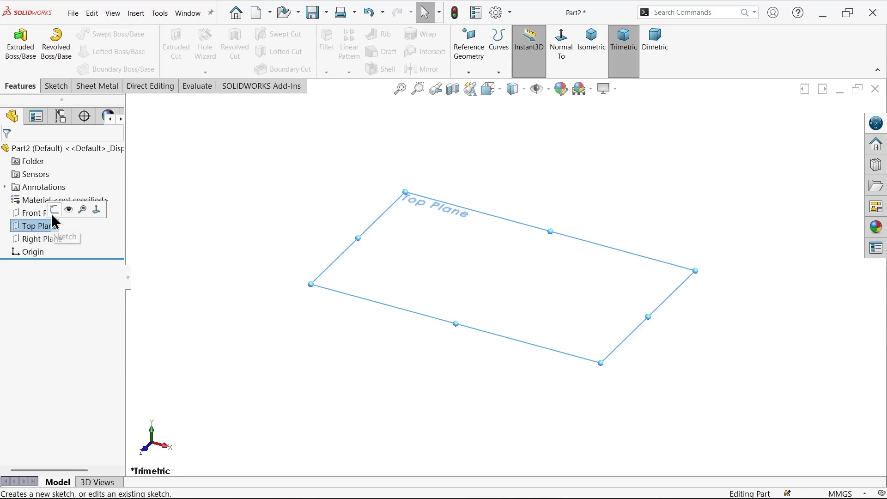
Step: Start a line sketch on the Top Plane and check the housing's section view in the Worm Gear Housing.3.png reference drawing
left_click(54, 210)
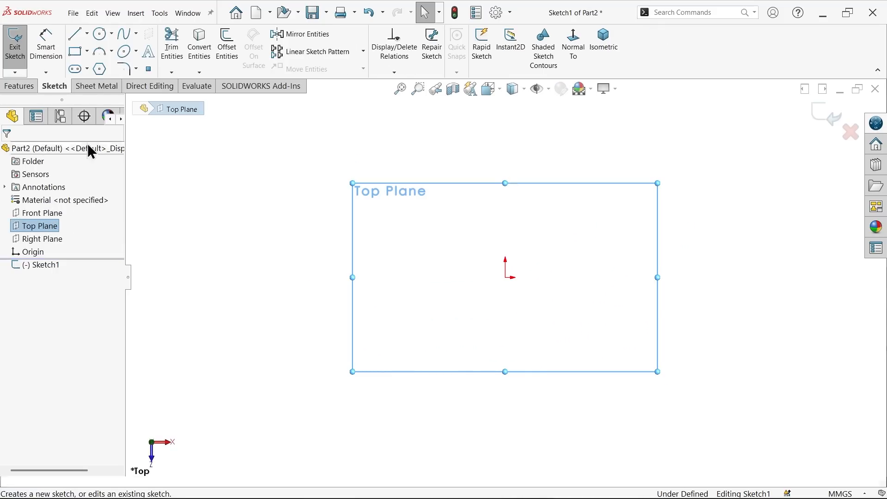
left_click(73, 34)
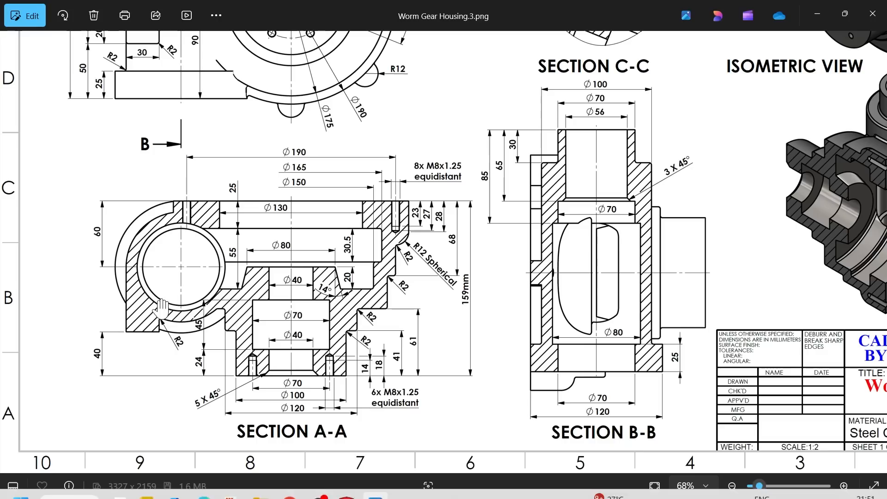
scroll(137, 282, "up", 3)
left_click_drag(229, 275, 308, 280)
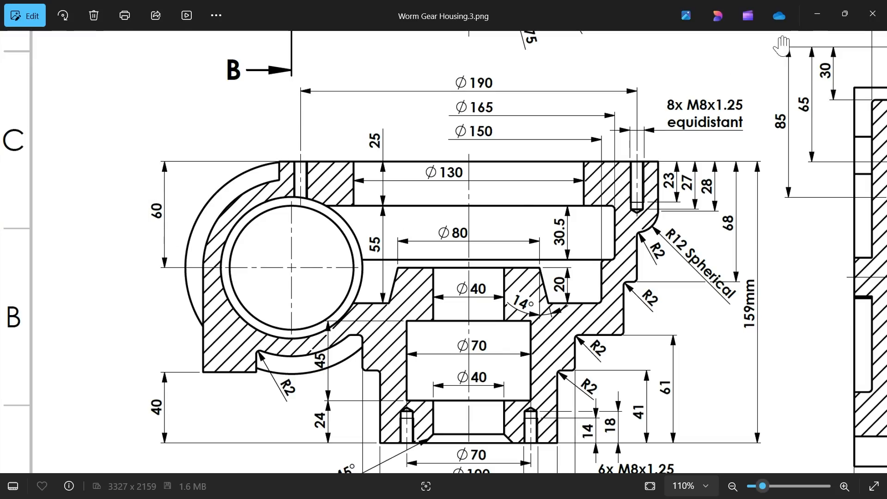
left_click(818, 14)
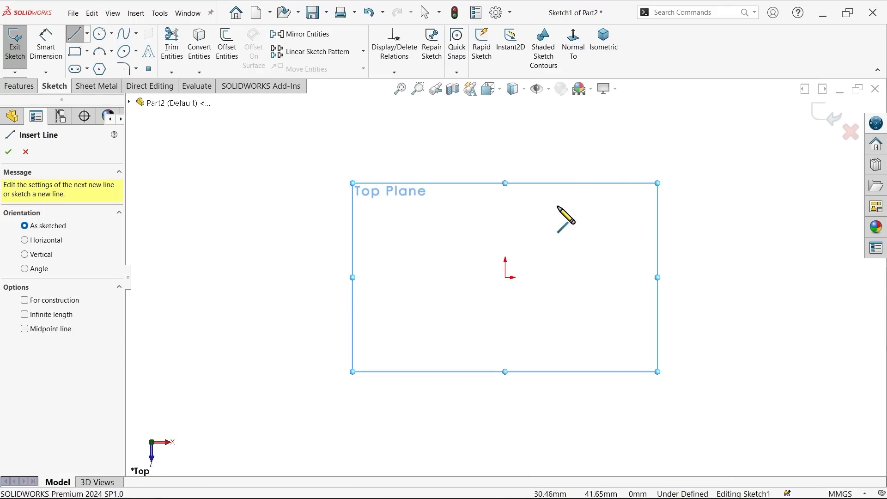
Step: Sketch a vertical line about 105 mm long through the origin, then a base line and two outward steps rising from its lower end
left_click(506, 199)
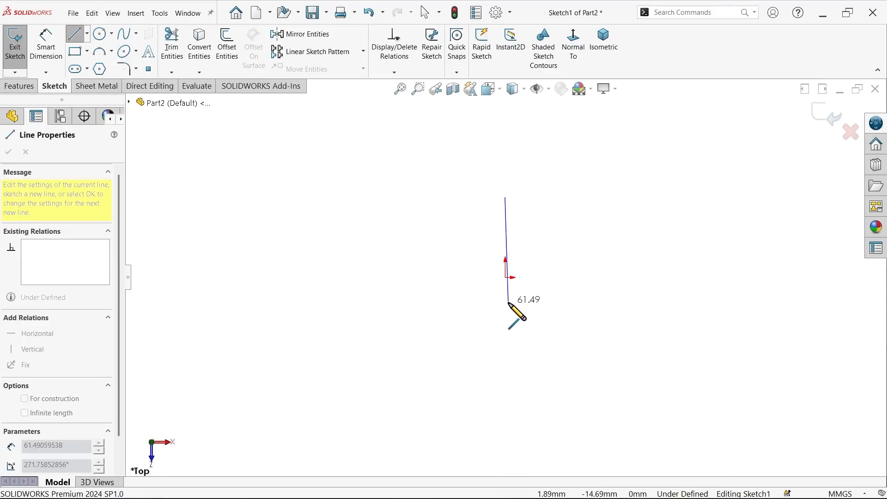
left_click(506, 378)
left_click(556, 378)
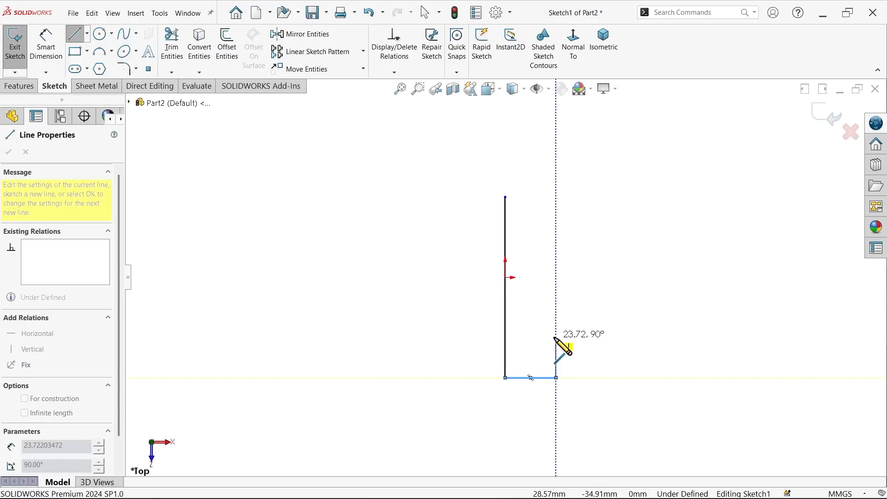
left_click(556, 337)
left_click(580, 337)
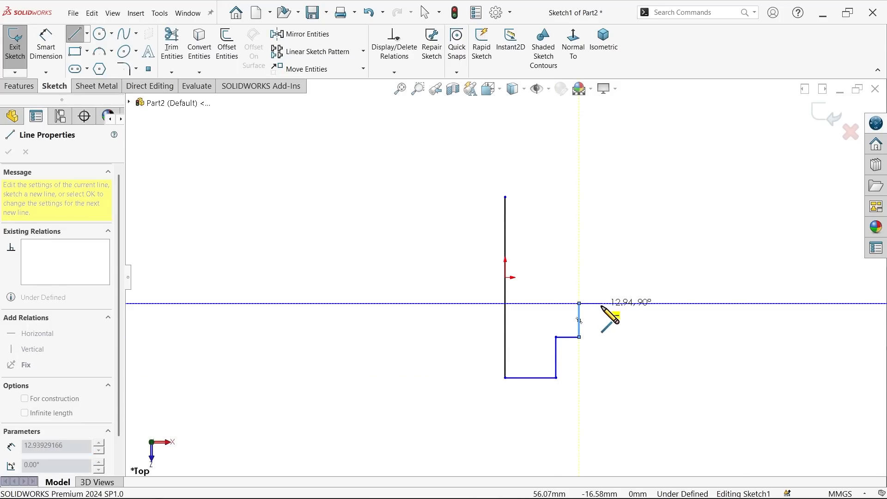
left_click(602, 306)
left_click(602, 303)
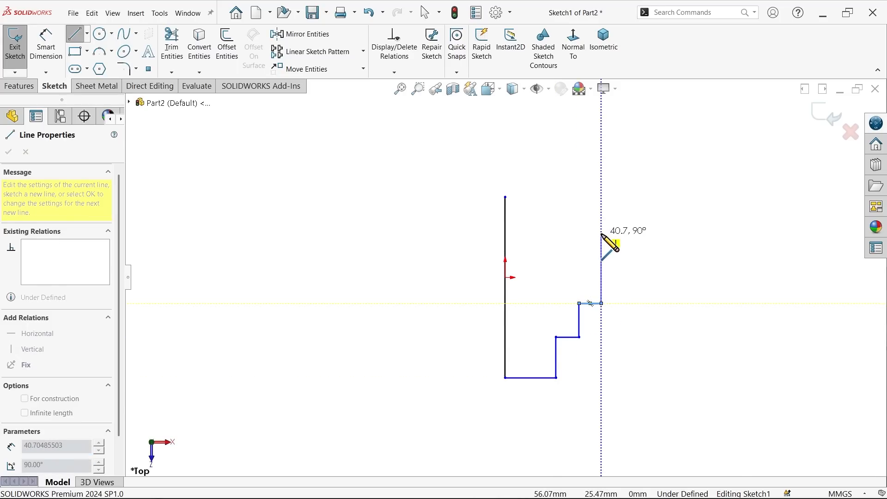
Step: Continue the stepped profile with the upper wall, an outward step and the rim, returning along a horizontal top line to the vertical line
left_click(620, 234)
left_click(620, 233)
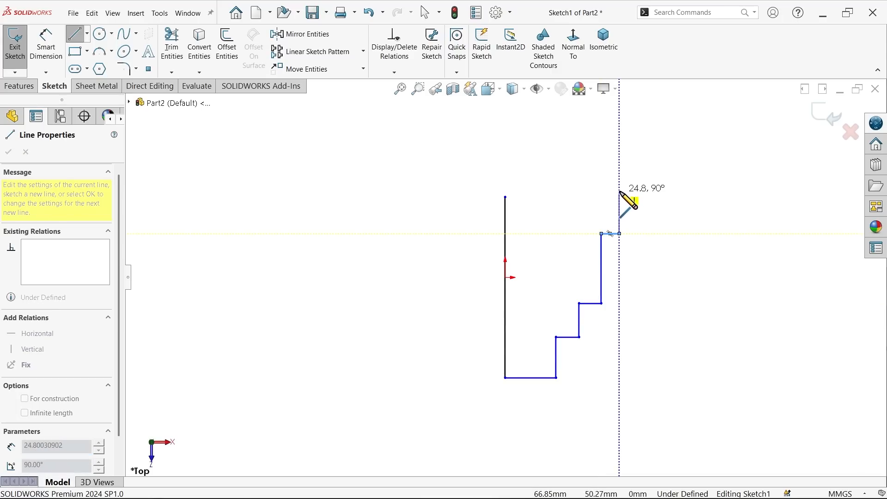
left_click(619, 197)
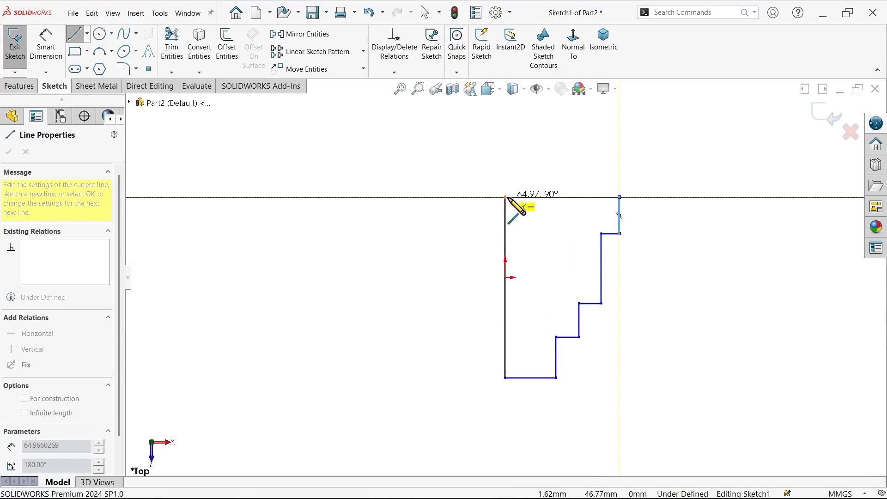
left_click(508, 197)
right_click(544, 160)
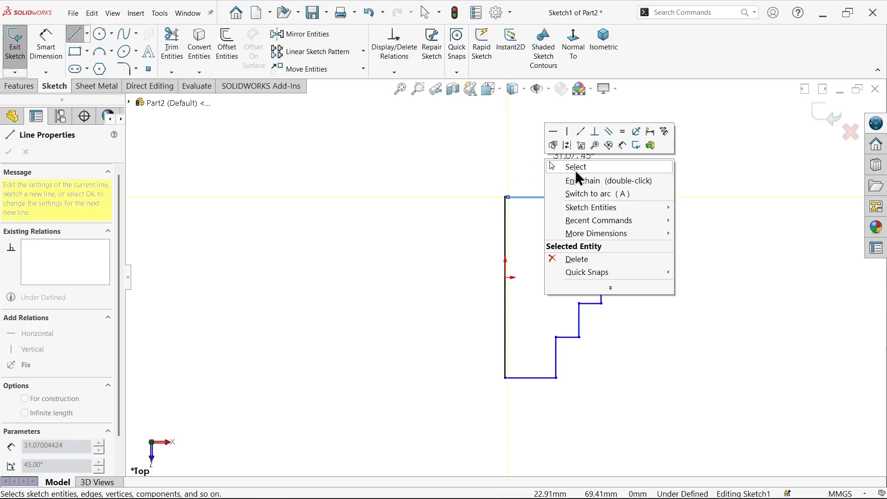
left_click(575, 170)
Step: Join the top line's loose endpoint to the upper end of the vertical line to close the profile
scroll(511, 224, "down", 5)
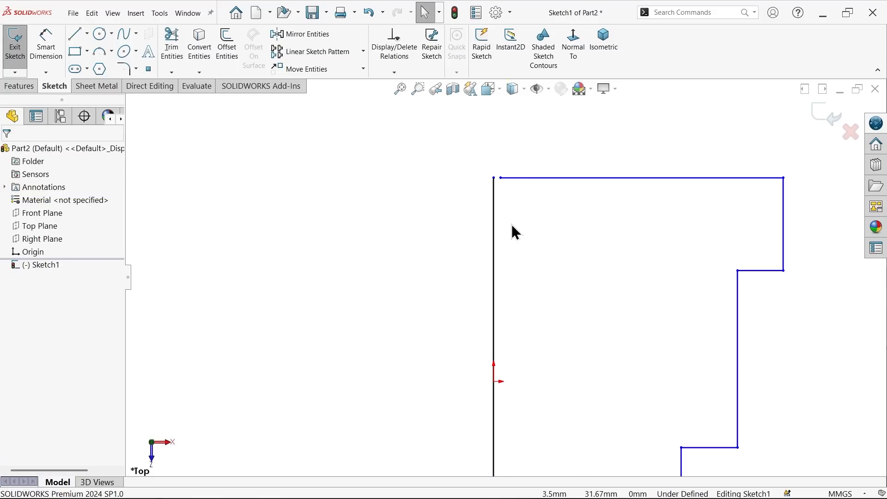
left_click(497, 180)
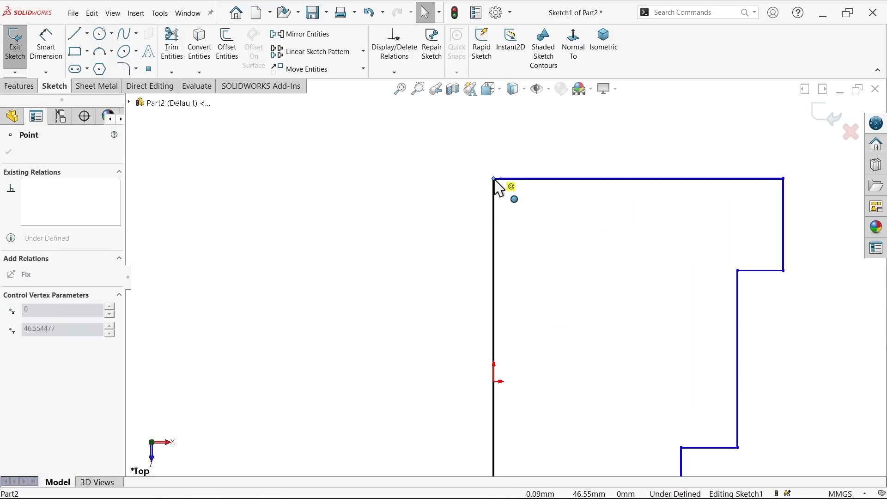
left_click(502, 204)
scroll(517, 277, "up", 5)
scroll(542, 365, "down", 5)
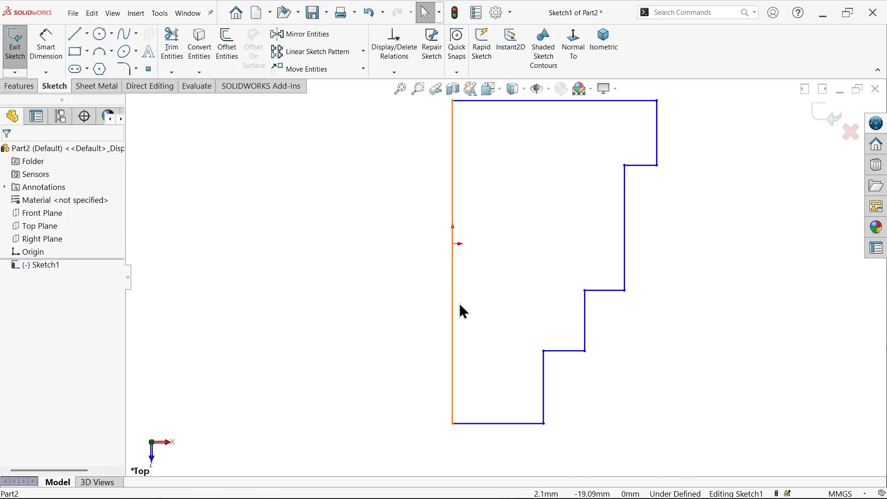
Step: Convert the vertical line through the origin into a construction centerline
left_click(452, 311)
left_click(494, 277)
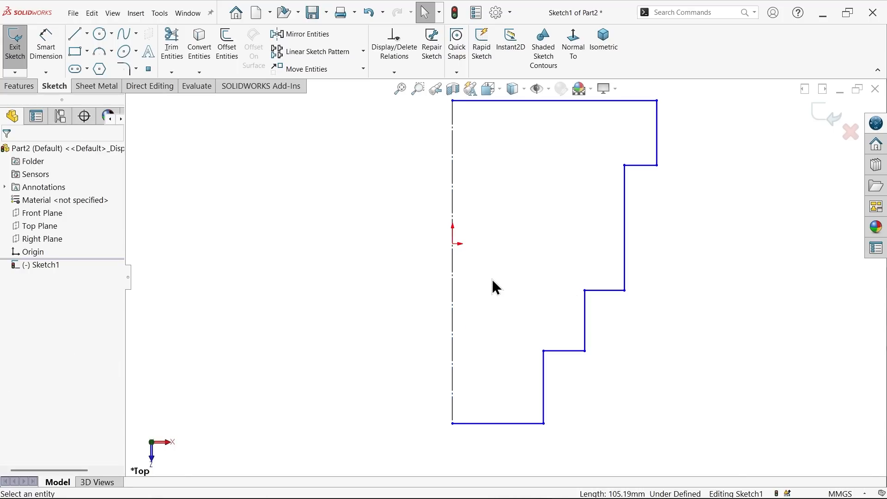
scroll(490, 284, "up", 3)
Step: Dimension the lowest vertical edge about the centerline as a 100 mm diameter
left_click(40, 64)
scroll(531, 384, "down", 1)
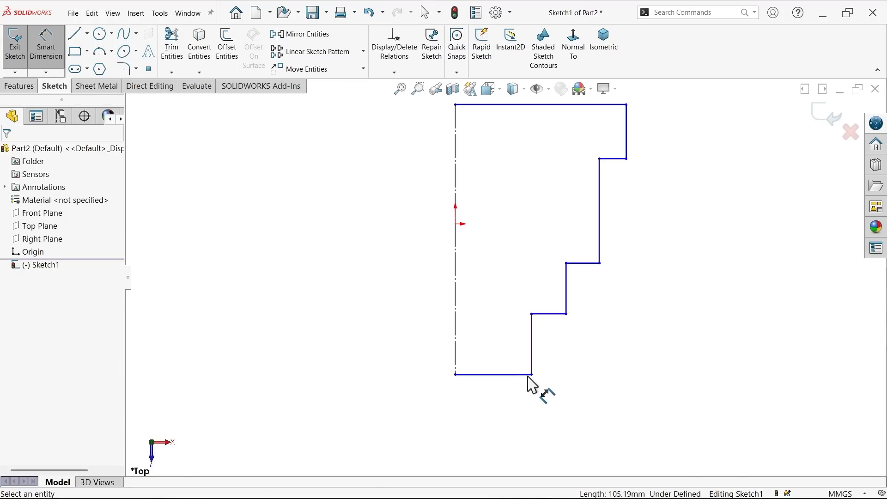
left_click(532, 347)
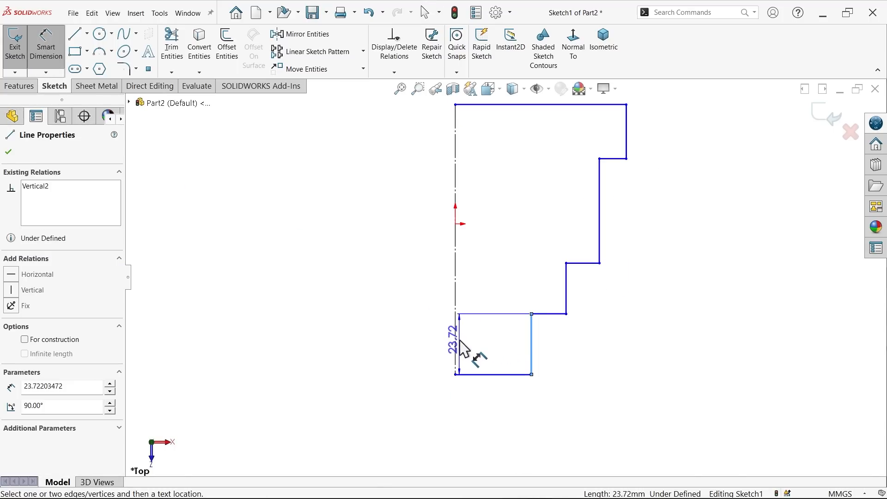
left_click(456, 342)
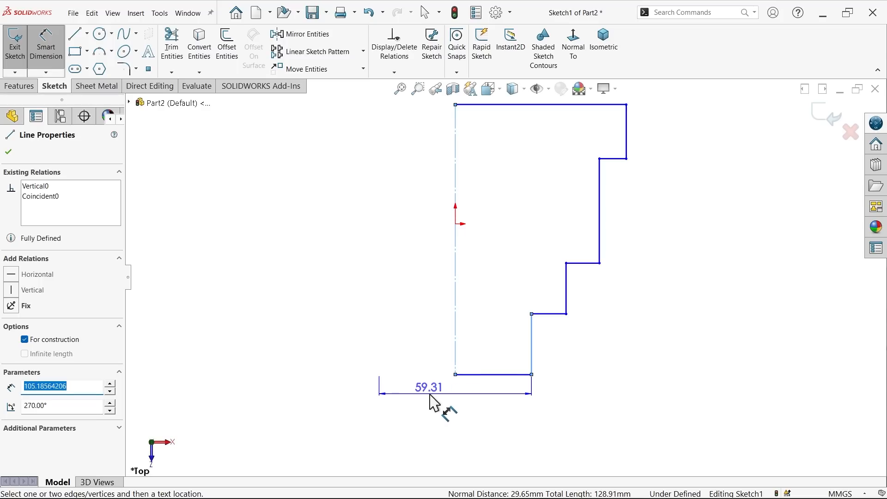
left_click(445, 413)
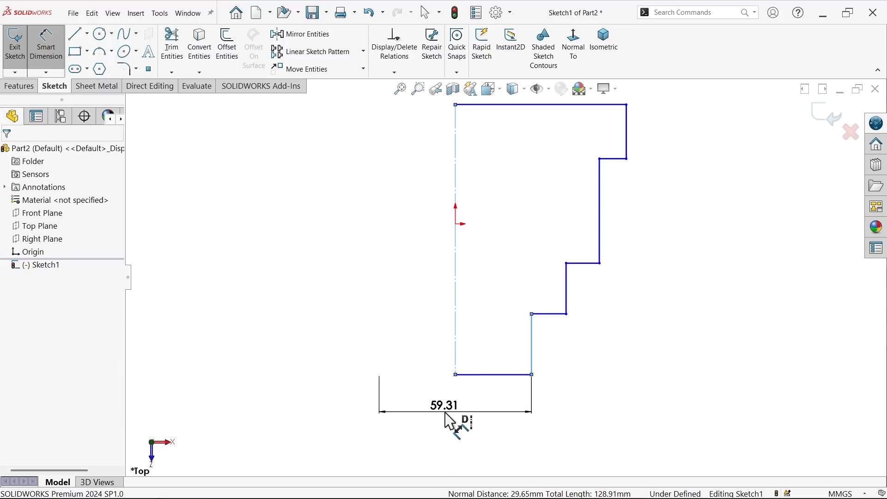
type("100")
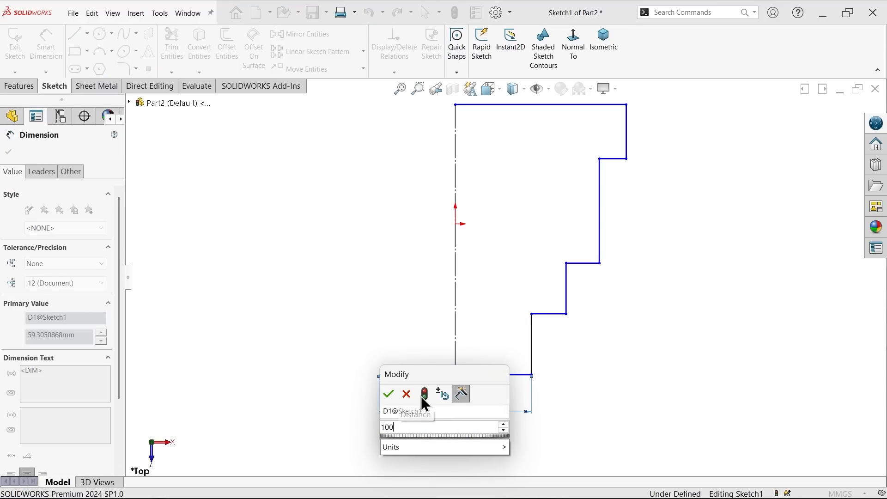
left_click(389, 394)
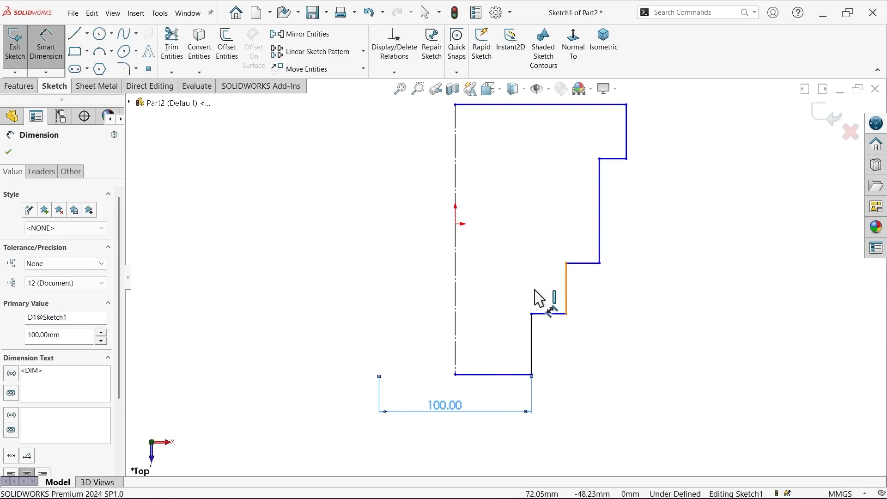
Step: Dimension the second vertical edge from the base as a 120 mm diameter about the centerline
left_click(566, 298)
left_click(519, 291)
type("120")
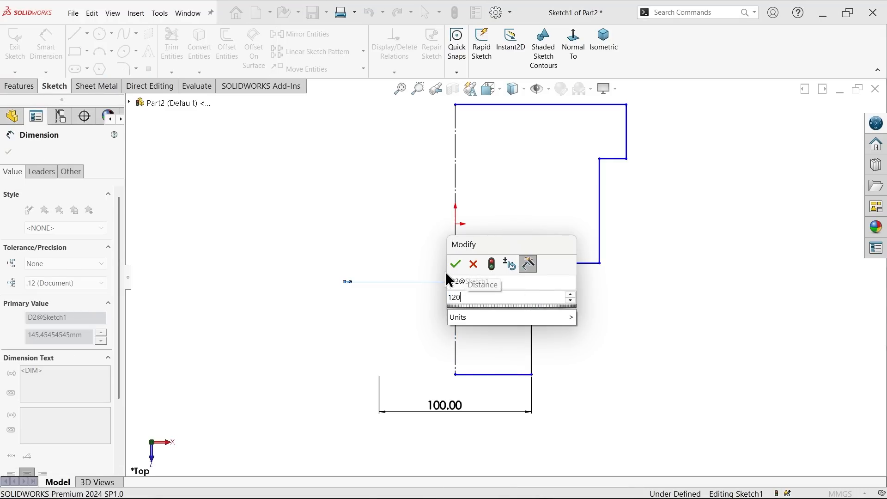
left_click(456, 265)
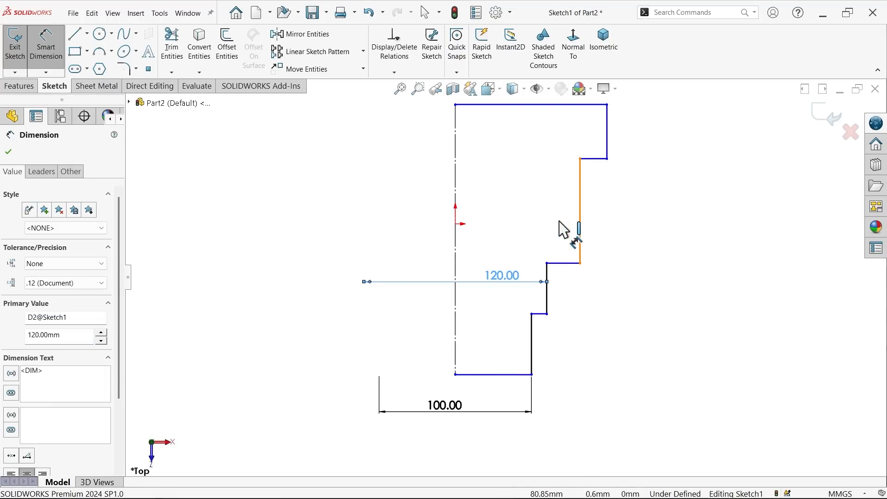
Step: Dimension the long third vertical edge as a 175 mm diameter about the centerline
left_click(579, 233)
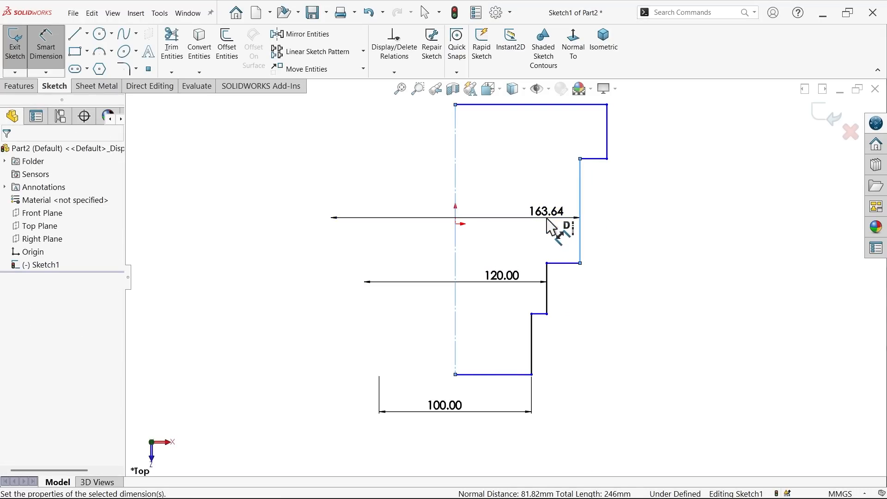
left_click(548, 222)
type("175")
left_click(491, 202)
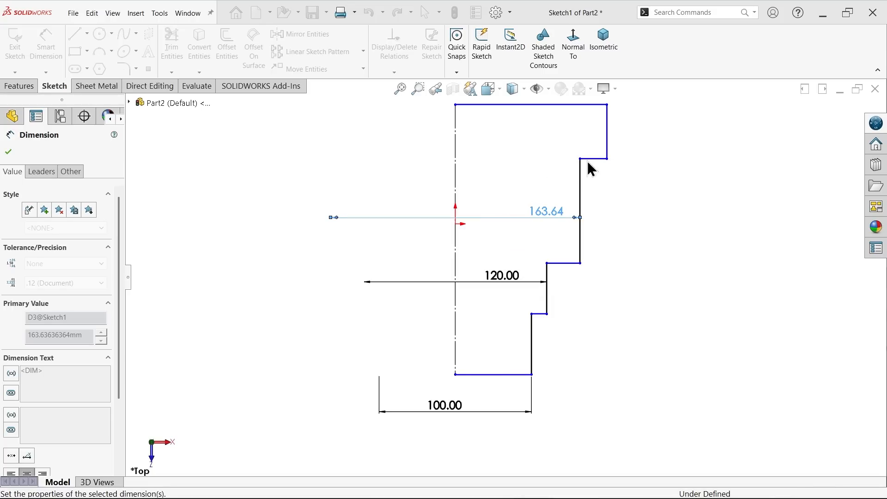
Step: Dimension the uppermost vertical edge of the rim as a 190 mm diameter about the centerline
left_click(616, 148)
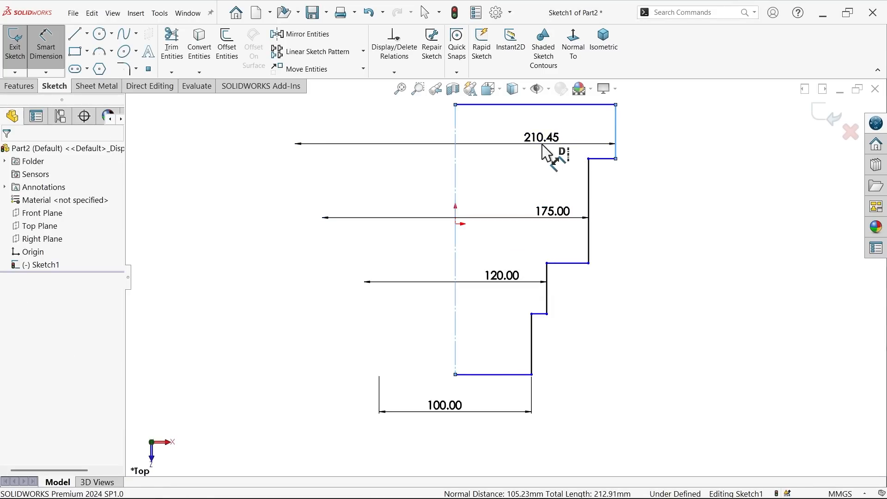
left_click(550, 148)
type("190")
left_click(485, 126)
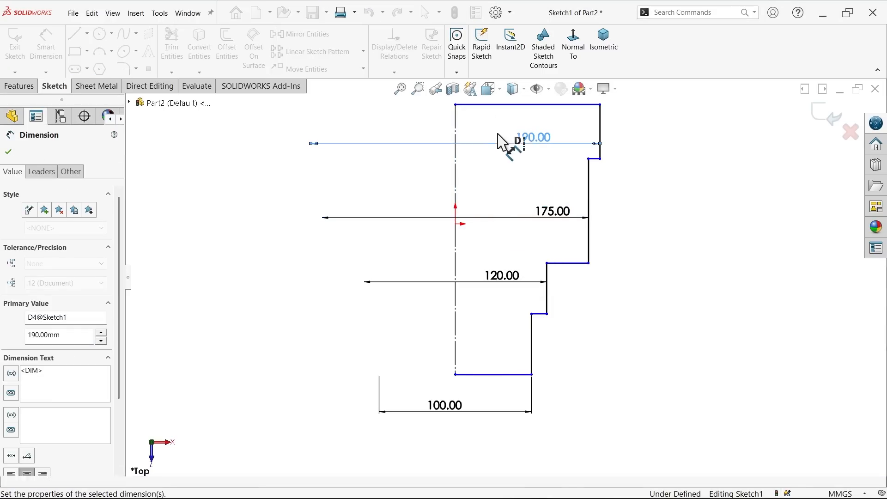
Step: Dimension the height of the lowest vertical edge as 41 mm
scroll(538, 192, "up", 1)
scroll(540, 147, "down", 1)
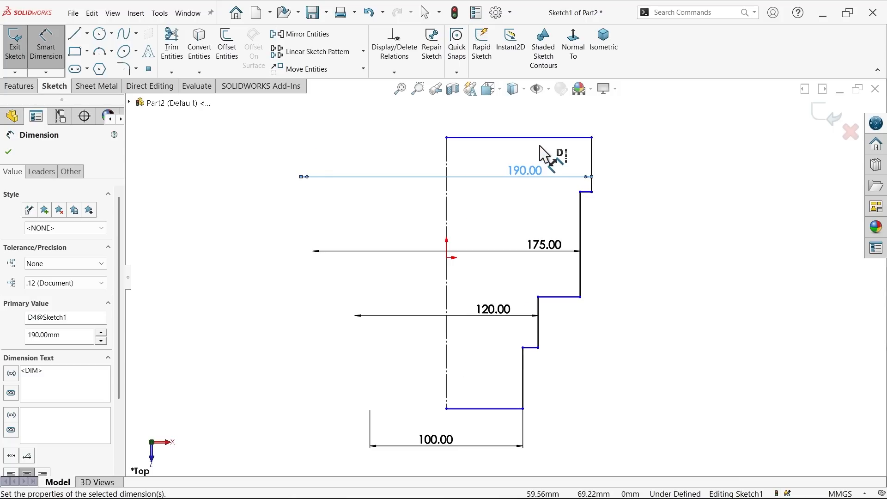
scroll(536, 370, "down", 2)
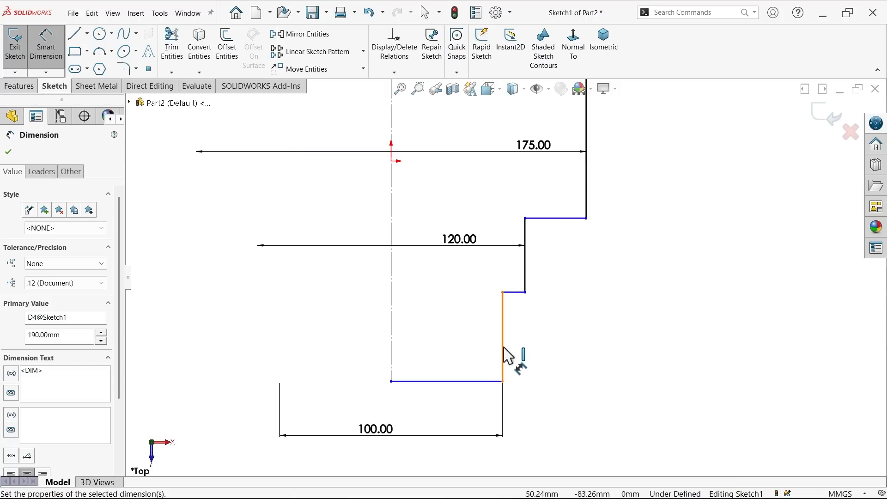
left_click(504, 351)
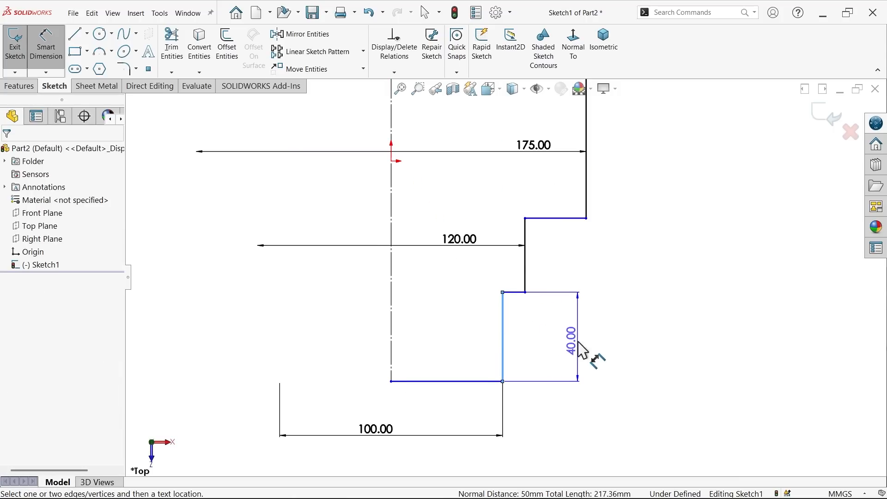
left_click(581, 353)
type("41")
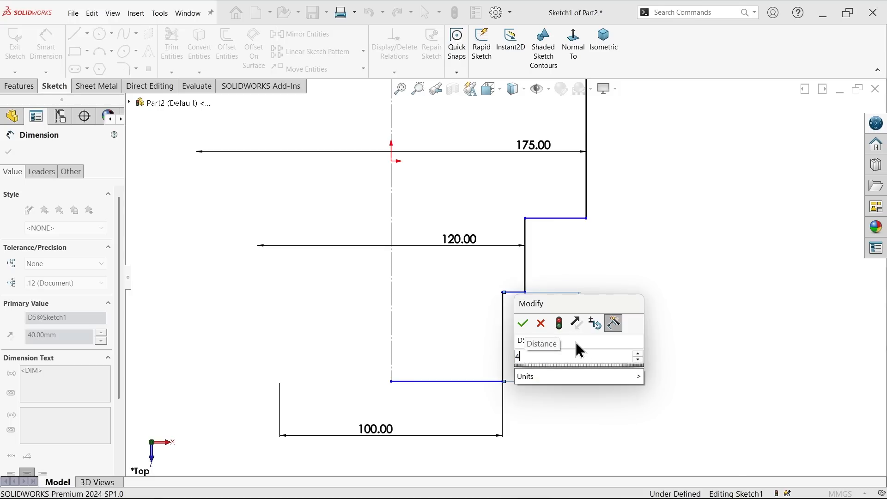
left_click(523, 322)
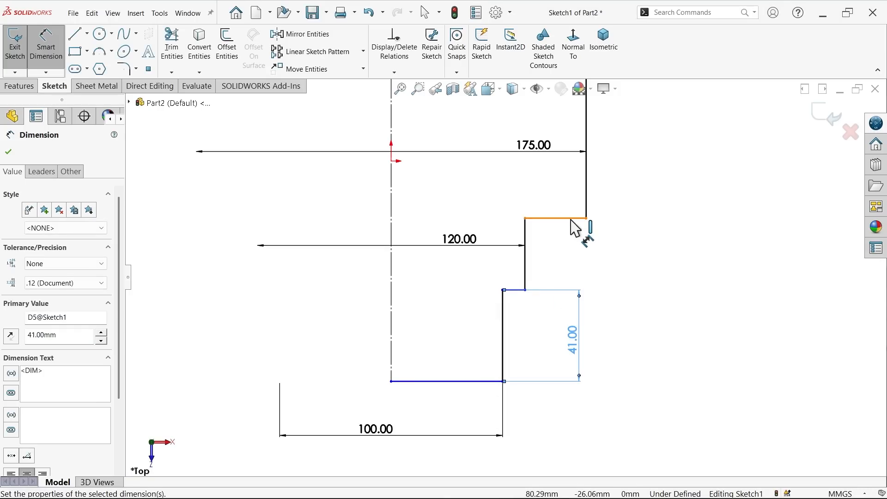
Step: Dimension the vertical distance between the base line and the second step's horizontal edge as 61 mm
left_click(573, 218)
left_click(484, 381)
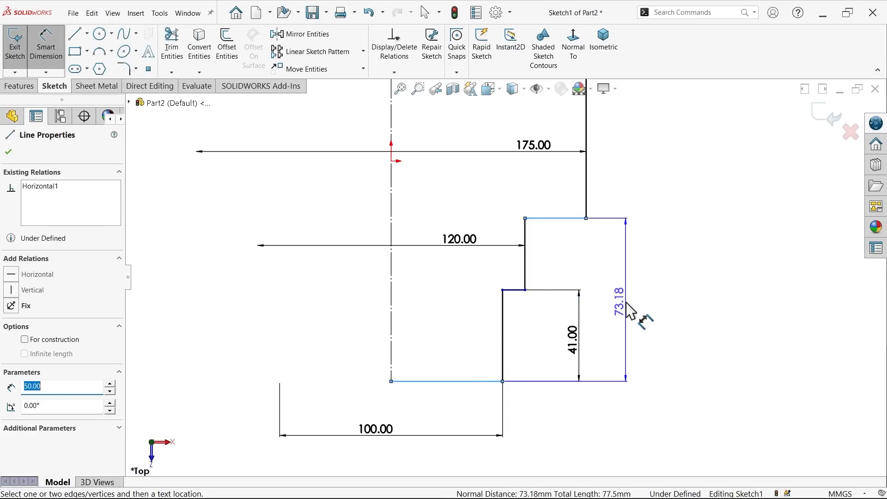
left_click(643, 317)
type("61")
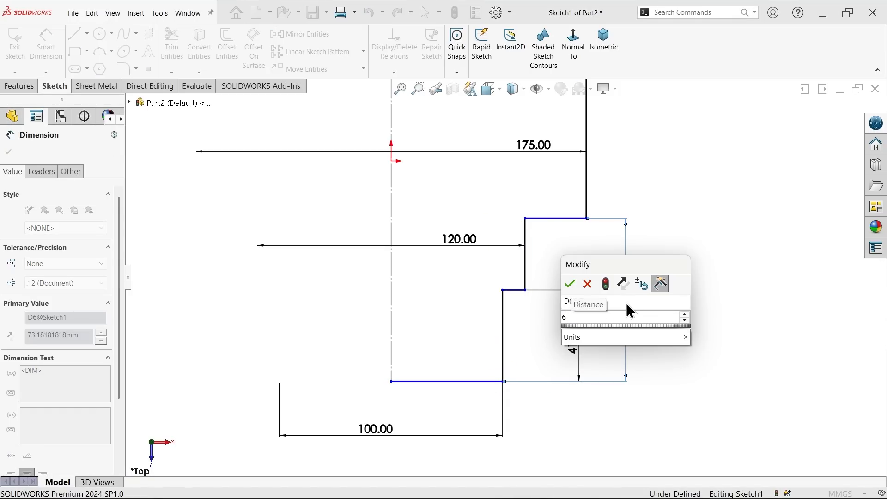
left_click(569, 284)
Step: Dimension the height of the rim's outer vertical edge as 68 mm
scroll(569, 261, "up", 3)
scroll(511, 182, "down", 2)
left_click(587, 178)
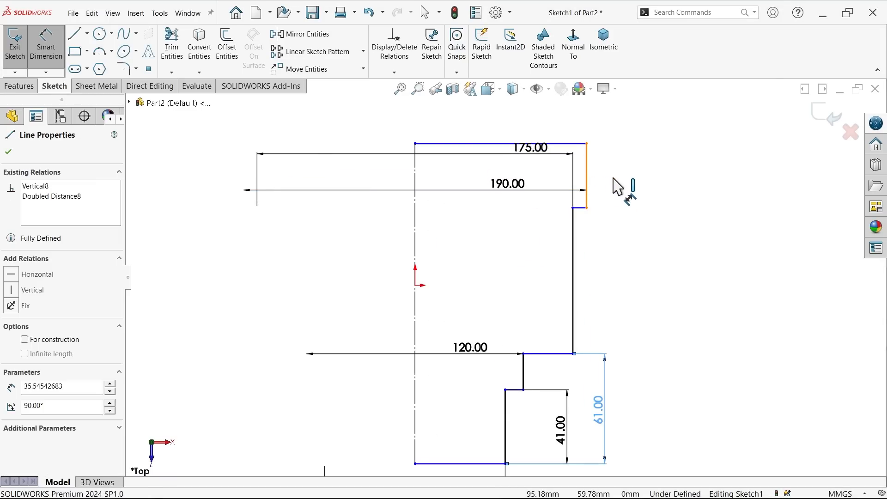
left_click(621, 188)
type("68")
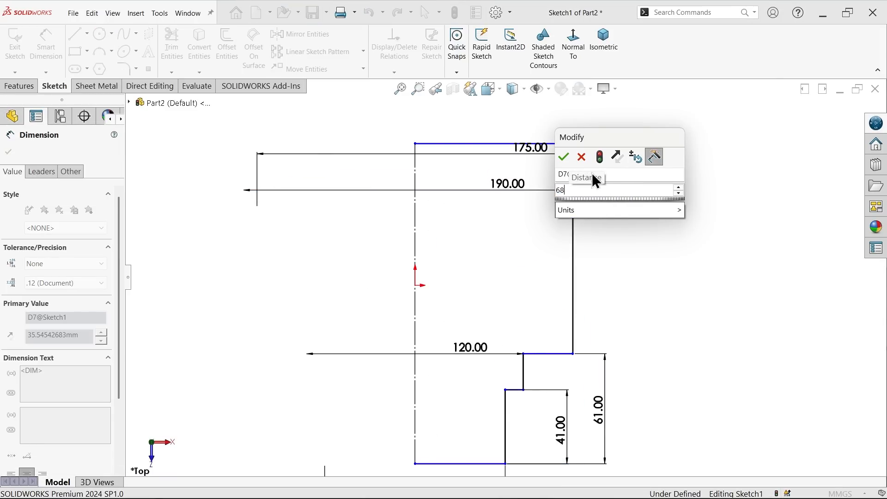
left_click(563, 158)
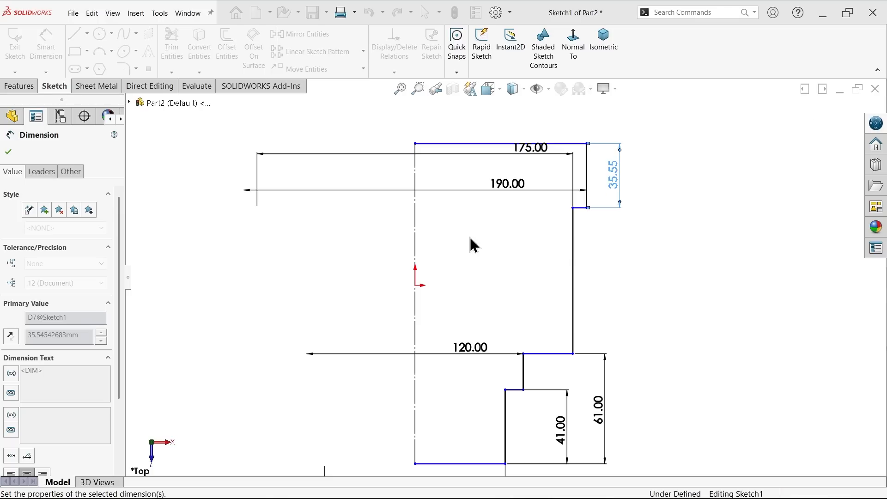
Step: Dimension the centerline's length as 159 mm to set the profile's overall height
left_click(416, 260)
scroll(406, 283, "up", 2)
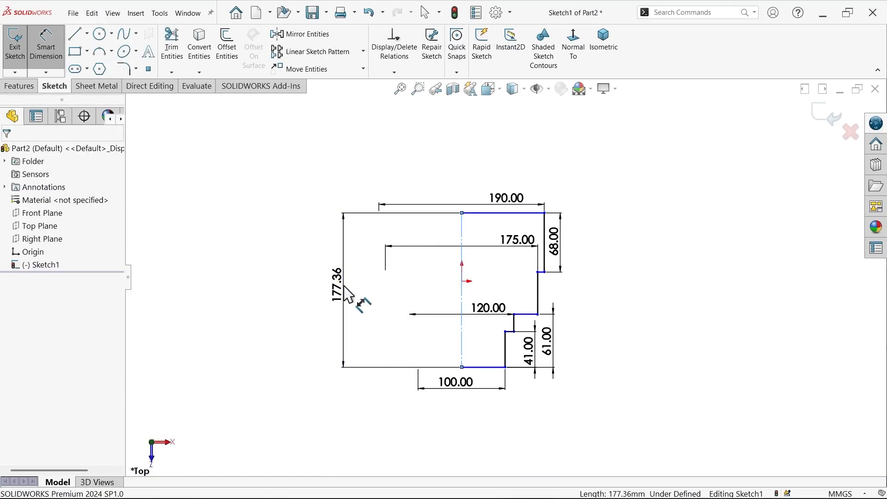
left_click(348, 294)
type("159")
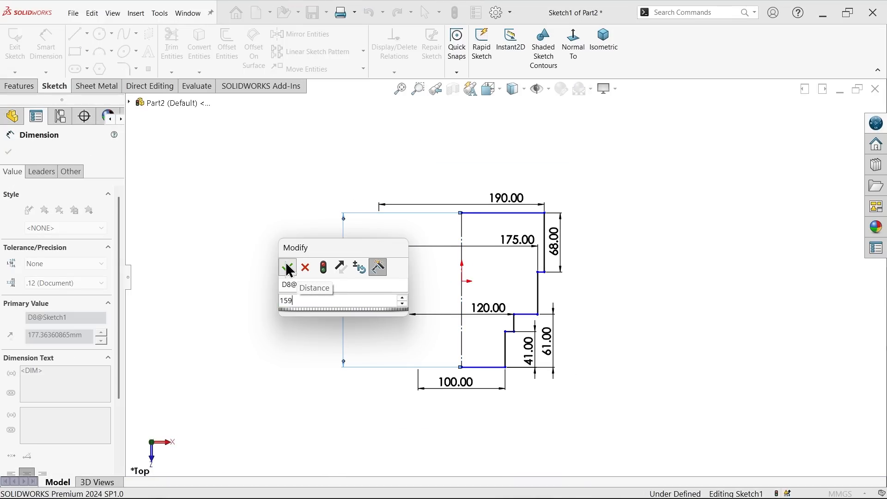
left_click(287, 267)
Step: Dimension the vertical distance from the origin to the centerline's upper endpoint as 90 mm
scroll(413, 287, "down", 4)
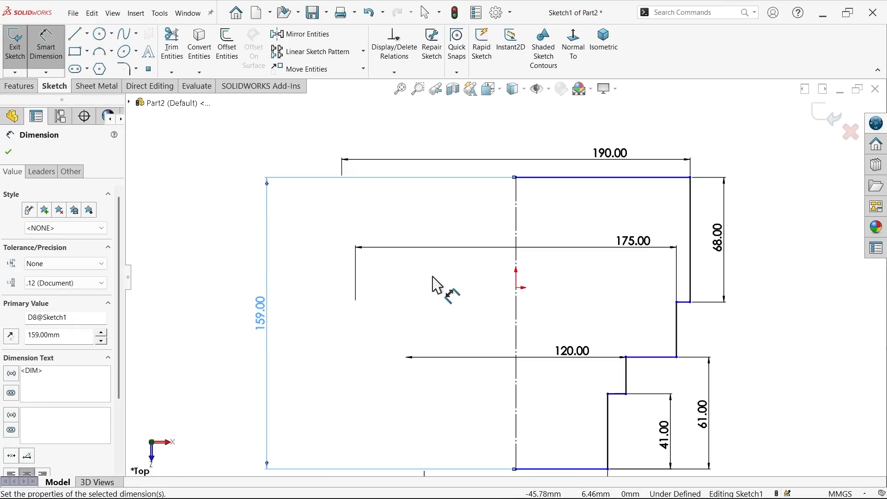
left_click(517, 288)
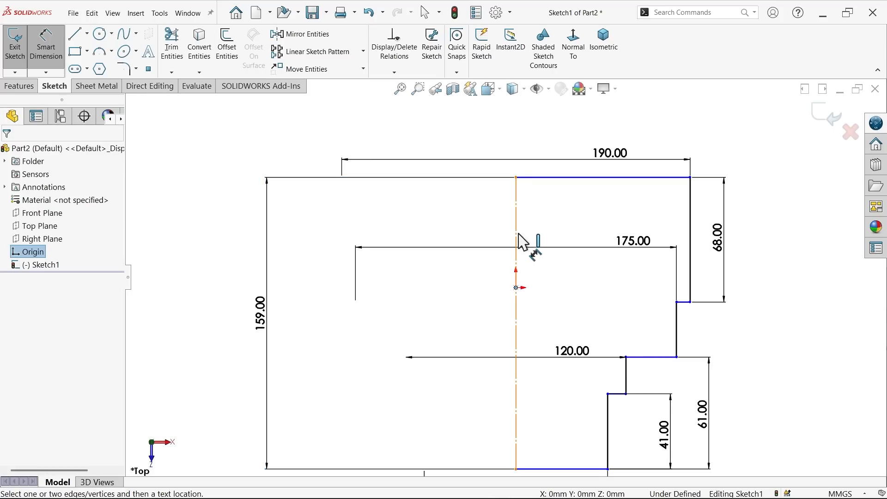
left_click(516, 178)
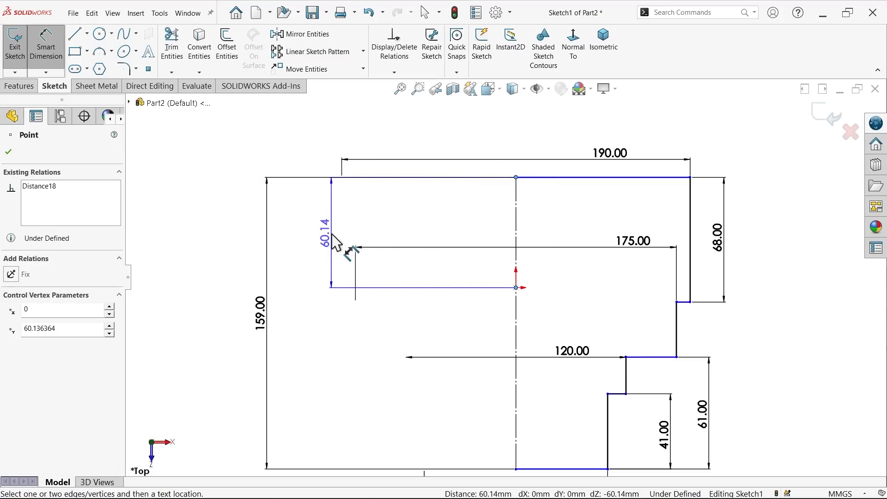
left_click(331, 234)
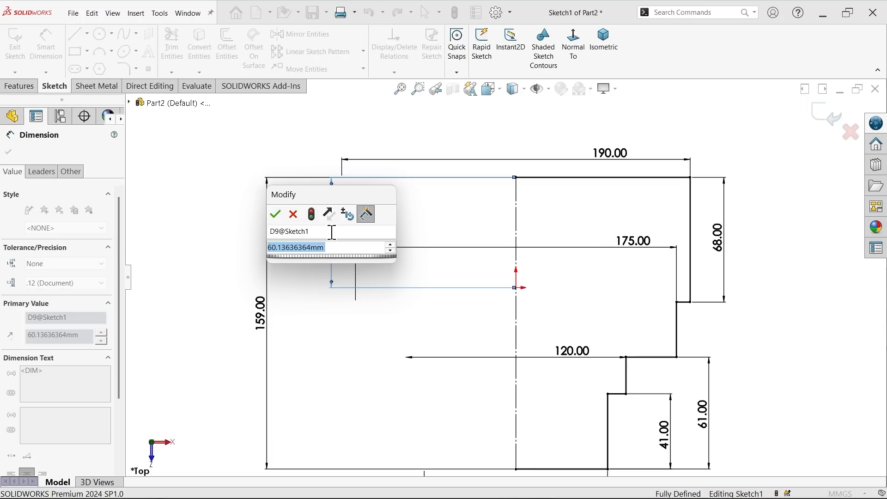
type("90")
key("Return")
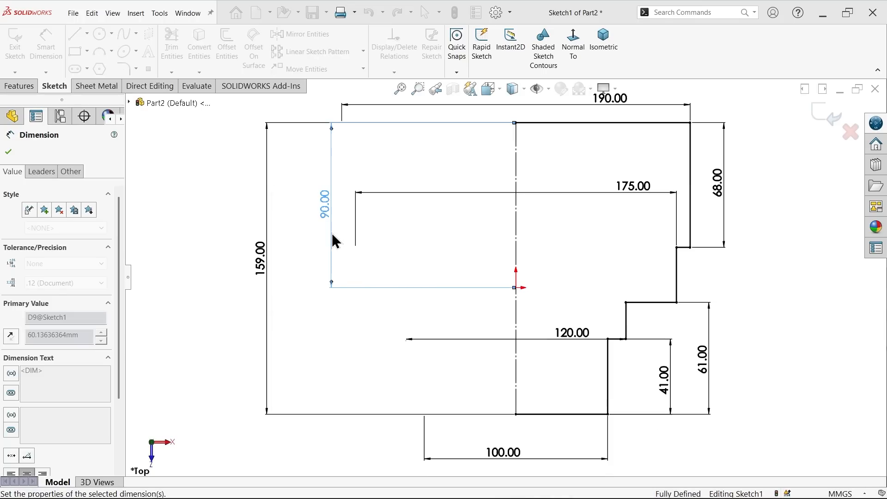
Step: Set the vertical distance between the origin and the centerline's upper endpoint to 60 mm
double_click(326, 204)
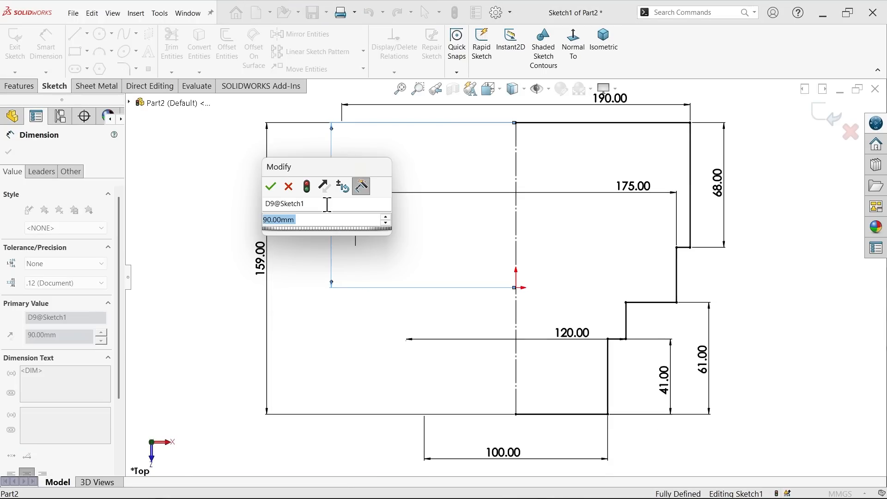
type("60")
key("Return")
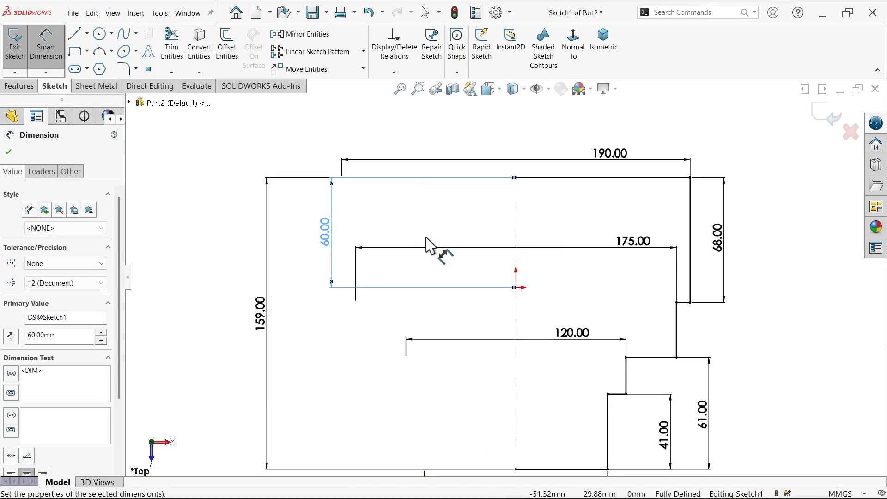
Step: Revolve the stepped profile 360 degrees blind about the centerline, letting the open sketch be closed automatically
scroll(436, 246, "up", 4)
scroll(467, 322, "down", 3)
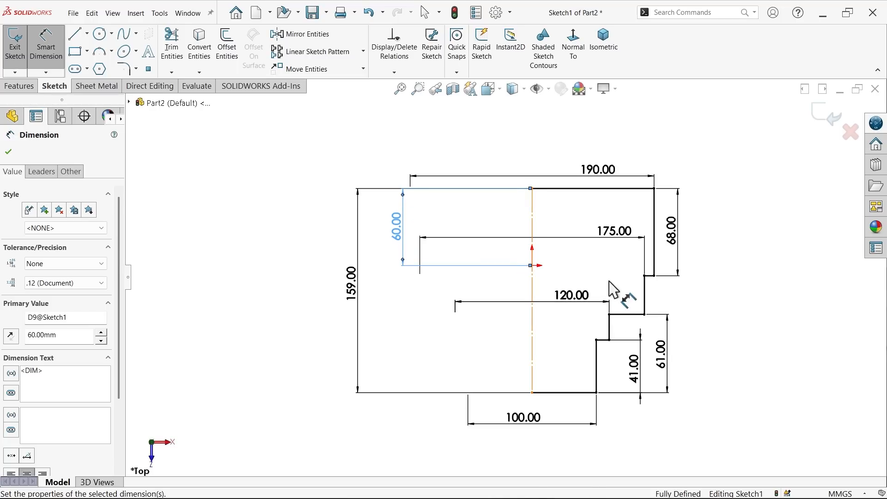
left_click(20, 89)
left_click(56, 49)
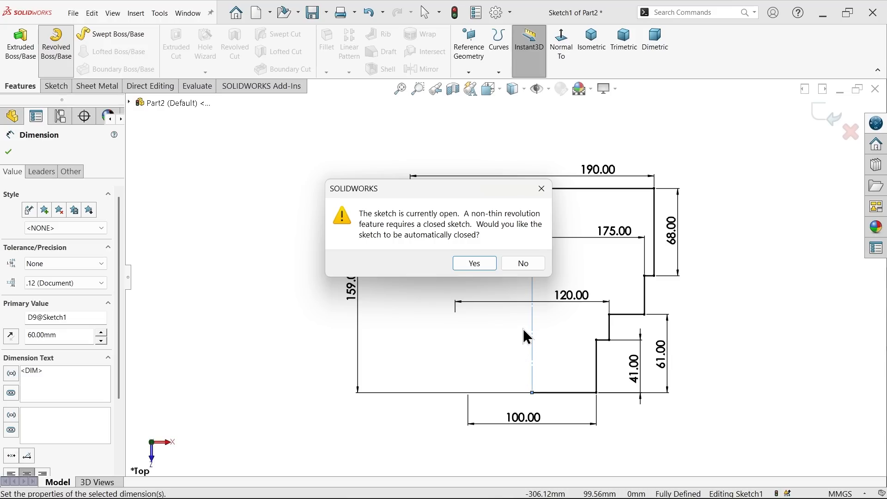
left_click_drag(491, 196, 426, 184)
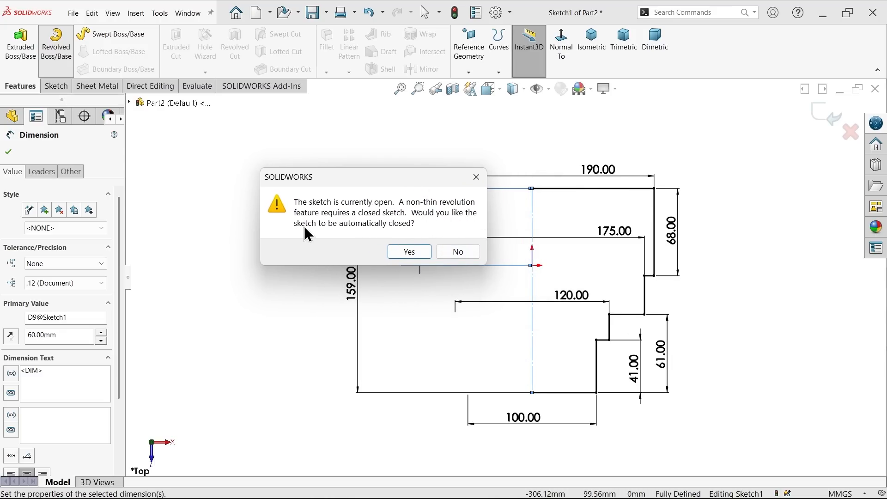
left_click(413, 246)
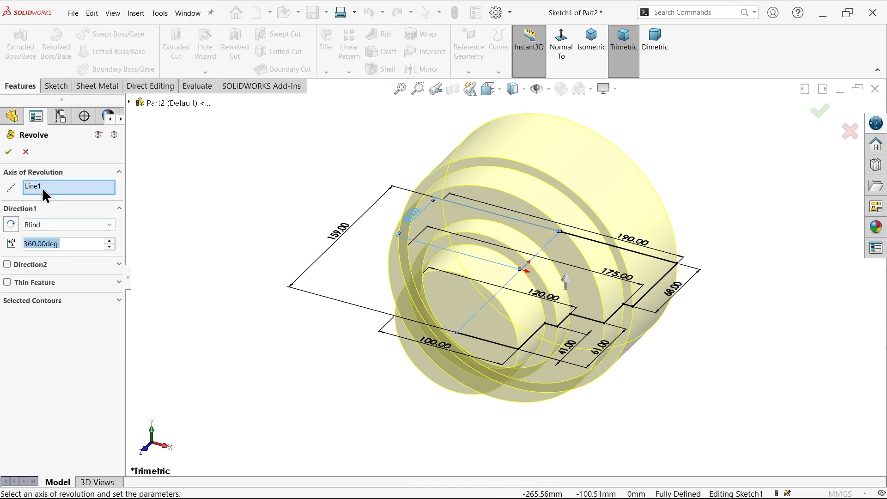
scroll(548, 245, "down", 3)
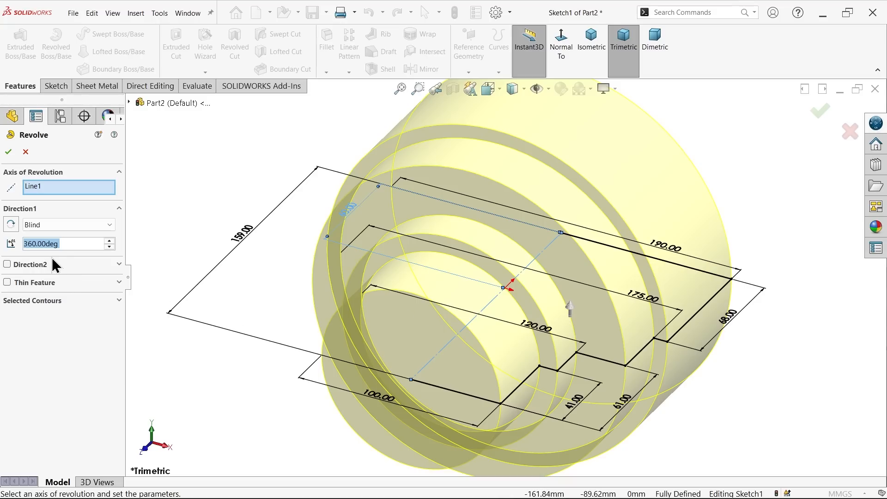
left_click(57, 225)
left_click(57, 225)
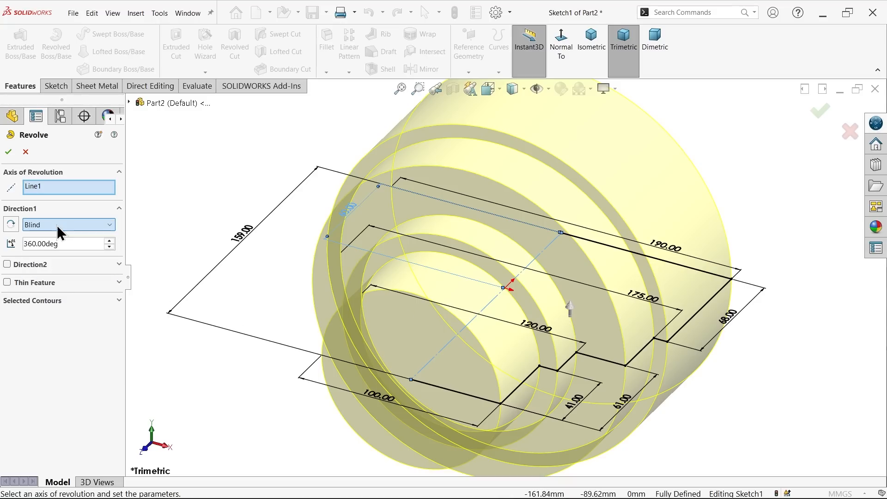
left_click(9, 152)
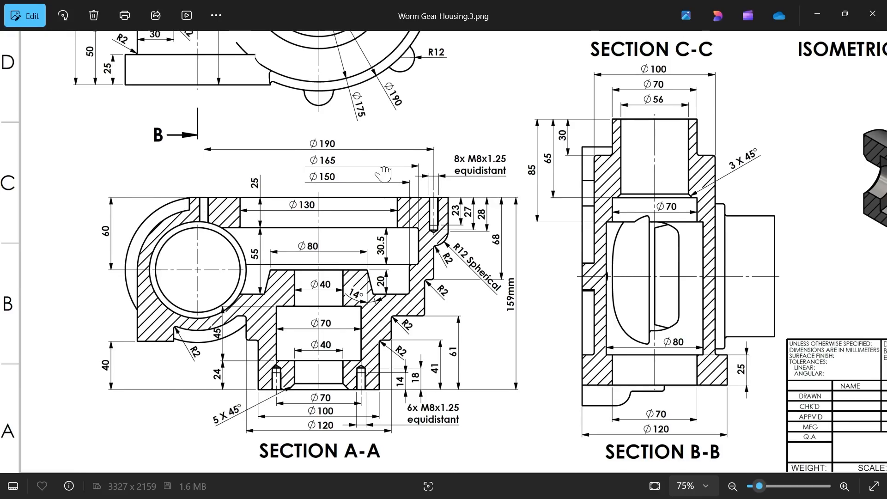
Step: Switch to the Worm Gear Housing reference drawing and examine the front view and Section B-B for the vertical cylinder's diameters, heights and offsets
left_click_drag(377, 153, 376, 304)
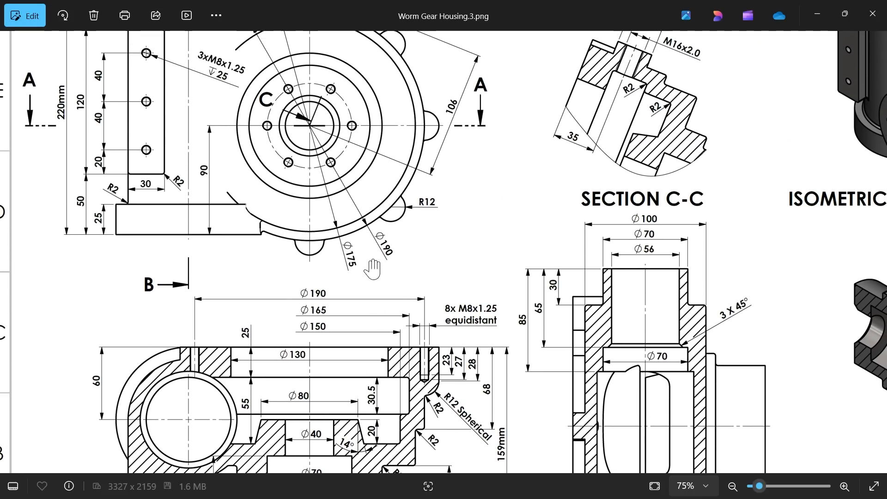
left_click_drag(290, 240, 302, 294)
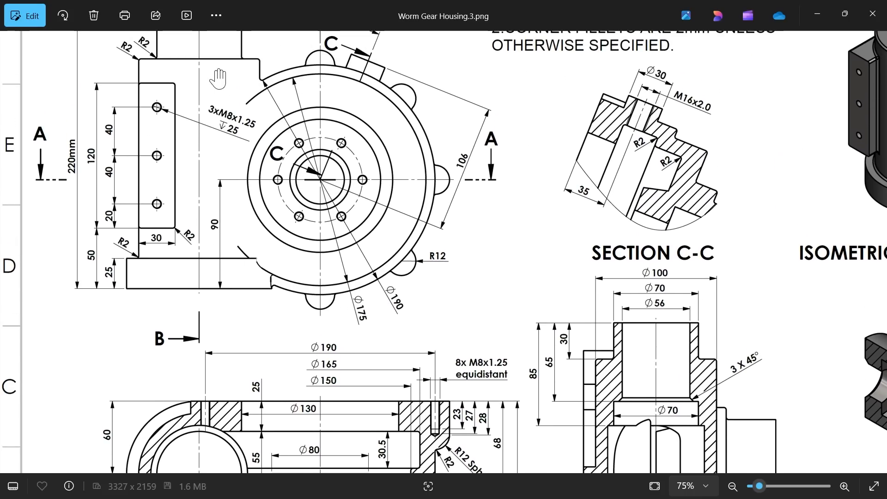
mouse_move(209, 167)
left_mouse_down()
mouse_move(208, 247)
mouse_move(210, 180)
left_mouse_up()
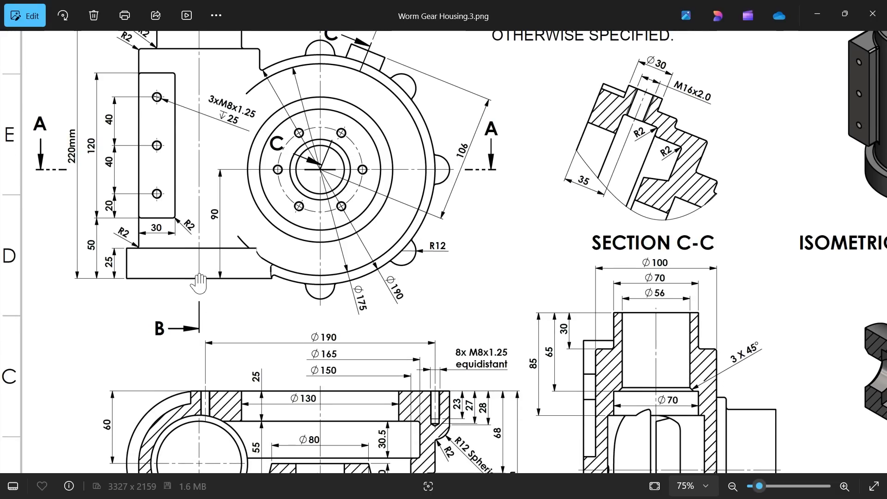
mouse_move(203, 292)
left_mouse_down()
mouse_move(204, 264)
mouse_move(202, 311)
left_mouse_up()
left_click_drag(332, 326, 259, 111)
left_click_drag(428, 259, 375, 245)
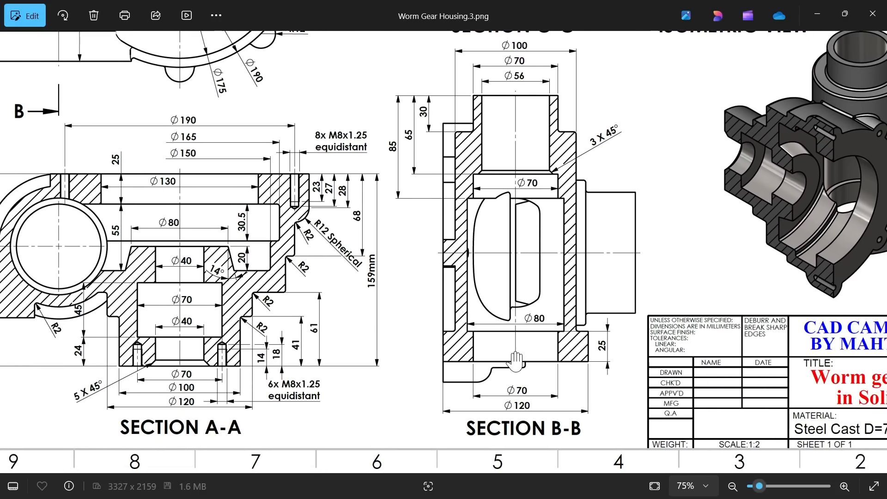
scroll(514, 358, "up", 3)
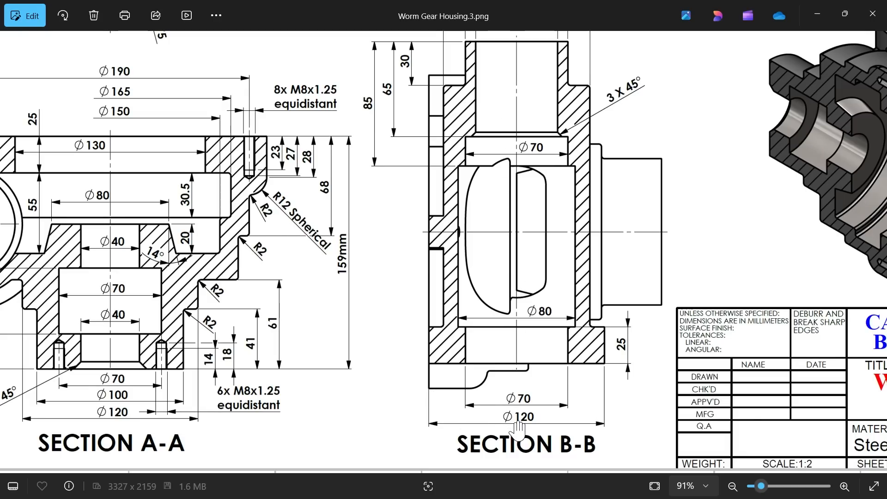
left_click_drag(523, 292, 522, 409)
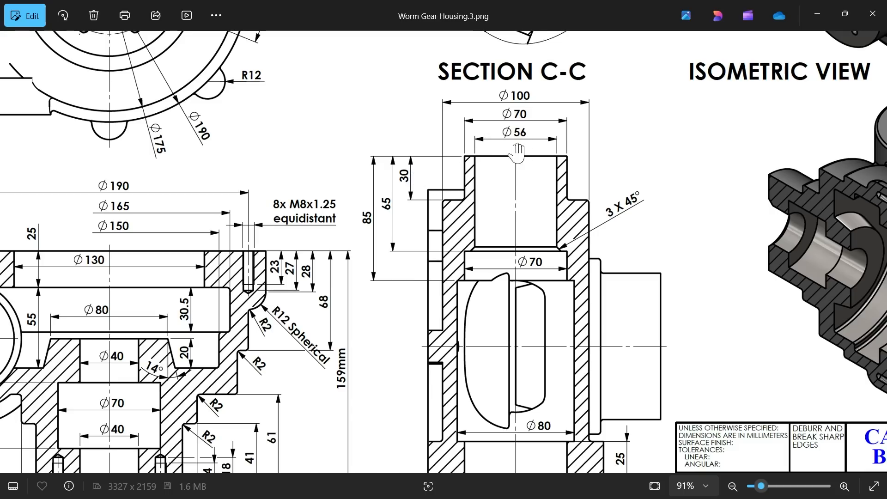
mouse_move(503, 309)
left_mouse_down()
mouse_move(495, 196)
mouse_move(498, 251)
left_mouse_up()
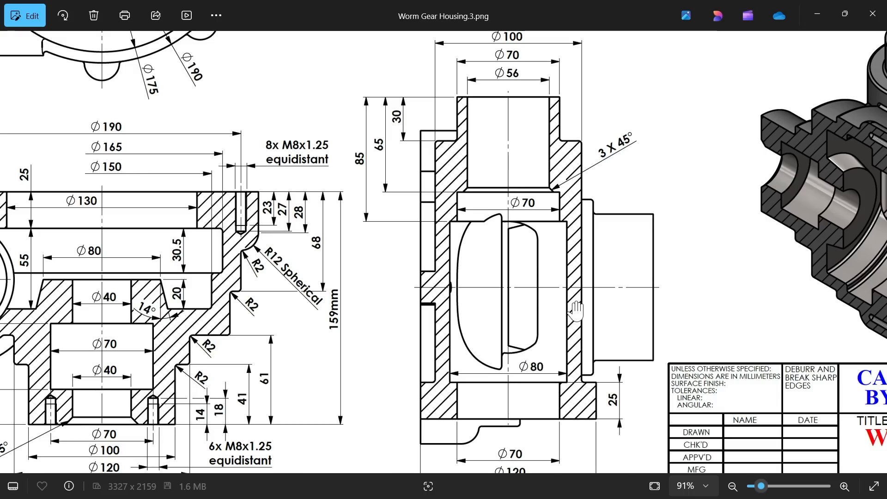
scroll(470, 261, "down", 4)
left_click_drag(266, 179, 278, 345)
left_click_drag(189, 141, 214, 208)
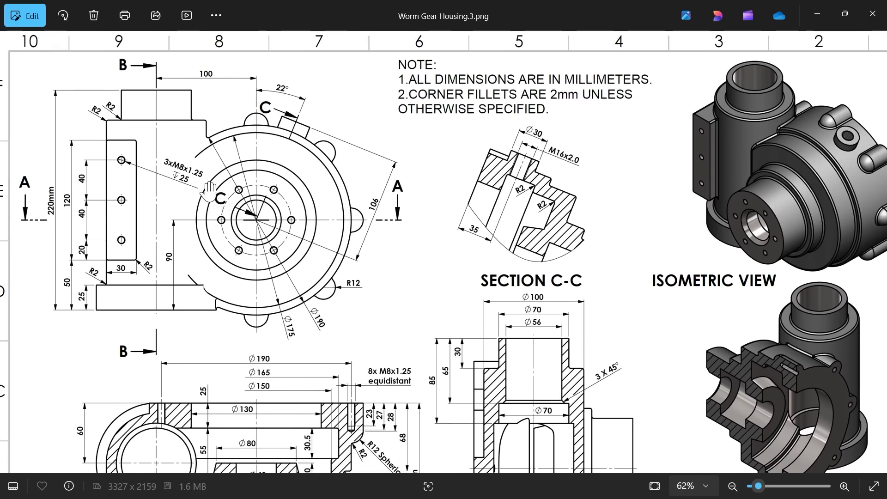
scroll(210, 192, "up", 3)
left_click_drag(196, 153, 220, 240)
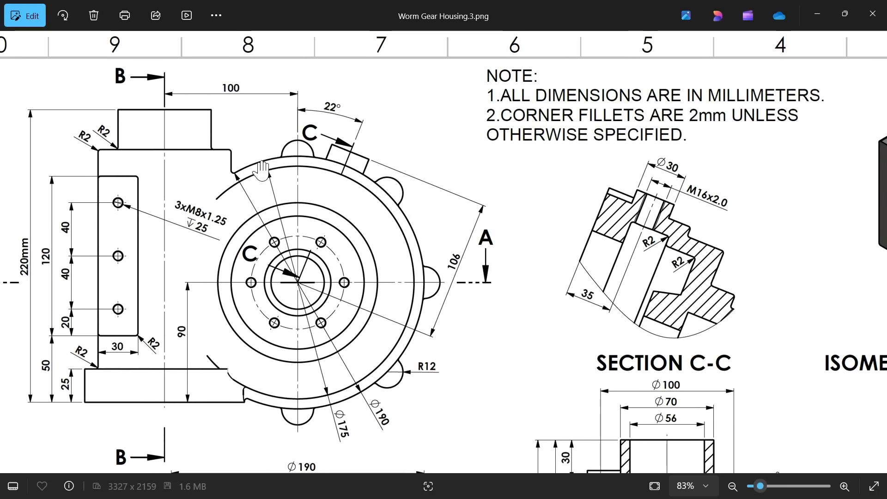
left_click_drag(204, 392, 214, 343)
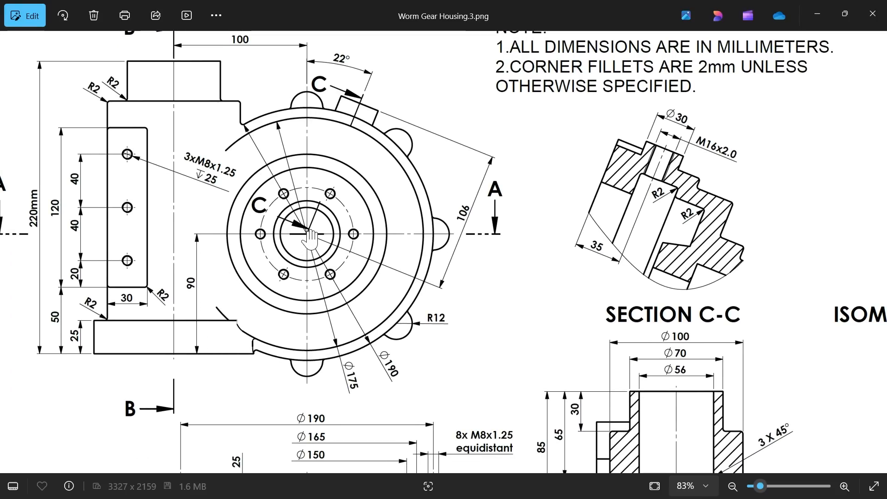
left_click(816, 14)
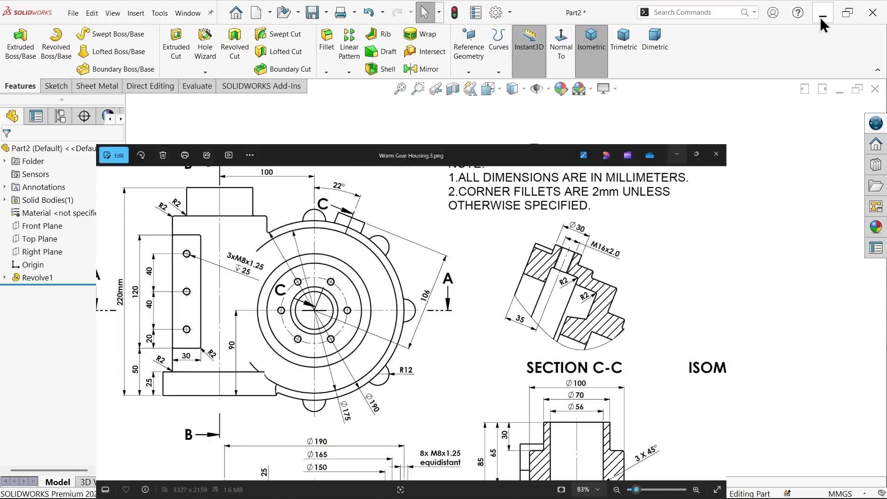
Step: Switch back to the part model and start a new sketch on the Front Plane
left_click(51, 229)
mouse_move(456, 198)
middle_mouse_down()
mouse_move(414, 197)
mouse_move(459, 198)
middle_mouse_up()
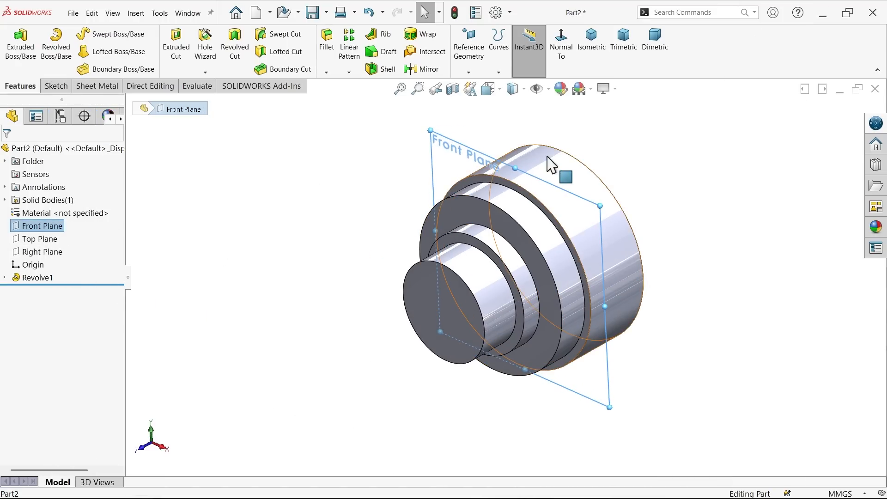
left_click(61, 88)
left_click(16, 46)
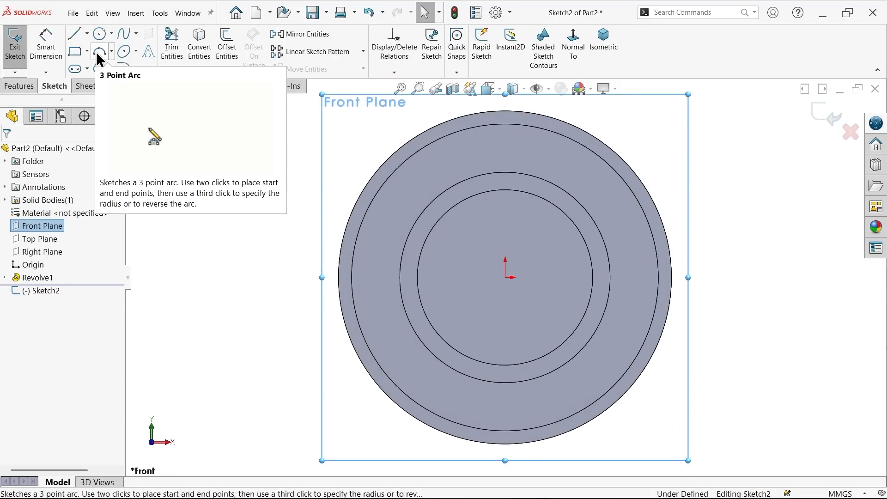
Step: Sketch a closed stepped profile beside the revolved body, about 159 mm tall and 59 mm wide at its base, narrowing in two steps toward the top
left_click(77, 34)
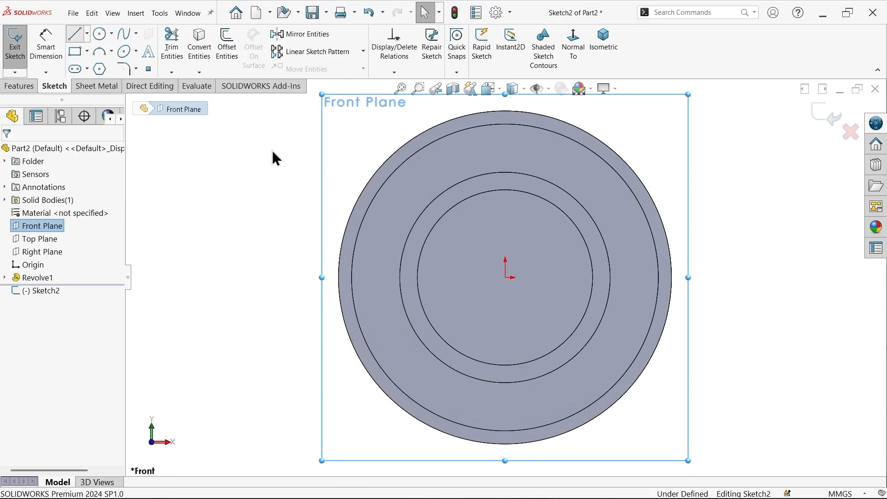
left_click(356, 183)
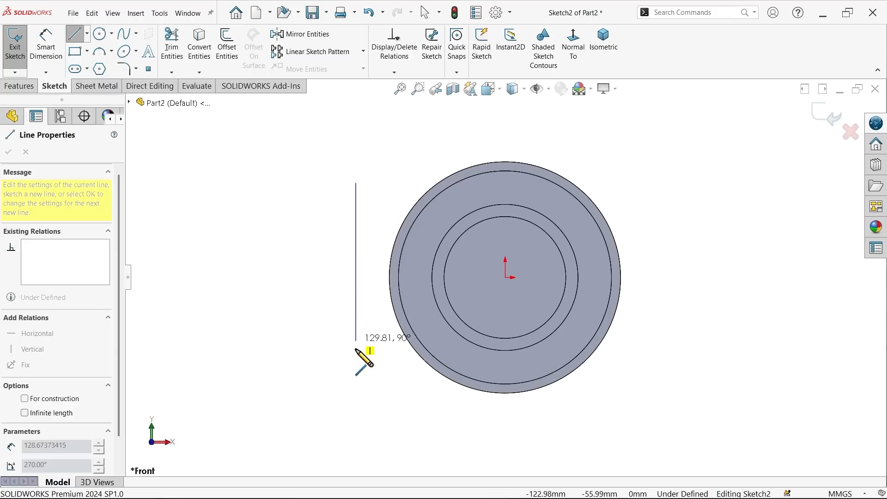
left_click(356, 377)
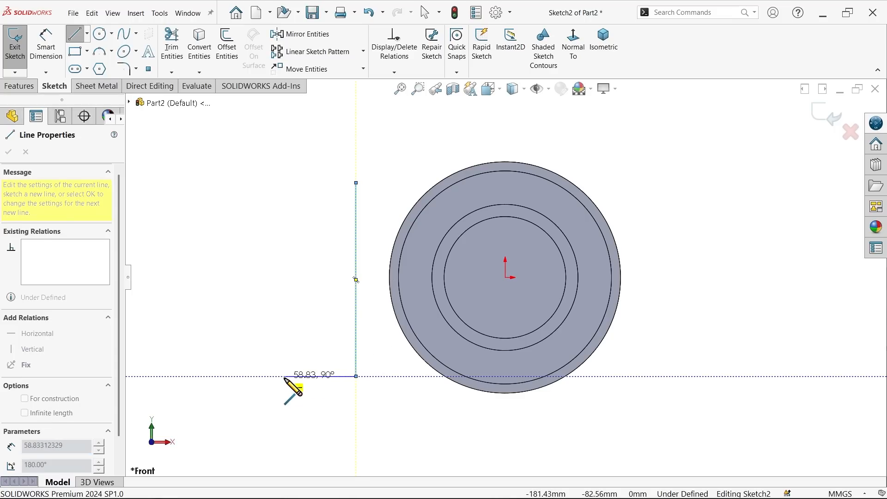
left_click(284, 376)
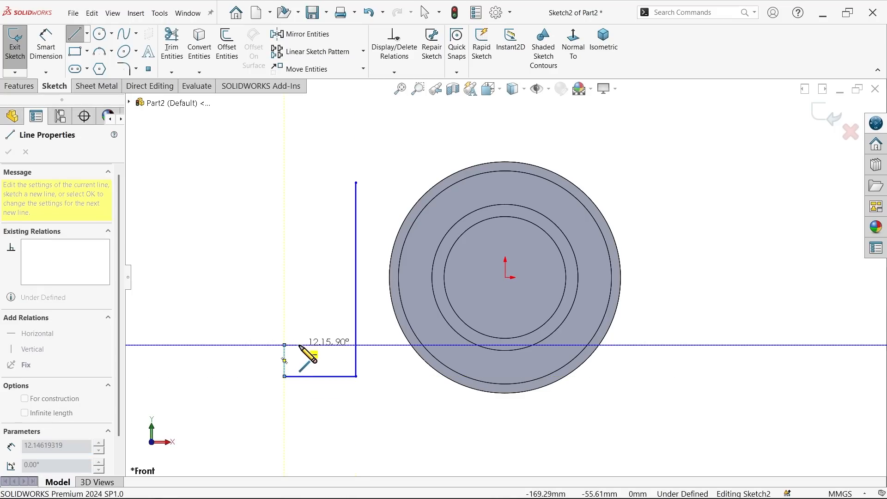
left_click(299, 346)
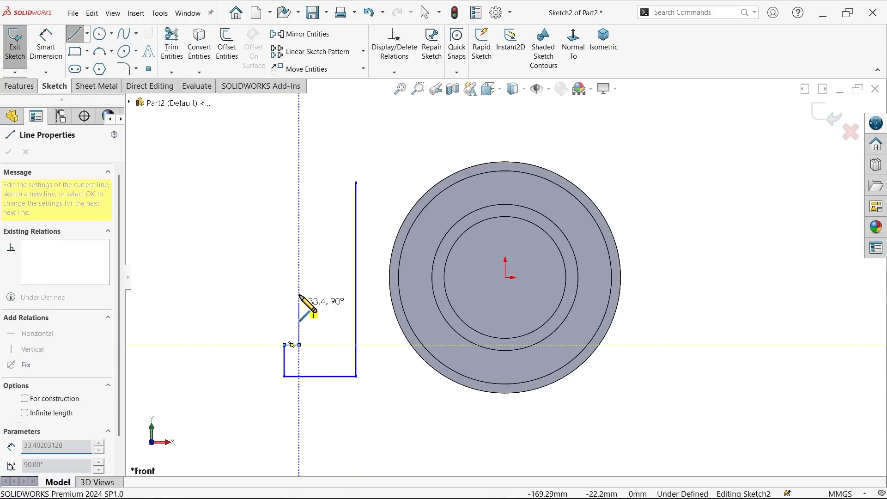
left_click(299, 216)
left_click(312, 216)
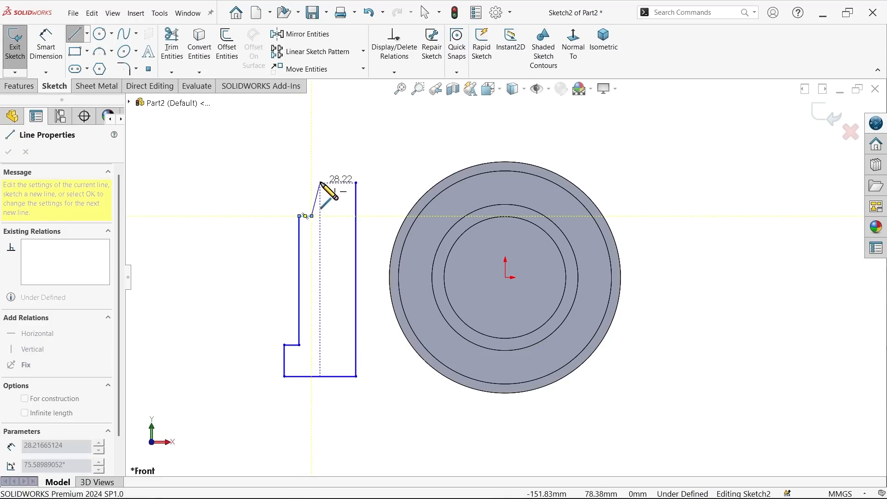
left_click(312, 183)
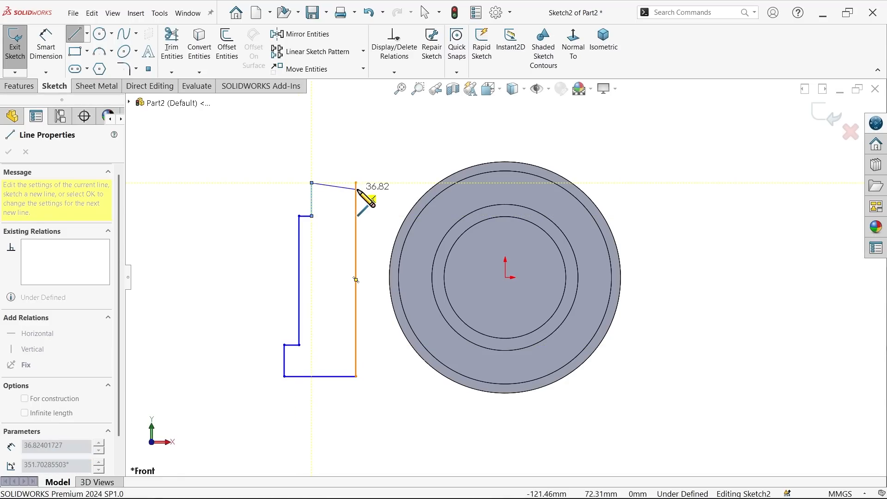
left_click(356, 183)
right_click(381, 137)
right_click(365, 142)
left_click(369, 146)
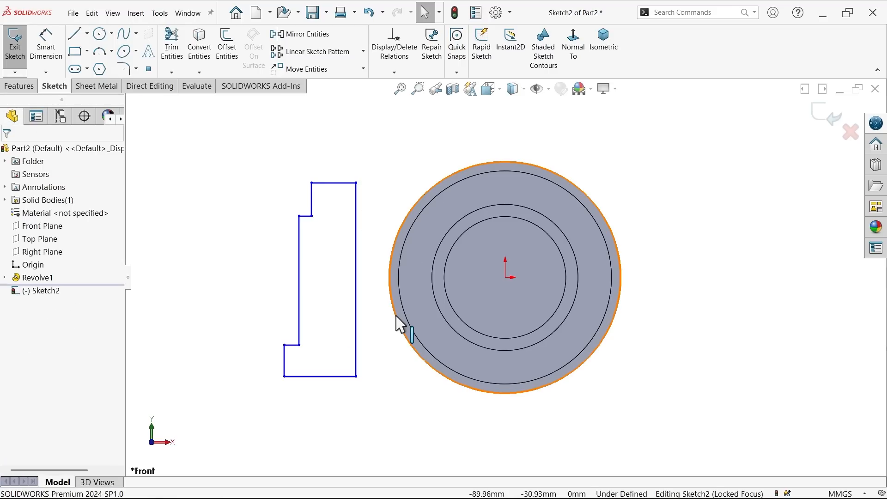
Step: Convert the stepped profile's long vertical line nearest the revolved body to construction geometry
scroll(344, 321, "down", 2)
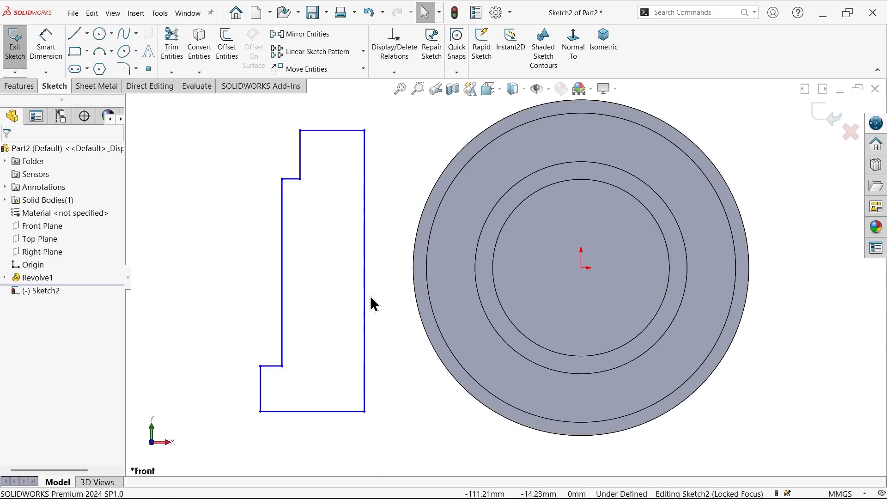
left_click(365, 301)
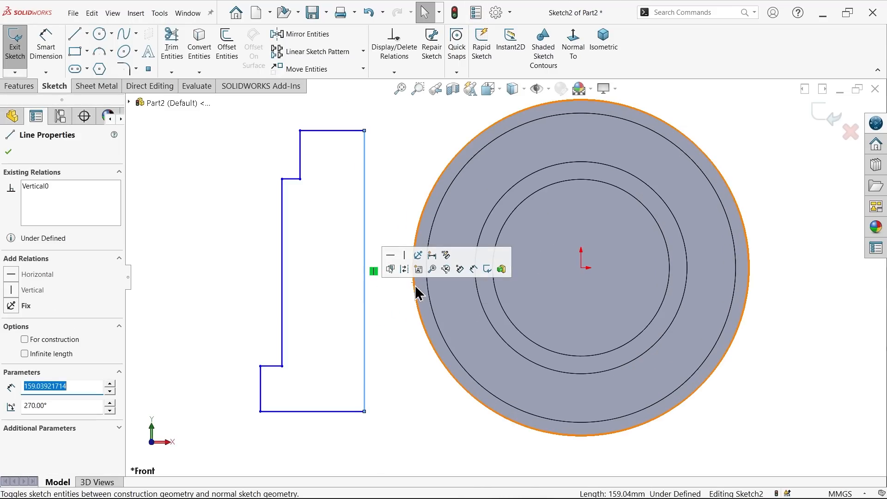
left_click(404, 269)
Step: Set the horizontal distance between the profile's vertical construction line and the origin to 100 mm
left_click(48, 53)
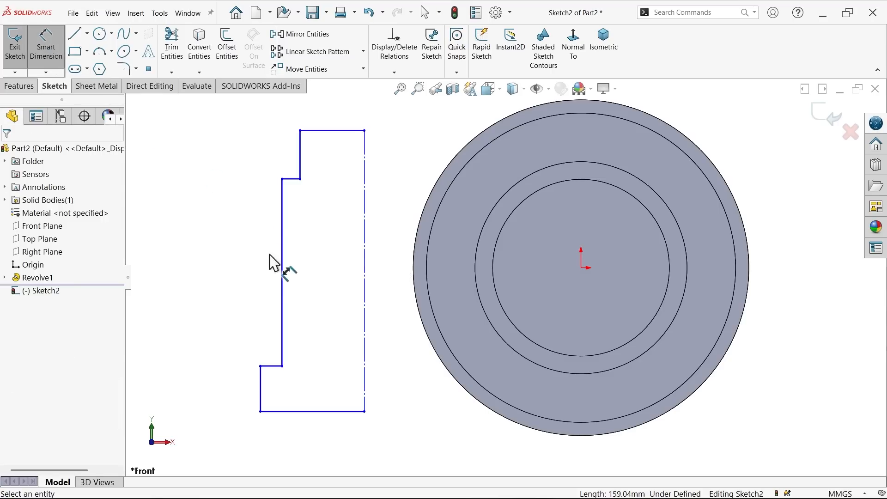
left_click(365, 308)
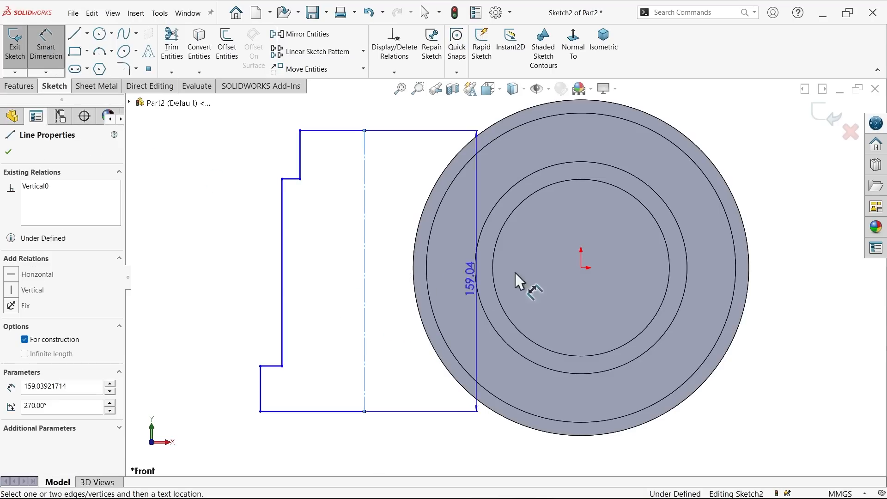
left_click(580, 267)
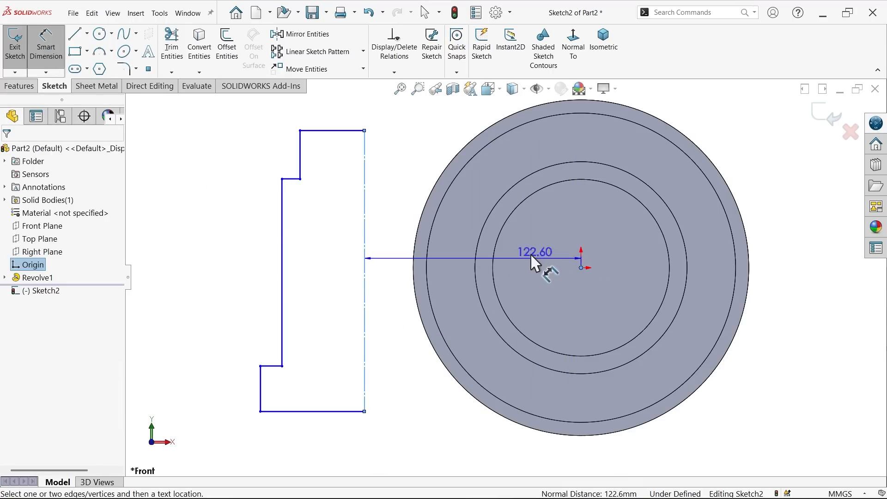
left_click(476, 214)
type("100")
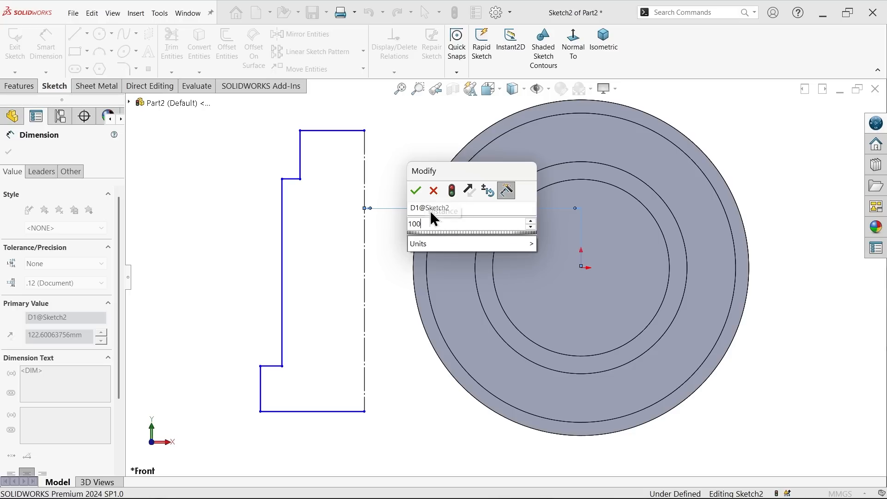
left_click(415, 190)
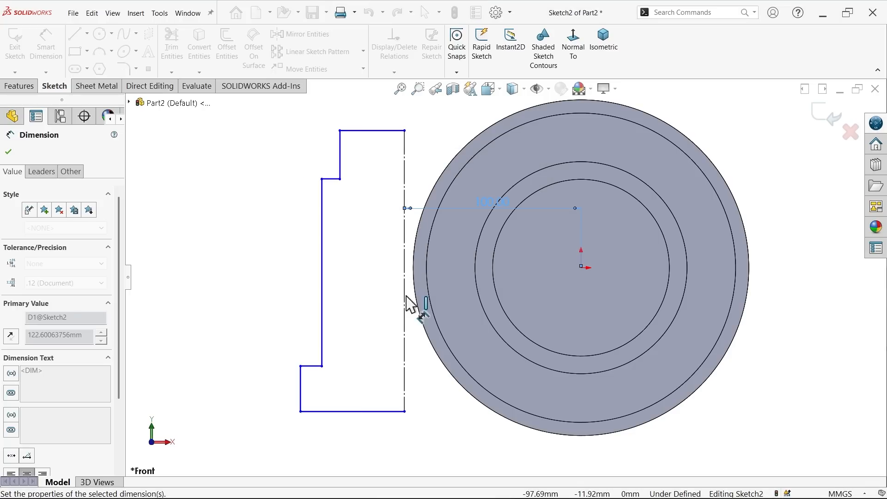
Step: Set the vertical distance between the profile's bottom line and the origin to 90 mm
left_click(390, 411)
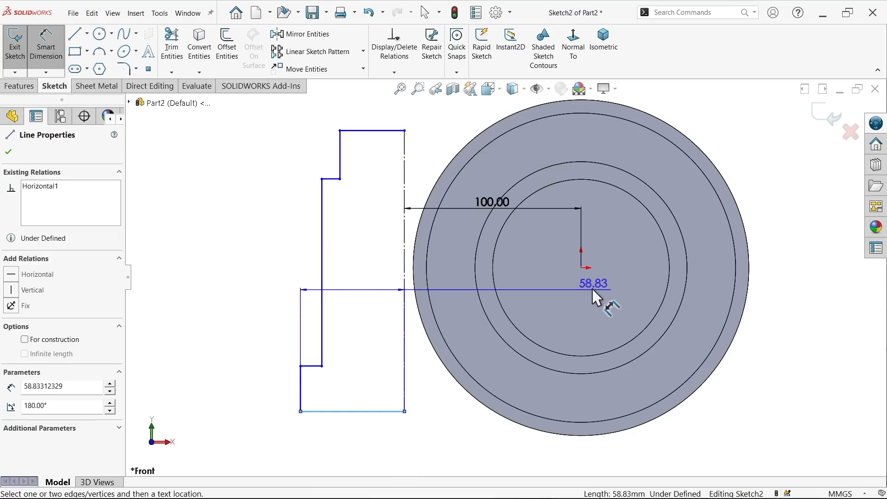
left_click(581, 267)
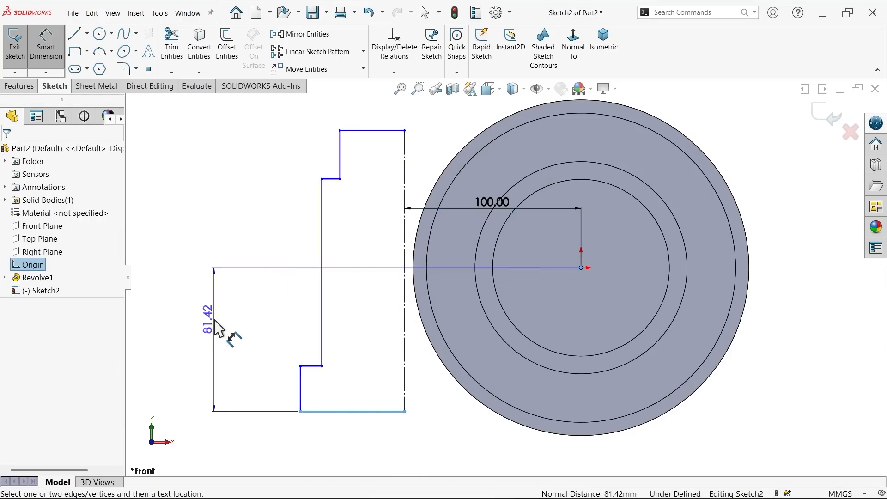
left_click(217, 328)
type("90")
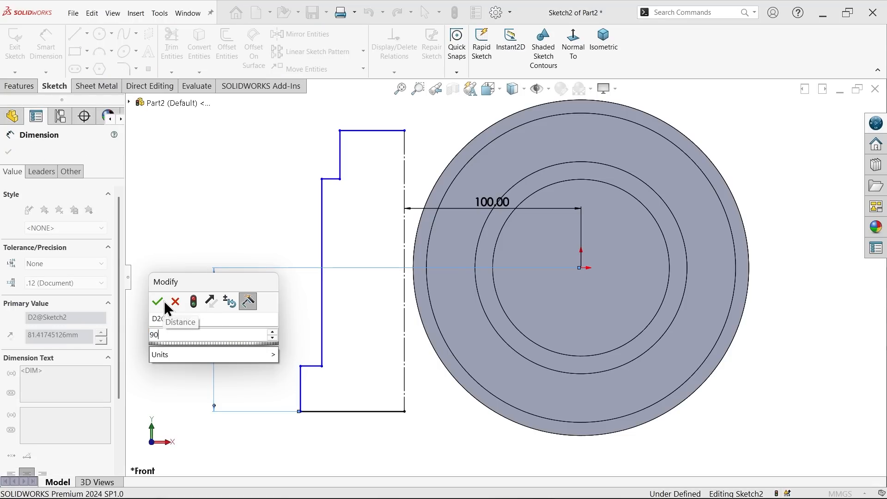
left_click(157, 302)
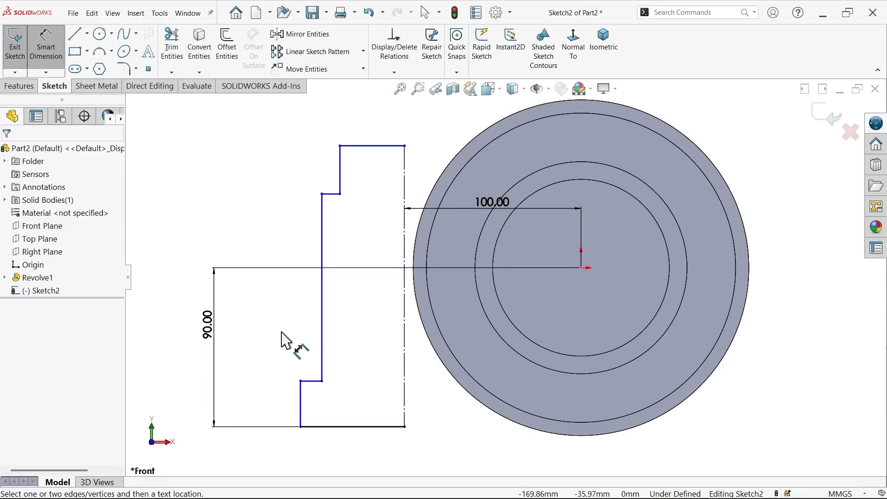
Step: Set the height of the profile's wide lower step to 25 mm
key("z")
scroll(344, 376, "down", 2)
left_click(334, 387)
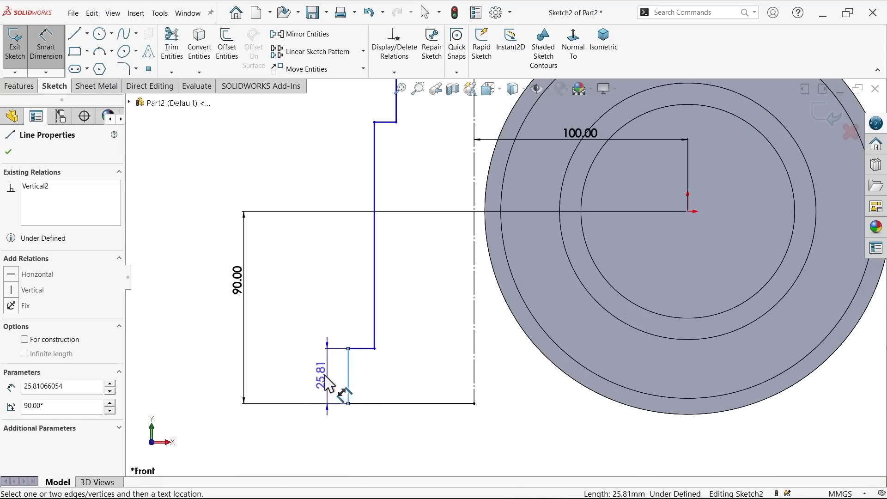
left_click(323, 376)
type("25")
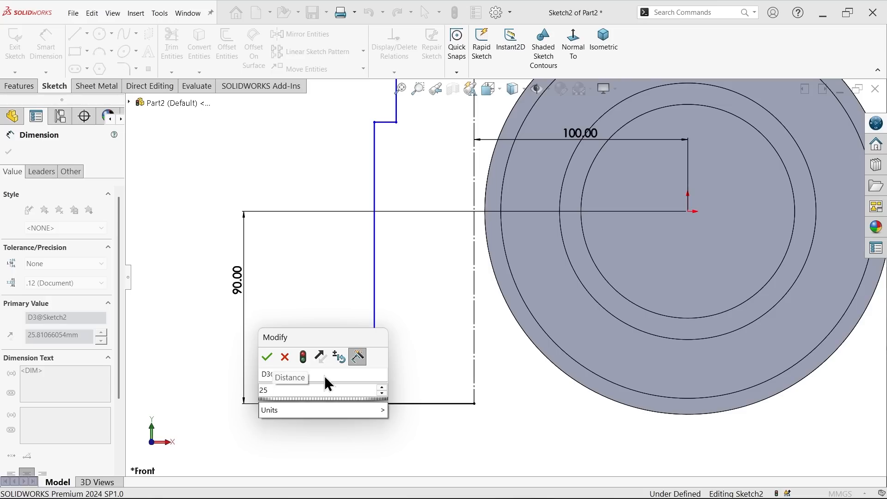
key("Return")
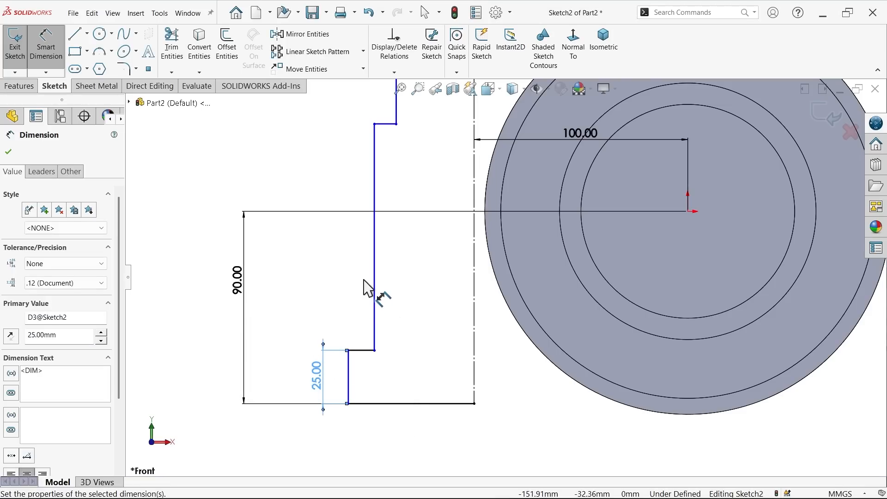
Step: Set the height of the profile's narrow upper step to 30 mm
scroll(402, 190, "up", 2)
scroll(432, 152, "down", 3)
left_click(443, 179)
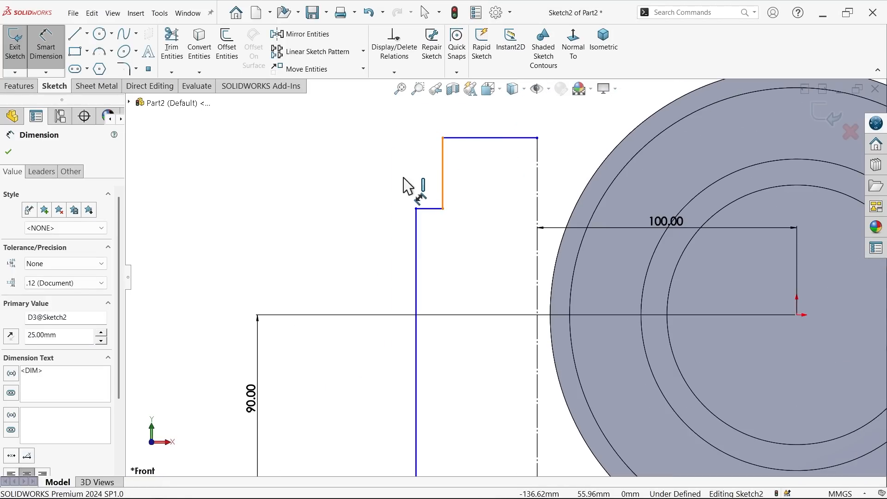
left_click(373, 185)
type("30")
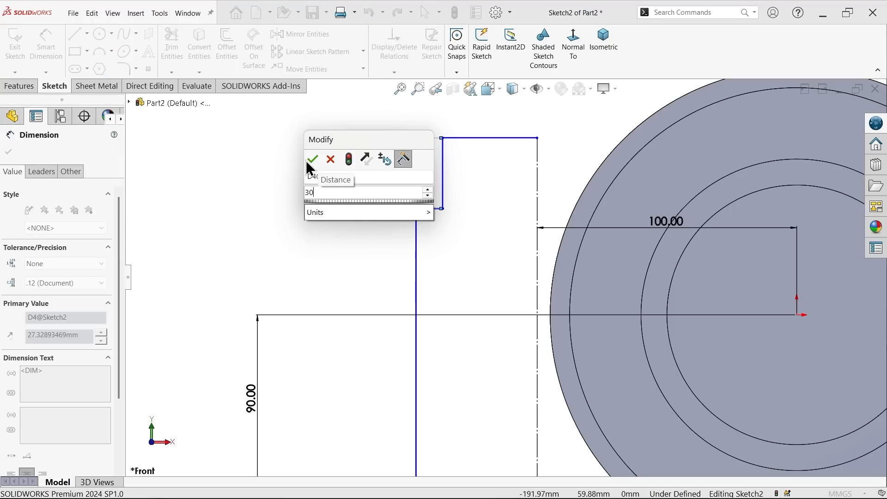
left_click(309, 161)
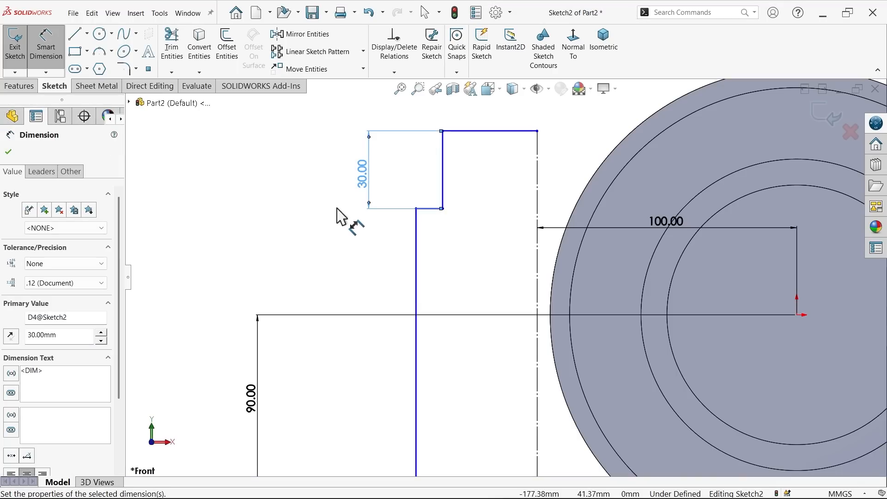
Step: Set the overall height of the profile to 220 mm by dimensioning its vertical construction line
key("f")
scroll(331, 203, "up", 2)
scroll(520, 312, "down", 2)
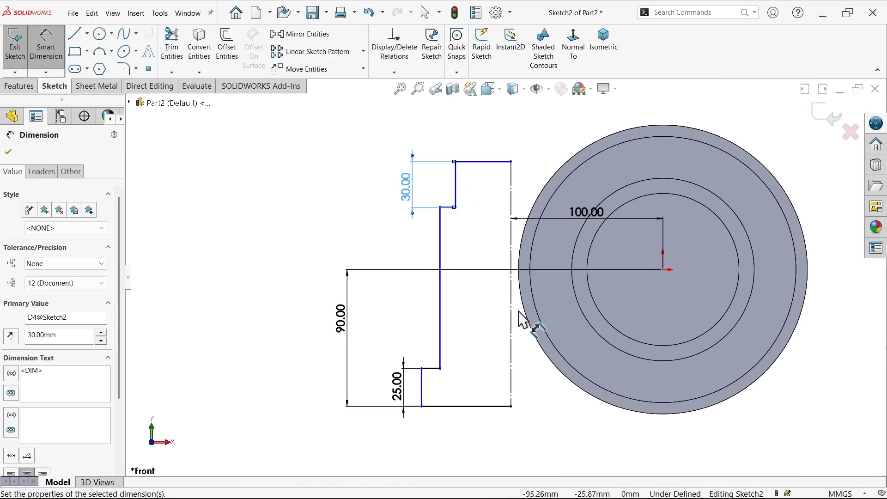
left_click(512, 314)
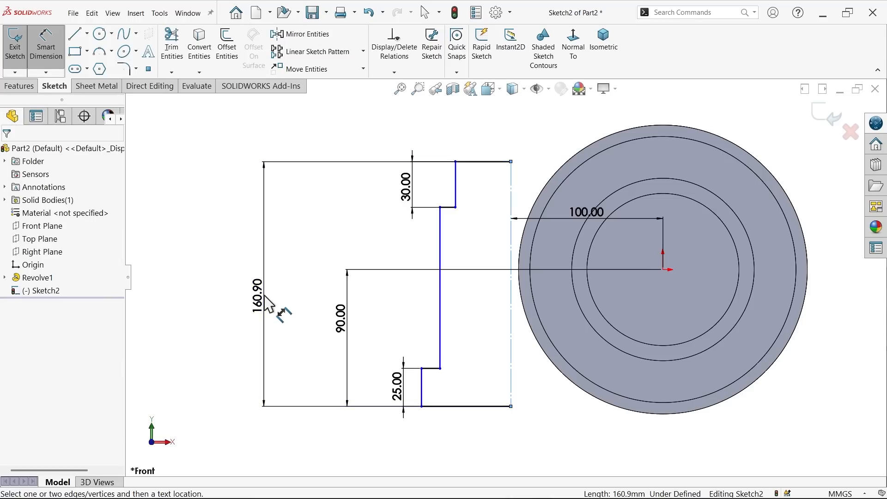
left_click(274, 305)
type("220")
left_click(208, 277)
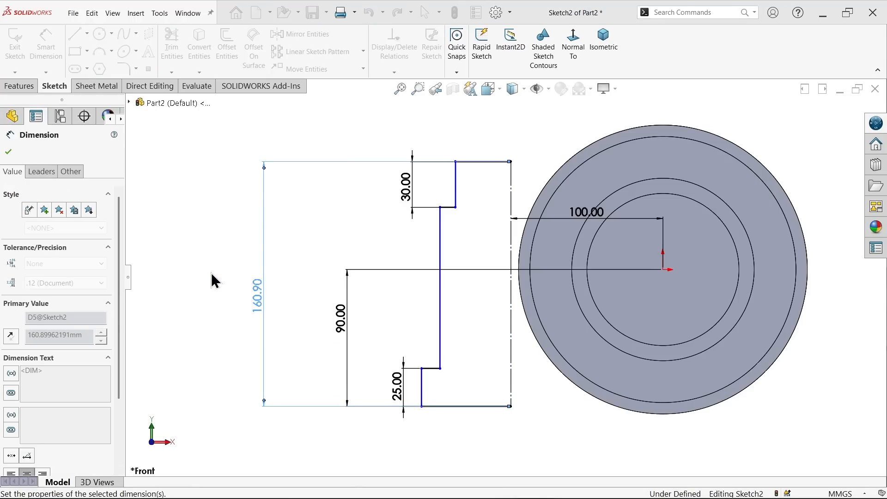
Step: Dimension the lower step's diameter across the construction line as 120 mm
scroll(323, 286, "up", 1)
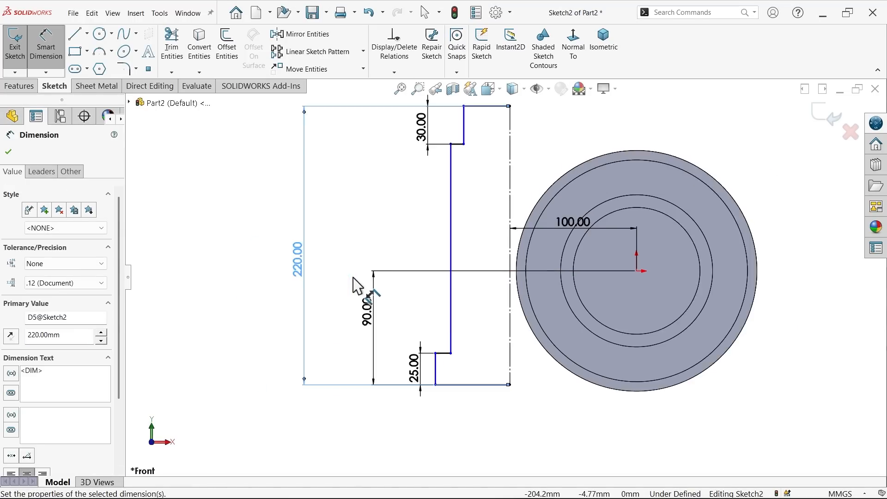
scroll(440, 351, "down", 2)
left_click(537, 352)
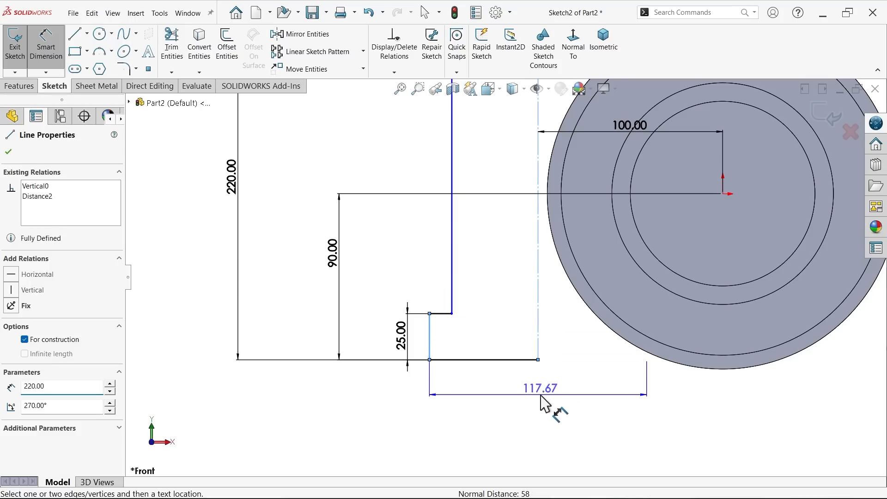
left_click(541, 394)
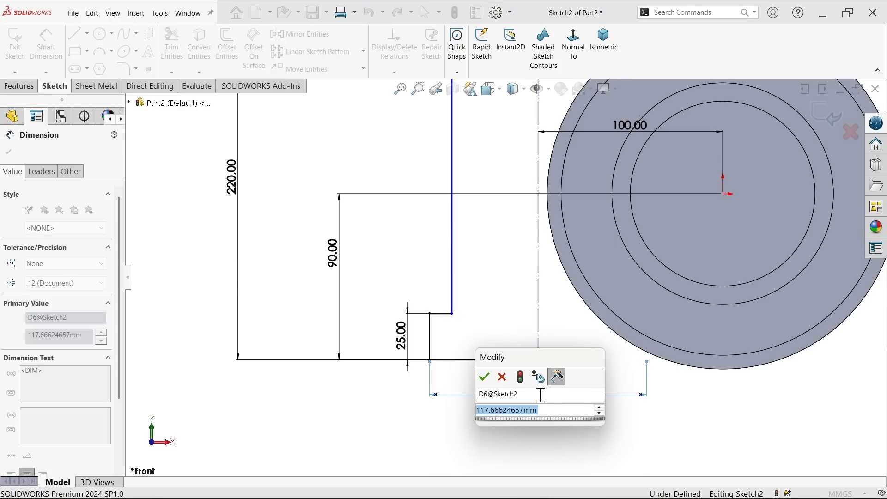
type("120")
left_click(484, 377)
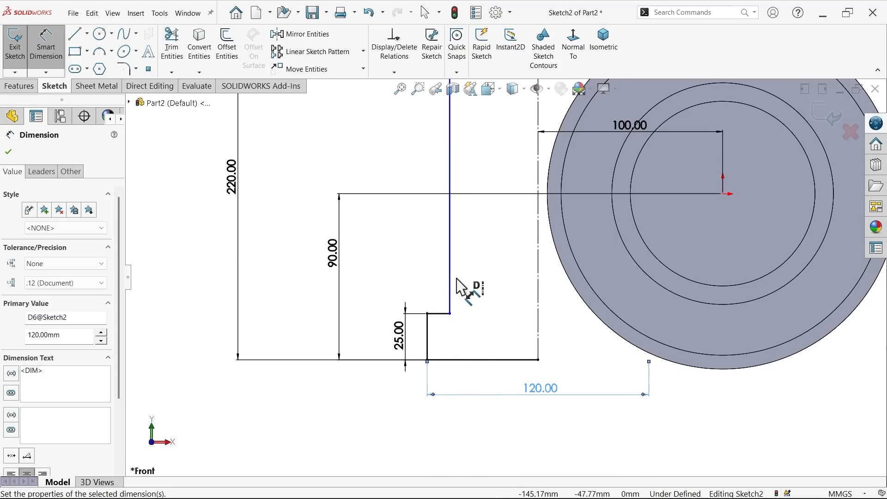
Step: Dimension the middle section's diameter across the construction line as 100 mm
left_click(451, 278)
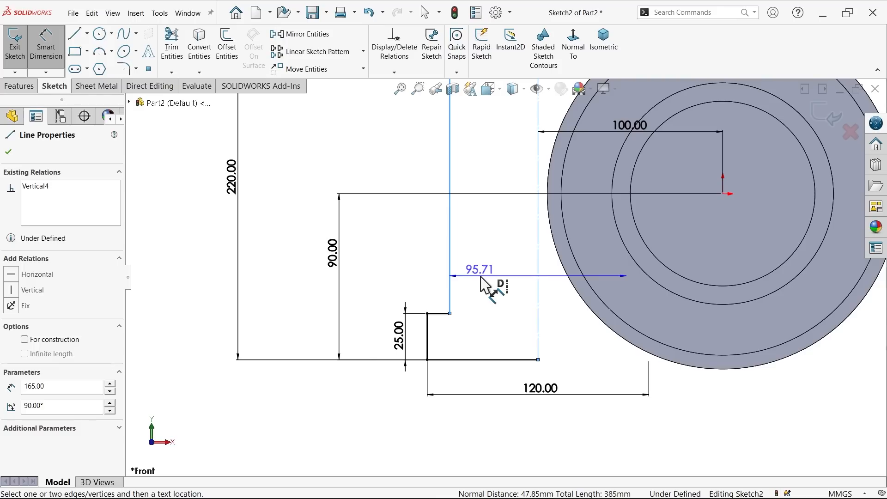
left_click(481, 278)
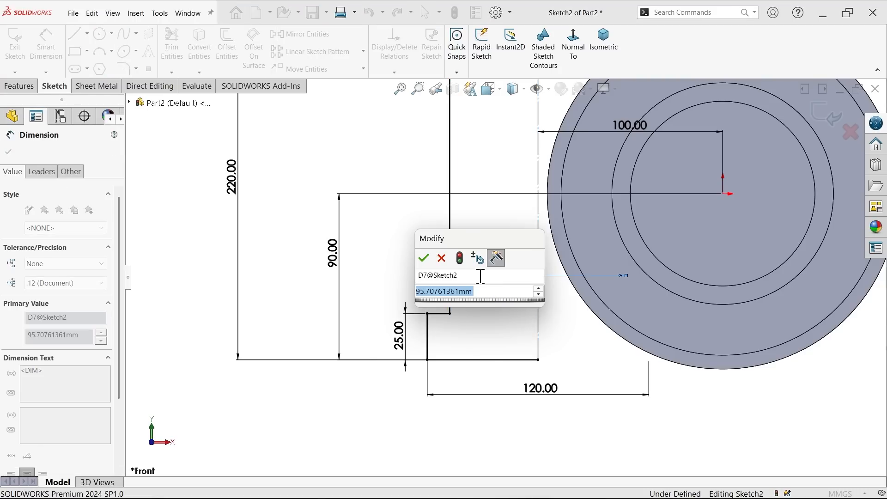
type("100")
left_click(423, 258)
Step: Dimension the narrow upper step's diameter across the construction line as 70 mm
scroll(503, 276, "up", 2)
scroll(484, 220, "up", 2)
scroll(503, 162, "down", 4)
left_click(484, 158)
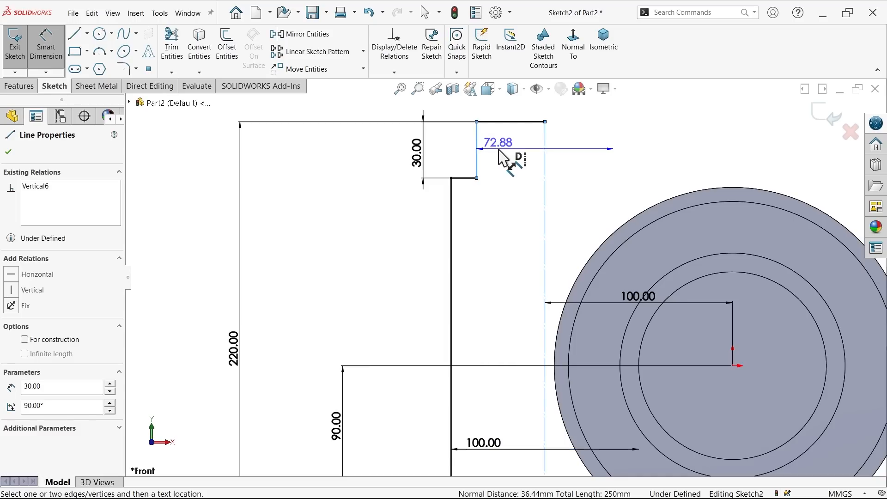
left_click(505, 158)
type("70")
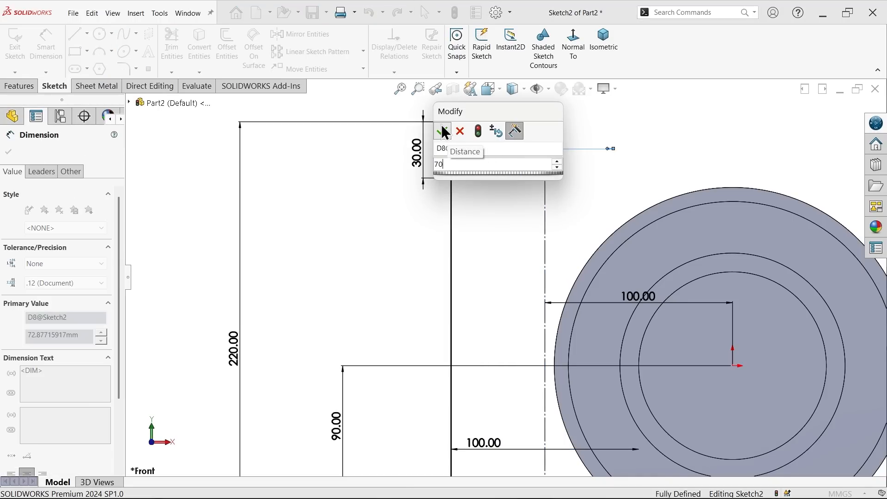
left_click(442, 131)
scroll(511, 214, "up", 2)
scroll(559, 302, "down", 1)
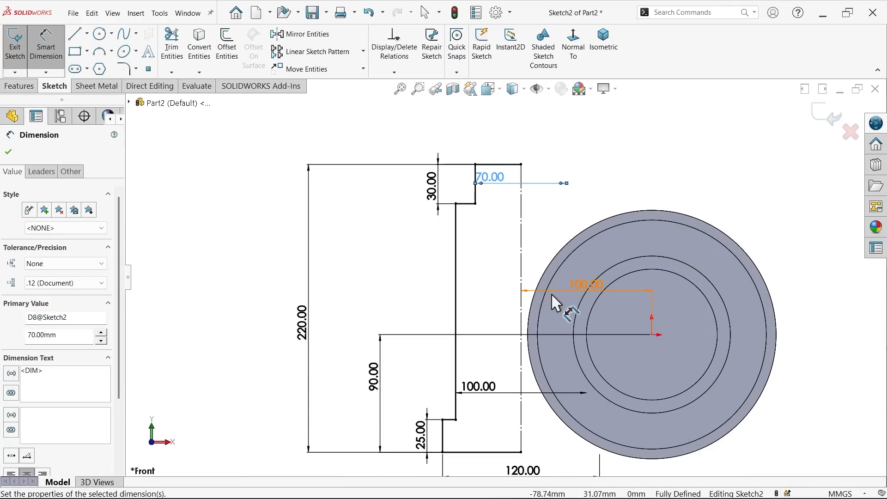
Step: Start a revolved boss from the stepped profile about its vertical construction line, accepting automatic closing of the open sketch
left_click(31, 88)
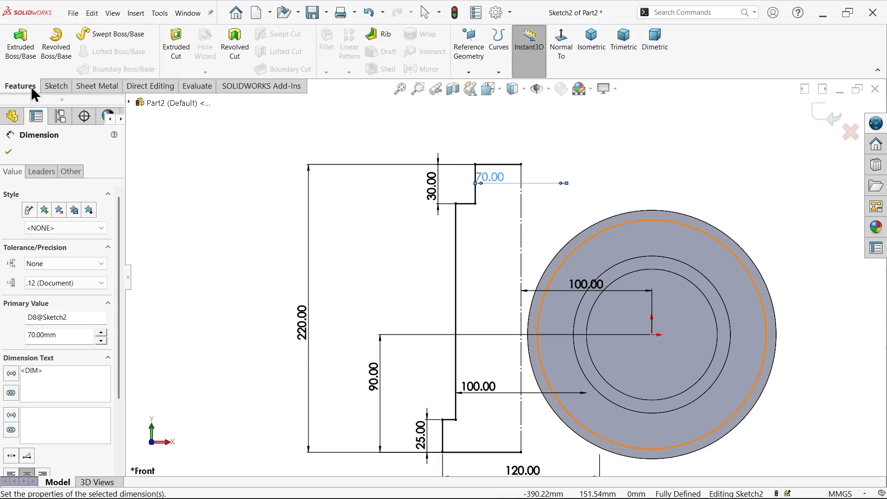
left_click(54, 47)
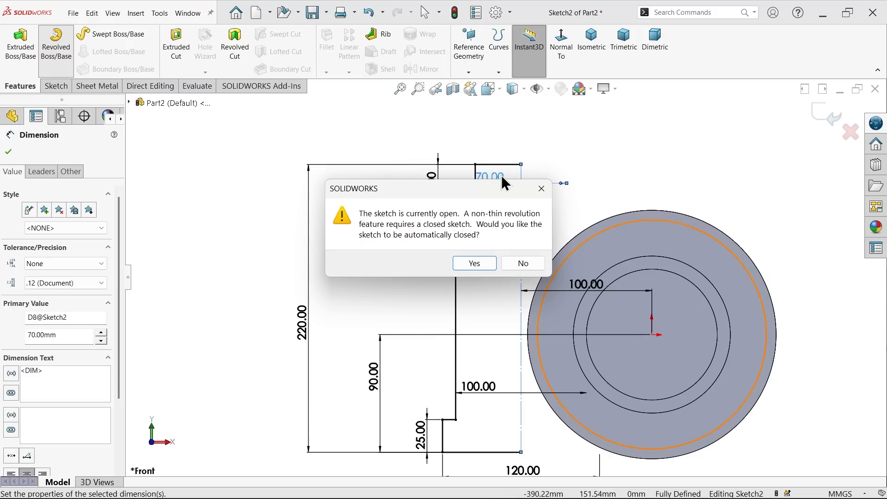
left_click(473, 266)
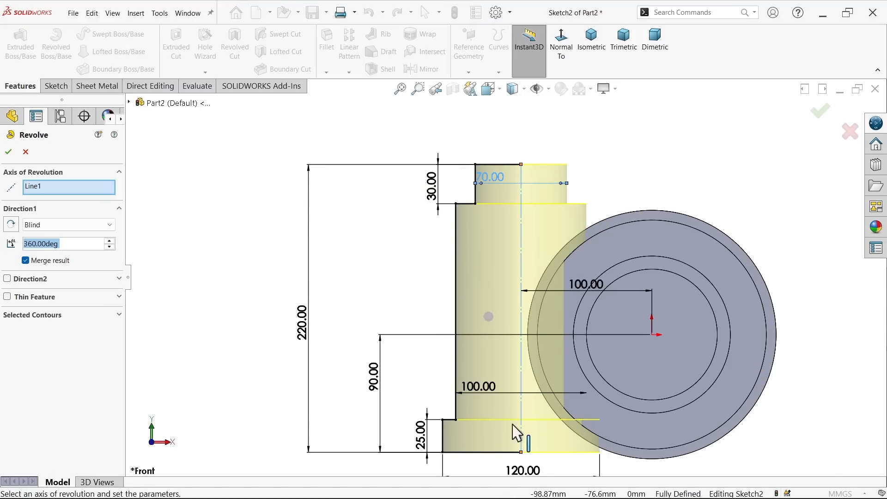
left_click(48, 175)
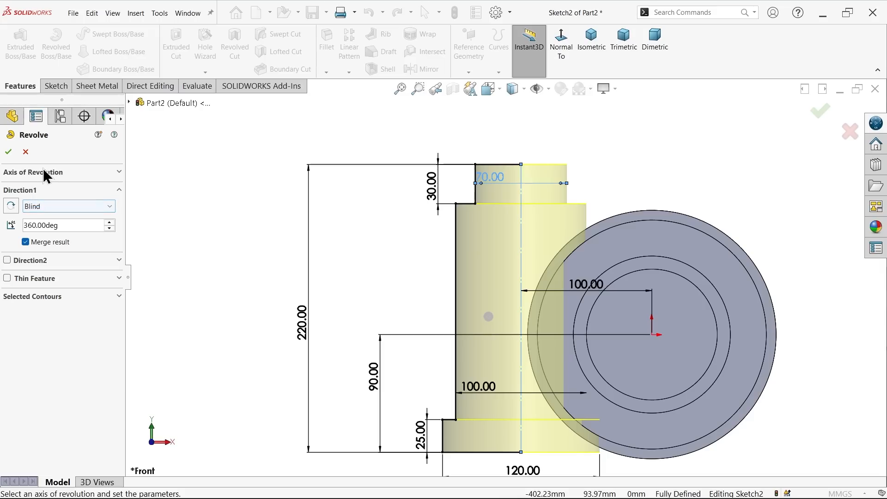
left_click(43, 170)
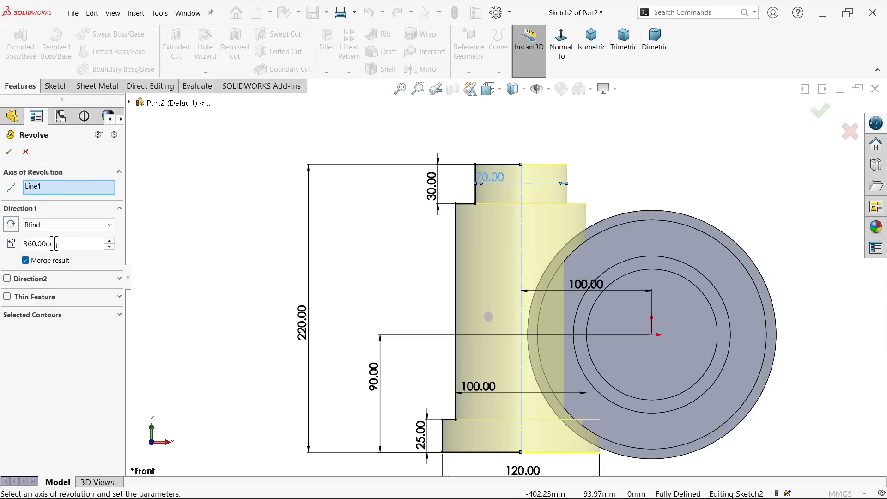
middle_click_drag(523, 165, 581, 187)
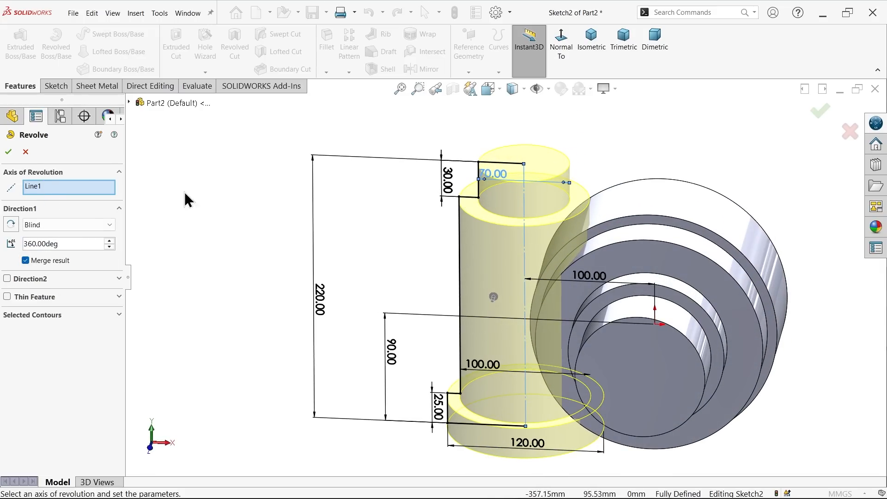
Step: Try a revolve angle of 150 degrees and inspect the partial cylinder preview
left_click_drag(67, 248, 26, 245)
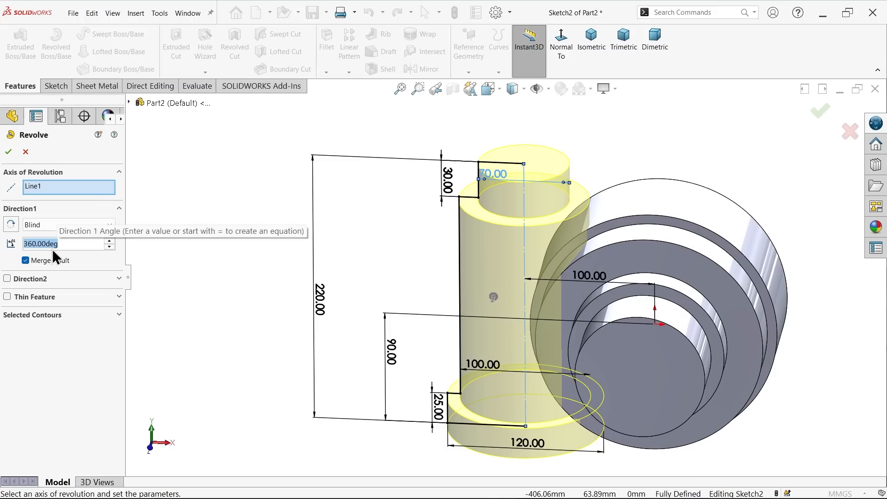
type("150")
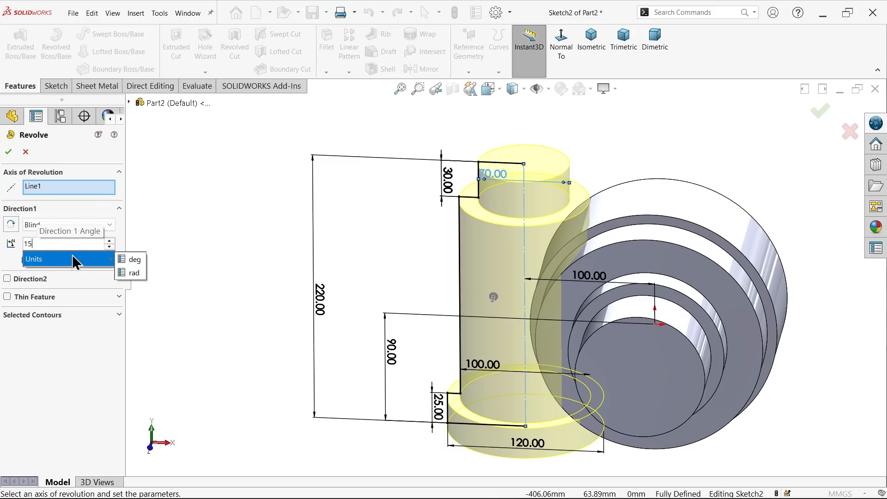
key("Return")
middle_click_drag(277, 174, 250, 272)
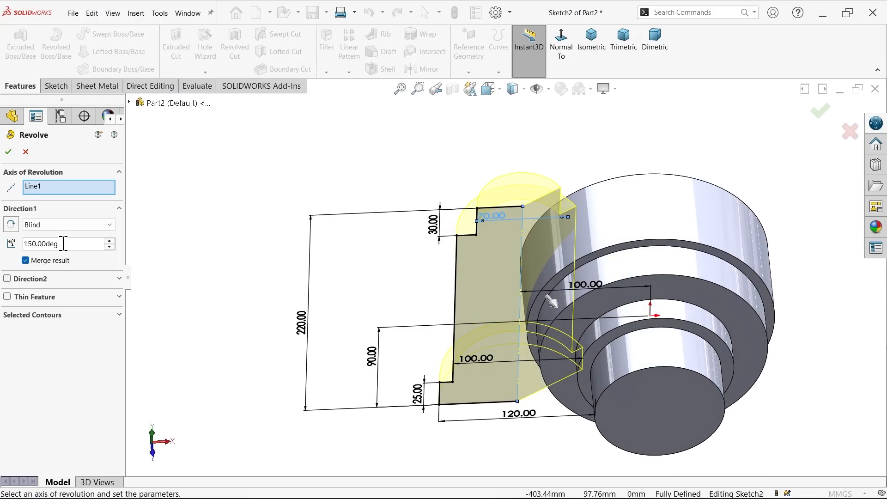
Step: Set the revolve angle to 360 degrees, complete the vertical cylinder and show the model in isometric view
left_click_drag(64, 244, 4, 242)
type("360")
key("Return")
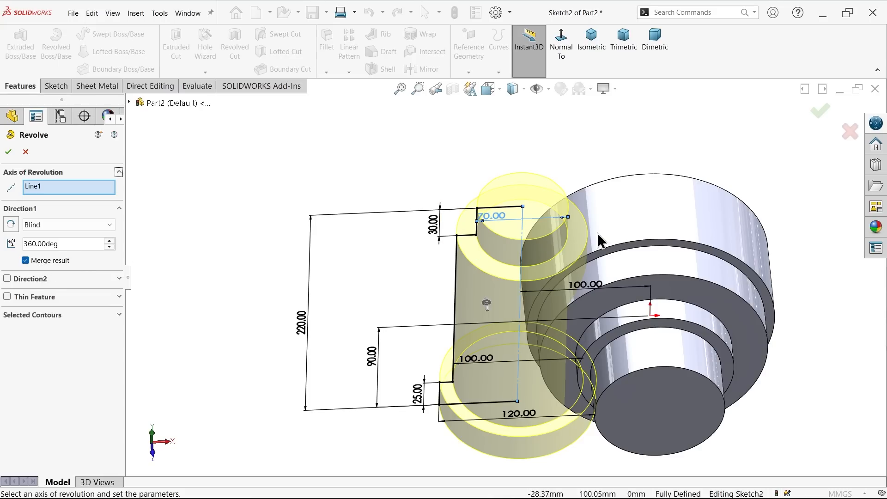
left_click(9, 153)
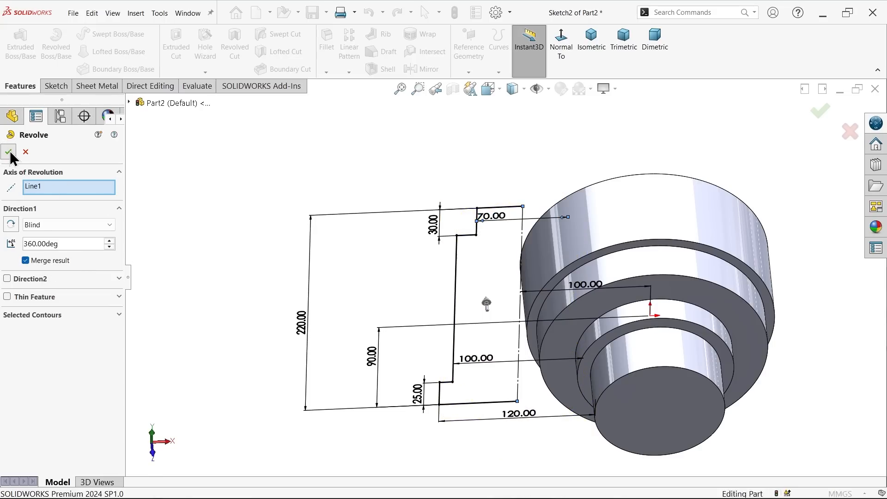
left_click(594, 46)
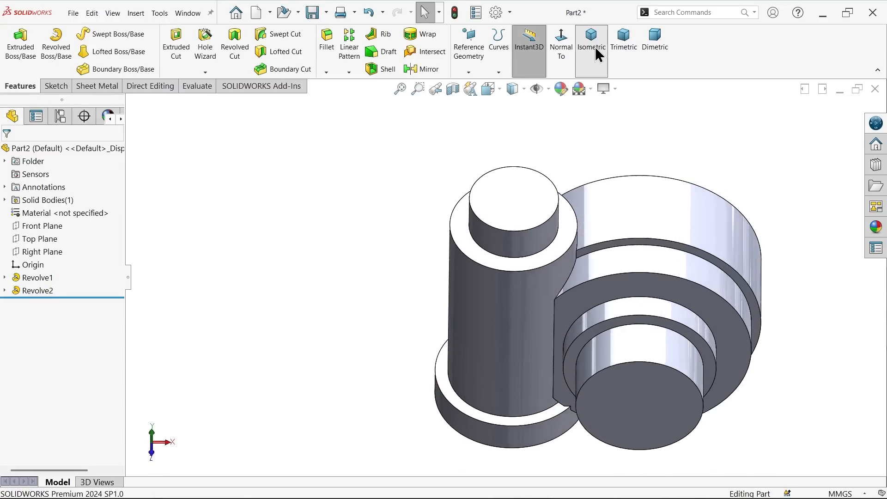
Step: Switch to the Worm Gear Housing drawing and examine the internal bore diameters, depths and taper in Section A-A
key("alt+Tab")
left_click_drag(349, 389, 371, 105)
left_click_drag(439, 215, 158, 201)
left_click_drag(578, 168, 507, 220)
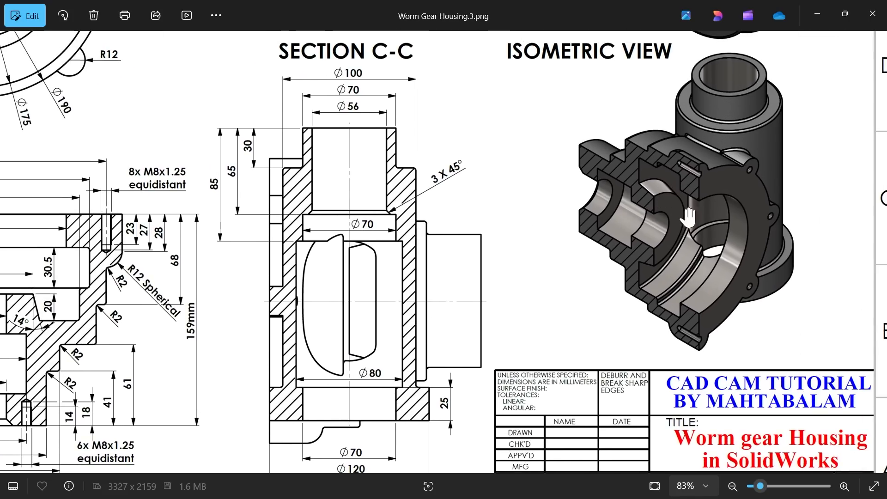
mouse_move(393, 291)
left_mouse_down()
mouse_move(690, 235)
mouse_move(461, 291)
left_mouse_up()
scroll(422, 299, "up", 1)
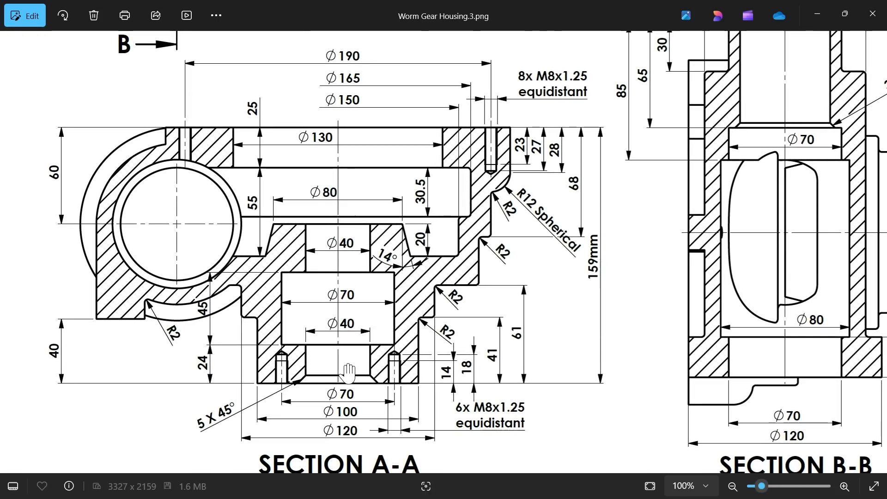
scroll(348, 372, "up", 2)
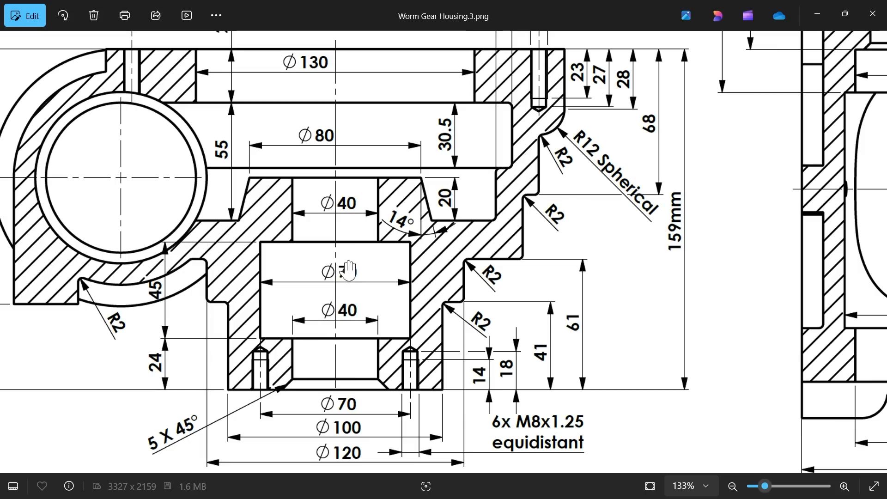
scroll(316, 289, "up", 3)
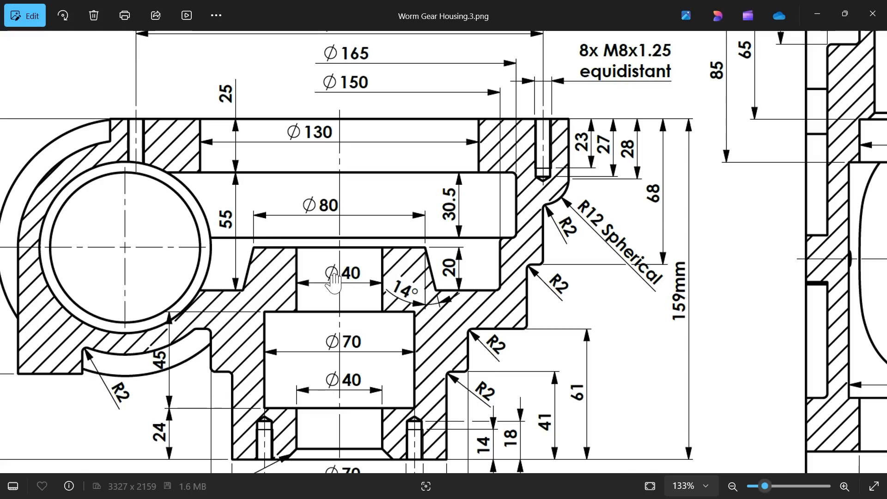
left_click_drag(400, 289, 332, 322)
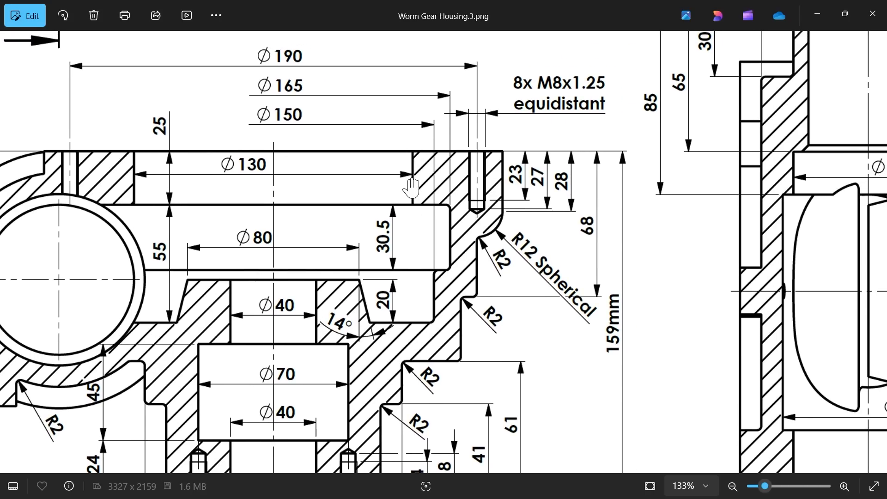
left_click_drag(395, 198, 429, 198)
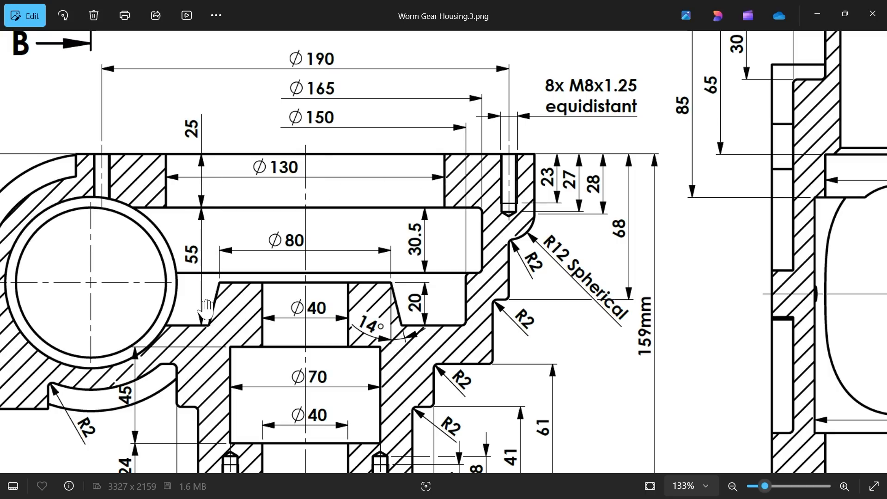
left_click_drag(410, 313, 422, 274)
scroll(402, 275, "up", 2)
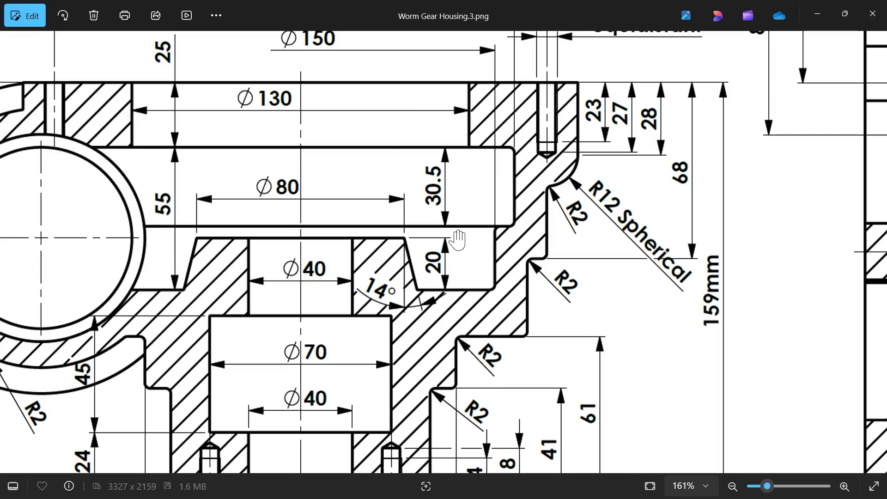
scroll(457, 239, "down", 3)
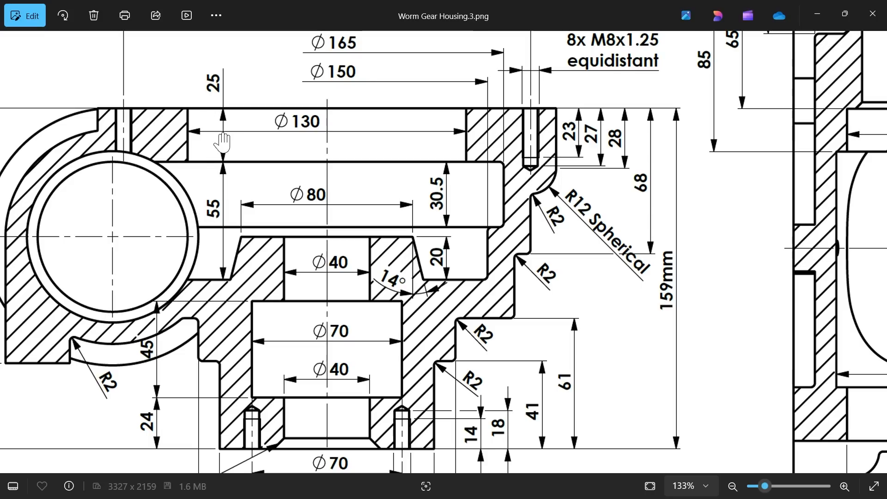
left_click_drag(436, 234, 458, 140)
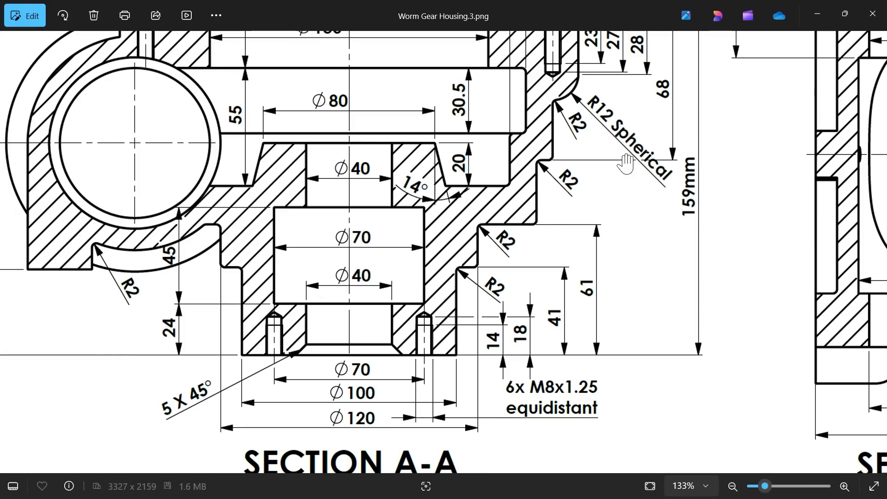
left_click(817, 14)
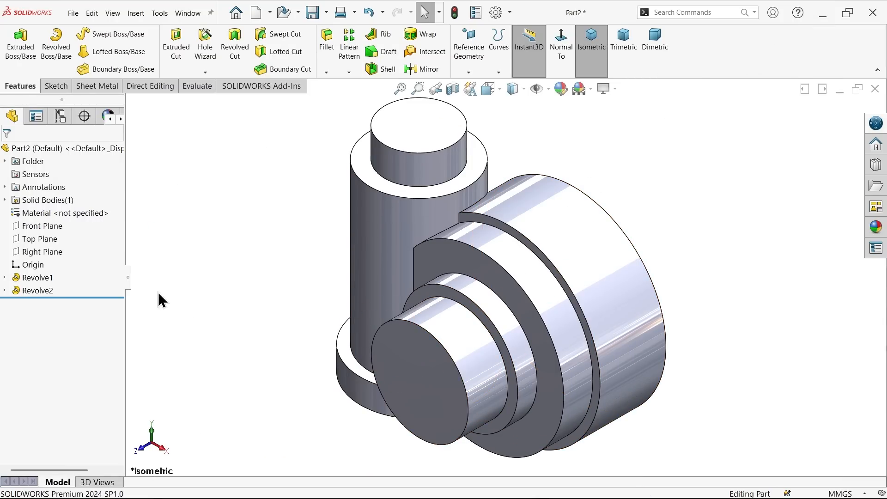
Step: Start a sketch on the Top Plane and draw a vertical centerline through the origin between the horizontal body's two end edges
left_click(46, 239)
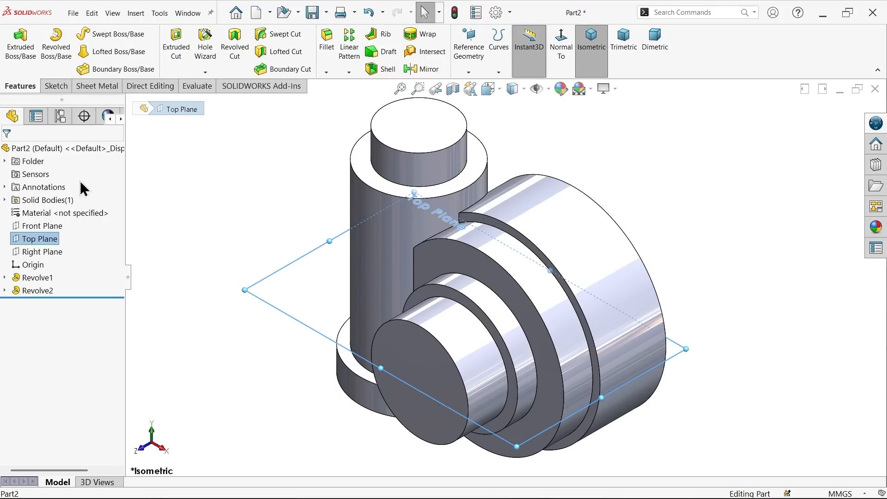
left_click(51, 86)
left_click(15, 46)
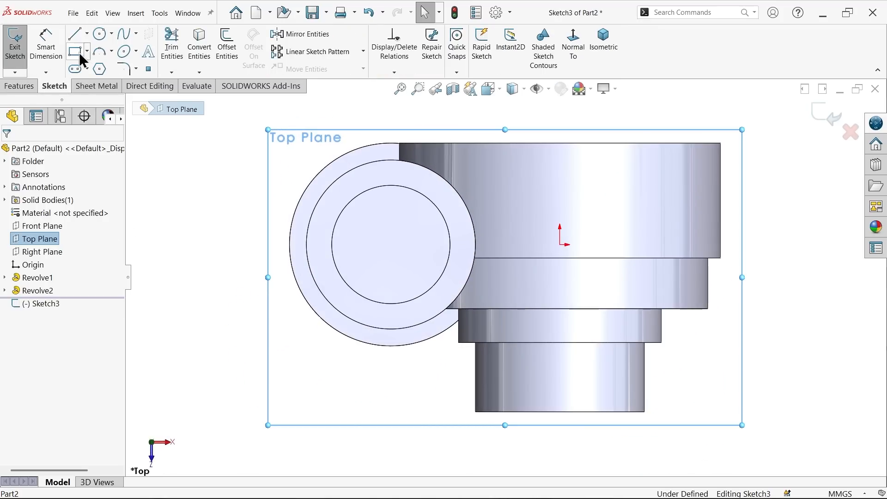
left_click(87, 33)
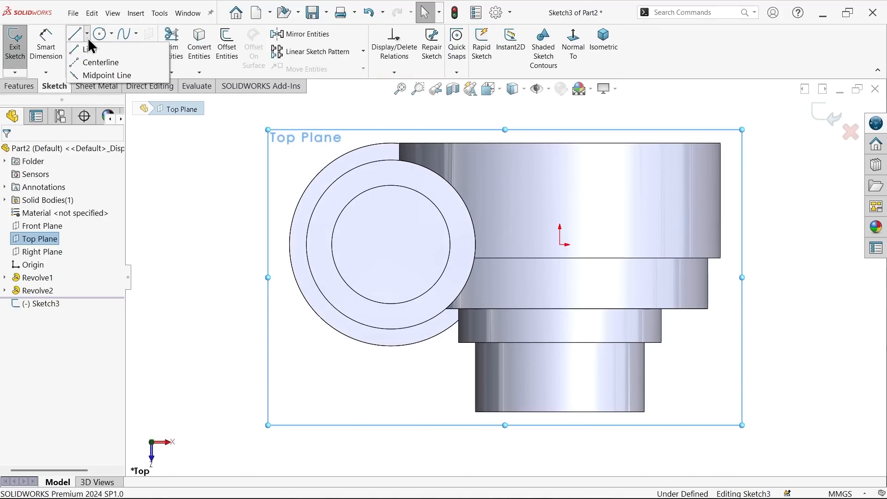
left_click(99, 61)
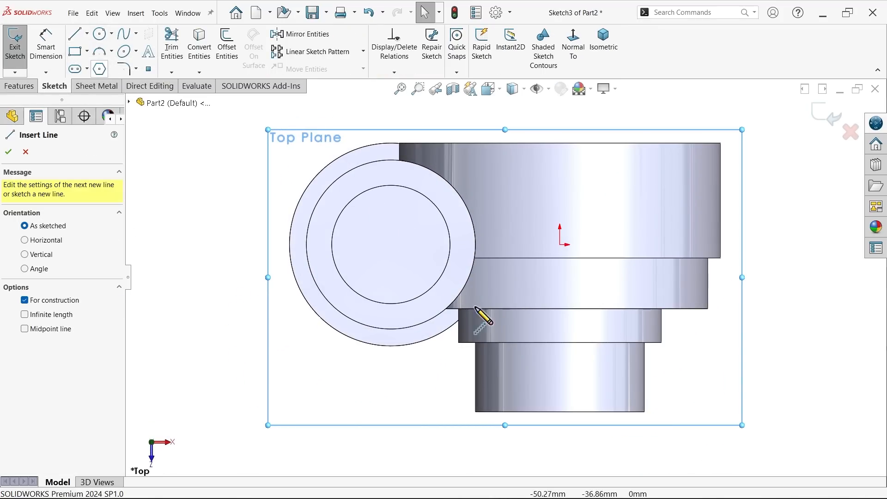
left_click(559, 412)
left_click(559, 143)
right_click(541, 138)
left_click(545, 138)
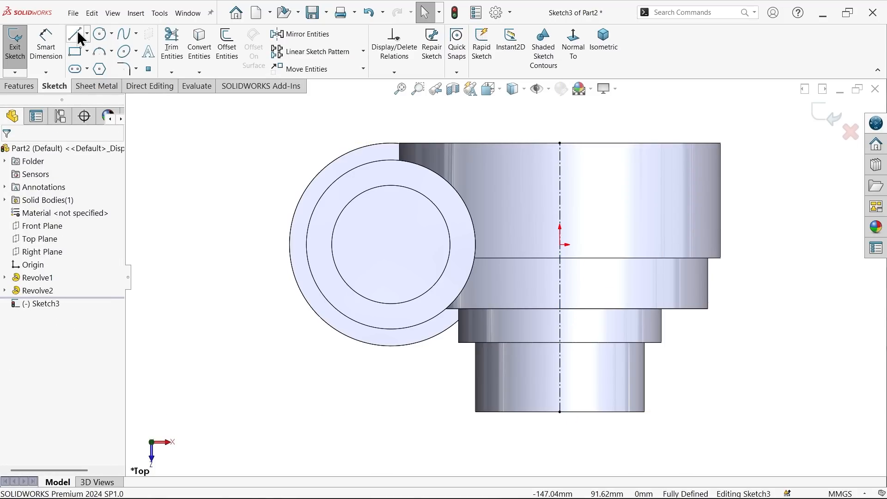
Step: Draw the narrow end's stepped bore outline from the lower centerline endpoint, starting about 29 mm wide, with an outward recess about 31 mm tall
scroll(612, 337, "up", 1)
scroll(624, 392, "down", 3)
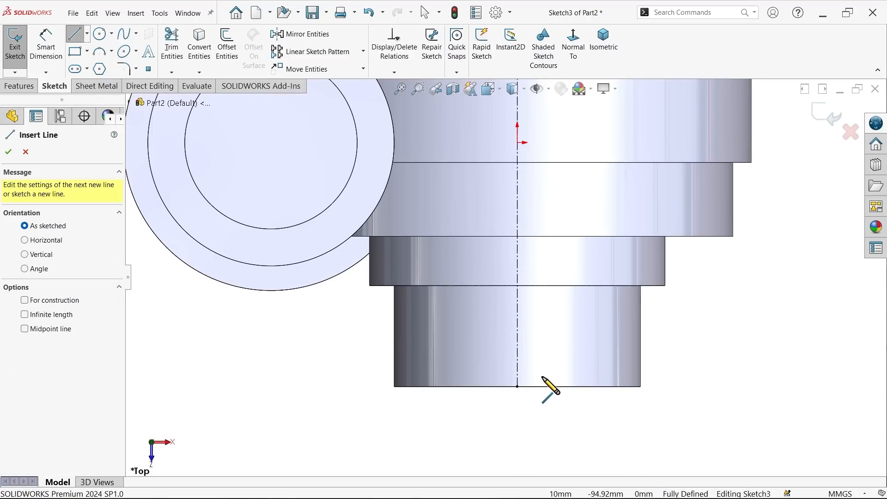
left_click(517, 387)
left_click(589, 387)
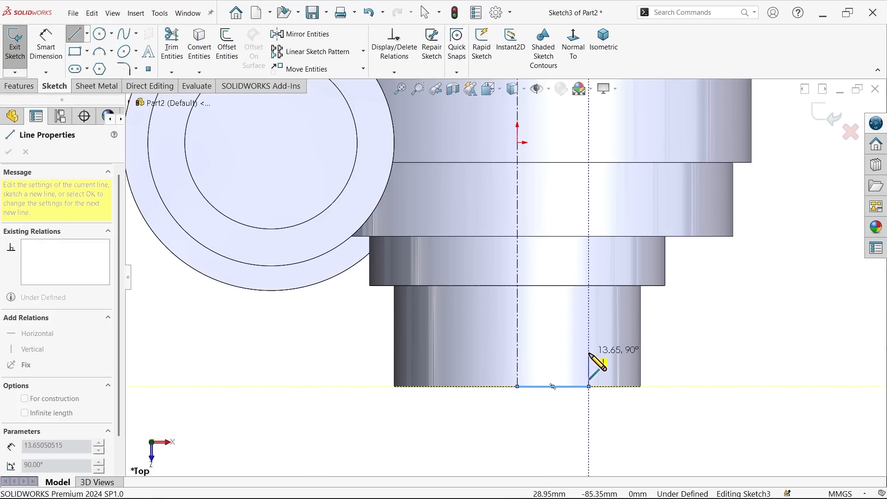
left_click(589, 333)
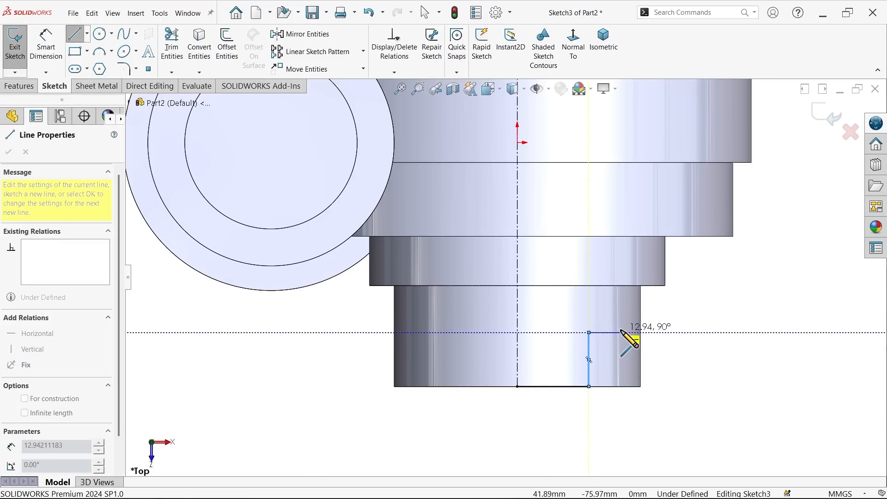
left_click(621, 333)
left_click(620, 257)
left_click(589, 258)
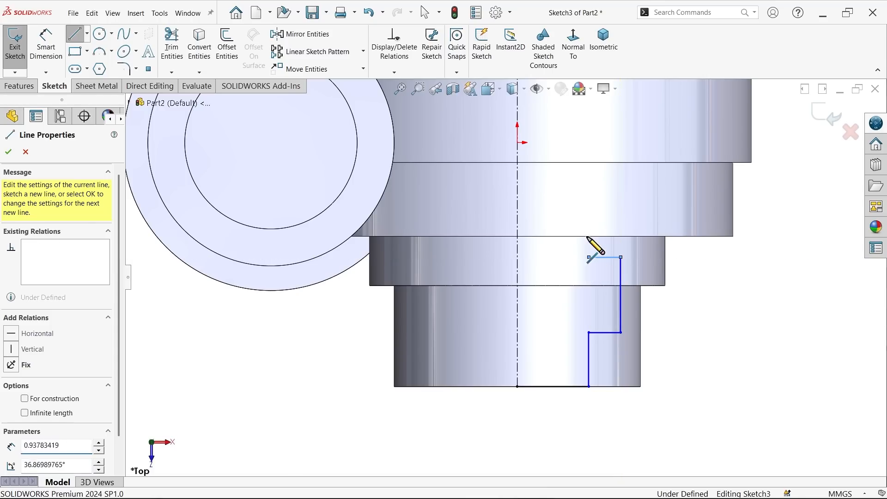
double_click(589, 198)
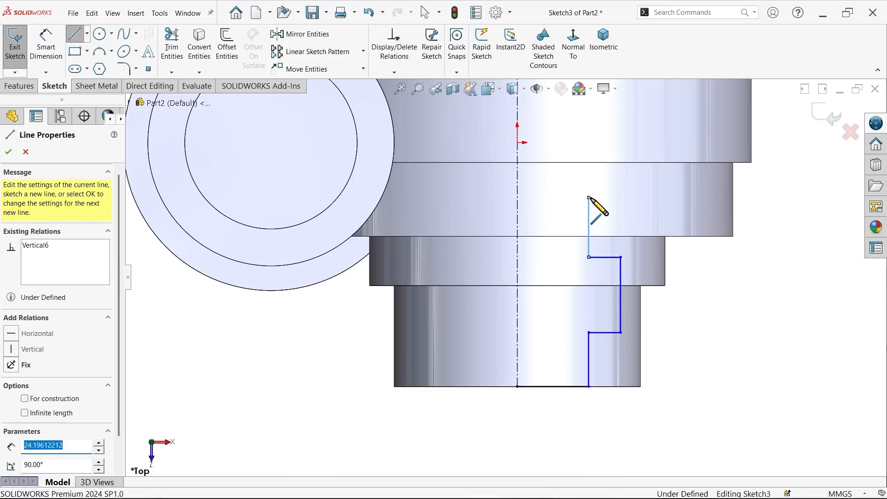
left_click(589, 198)
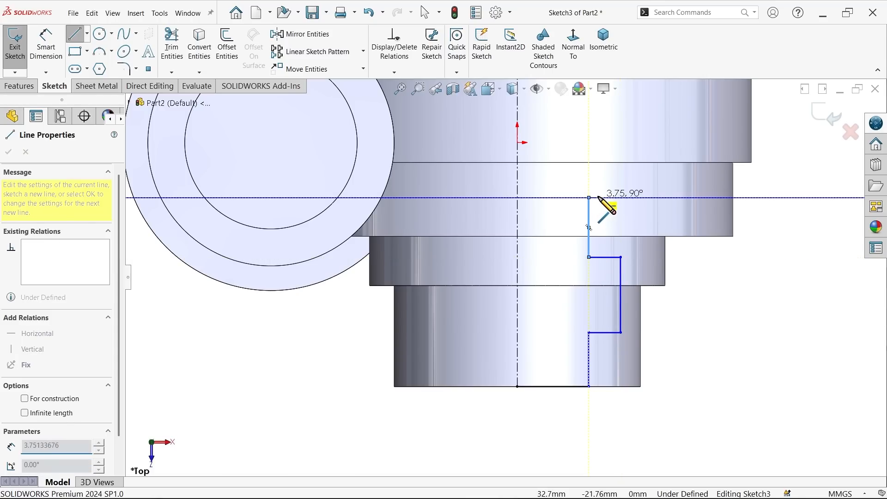
right_click(616, 194)
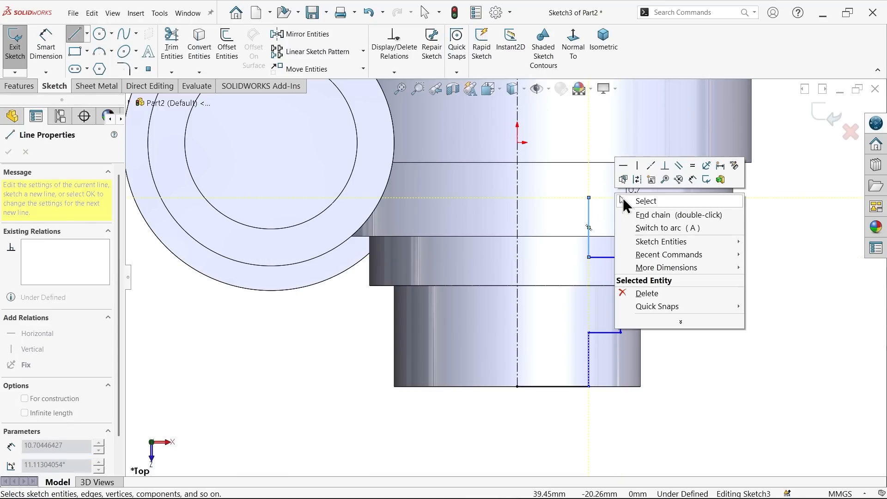
left_click(650, 202)
Step: Dimension the narrow end's opening as a 40 mm diameter across the centerline
left_click(50, 52)
scroll(415, 290, "up", 1)
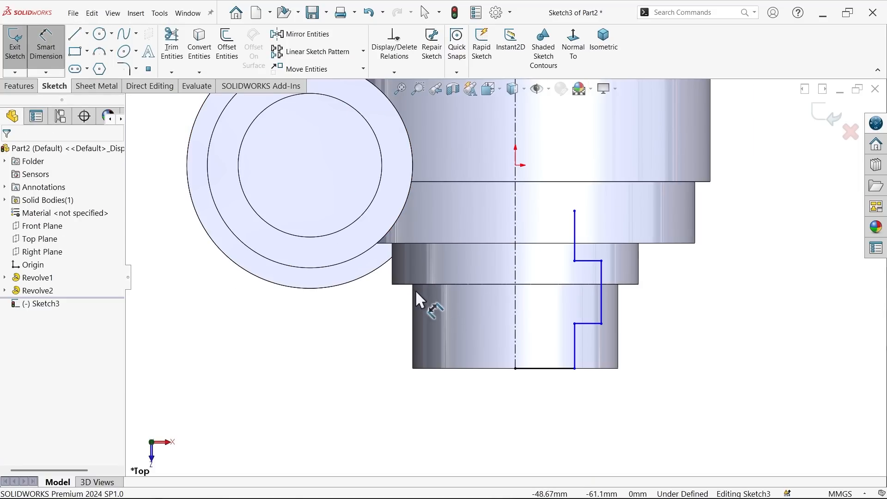
scroll(526, 329, "down", 2)
left_click(596, 365)
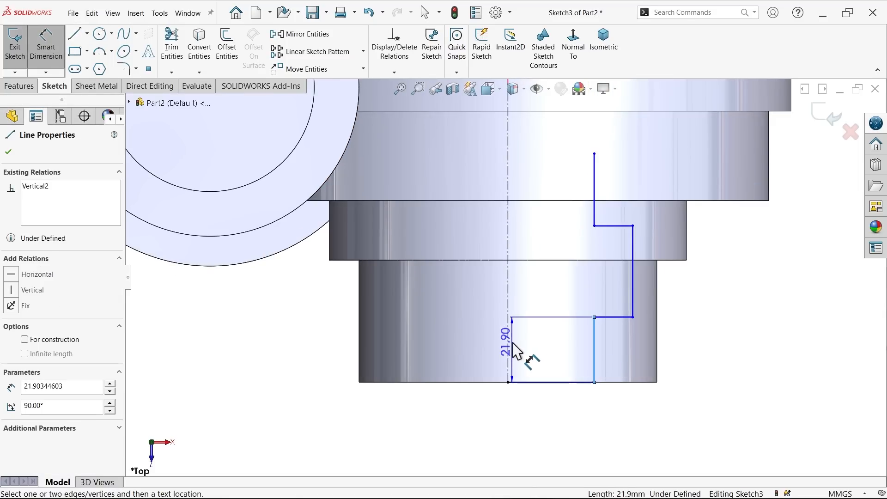
left_click(508, 363)
left_click(502, 414)
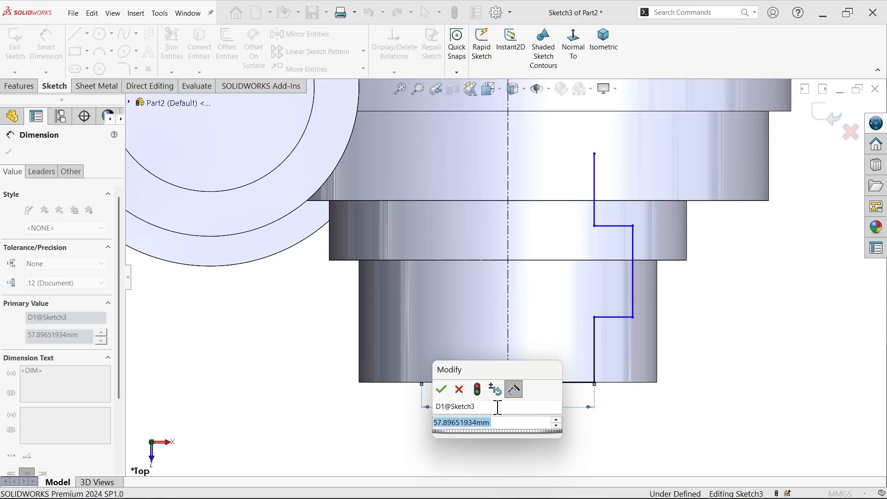
type("40")
key("Return")
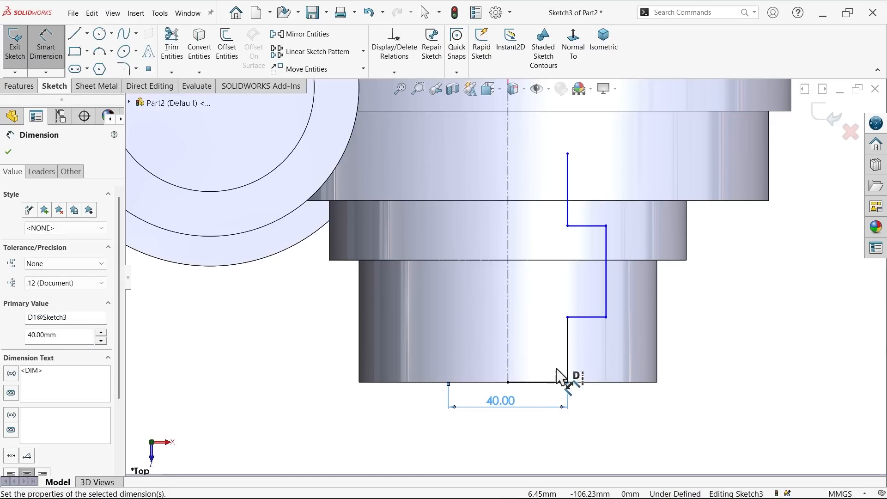
Step: Dimension the recess diameter as 70 mm and the bore section above it as 40 mm, both across the centerline
left_click(613, 307)
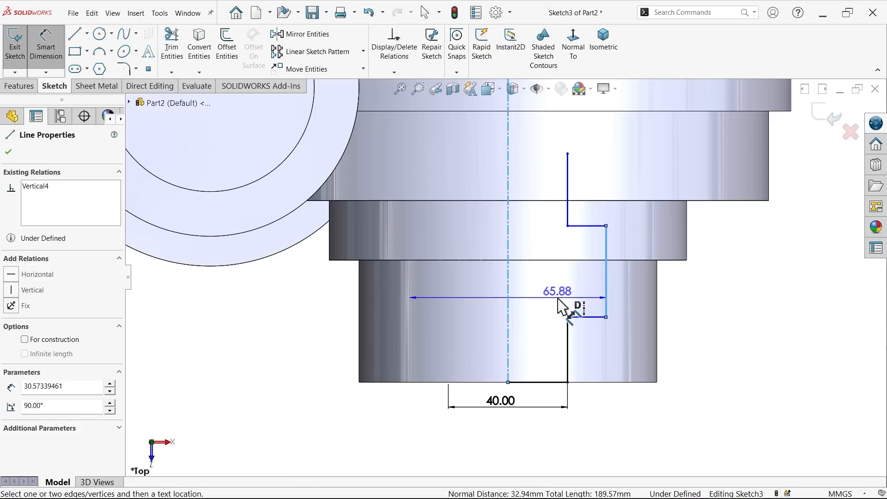
left_click(534, 300)
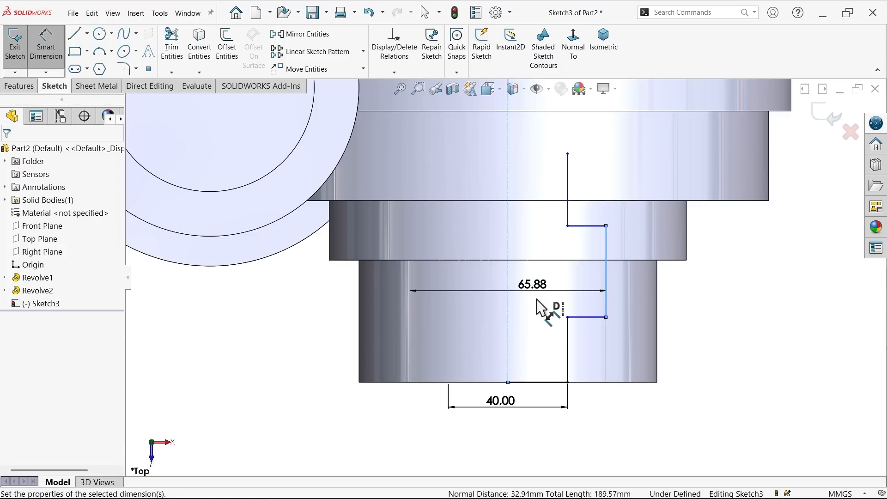
left_click(478, 273)
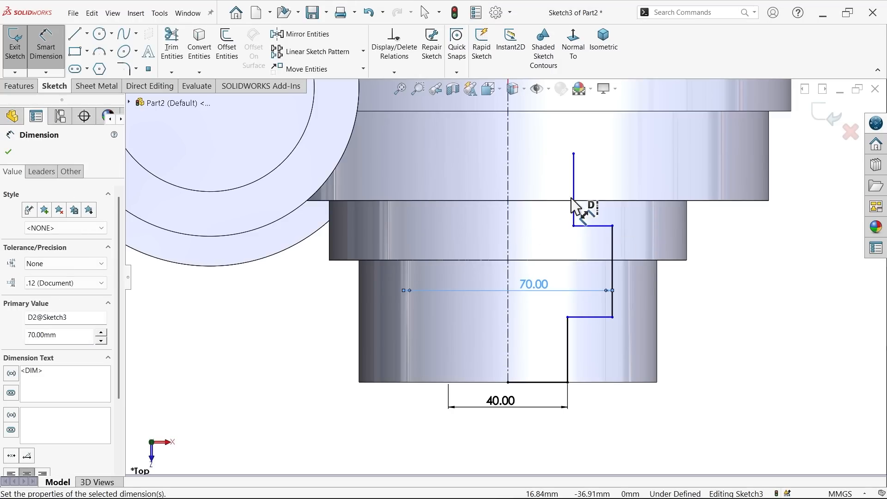
left_click(574, 217)
left_click(560, 224)
left_click(498, 194)
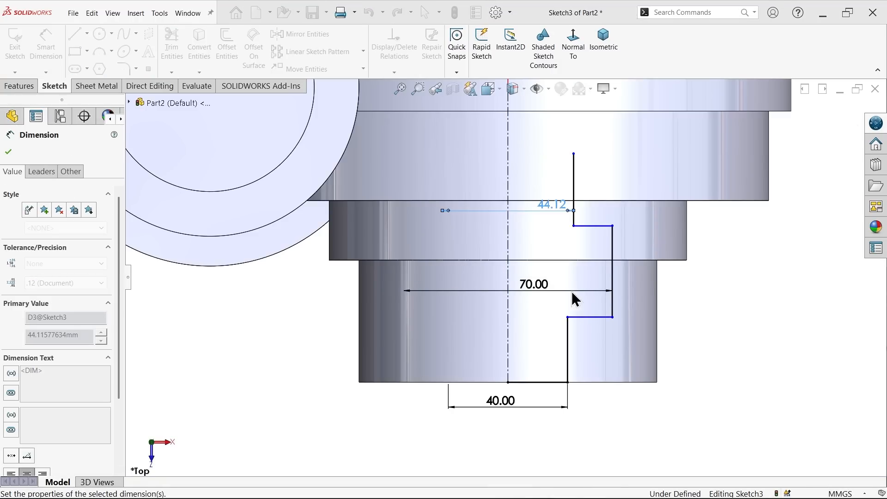
Step: Set the depth of the narrow end's opening section to 24 mm and the recess height to 45 mm
left_click(569, 362)
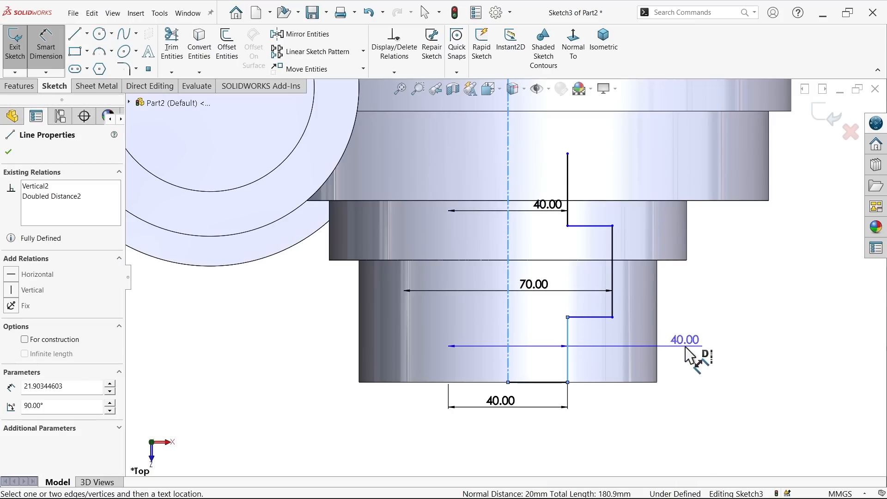
left_click(696, 363)
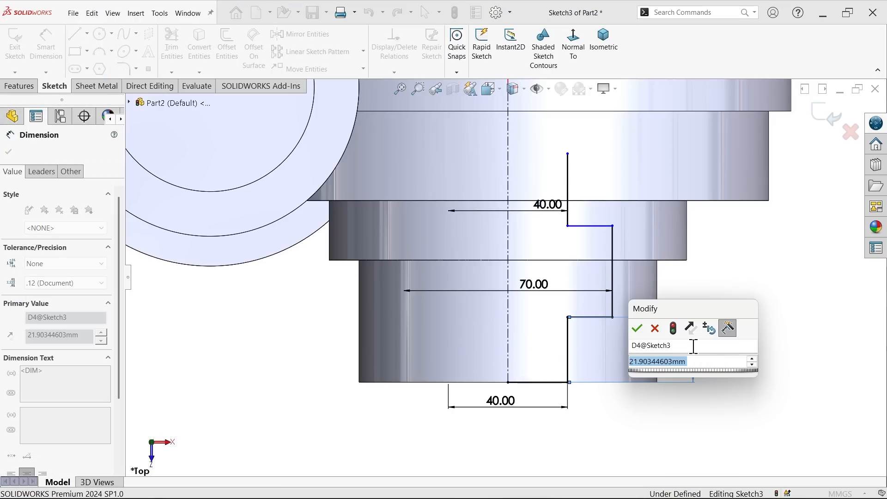
type("24")
key("Return")
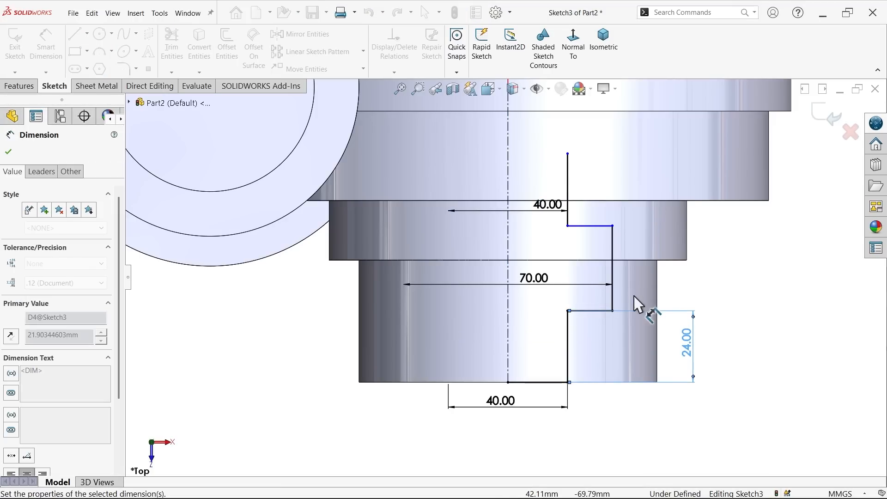
left_click(615, 275)
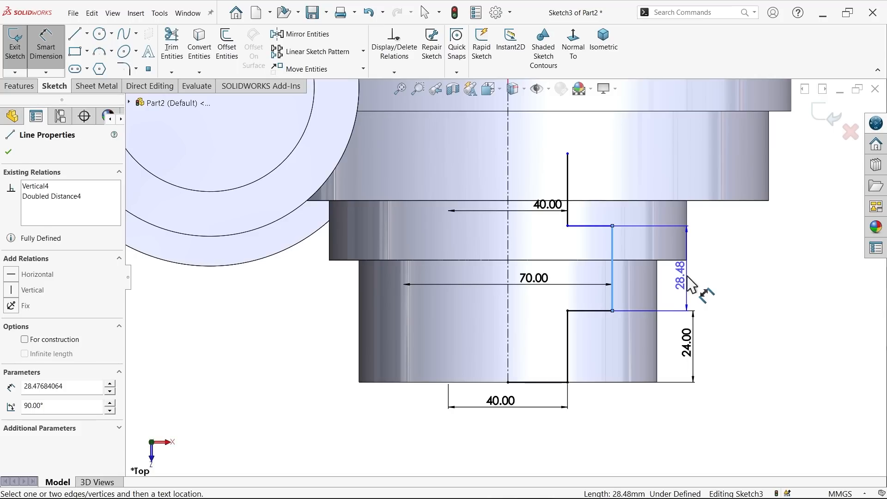
left_click(693, 292)
type("45")
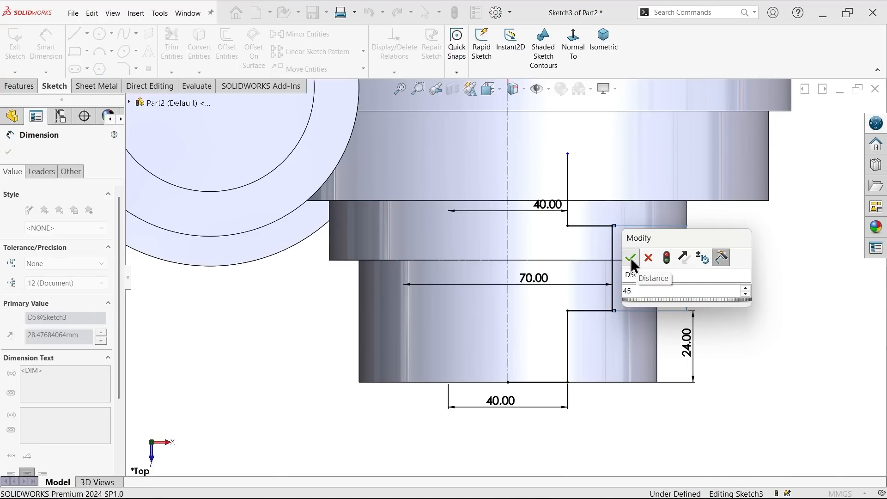
left_click(630, 257)
Step: Draw the wide end's stepped bore outline from the upper centerline endpoint, about 65 mm wide, with a recess about 21 mm tall and a slanted final line
scroll(600, 258, "up", 4)
scroll(535, 171, "down", 3)
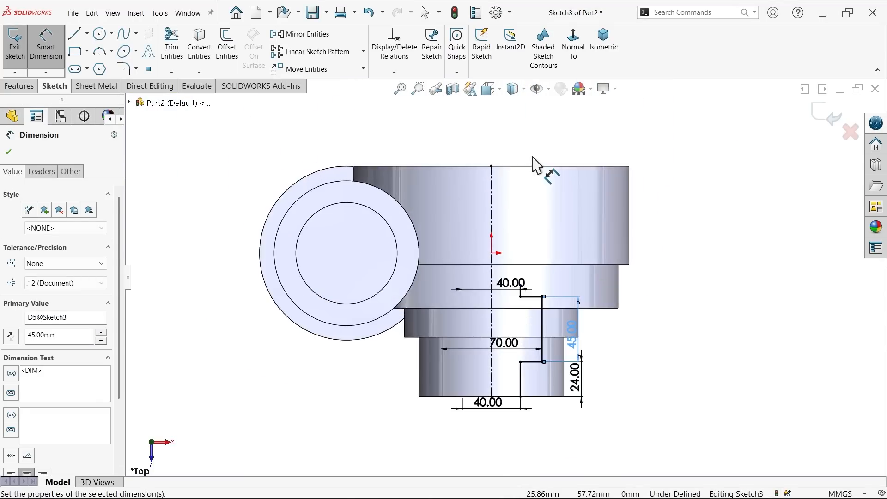
left_click(76, 34)
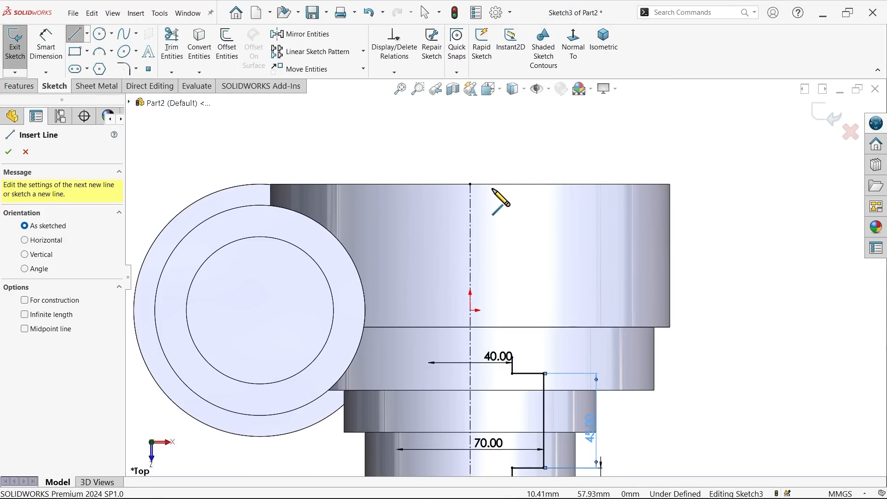
scroll(489, 194, "down", 2)
left_click(461, 192)
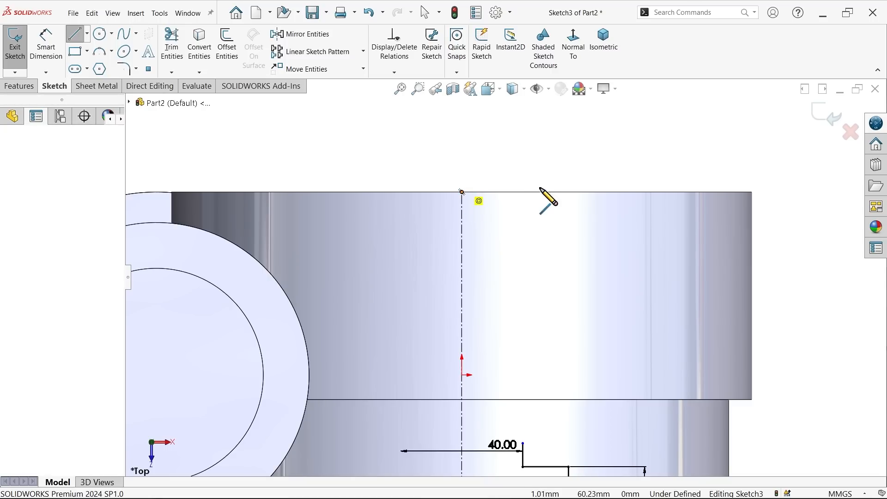
left_click(659, 193)
left_click(659, 242)
left_click(702, 242)
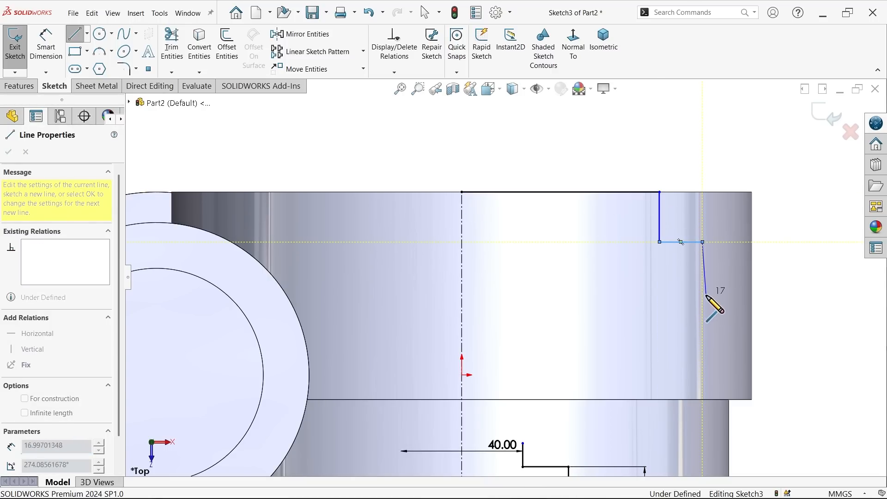
left_click(680, 305)
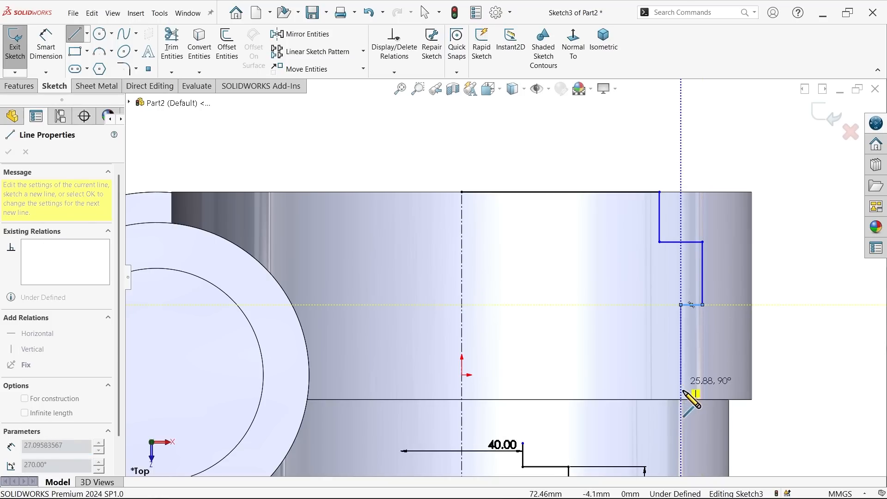
left_click(680, 420)
left_click(629, 420)
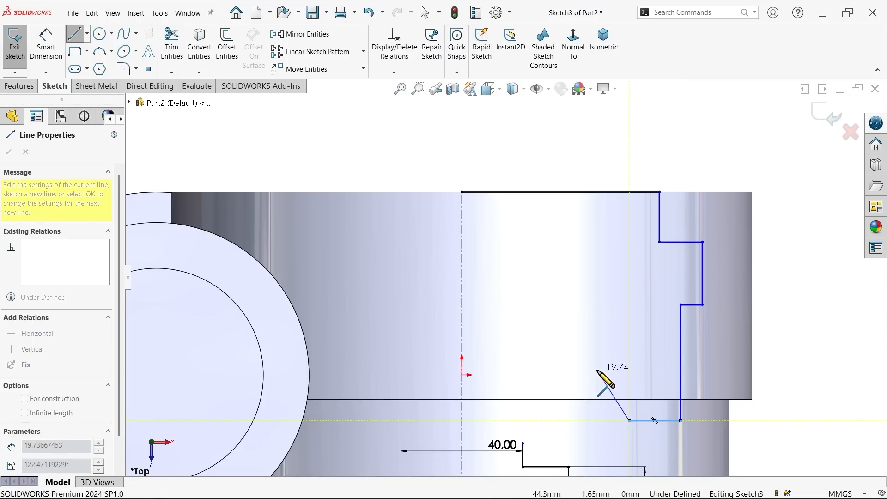
right_click(594, 328)
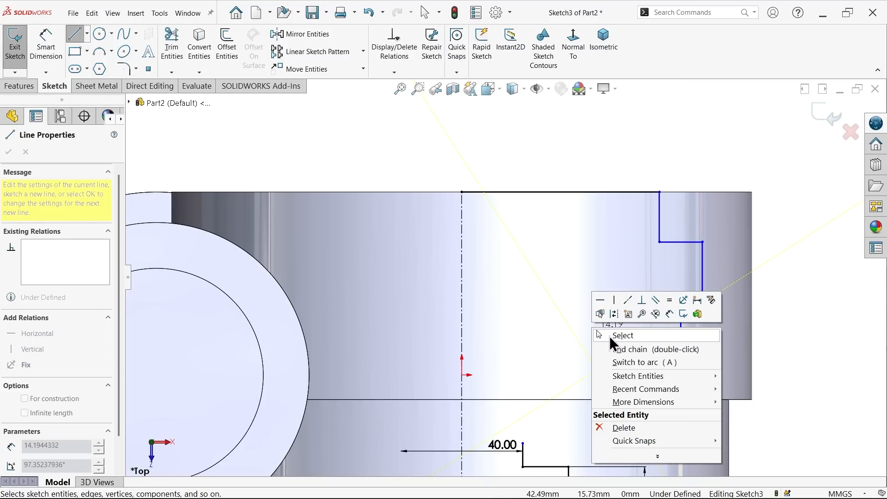
left_click(609, 336)
Step: Dimension the wide end's opening as a 130 mm diameter across the centerline
scroll(613, 328, "up", 2)
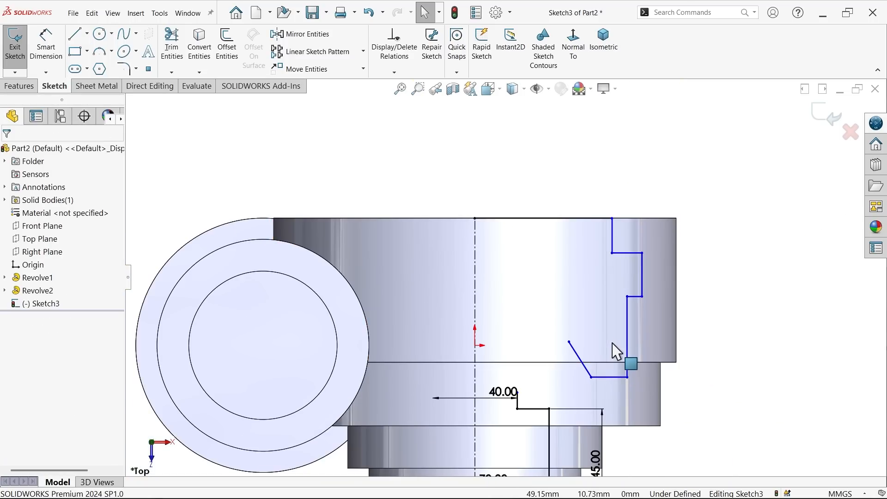
left_click(49, 54)
scroll(550, 187, "down", 2)
left_click(641, 277)
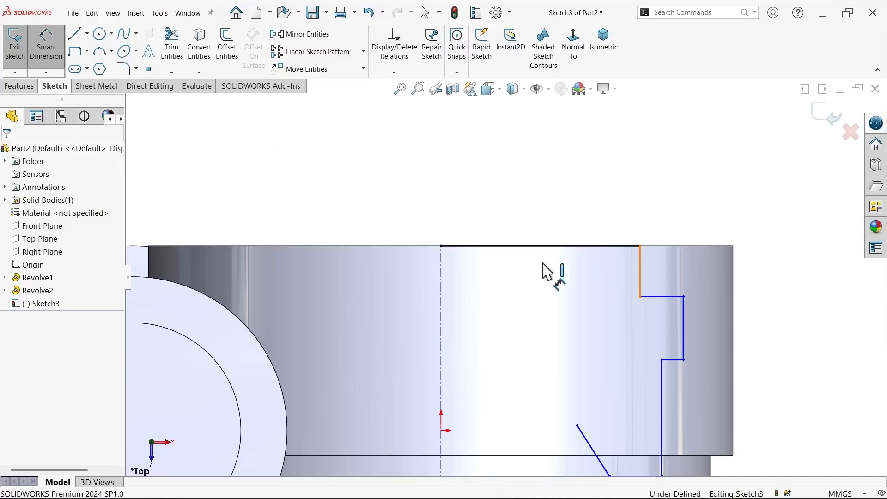
left_click(442, 259)
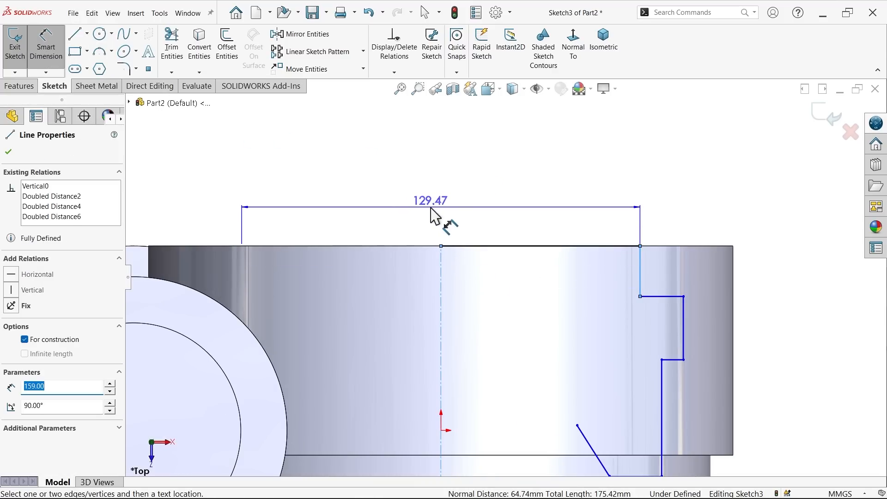
left_click(432, 211)
type("130")
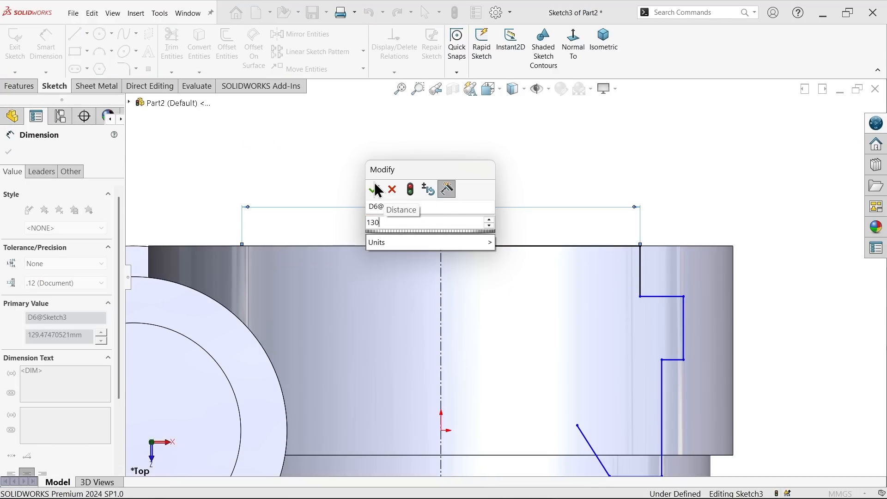
key("Return")
Step: Set the diameter of the wide end's outermost recess to 165 mm across the centerline
left_click(685, 328)
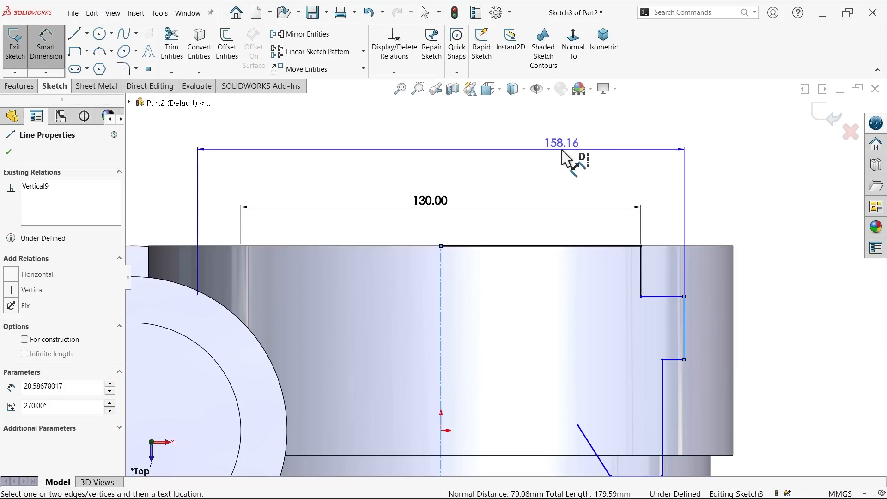
left_click(568, 160)
type("165")
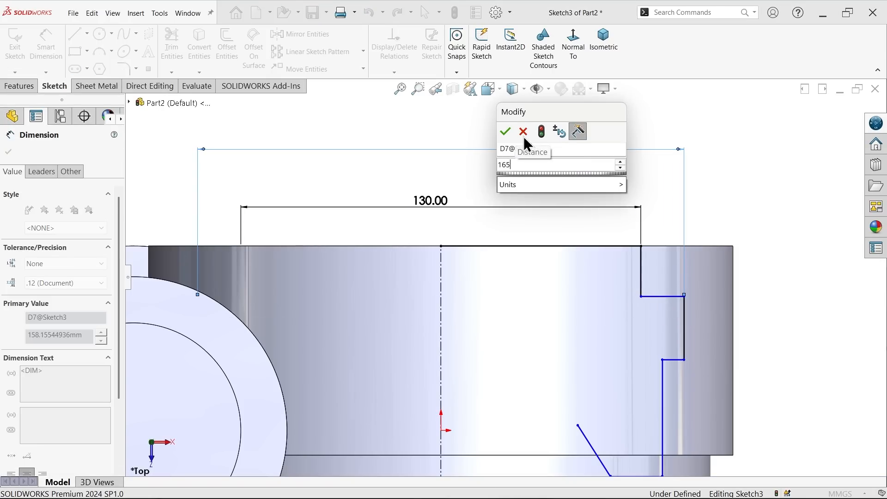
left_click(506, 131)
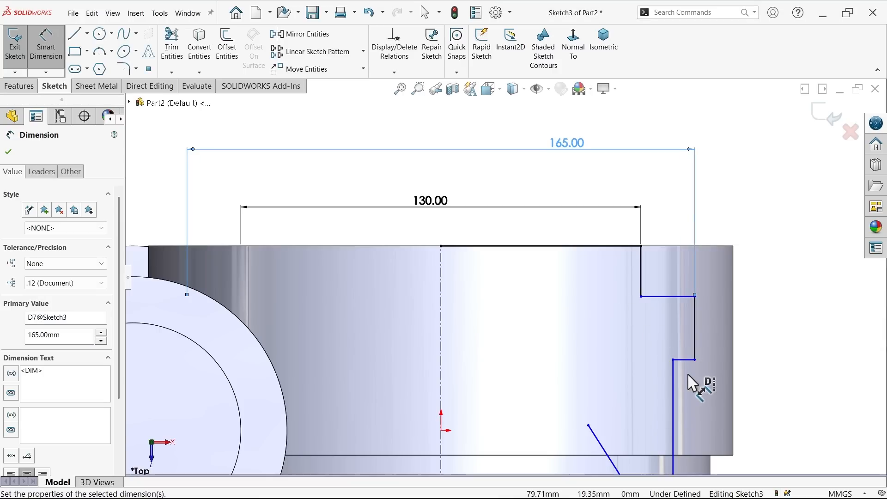
Step: Dimension the wide end's bore wall below the outermost recess as a 150 mm diameter across the centerline
left_click(673, 379)
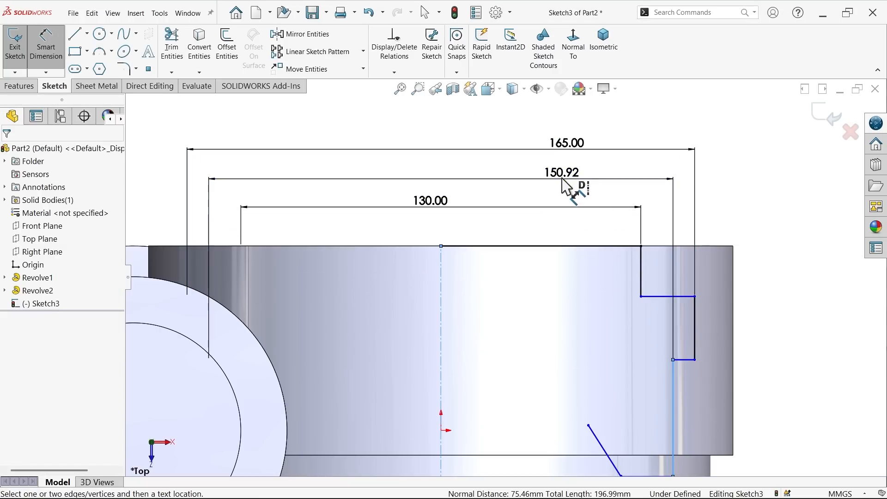
left_click(563, 179)
type("150")
left_click(507, 161)
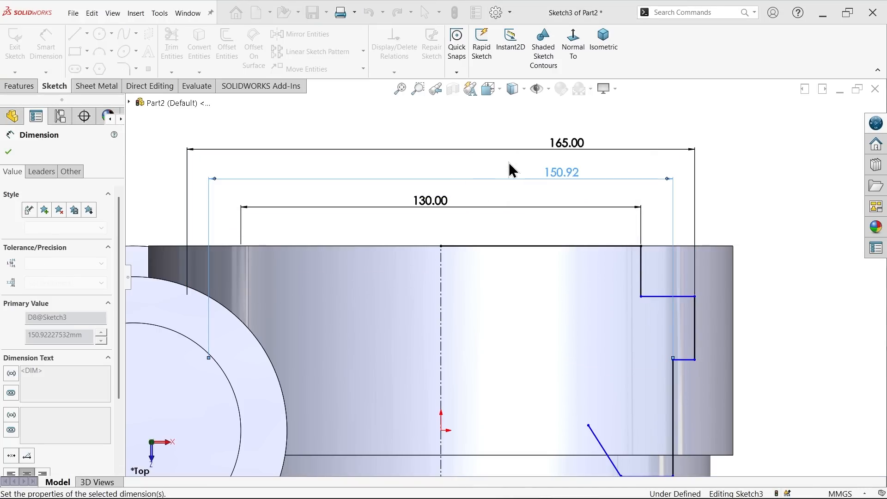
Step: Dimension the slanted line's upper endpoint as an 80 mm diameter across the centerline
scroll(612, 296, "up", 3)
scroll(569, 389, "down", 2)
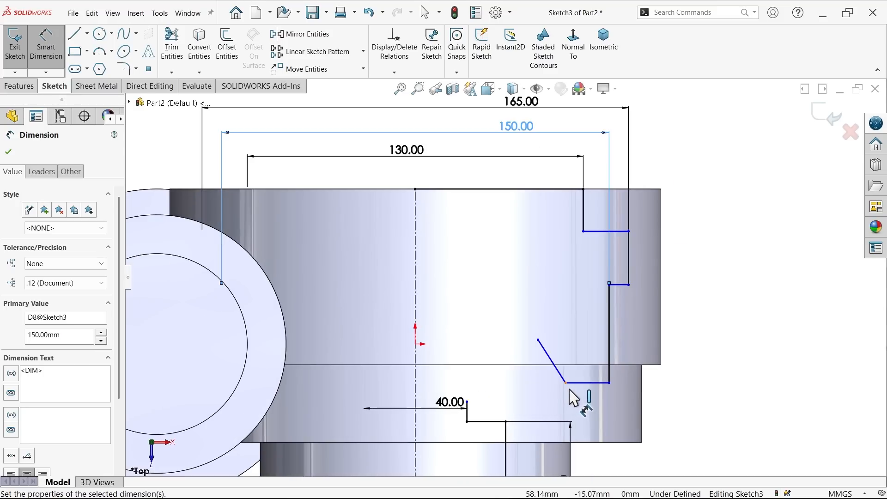
scroll(570, 392, "down", 2)
scroll(466, 340, "up", 2)
scroll(443, 326, "down", 2)
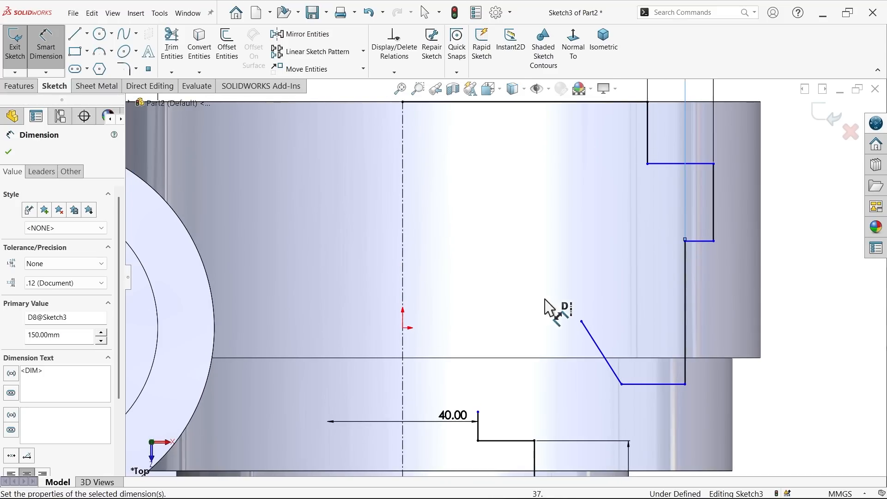
left_click(581, 322)
left_click(403, 314)
left_click(458, 235)
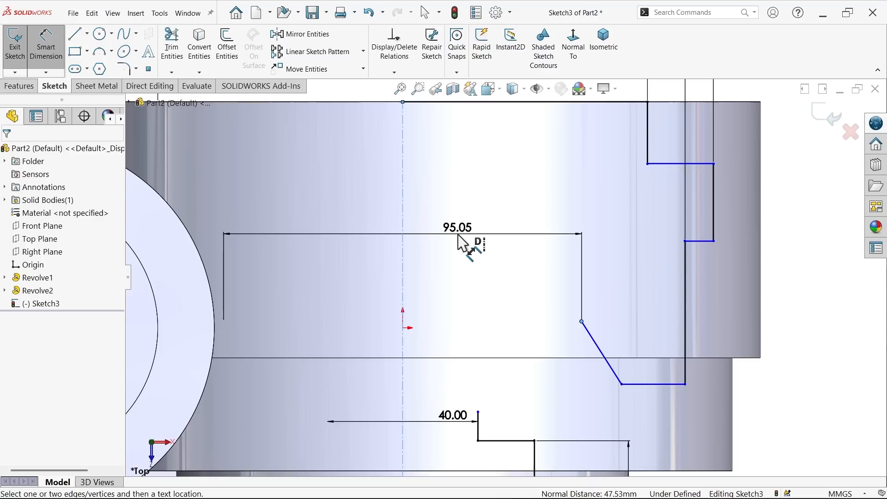
type("80")
left_click(400, 217)
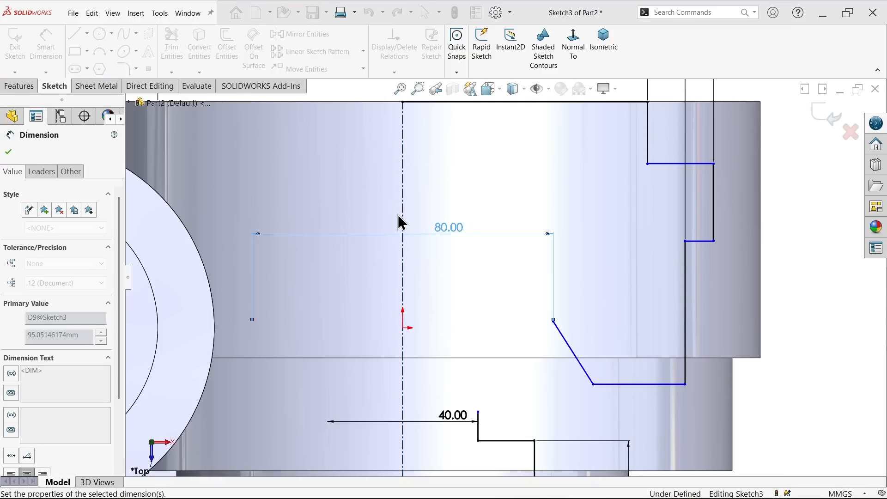
left_click(9, 152)
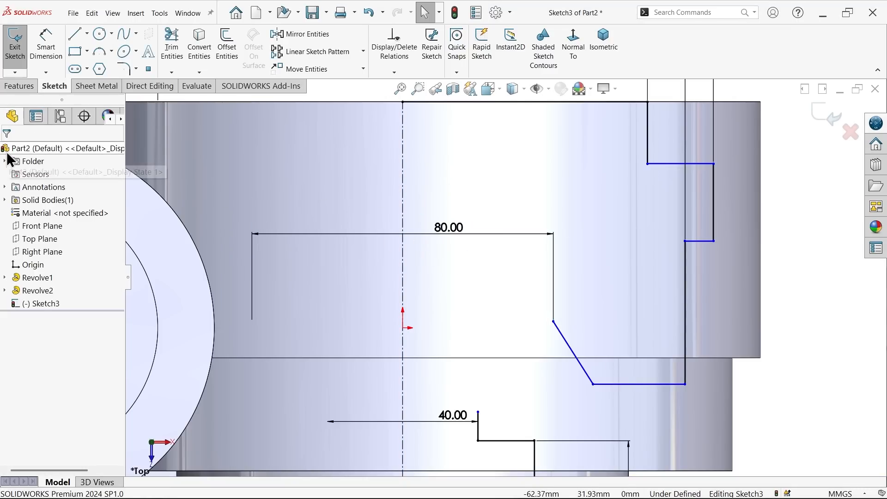
Step: Set the depth of the wide end's 130 mm opening section to 25 mm
left_click(46, 46)
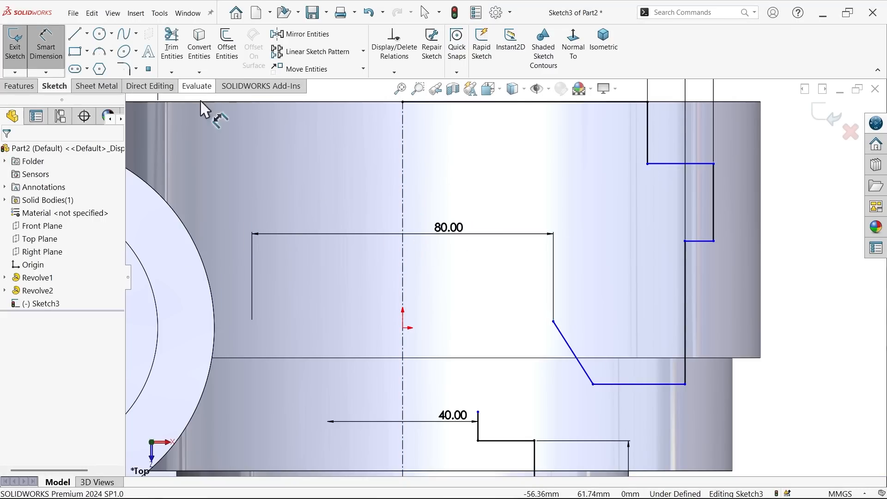
scroll(689, 190, "down", 3)
left_click(626, 178)
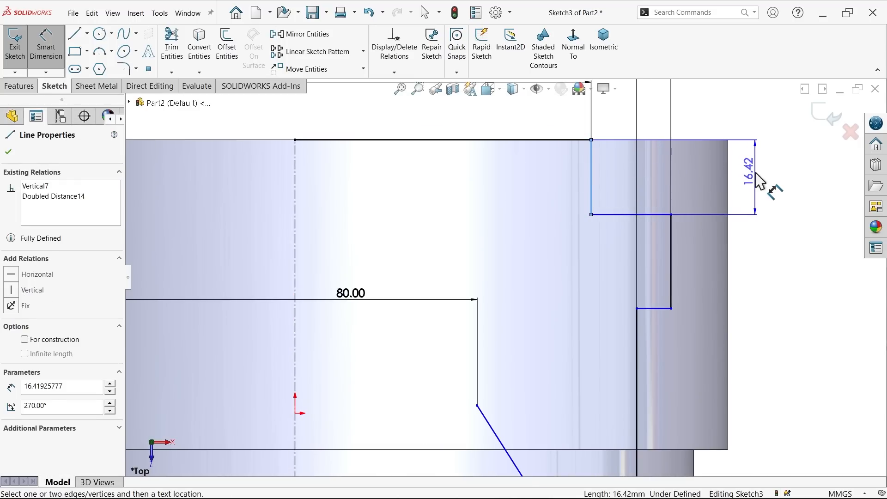
left_click(755, 172)
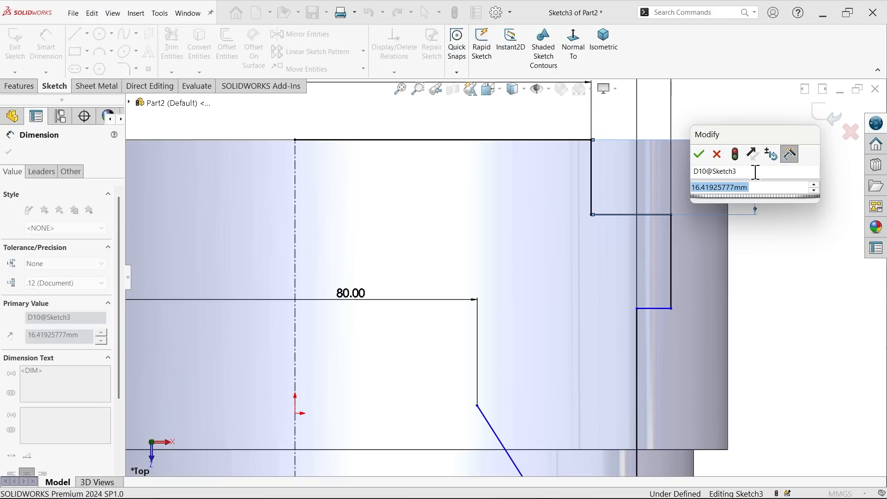
type("25")
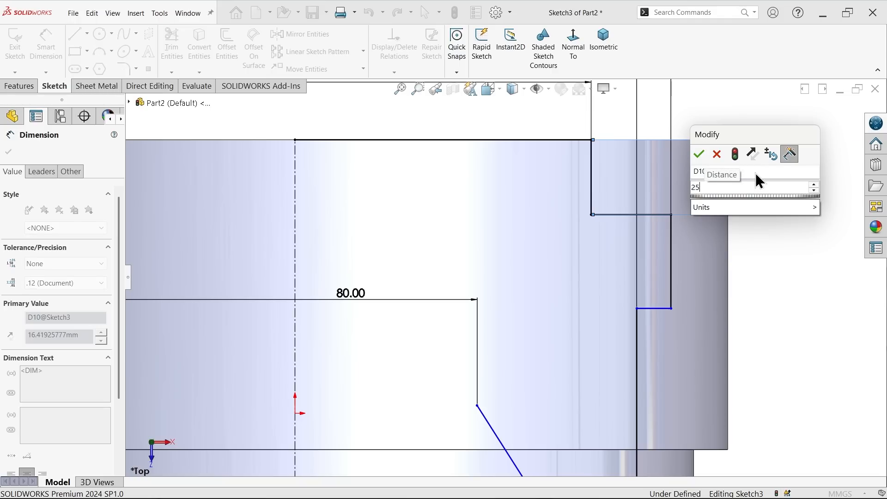
key("Return")
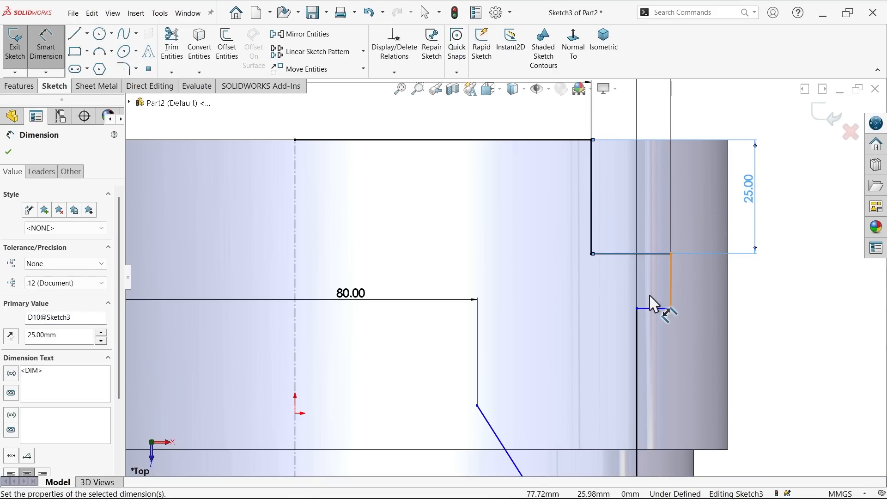
Step: Set the height of the wide end's outermost recess to 30.5 mm and finish dimensioning
left_click(672, 285)
left_click(762, 296)
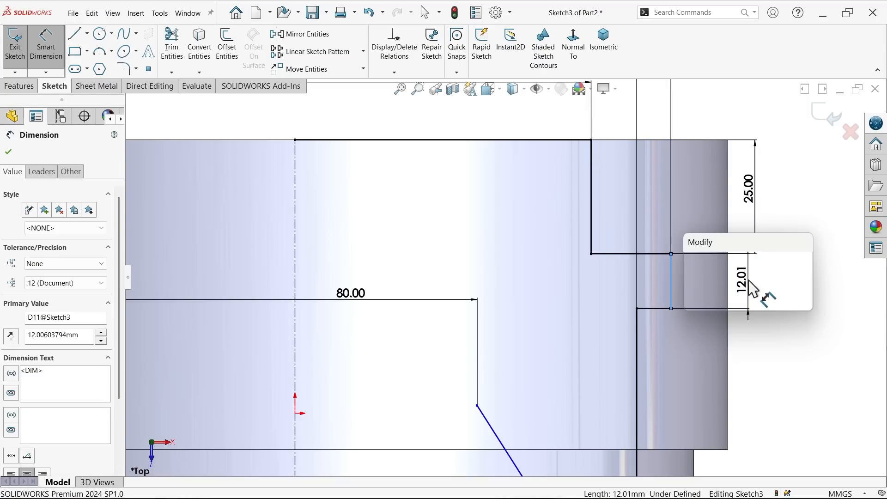
type("30.5")
key("Return")
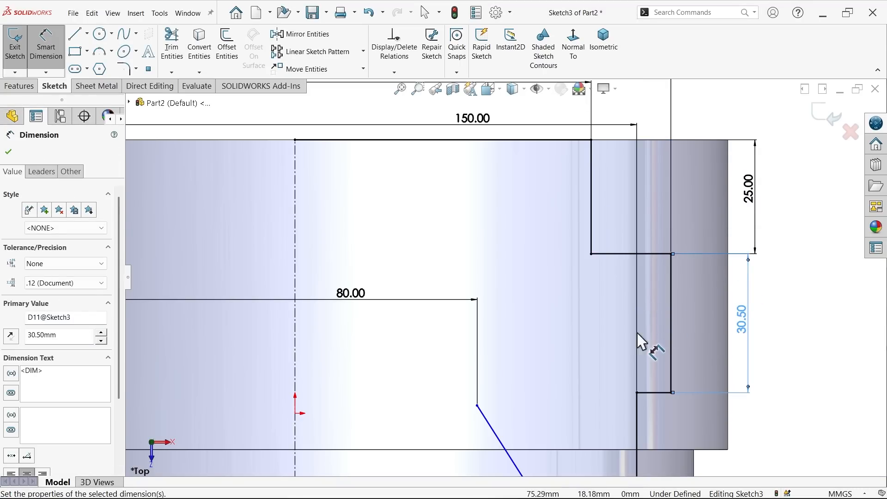
key("f")
scroll(583, 378, "down", 1)
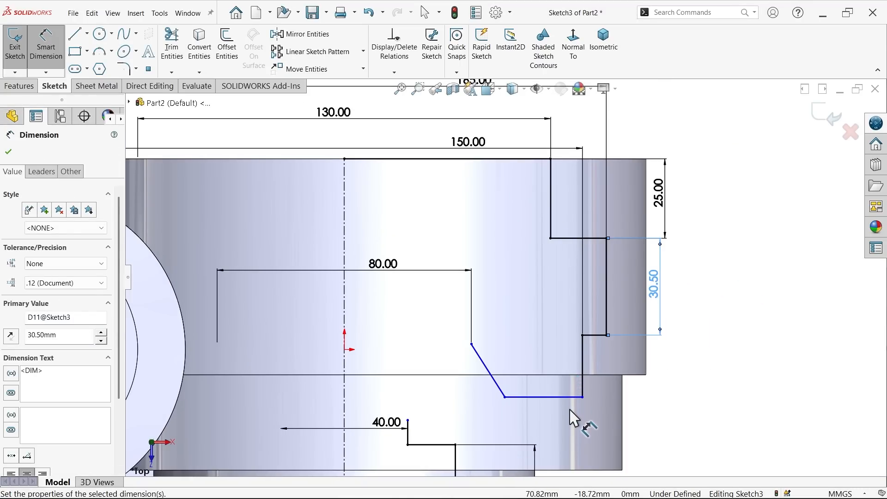
scroll(550, 395, "up", 3)
scroll(512, 378, "down", 3)
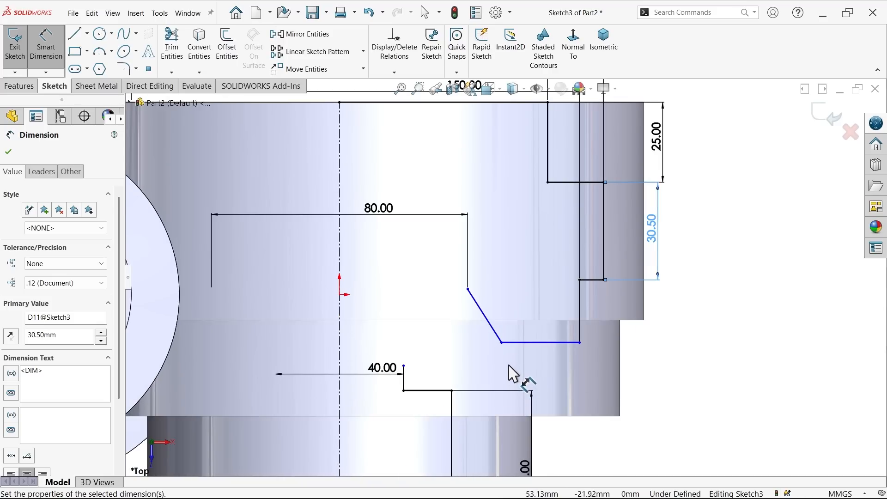
scroll(510, 361, "down", 1)
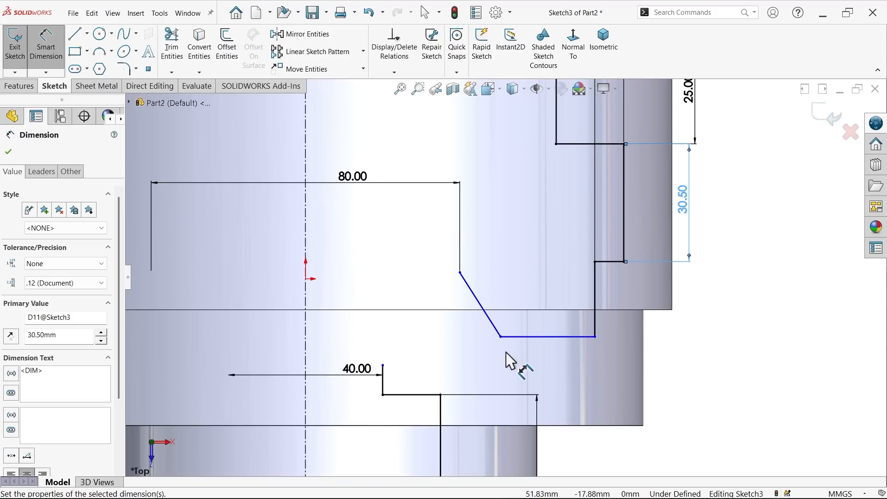
left_click(8, 153)
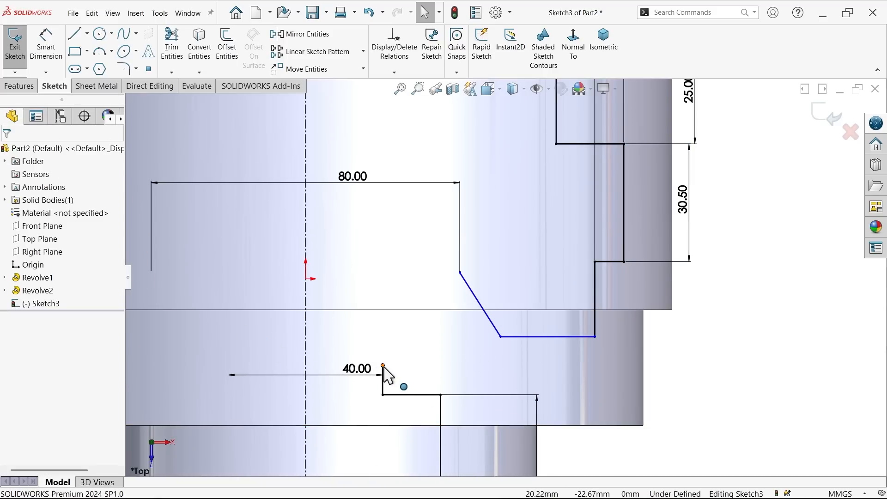
Step: Stretch the 40 mm bore's wall upward and connect its upper endpoint to the slanted line's upper endpoint with a horizontal line
left_click_drag(384, 367, 383, 315)
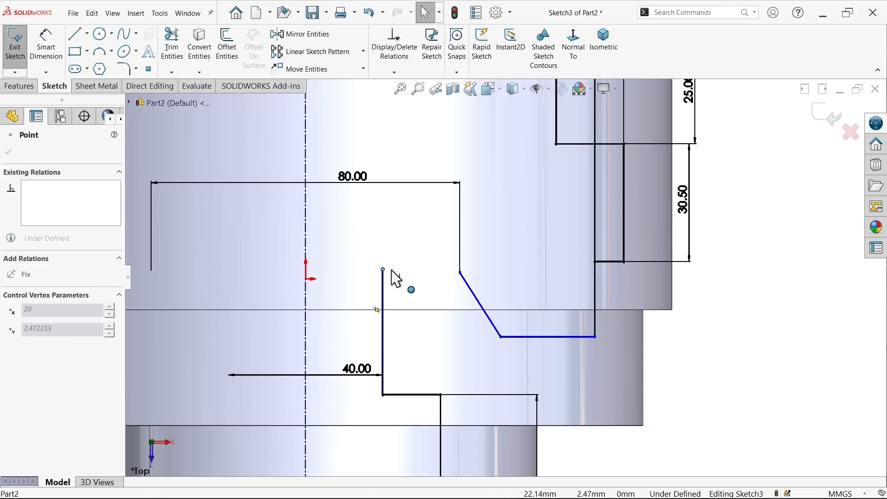
left_click(383, 270)
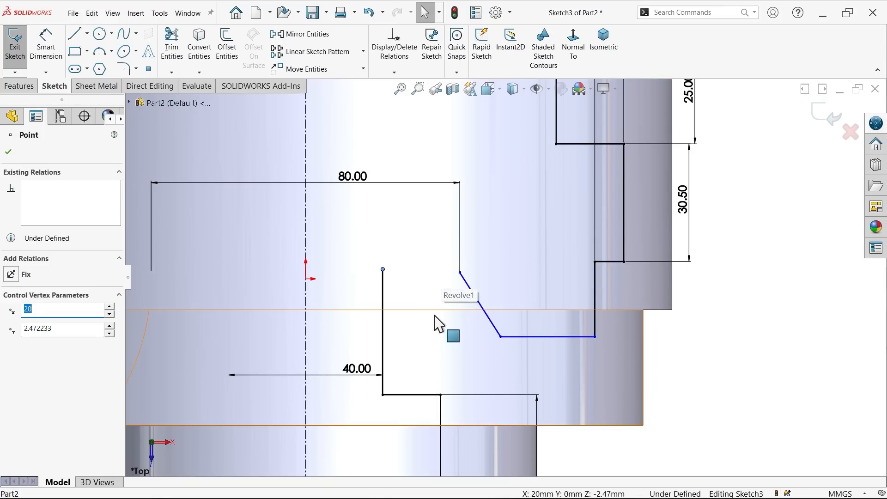
left_click(79, 40)
scroll(392, 235, "down", 5)
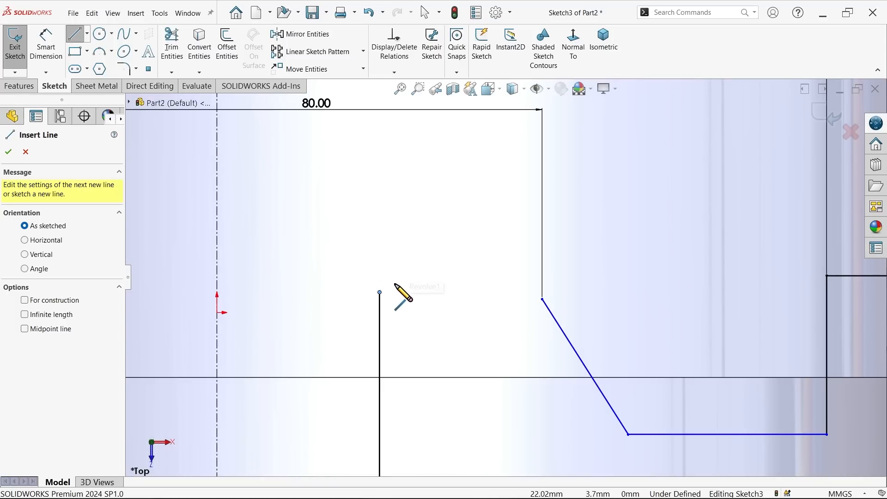
left_click(379, 292)
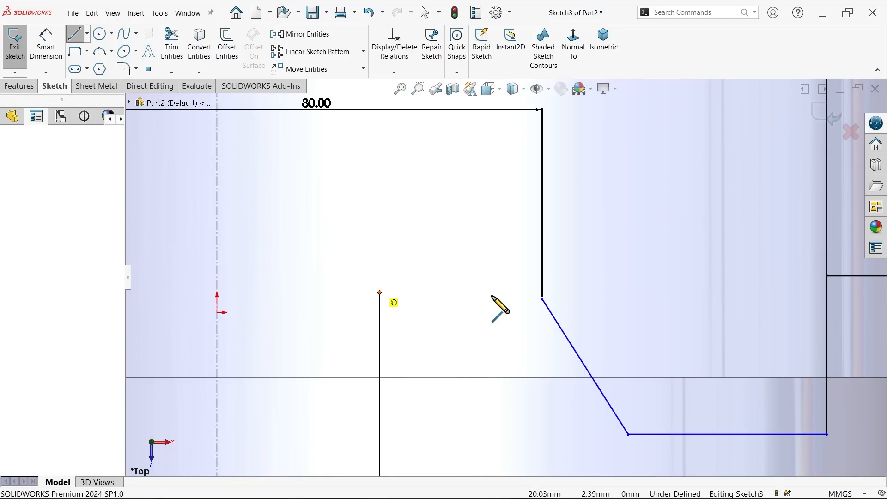
left_click(542, 299)
right_click(494, 267)
left_click(505, 275)
left_click(496, 297)
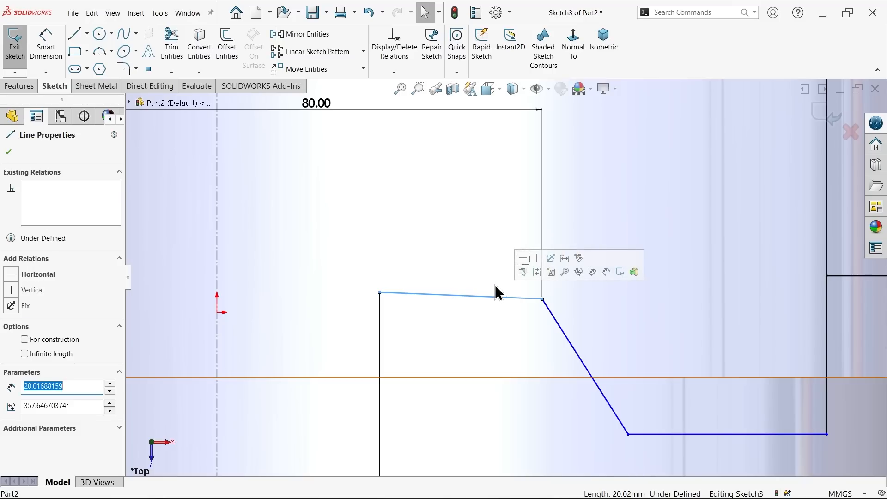
left_click(523, 257)
Step: Dimension the slanted line at 14° from the vertical through its upper endpoint
left_click(46, 42)
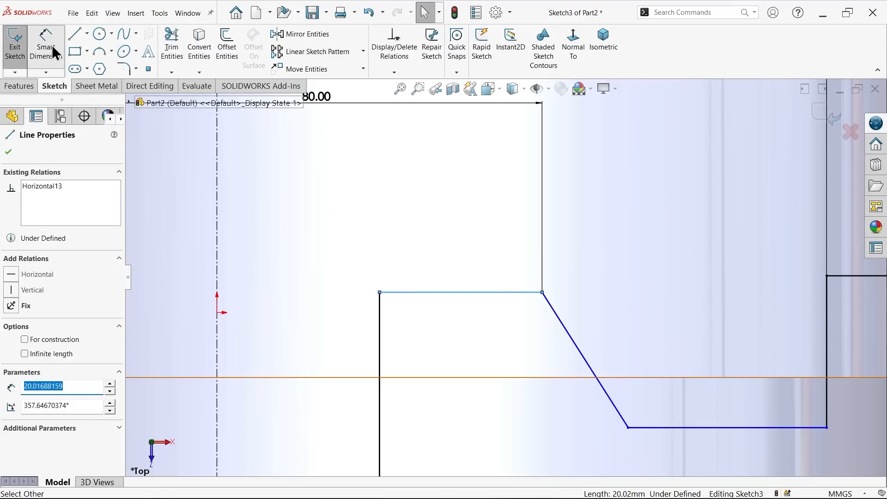
left_click(567, 333)
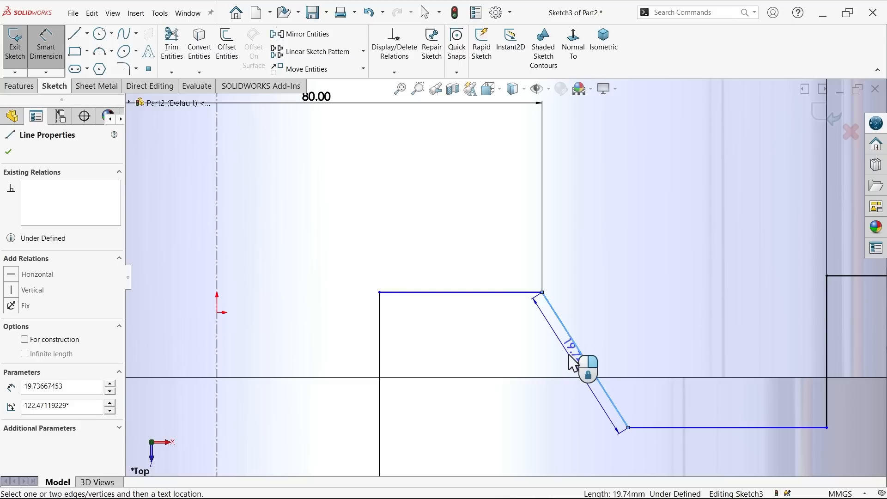
left_click(542, 294)
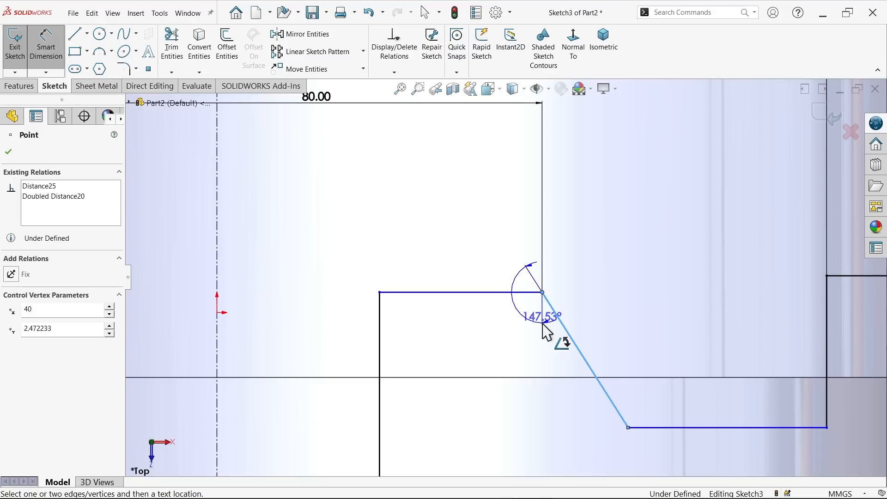
left_click(571, 415)
type("14")
left_click(515, 395)
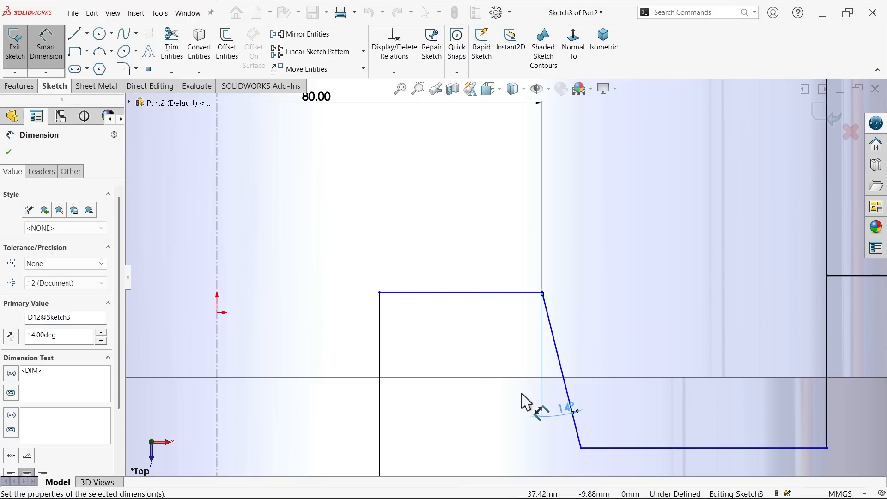
Step: Try dimensioning the horizontal connecting line at 55 mm below the wide end's opening edge
scroll(531, 366, "up", 5)
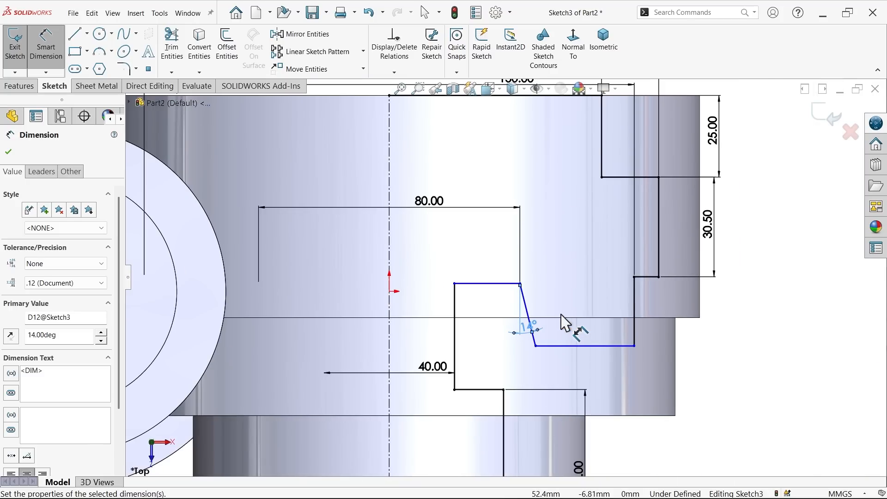
scroll(531, 319, "up", 2)
scroll(416, 192, "down", 1)
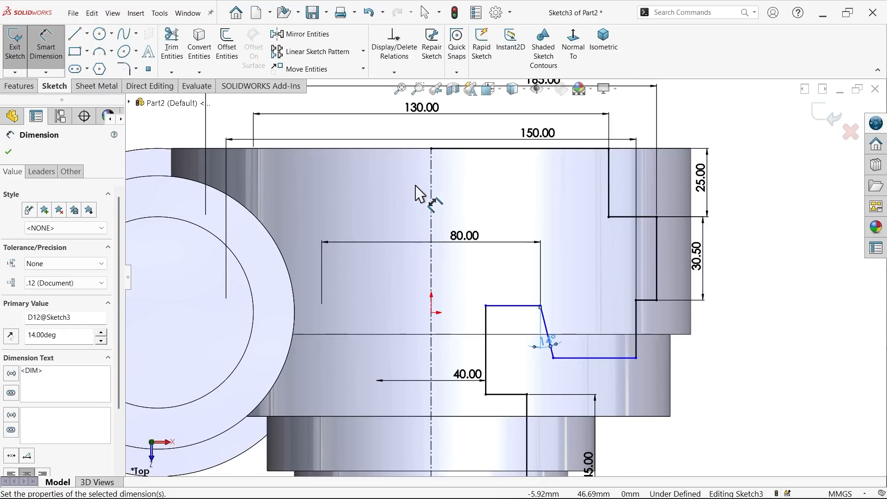
left_click(508, 305)
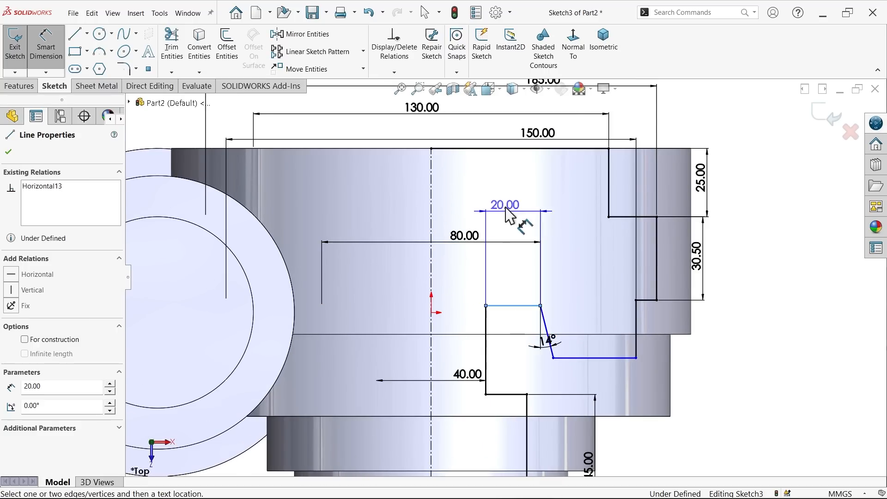
left_click(508, 148)
left_click(579, 231)
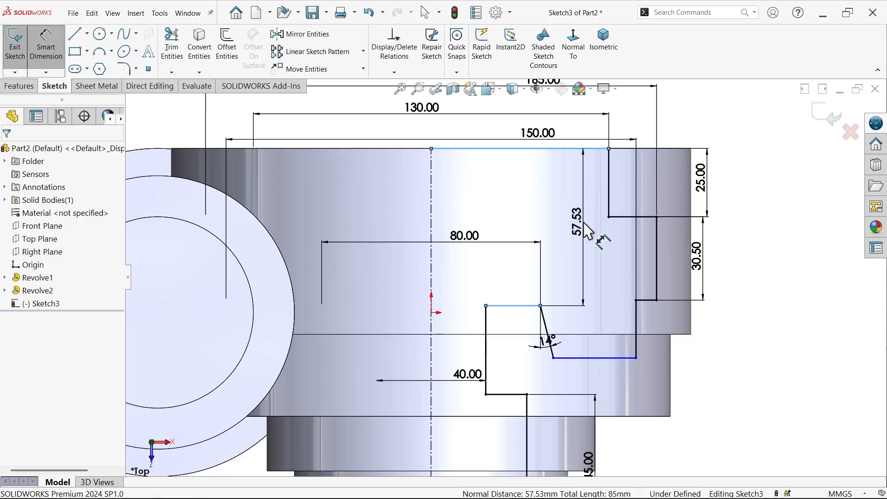
type("55")
key("Return")
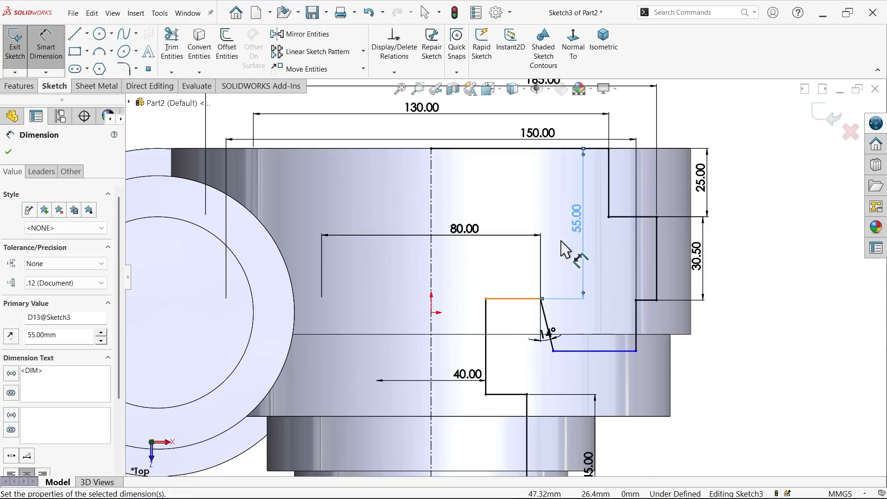
key("Escape")
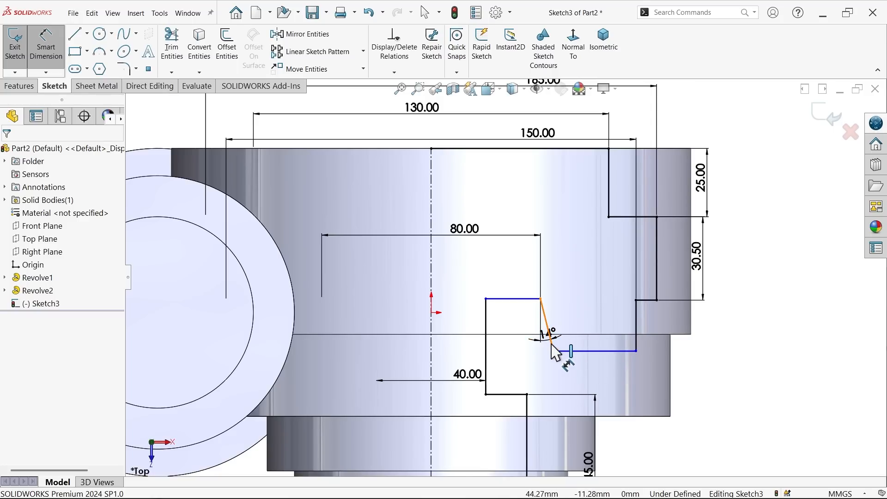
Step: Set the vertical distance between the horizontal connecting line and the bottom line of the 150 mm bore to 20 mm
left_click(531, 300)
left_click(581, 351)
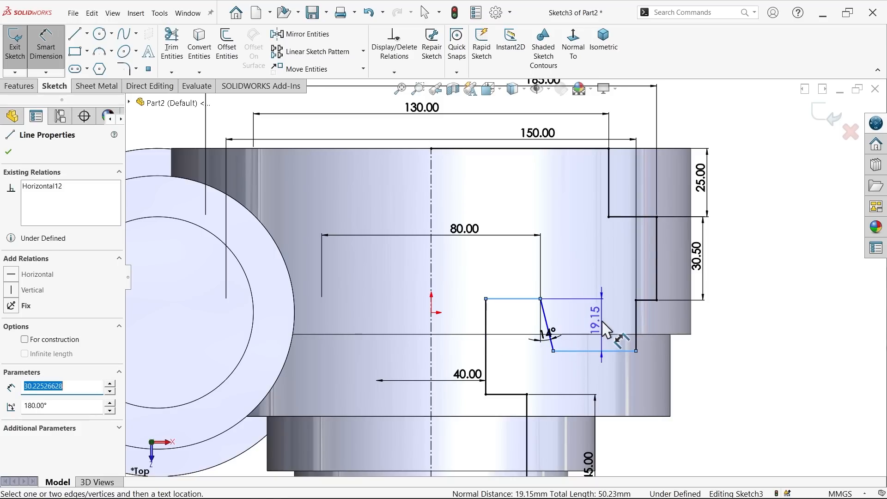
left_click(601, 319)
type("20")
key("Return")
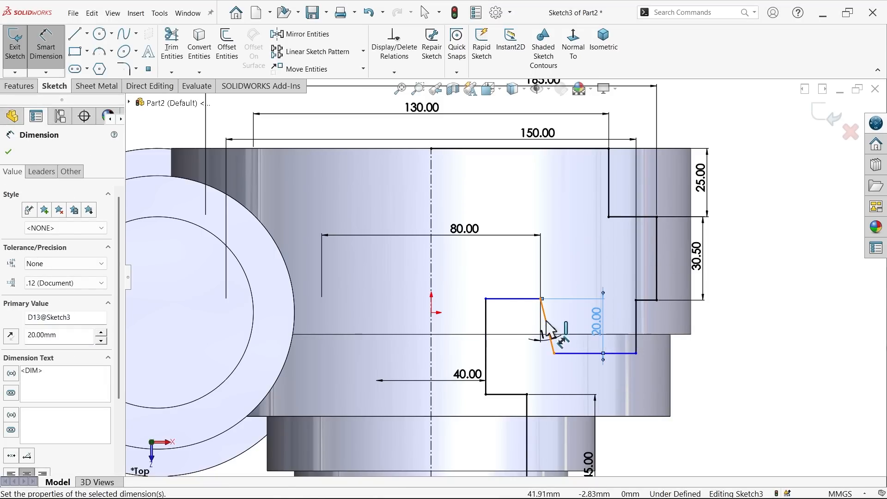
Step: Dimension the vertical distance between the shoulder line at the 165 mm bore's start and the bottom line of the 150 mm bore at 55 mm
scroll(541, 346, "up", 1)
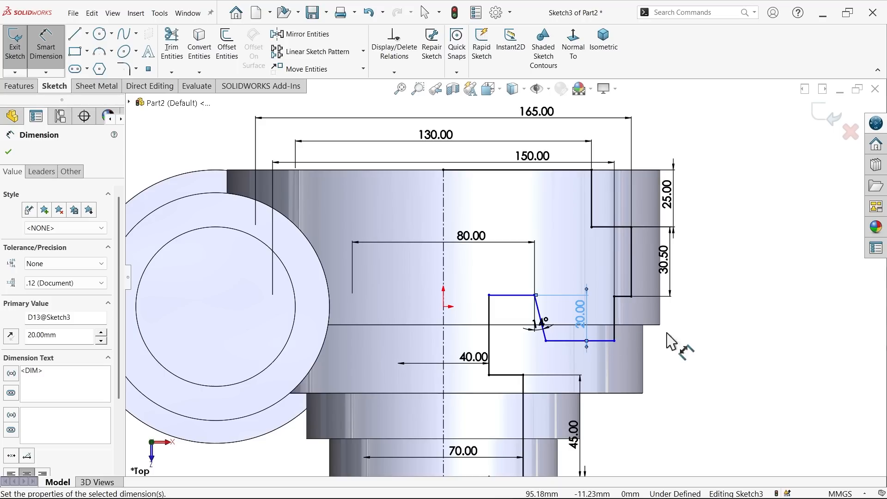
left_click(708, 342)
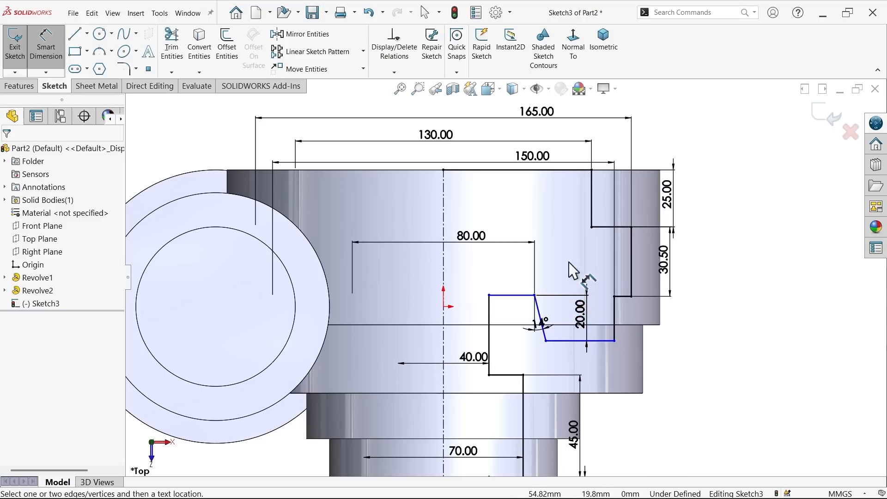
left_click(610, 227)
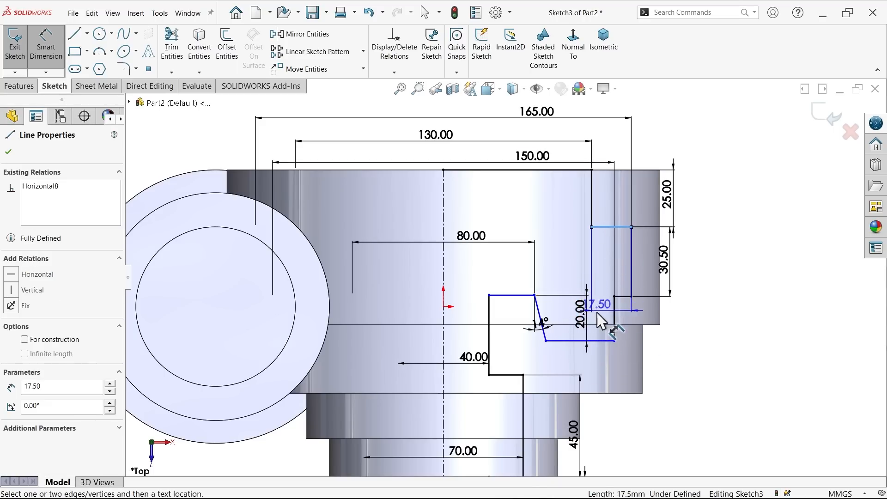
left_click(604, 341)
left_click(718, 289)
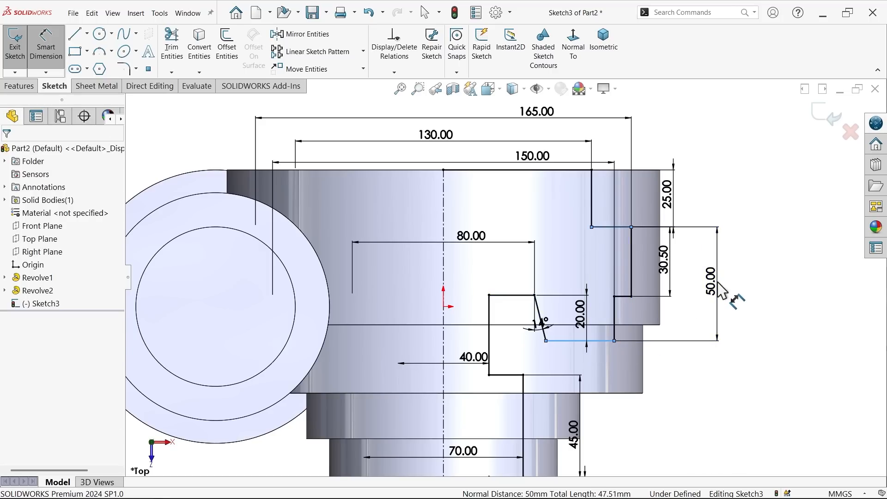
type("55")
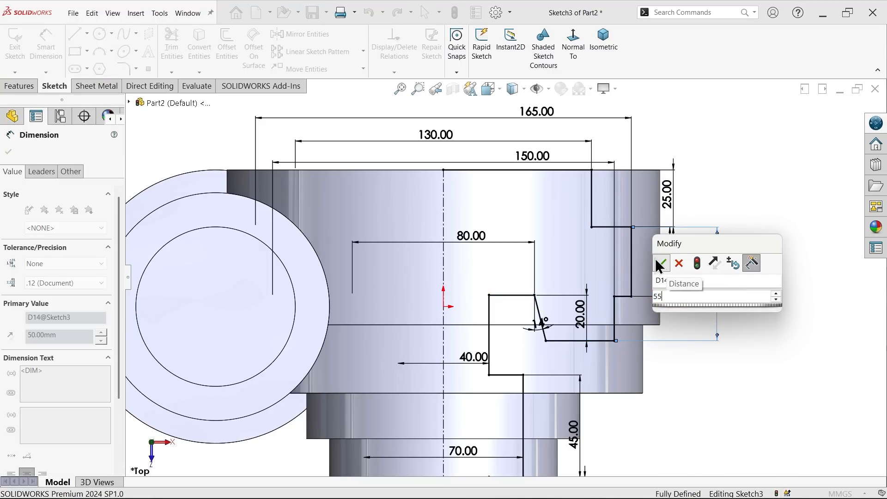
left_click(660, 263)
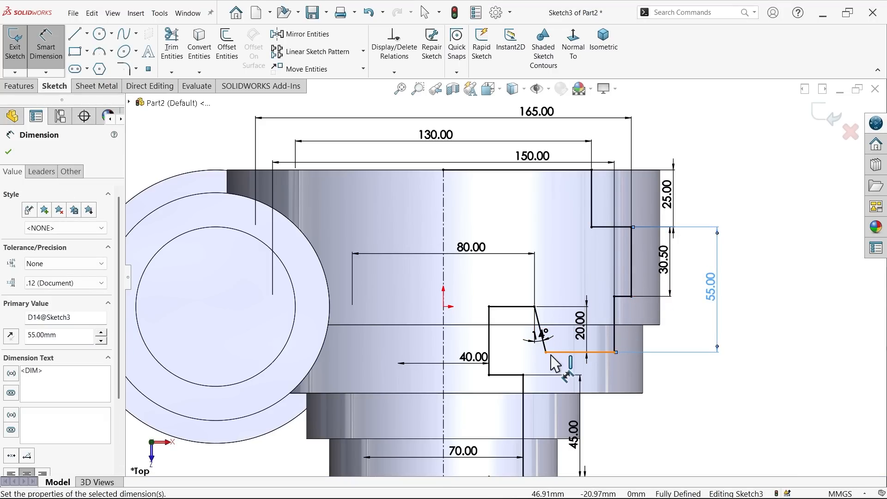
Step: Cut the stepped bore out of the main body by revolving the closed profile 360° Blind about the vertical centreline
scroll(554, 354, "up", 2)
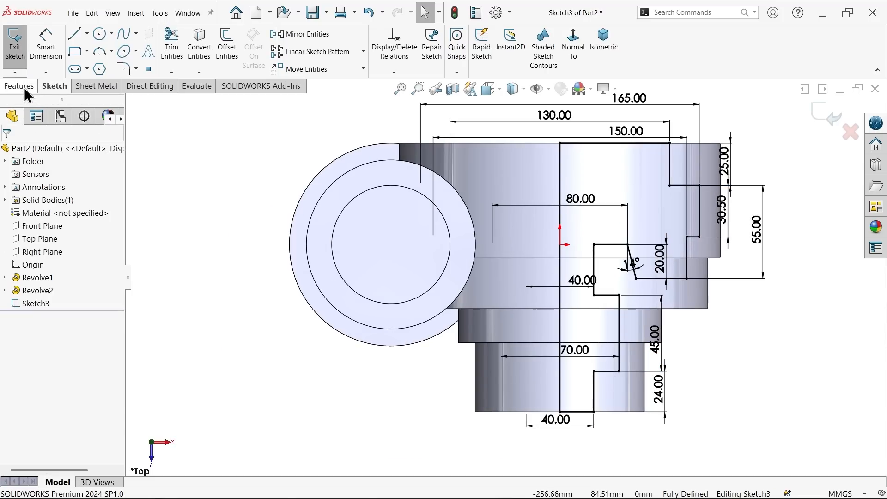
left_click(24, 86)
left_click(234, 54)
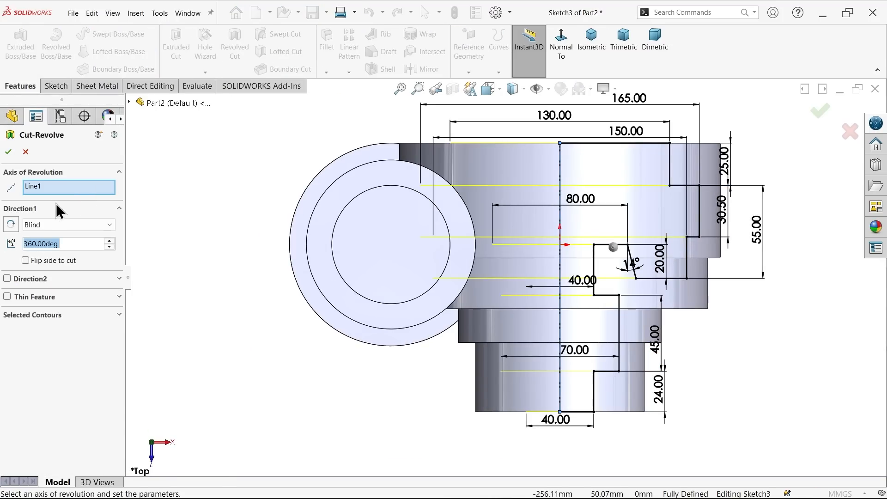
left_click(37, 187)
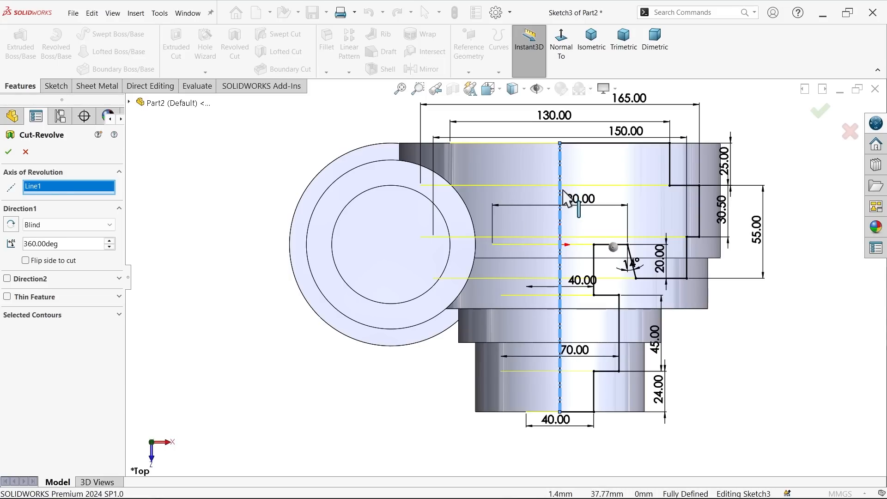
left_click(594, 49)
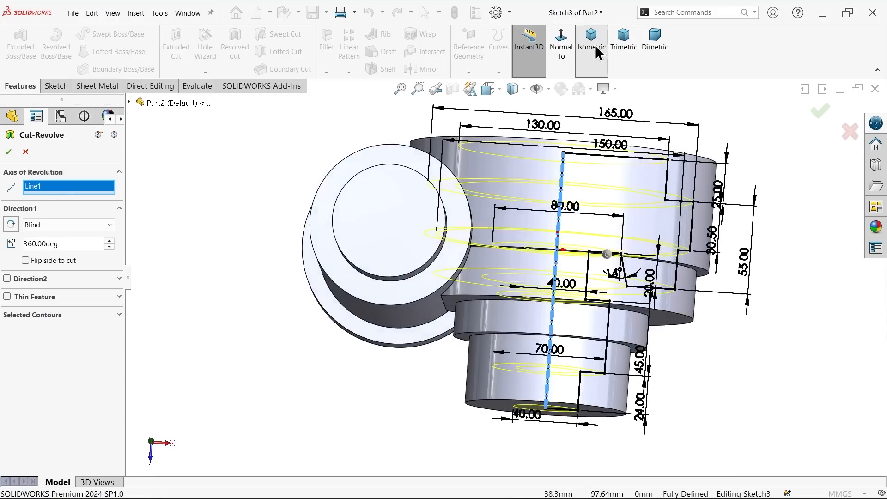
scroll(552, 287, "down", 5)
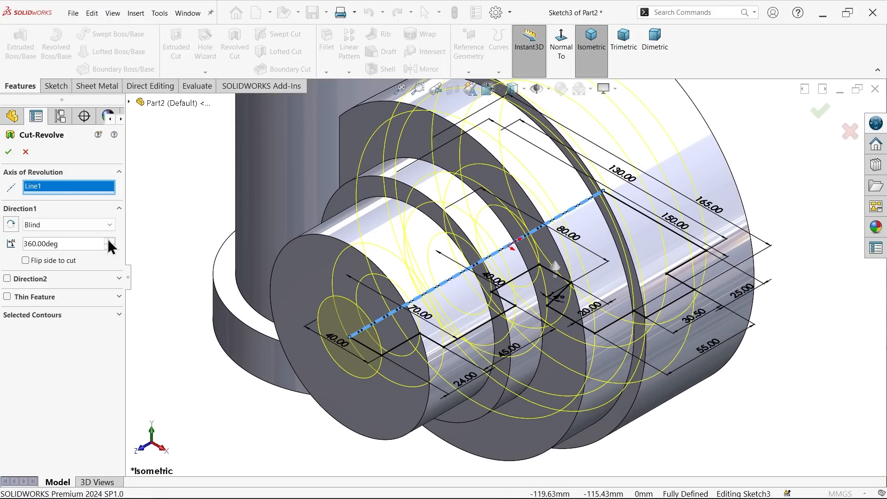
left_click(33, 226)
left_click(33, 227)
left_click_drag(60, 244, 20, 240)
left_click(41, 226)
left_click(41, 226)
left_click(8, 152)
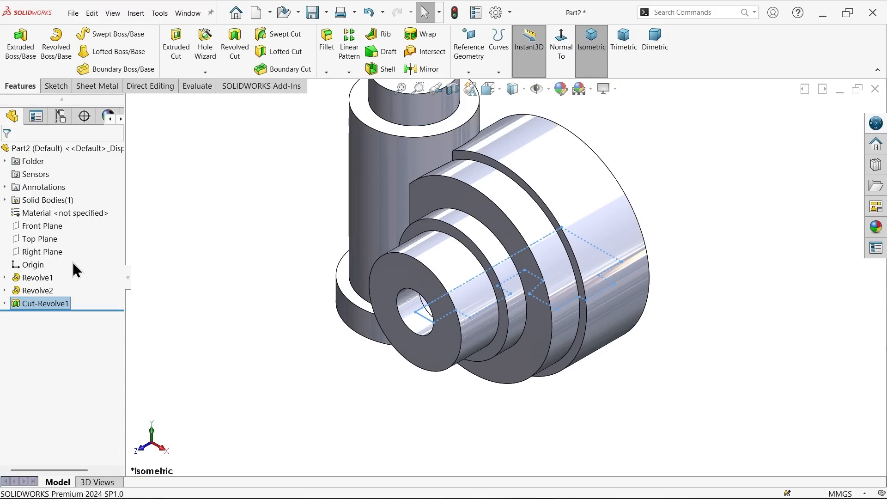
Step: Inspect the internal bore in a section view on the Top Plane, restore the full model and return to the isometric view
left_click(48, 238)
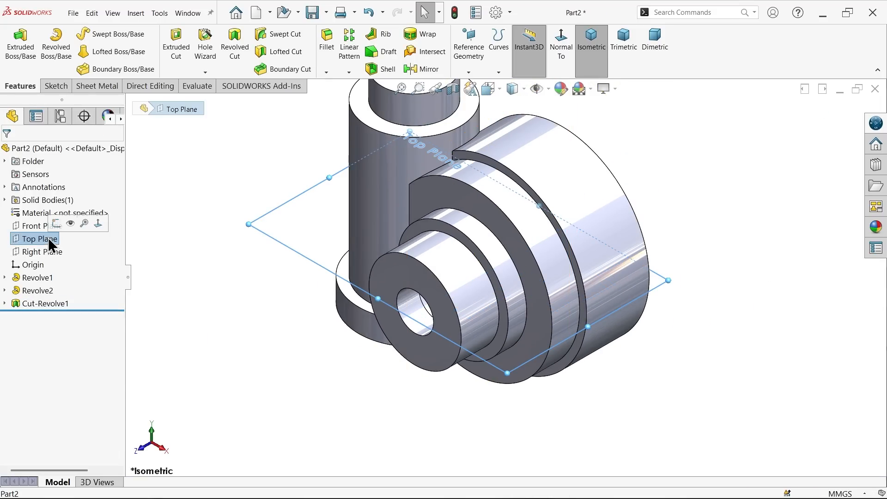
left_click(452, 88)
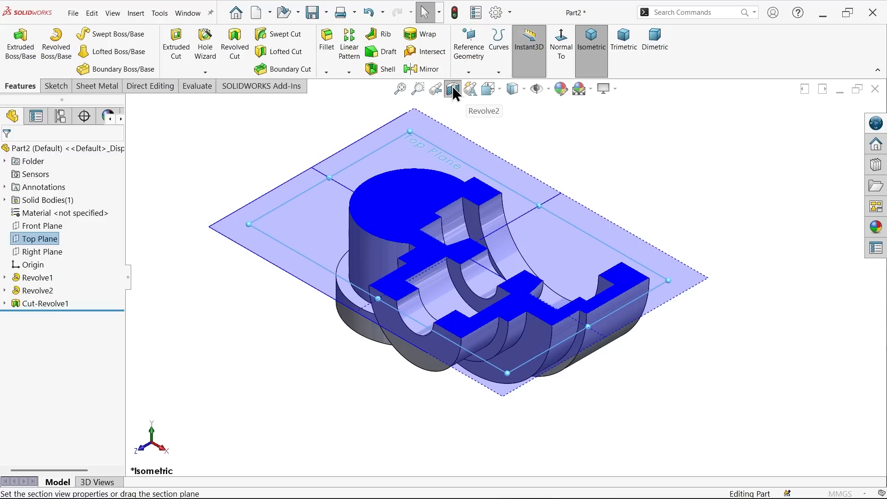
left_click(8, 152)
middle_click_drag(178, 162, 191, 190)
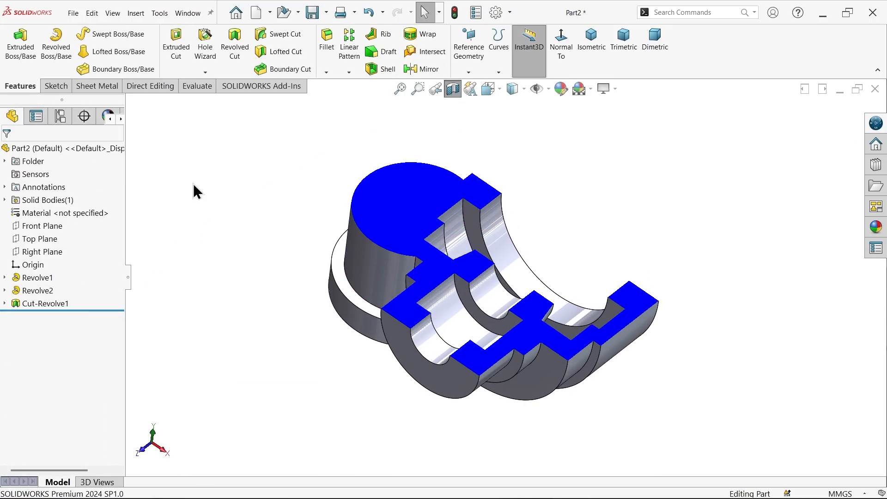
left_click(453, 89)
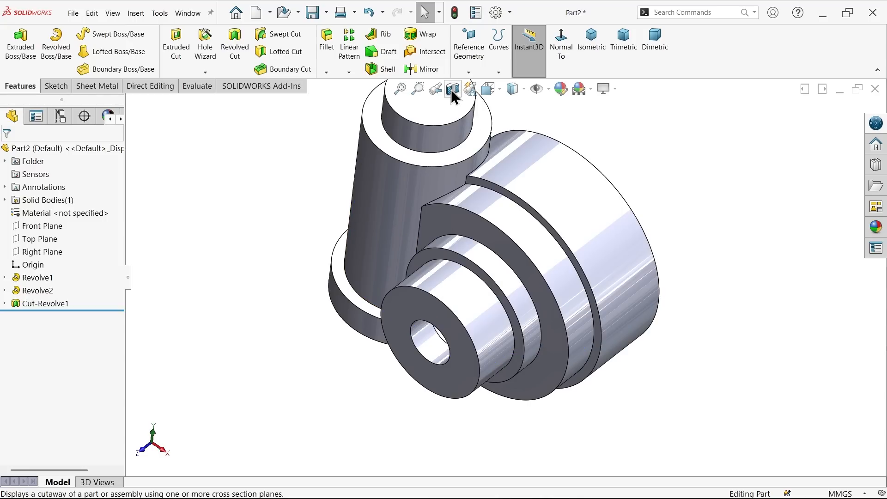
left_click(594, 49)
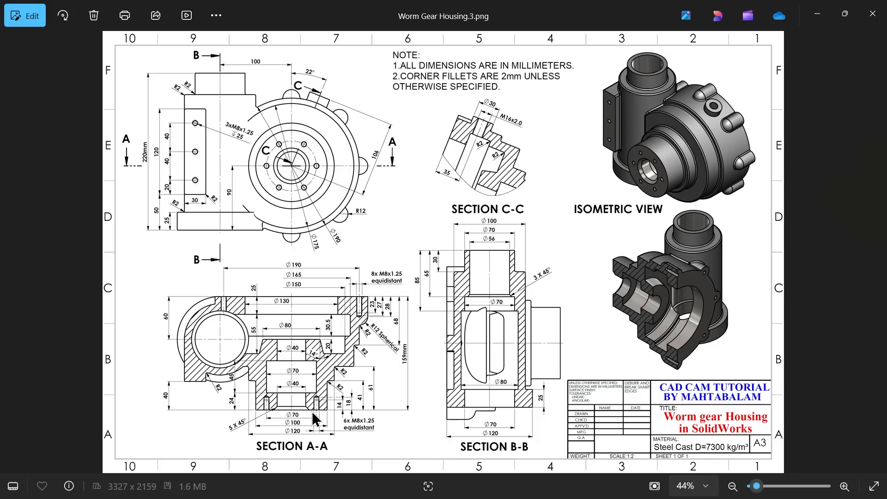
Step: Examine the reference drawing's front view and Section A-A for the side mounting pad's size and its offsets from the housing
scroll(285, 429, "up", 5)
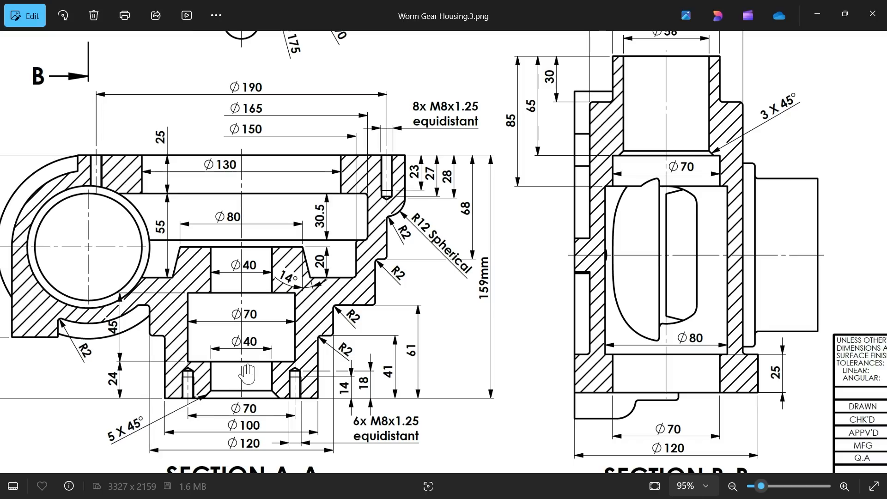
left_click_drag(221, 332, 384, 313)
scroll(383, 313, "down", 2)
mouse_move(221, 125)
left_mouse_down()
mouse_move(201, 239)
mouse_move(246, 276)
mouse_move(249, 290)
left_mouse_up()
scroll(173, 235, "up", 2)
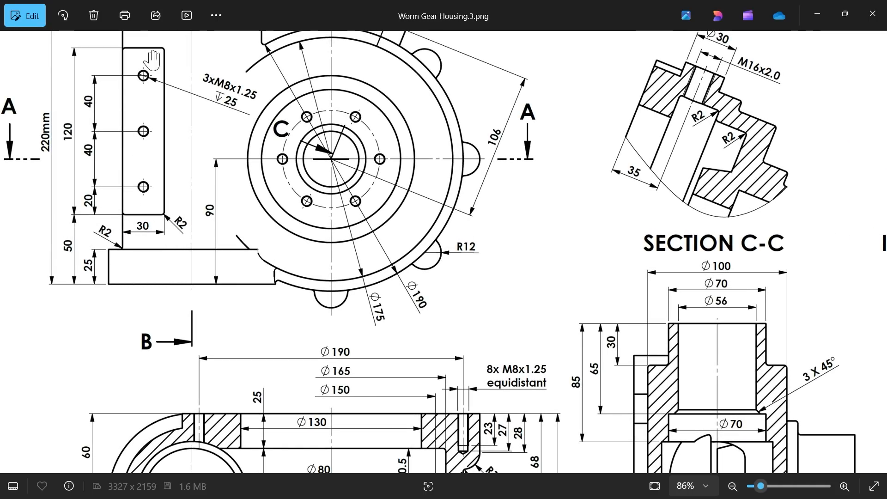
mouse_move(179, 298)
left_mouse_down()
mouse_move(202, 179)
mouse_move(202, 86)
left_mouse_up()
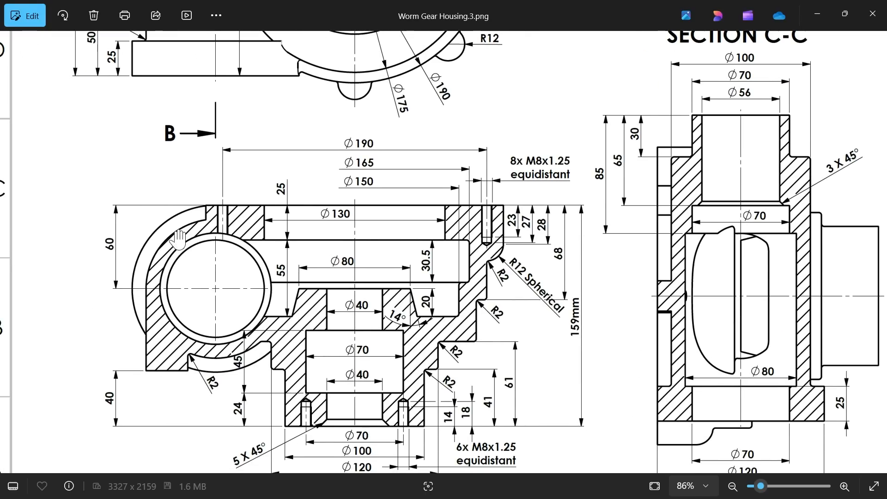
left_click_drag(192, 200, 197, 444)
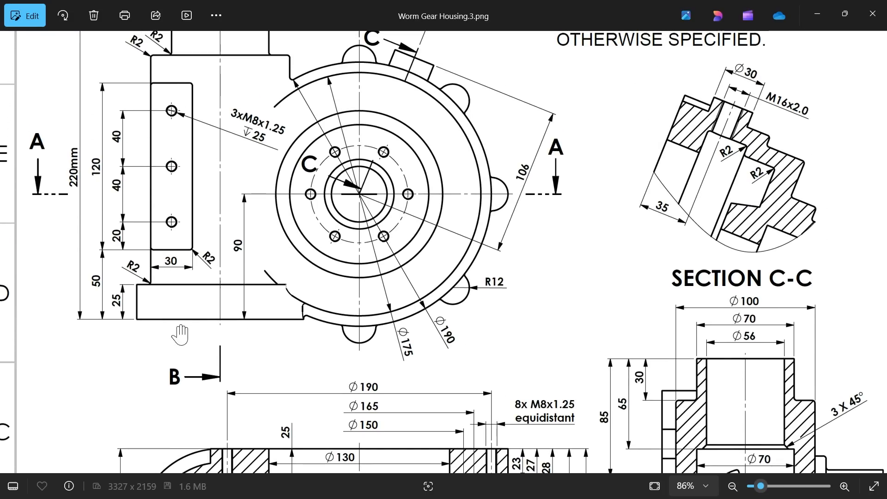
left_click_drag(184, 343, 197, 157)
mouse_move(191, 420)
left_mouse_down()
mouse_move(190, 354)
mouse_move(190, 492)
left_mouse_up()
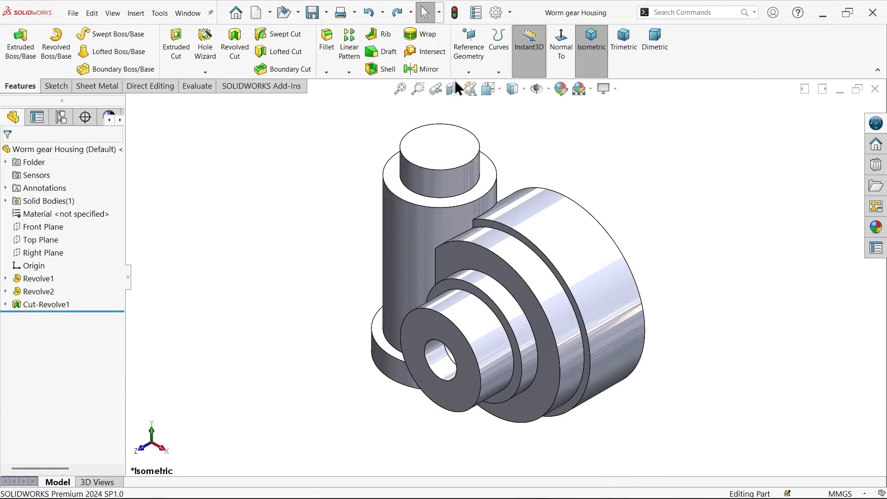
Step: Create a reference plane offset 50 mm upward from the bottom face of the vertical cylinder's base flange, with the offset flipped
left_click(469, 76)
left_click(487, 88)
middle_click_drag(332, 313, 358, 323)
left_click(393, 417)
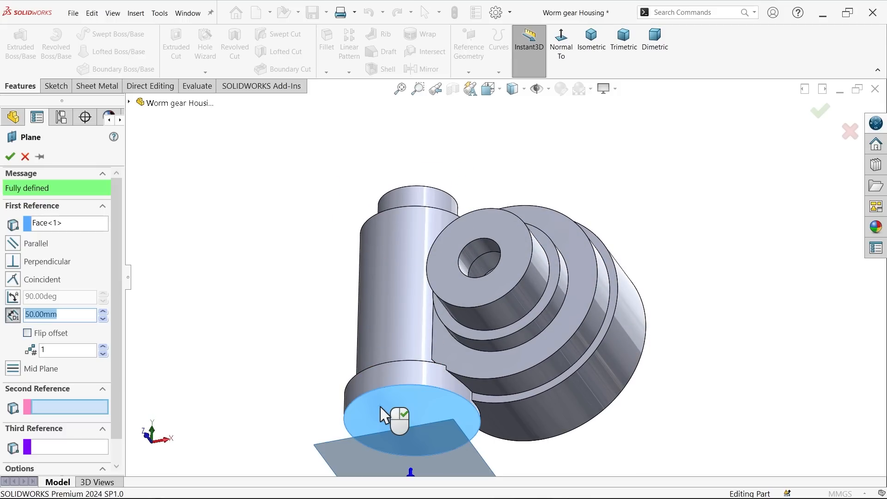
left_click(27, 335)
middle_click_drag(206, 230, 185, 381)
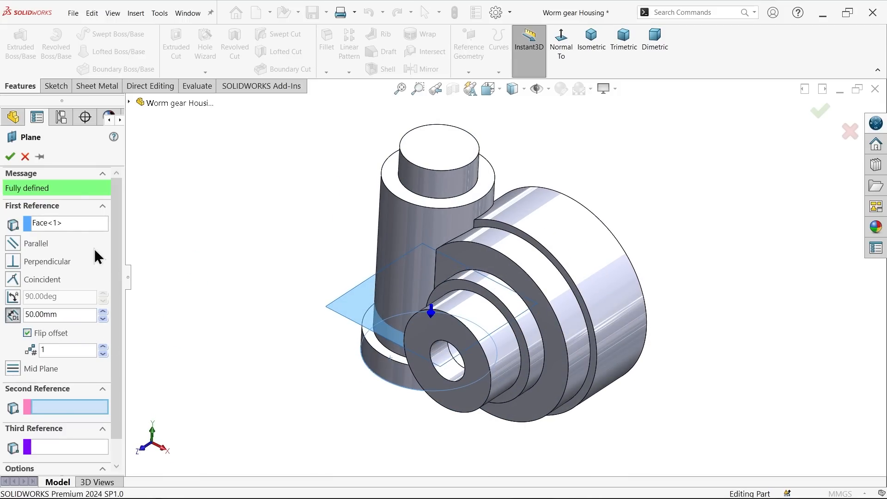
left_click(9, 155)
Step: Sketch a corner rectangle about 29.5 by 73.8 mm on the new offset plane, starting at the outer side point of the vertical cylinder's middle circle
left_click(52, 86)
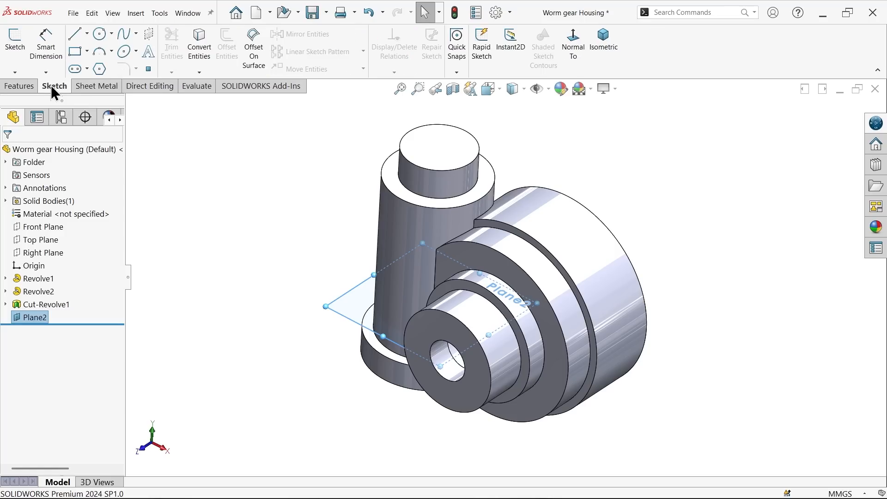
left_click(14, 40)
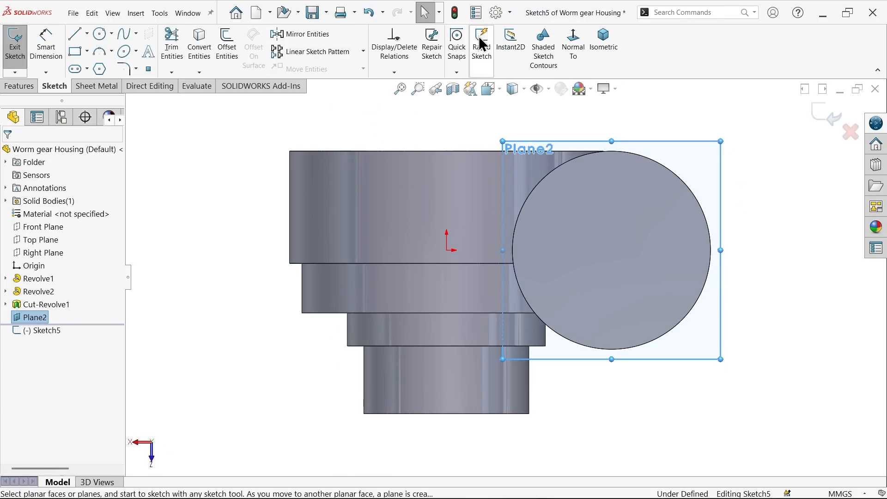
left_click(573, 47)
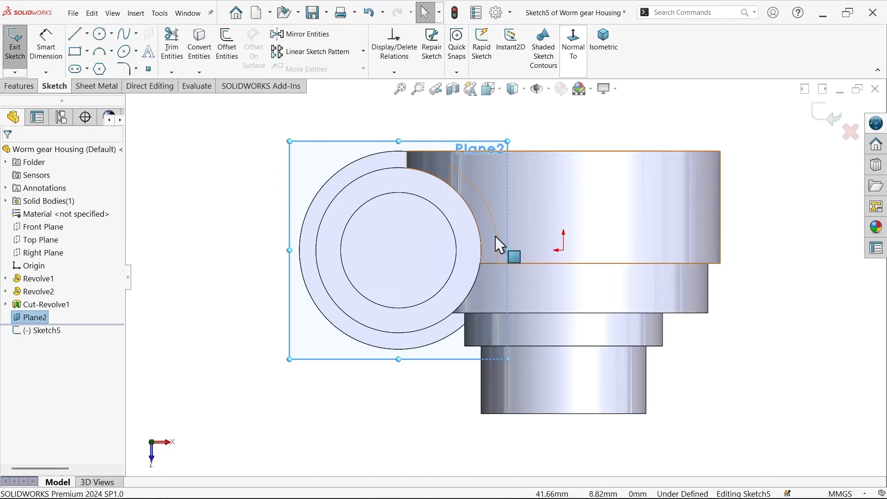
left_click(76, 53)
scroll(363, 313, "down", 4)
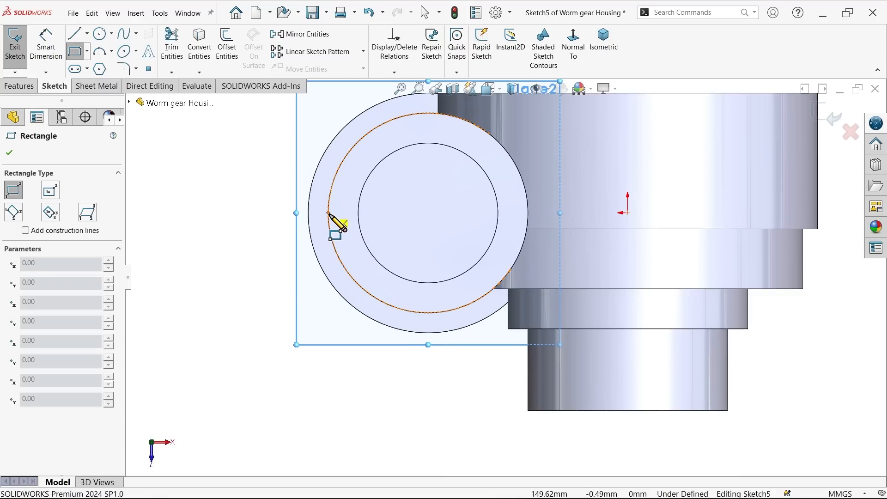
left_click(328, 212)
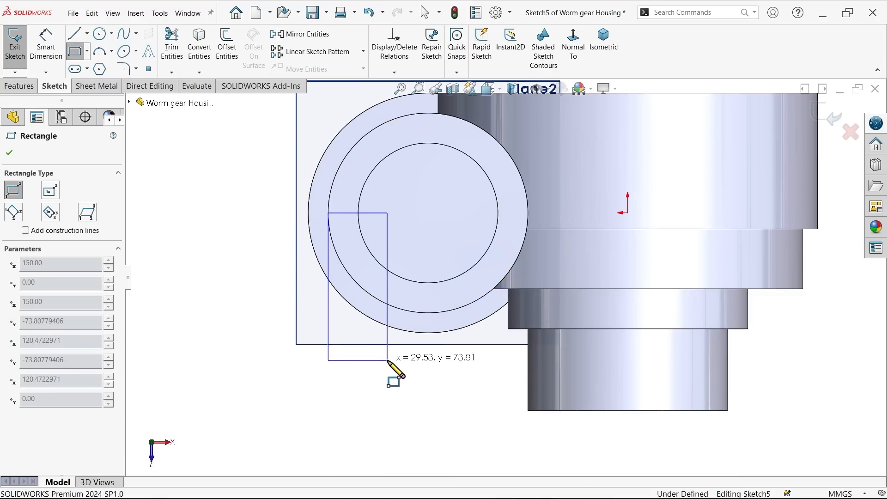
left_click(387, 361)
Step: Dimension the rectangle's lower edge at 40 mm from the end face of the main body's narrow boss
left_click(46, 44)
scroll(391, 385, "down", 3)
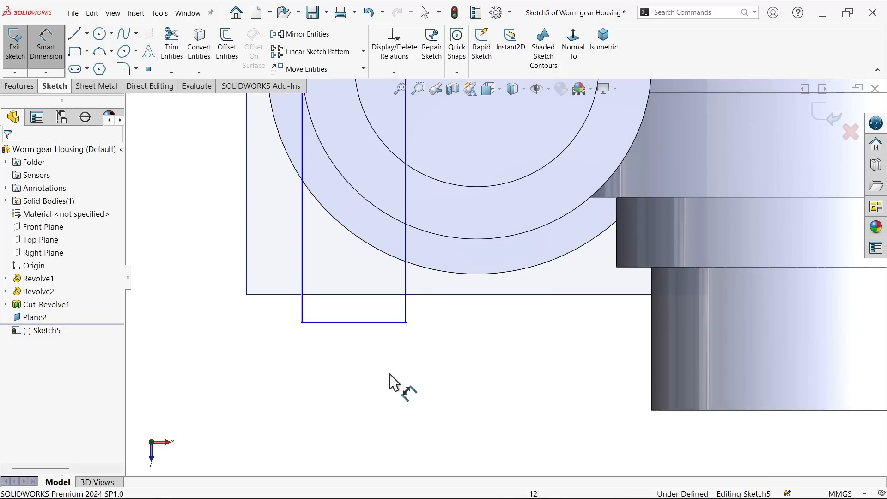
scroll(381, 349, "down", 2)
left_click(385, 320)
scroll(415, 388, "up", 2)
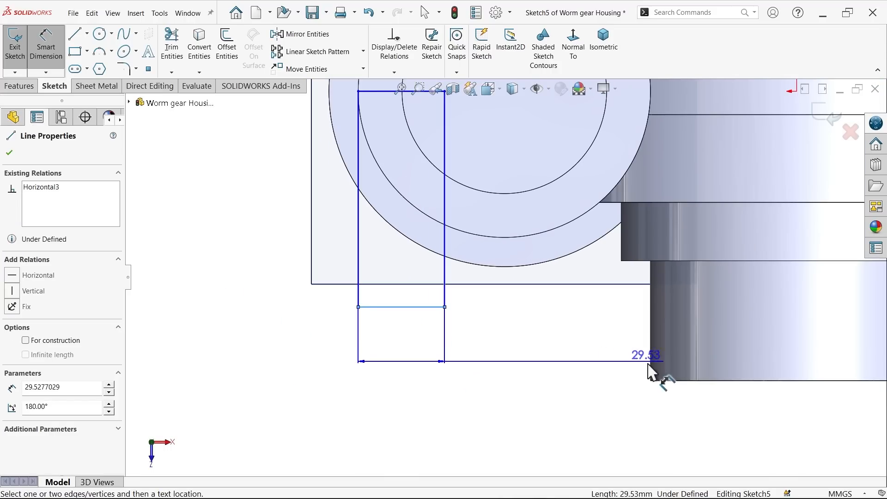
left_click(696, 383)
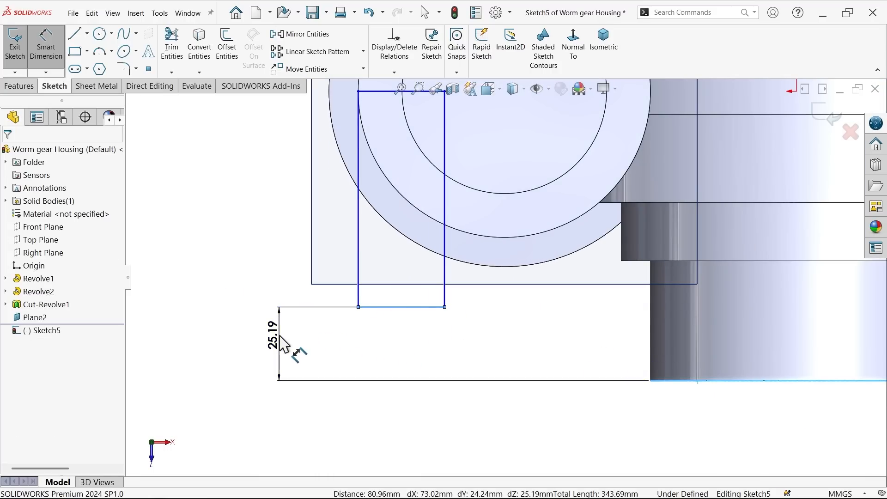
left_click(283, 344)
type("40")
left_click(224, 318)
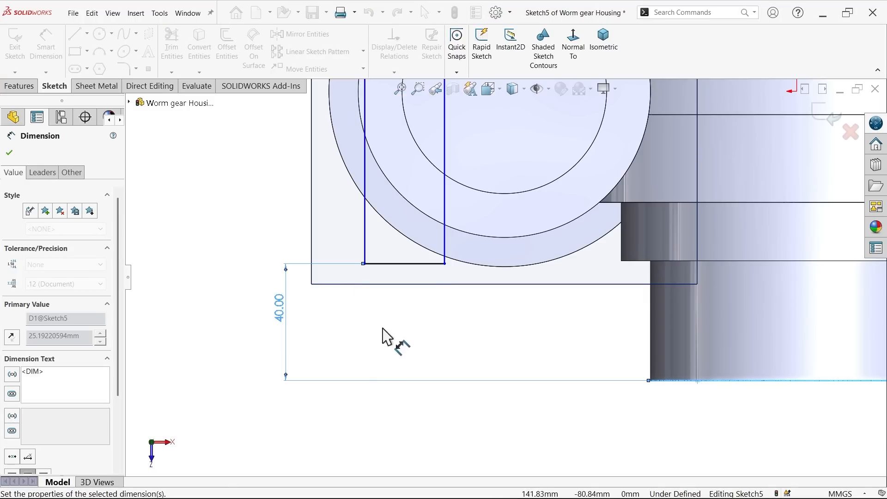
Step: Set the rectangle's width to 30 mm along its lower edge
left_click(406, 264)
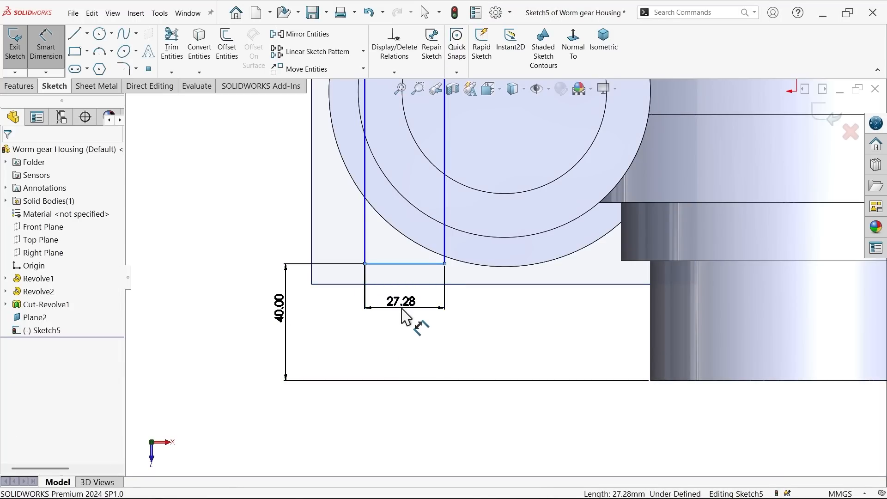
left_click(402, 316)
type("30")
left_click(348, 287)
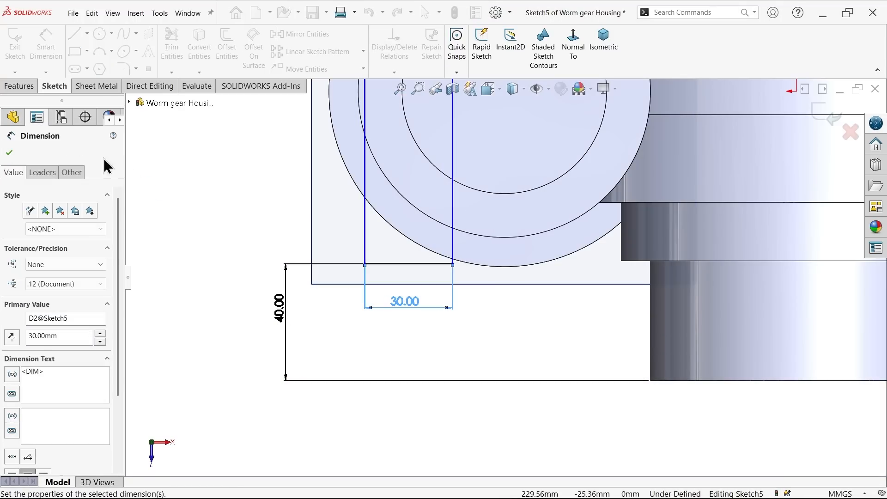
Step: Make the rectangle's upper edge coincident with the origin to fully define the mounting pad sketch
left_click(9, 153)
key("Escape")
scroll(468, 172, "up", 4)
scroll(454, 169, "down", 4)
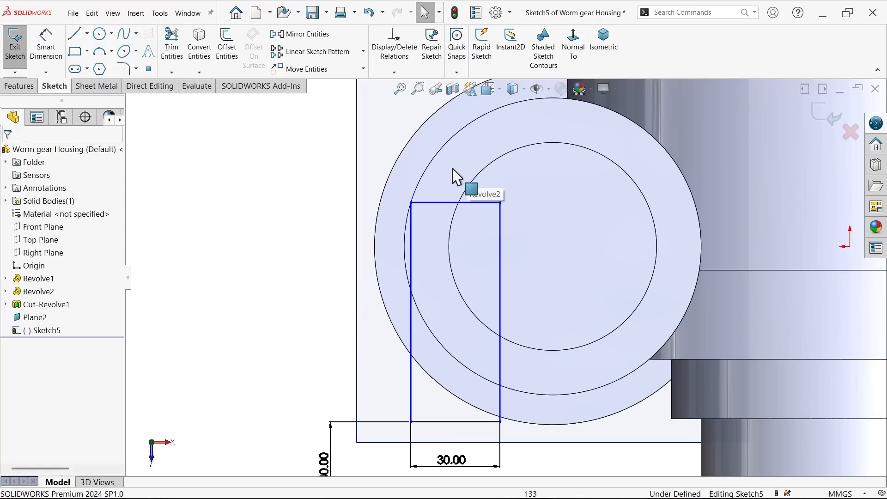
scroll(507, 275, "up", 3)
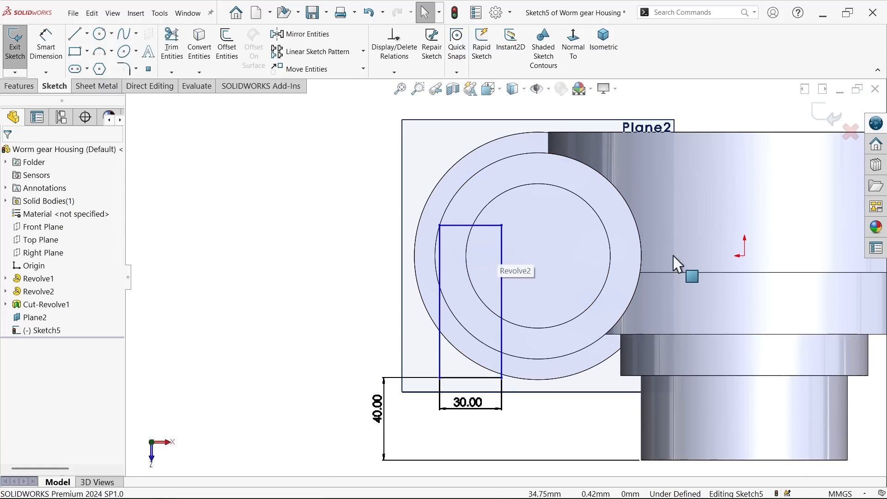
left_click(745, 256)
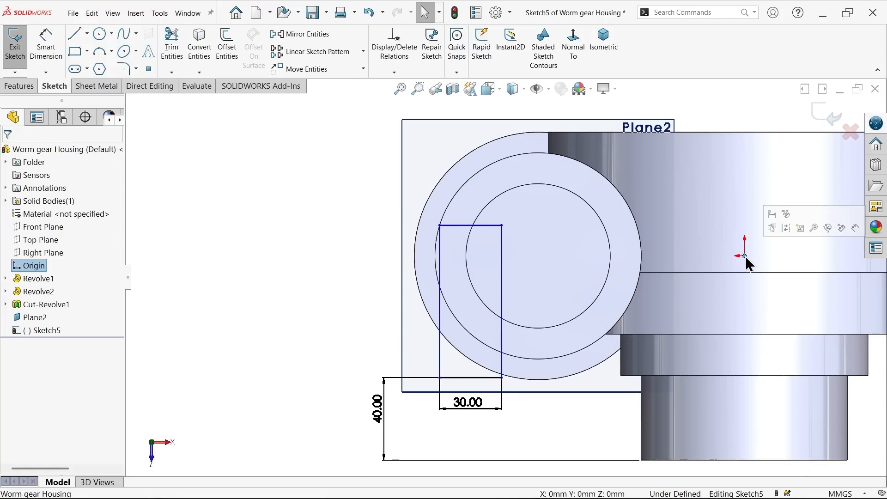
left_click(476, 226, "ctrl")
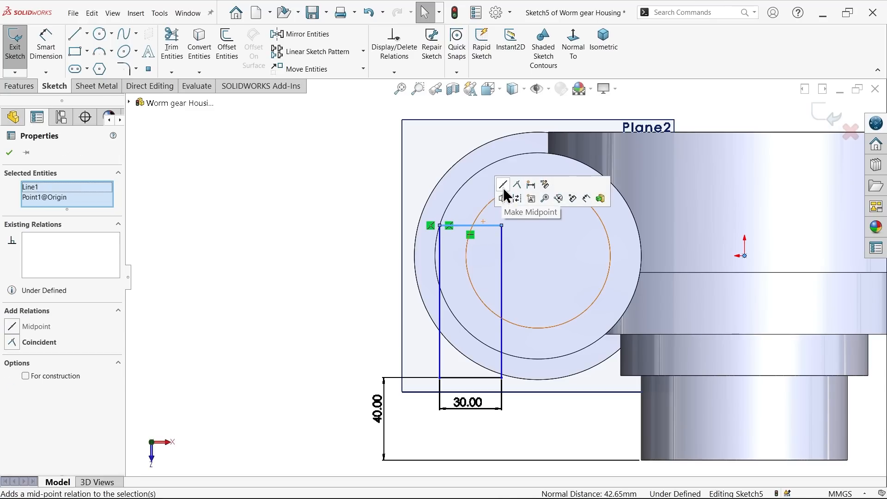
left_click(516, 187)
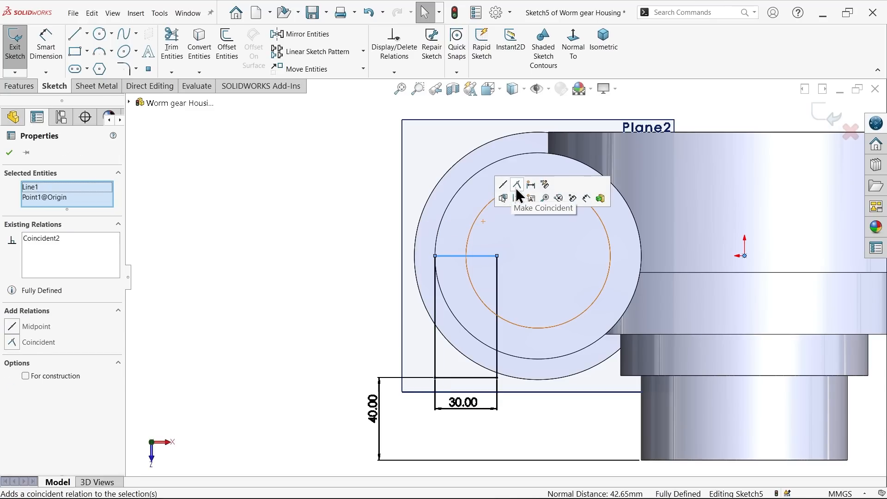
left_click(254, 252)
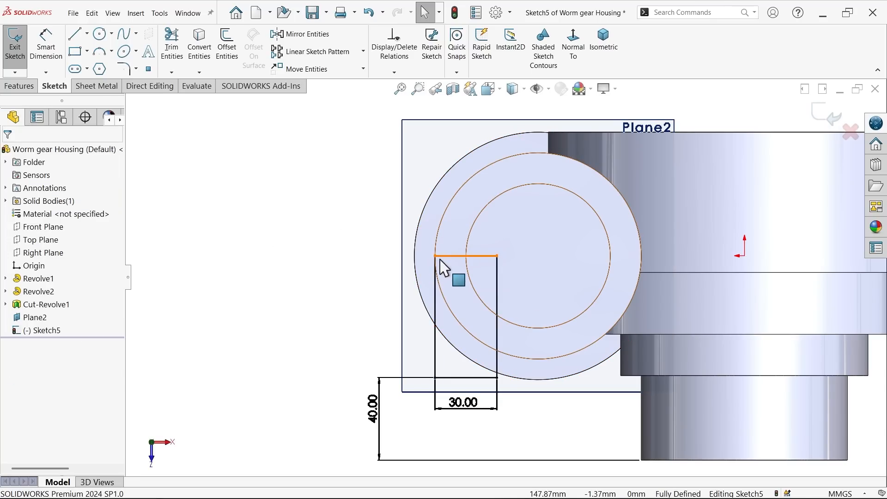
Step: Extrude the pad rectangle 120 mm upward in the reversed direction, merged with the body, and hide the offset reference plane
left_click(28, 87)
left_click(19, 47)
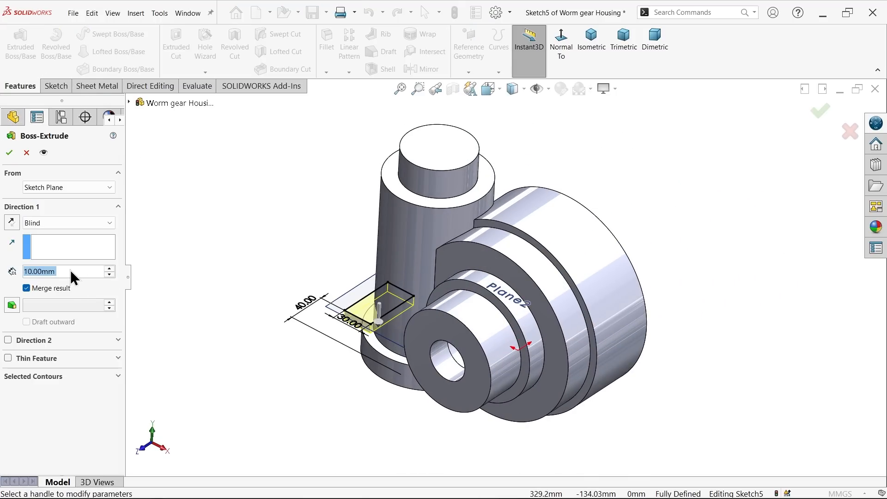
type("120")
key("Return")
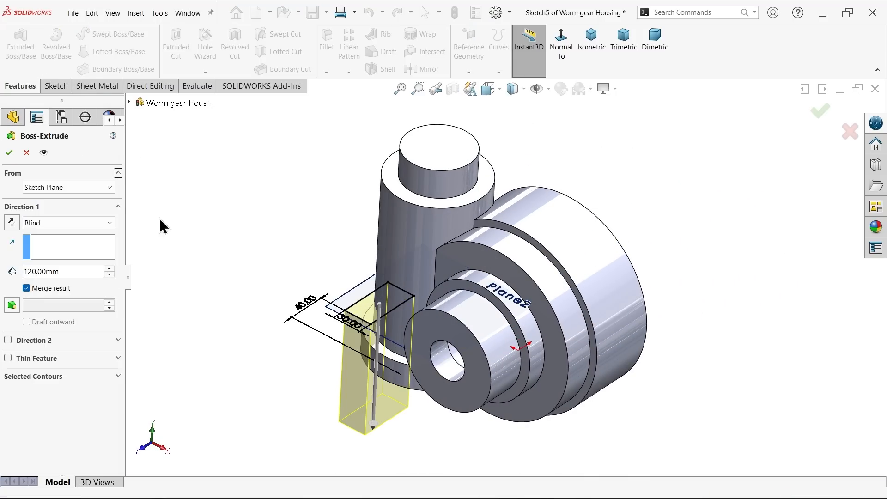
left_click(11, 221)
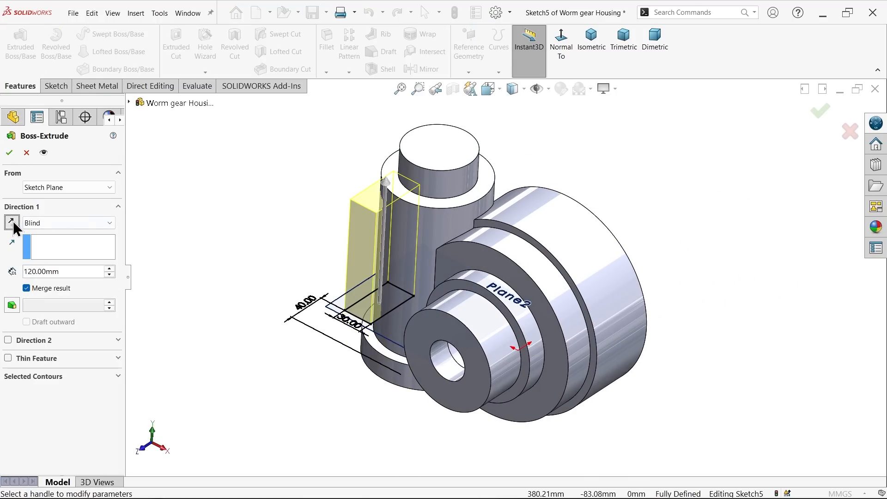
left_click(9, 152)
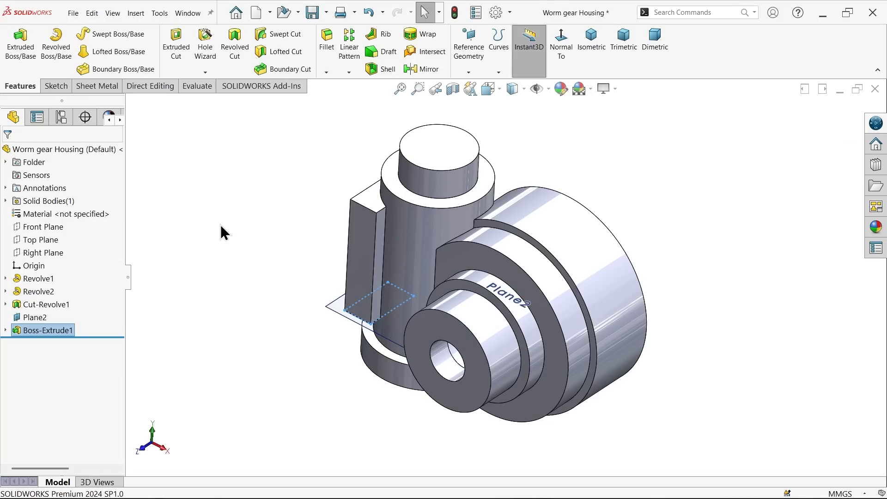
left_click(335, 312)
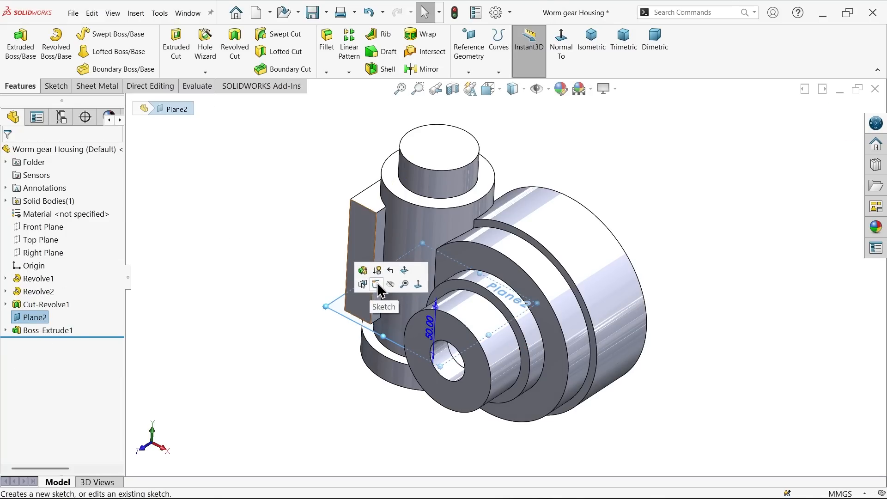
left_click(390, 284)
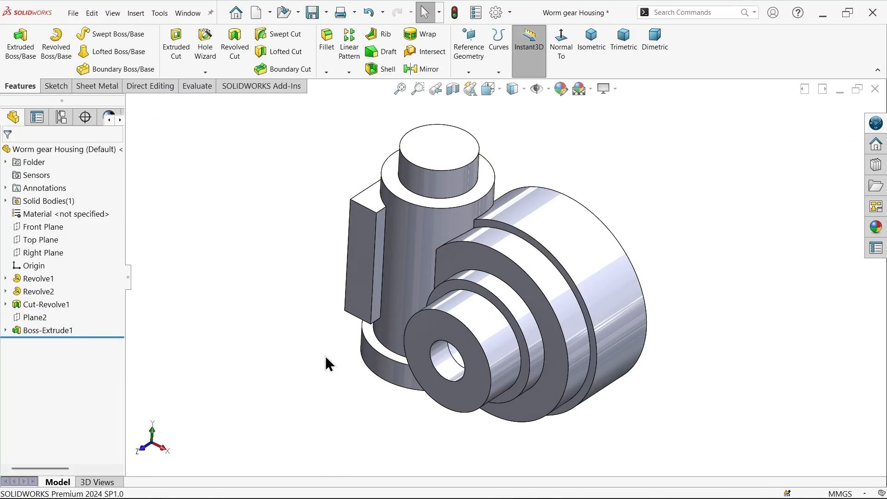
Step: Switch to the reference drawing in the image viewer and examine the rim bosses in the front view and Section A-A
key("alt+Tab")
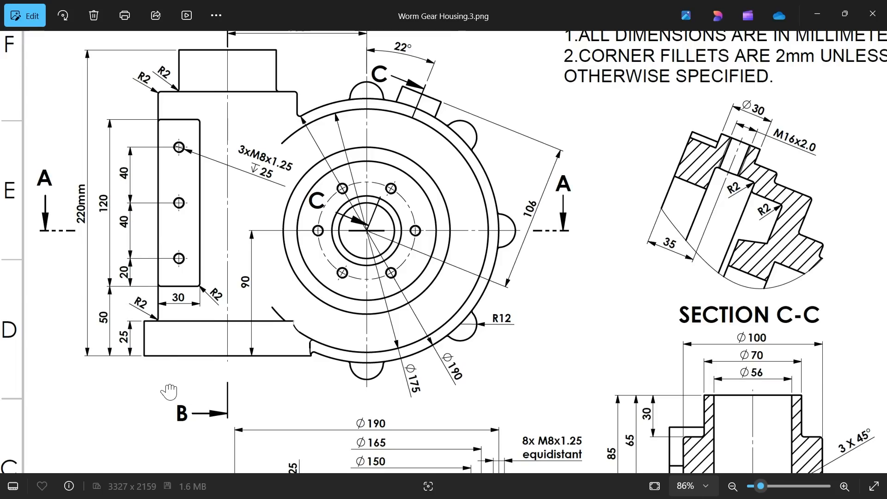
left_click_drag(169, 392, 169, 383)
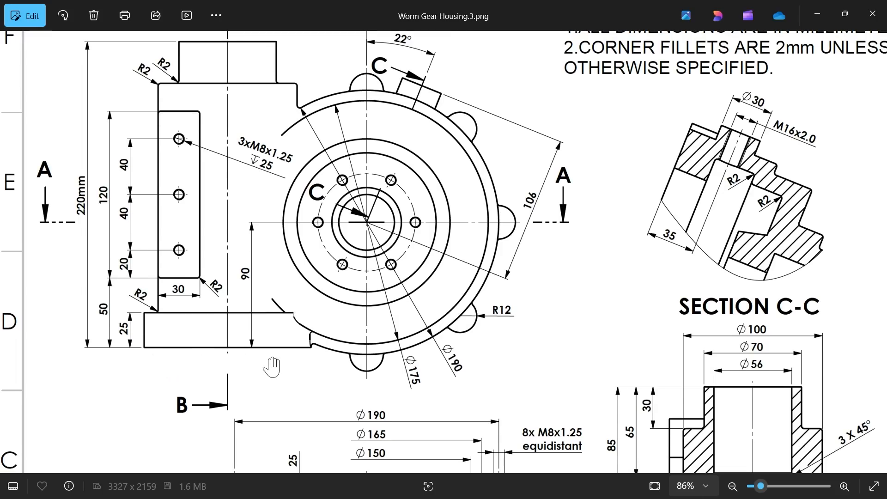
scroll(247, 362, "down", 8)
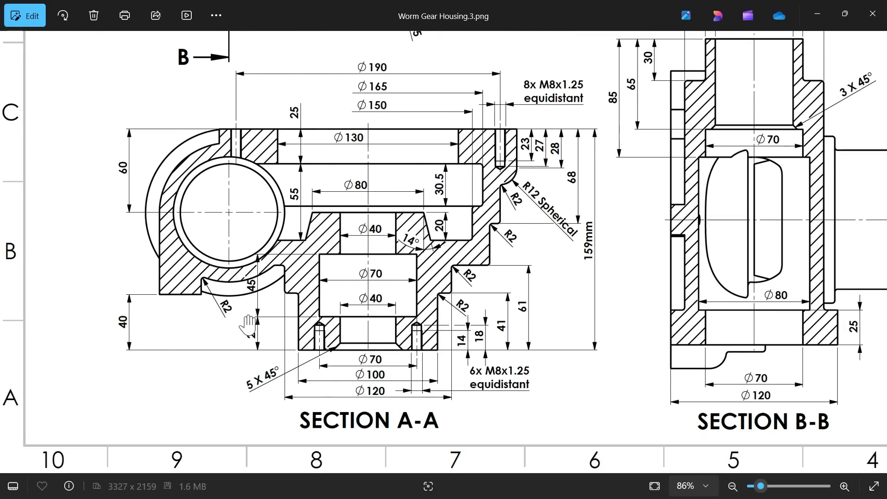
scroll(395, 213, "up", 9)
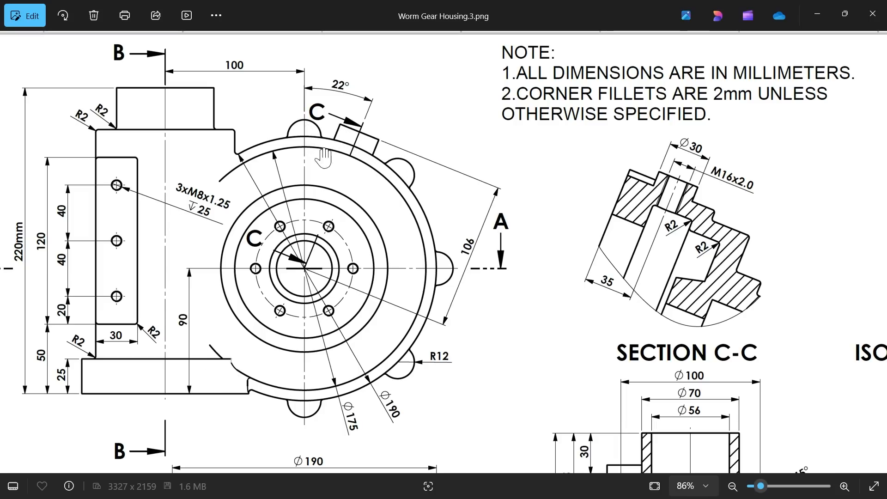
left_click_drag(371, 235, 359, 175)
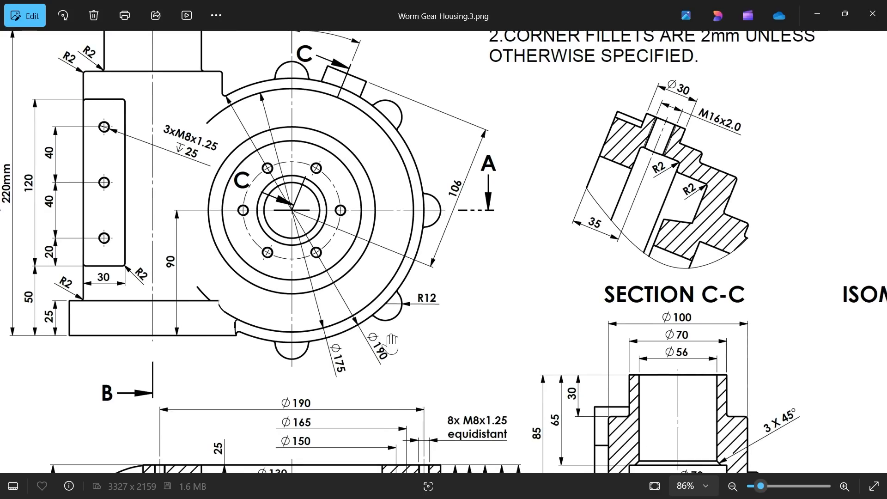
left_click_drag(394, 332, 361, 152)
scroll(405, 337, "up", 5)
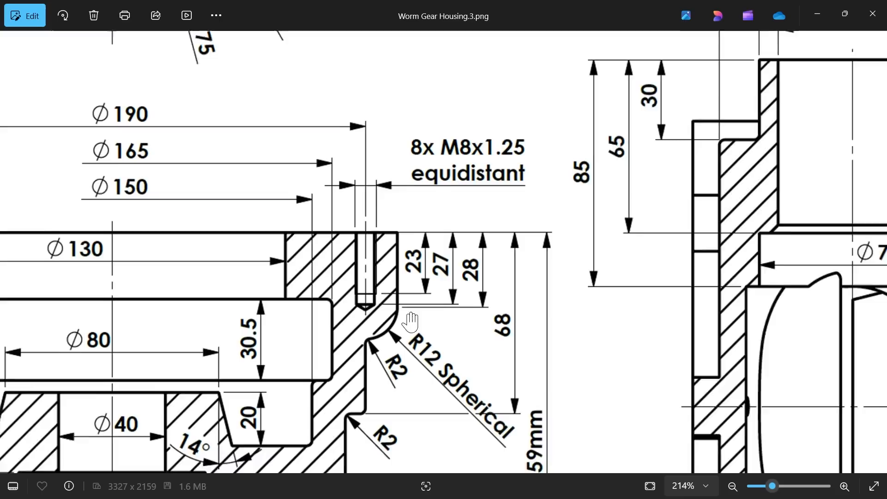
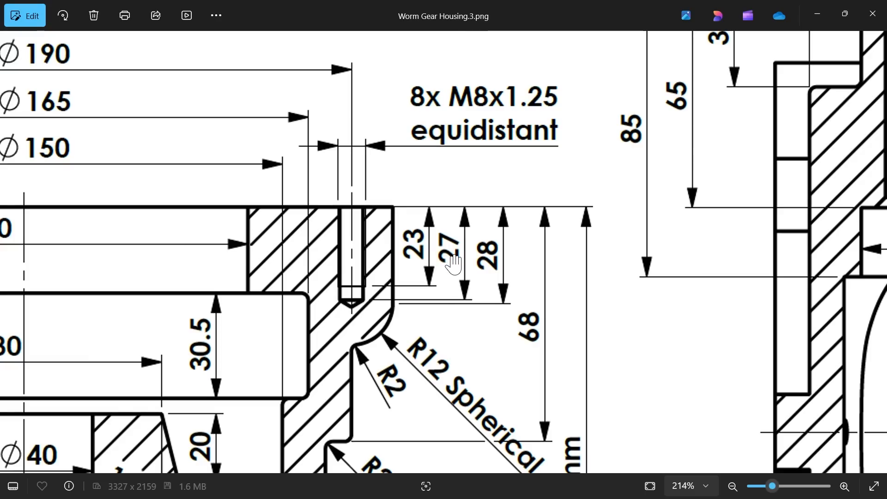
Step: Examine the rim boss depth and R12 spherical end in the section view, and return to the part in SOLIDWORKS
left_click_drag(349, 214, 457, 260)
scroll(452, 258, "down", 3)
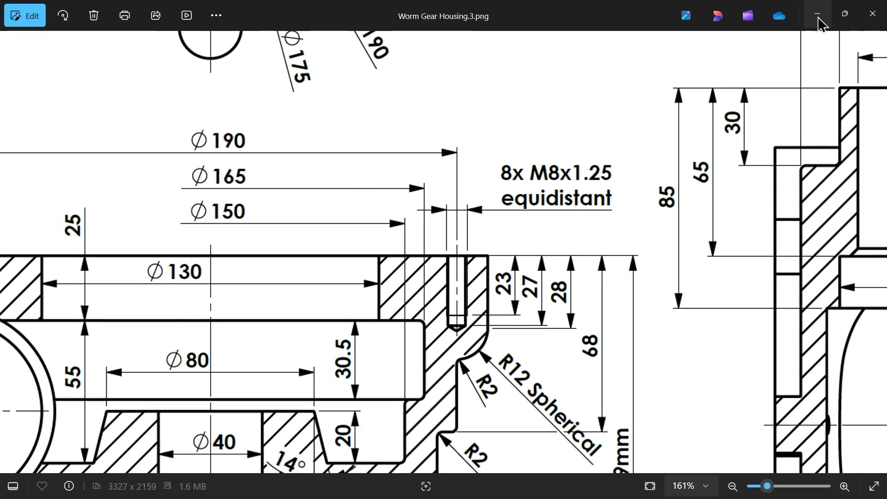
left_click_drag(501, 373, 465, 325)
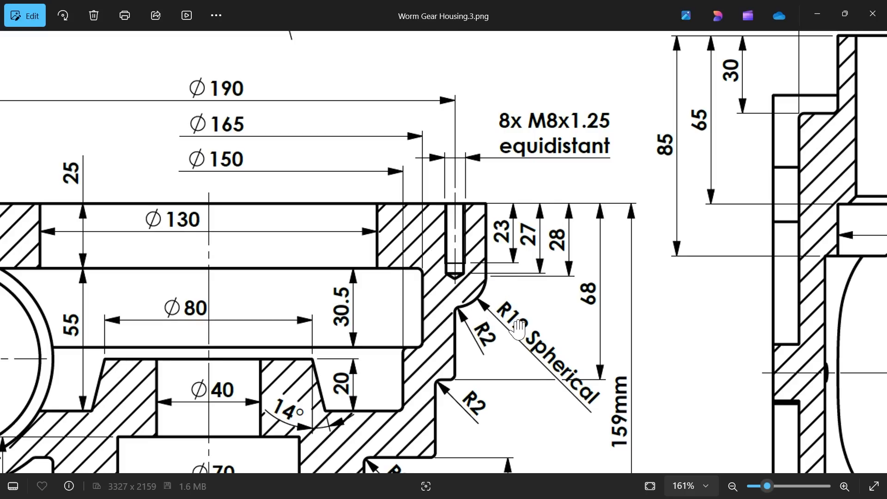
left_click(820, 17)
Step: Sketch a circle on the housing's annular end face, centred on the top quadrant of its outer edge
middle_click_drag(574, 237, 477, 218)
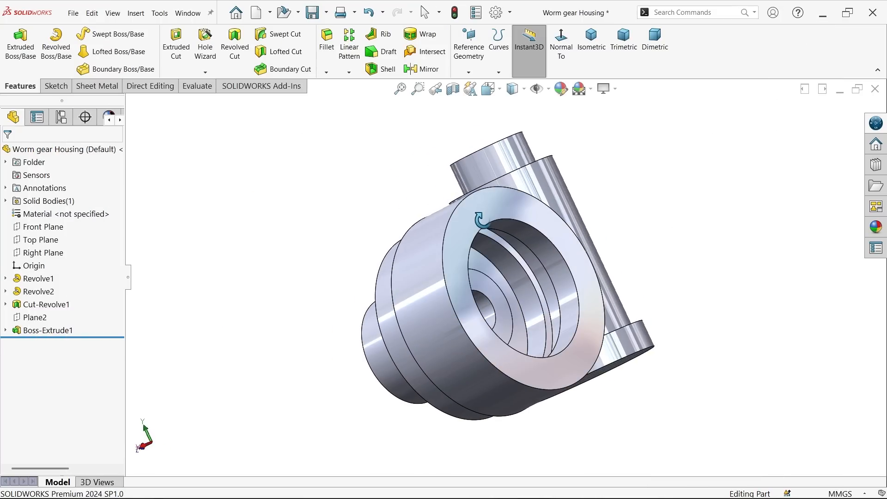
left_click(492, 220)
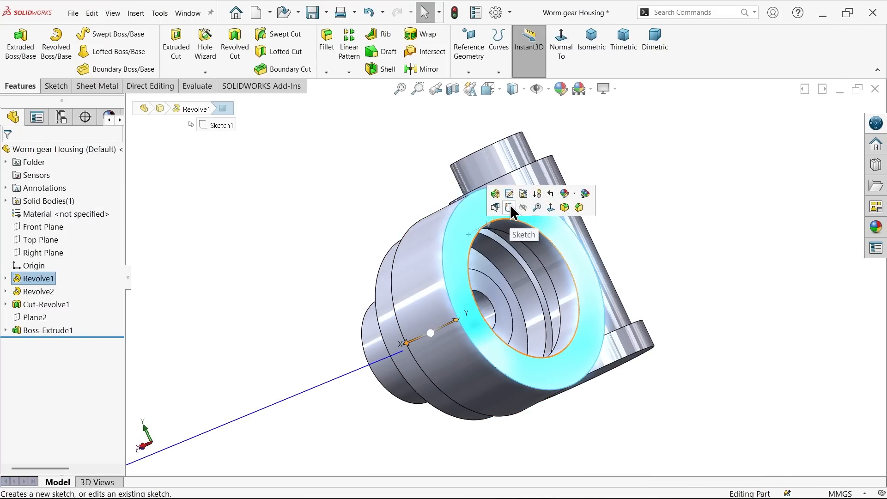
left_click(510, 204)
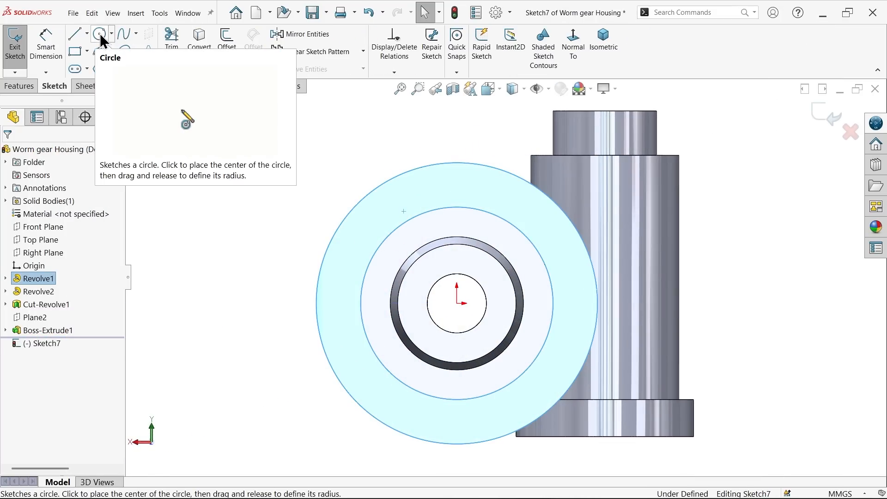
left_click(100, 33)
scroll(462, 180, "down", 3)
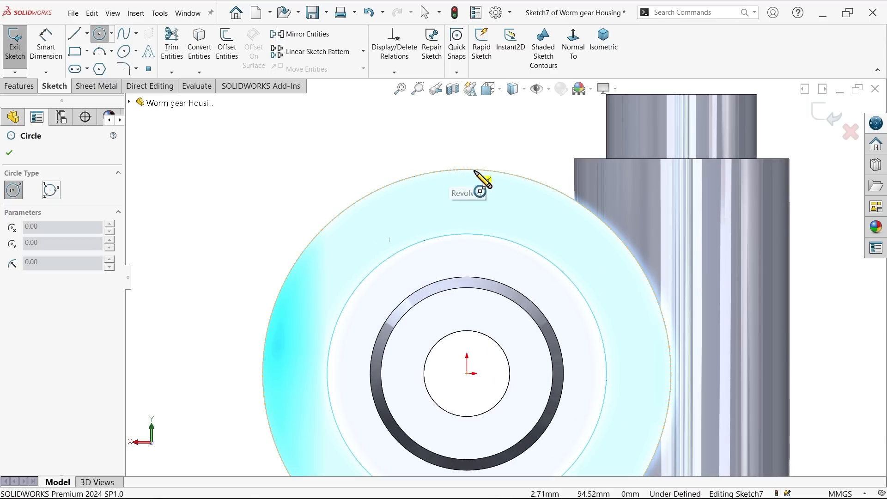
left_click(466, 169)
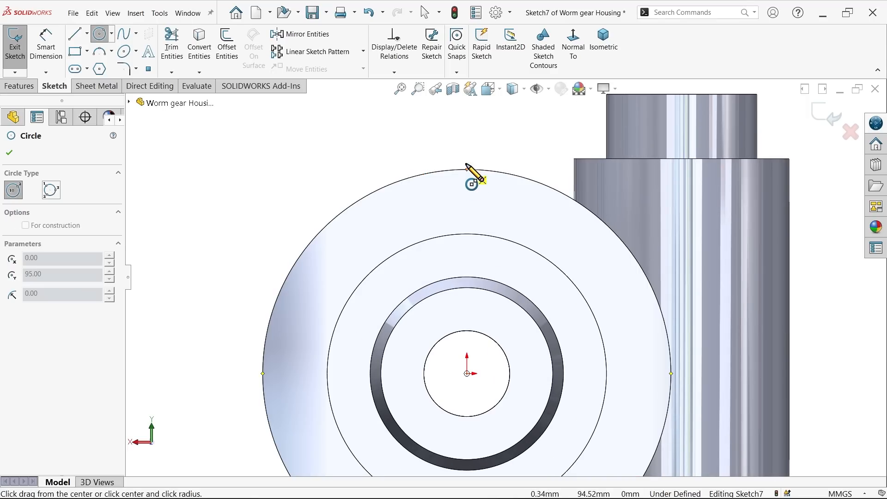
left_click(463, 138)
Step: Dimension the boss circle's diameter as 24 mm, entered as 12*2
left_click(46, 44)
left_click(497, 155)
left_click(539, 129)
type("12*2")
key("Return")
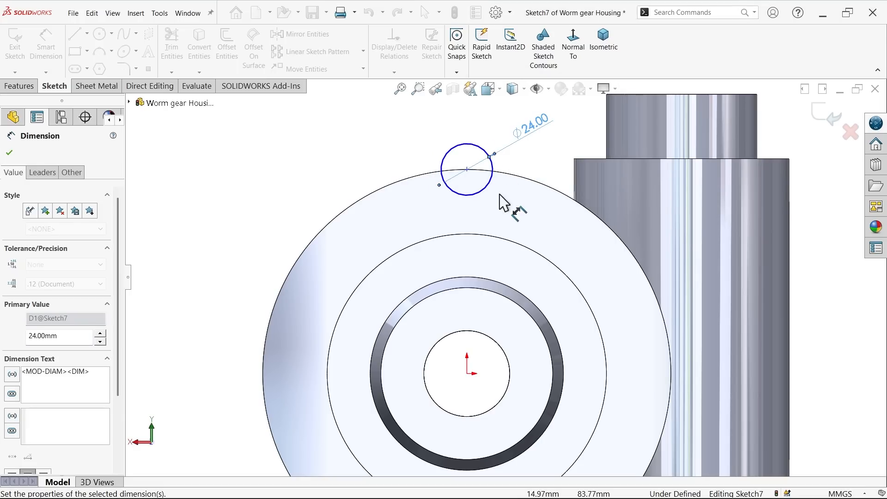
Step: Add a driven dimension for the vertical distance between the circle's centre and the origin
left_click(466, 169)
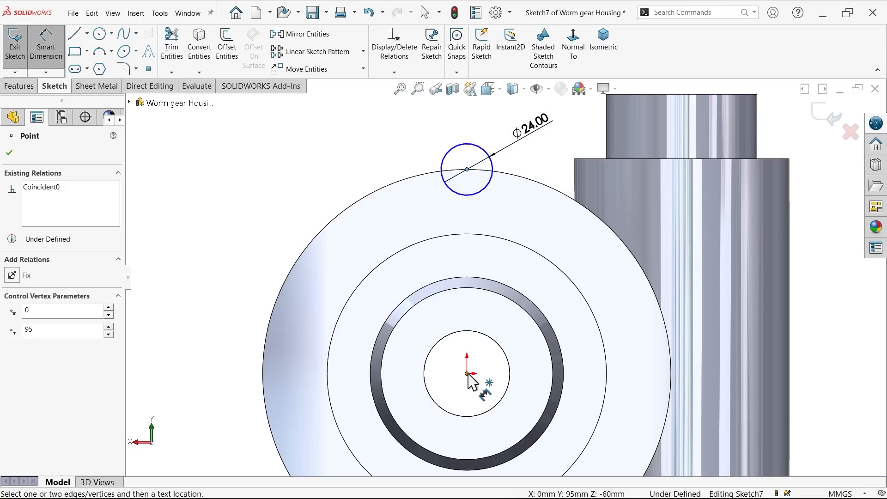
left_click(467, 373)
left_click(242, 260)
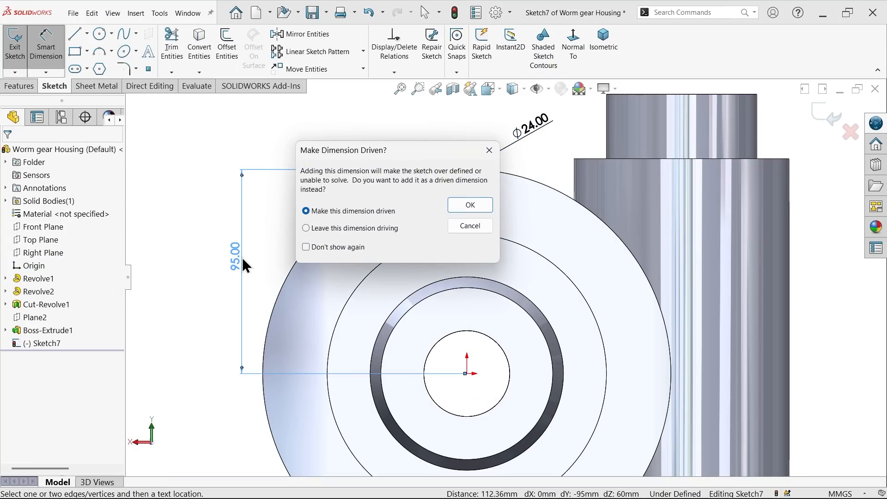
left_click(469, 206)
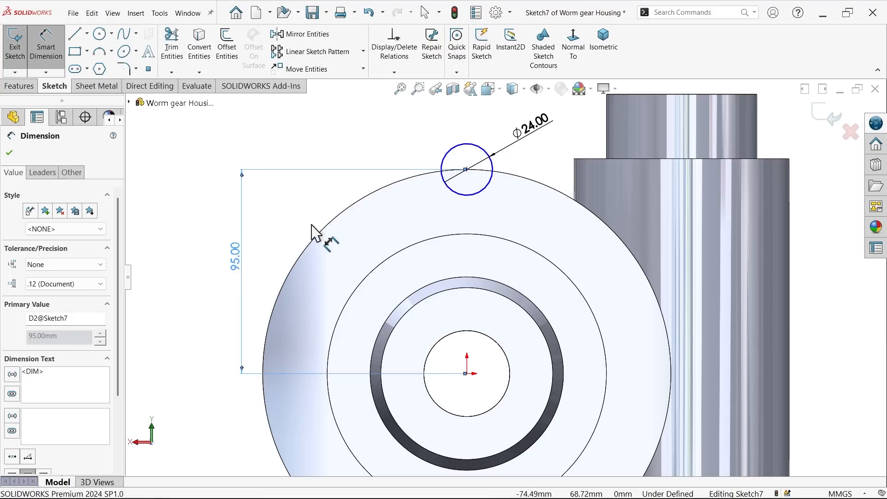
left_click(9, 154)
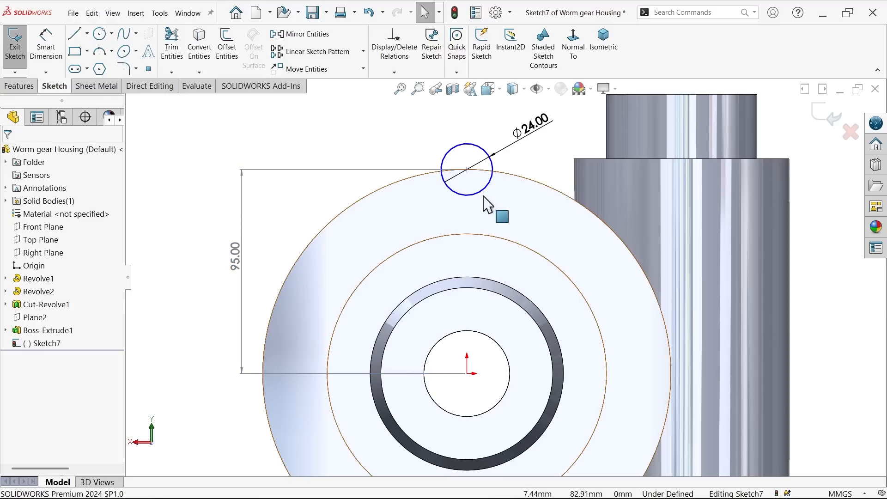
Step: Add a vertical relation between the circle's centre and the origin to fully define the sketch
left_click(466, 170)
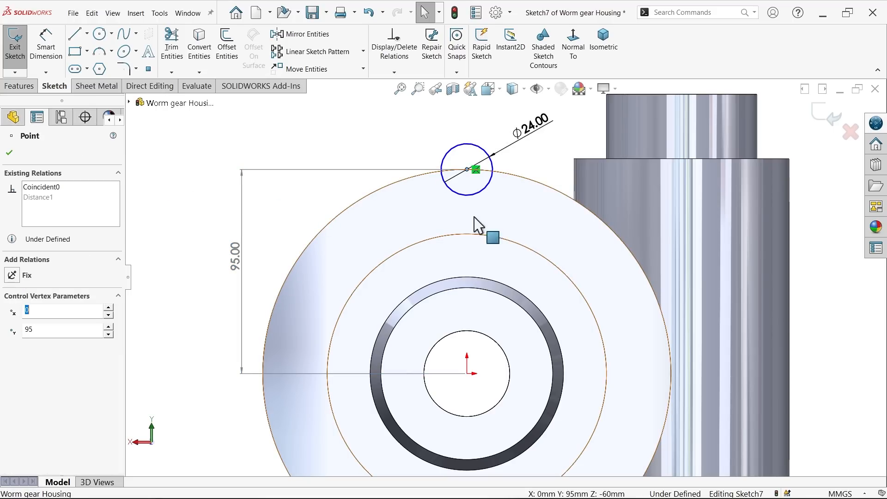
left_click(467, 373, "ctrl")
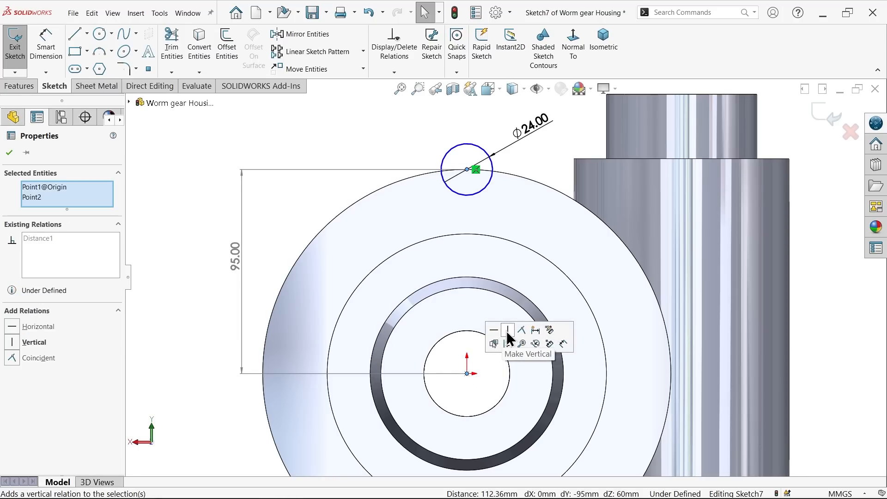
left_click(507, 330)
Step: Extrude the circle 28 mm in the reversed direction along the housing's rim, merged with the body
left_click(603, 46)
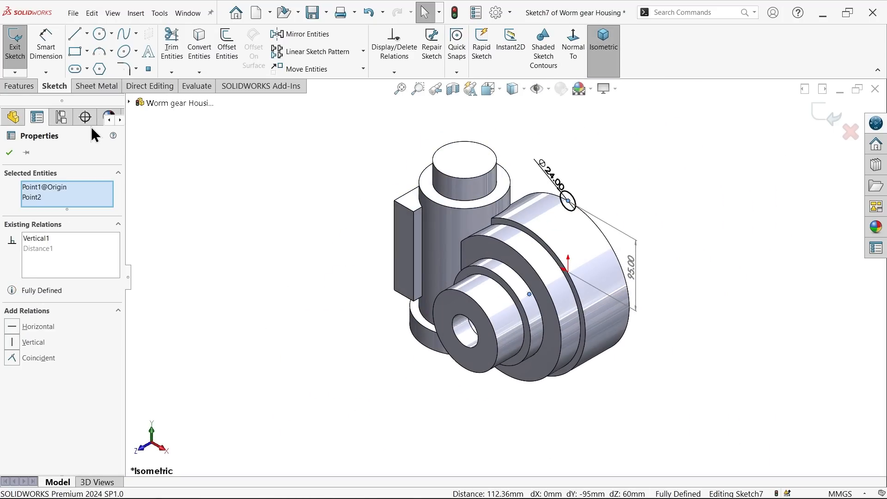
left_click(19, 86)
left_click(14, 50)
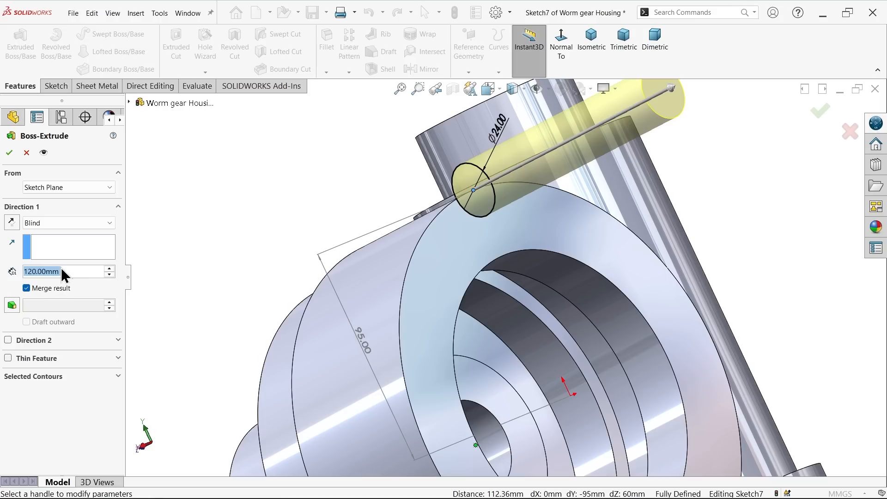
type("28")
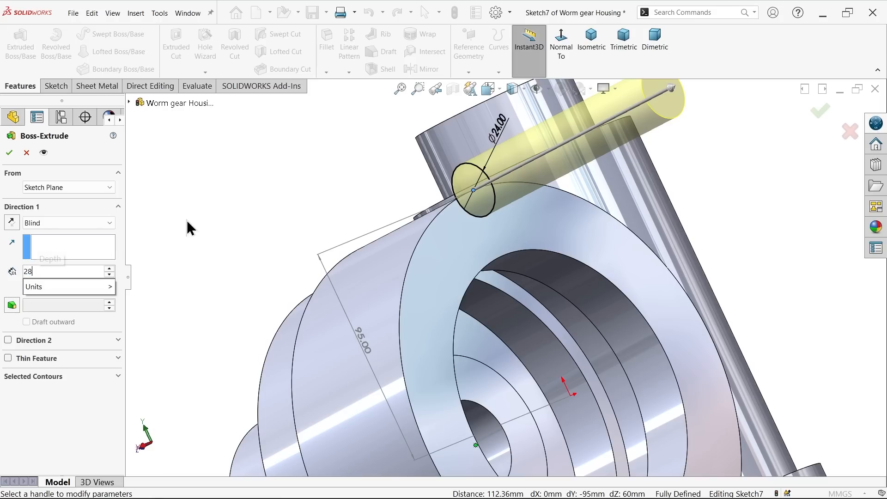
key("Return")
left_click(11, 224)
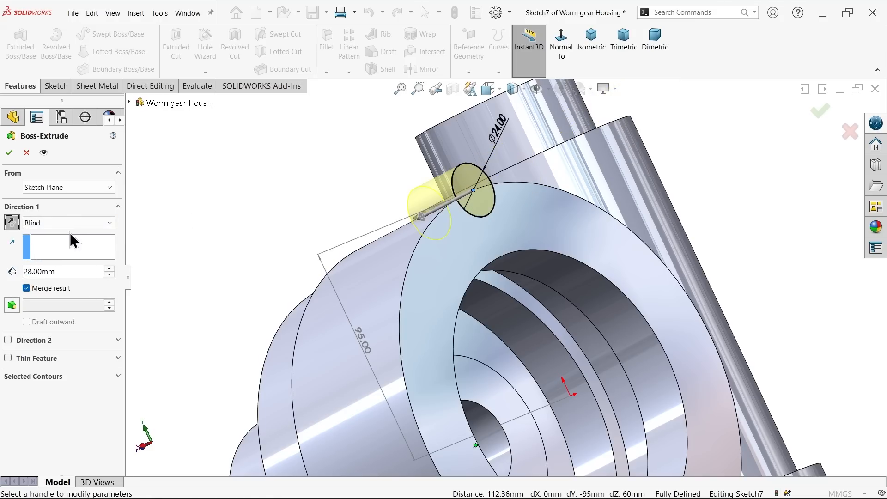
key("Return")
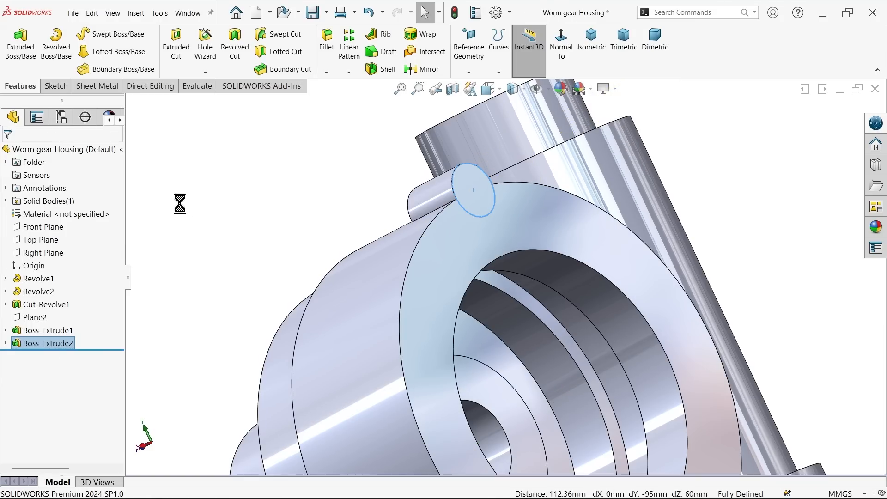
Step: Start a sketch on the rim boss's exposed rear face and convert the face's edges into sketch entities
scroll(352, 231, "down", 5)
scroll(333, 235, "down", 4)
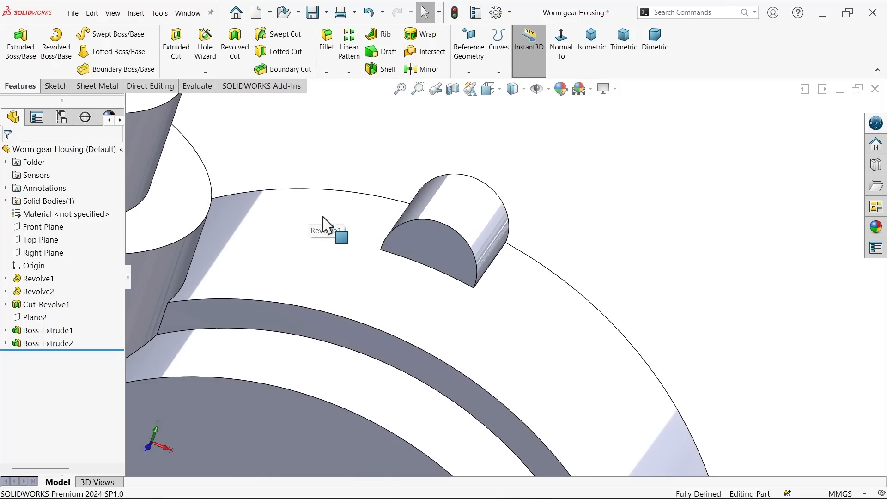
left_click(458, 246)
left_click(501, 220)
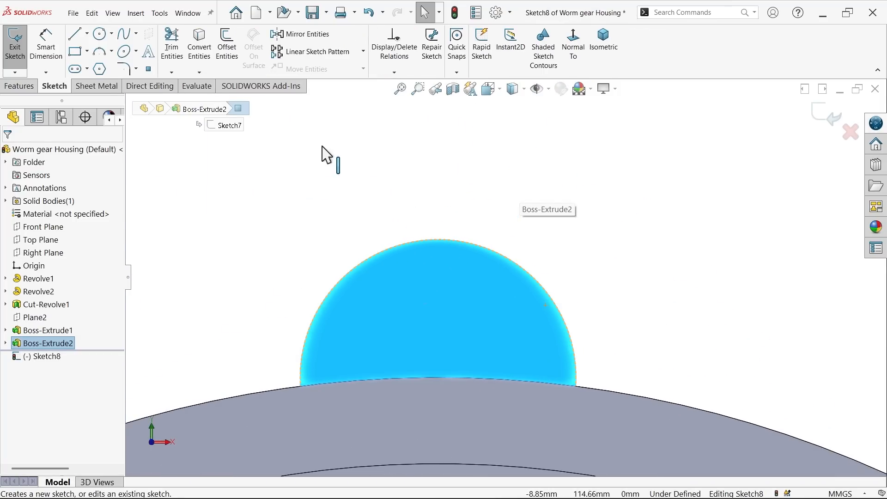
left_click(198, 42)
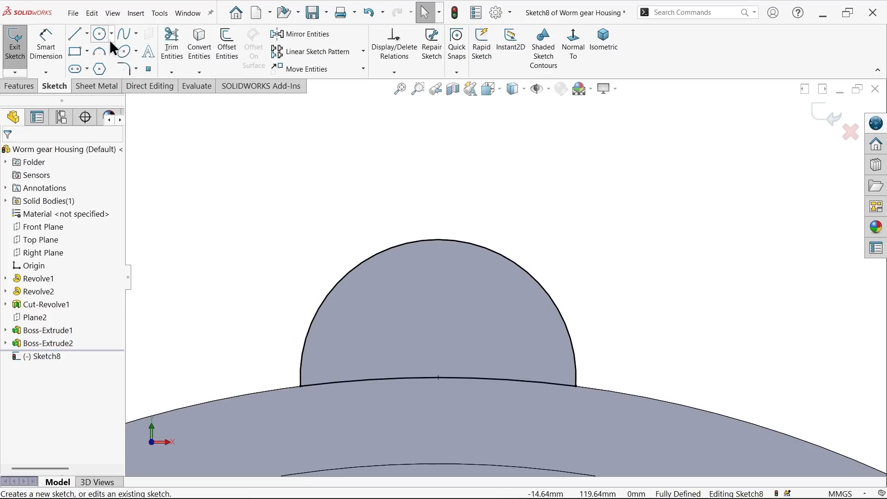
Step: Draw a vertical centerline from the top of the converted arc down to its centre
left_click(74, 34)
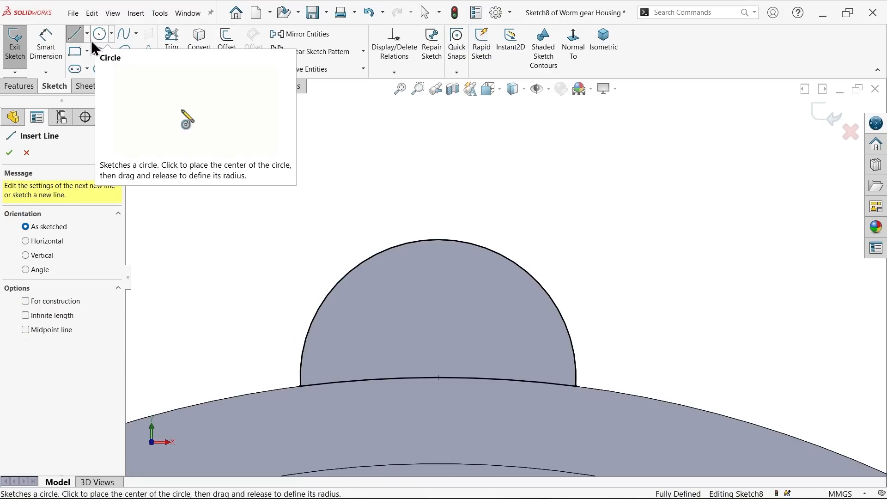
left_click(86, 33)
left_click(96, 61)
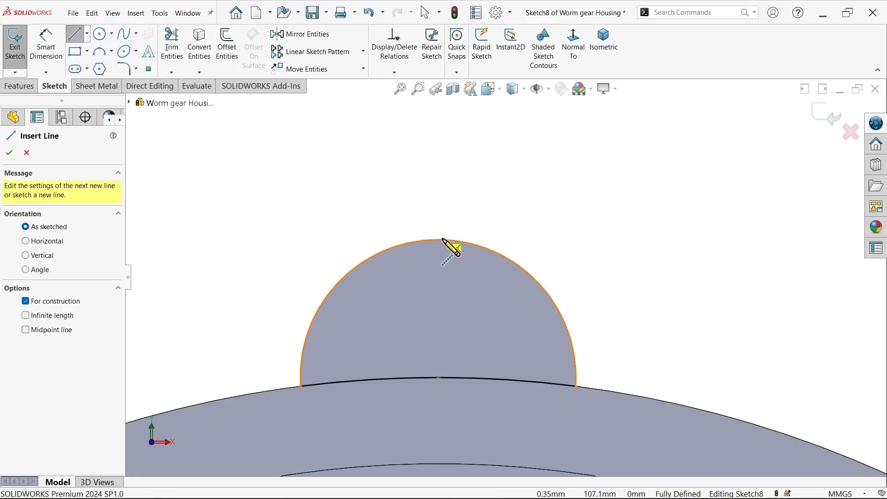
mouse_move(438, 239)
left_mouse_down()
mouse_move(447, 261)
mouse_move(439, 378)
left_mouse_up()
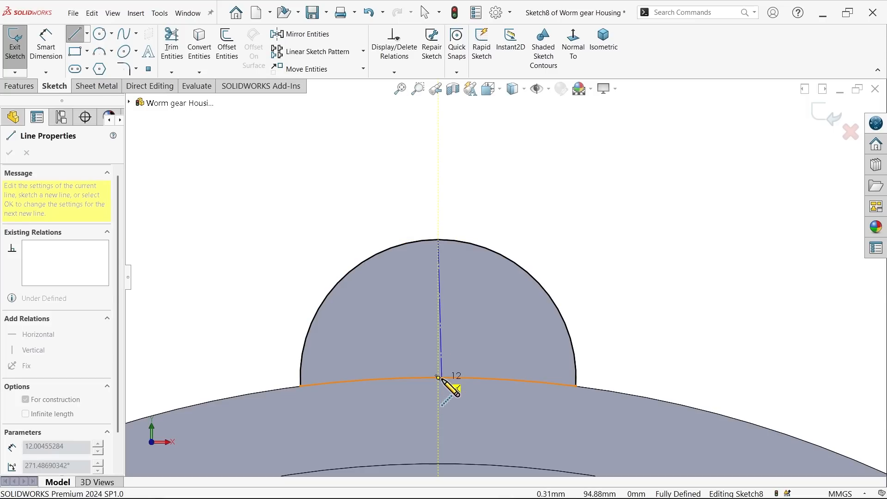
right_click(386, 197)
left_click(387, 204)
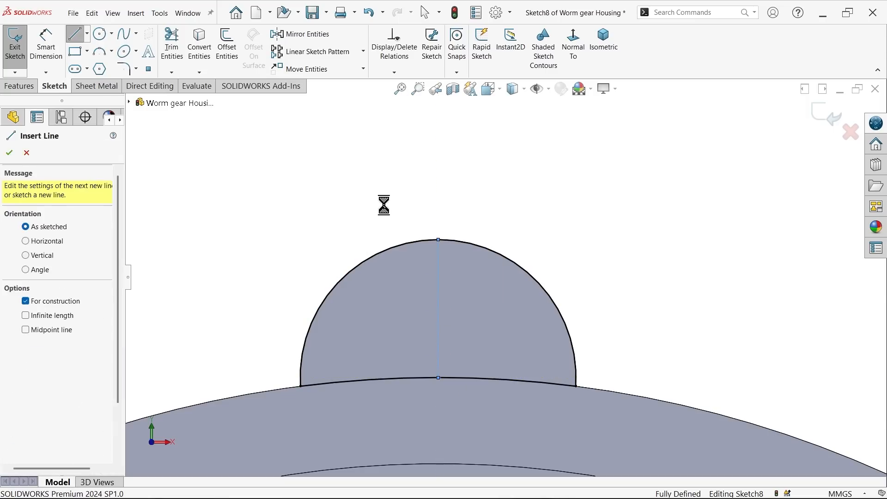
key("Escape")
Step: Trim away the half of the converted profile on the left side of the centerline
left_click(172, 54)
left_click_drag(321, 232, 356, 421)
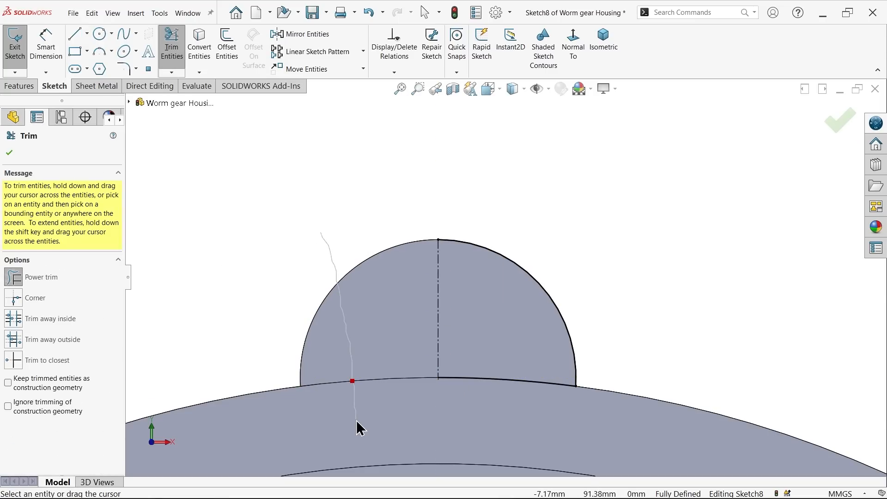
left_click(10, 154)
Step: Revolve the half profile 180 degrees about the centerline, closing the sketch automatically, to add a merged spherical end to the boss
left_click(25, 87)
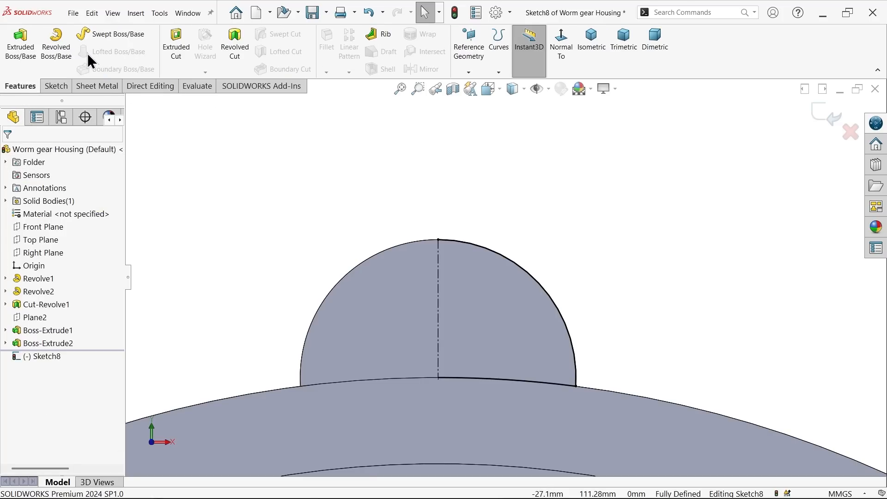
left_click(56, 46)
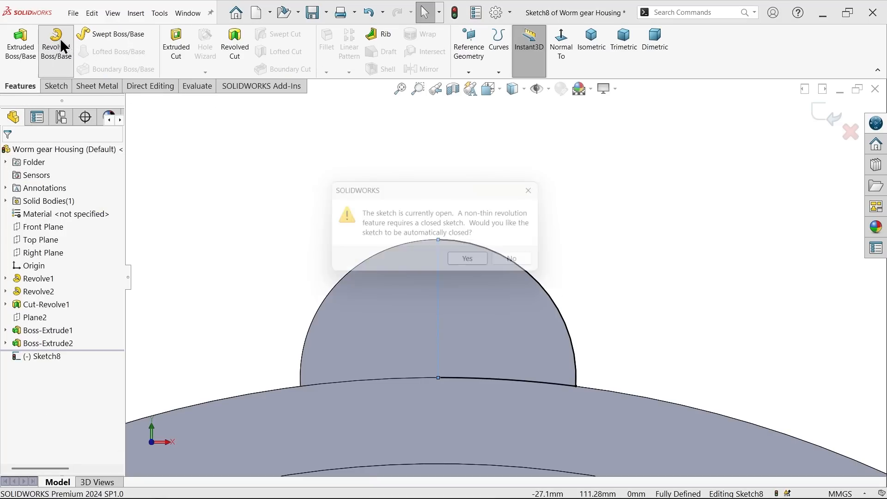
left_click(474, 263)
middle_click_drag(526, 241, 568, 191)
key("ctrl+7")
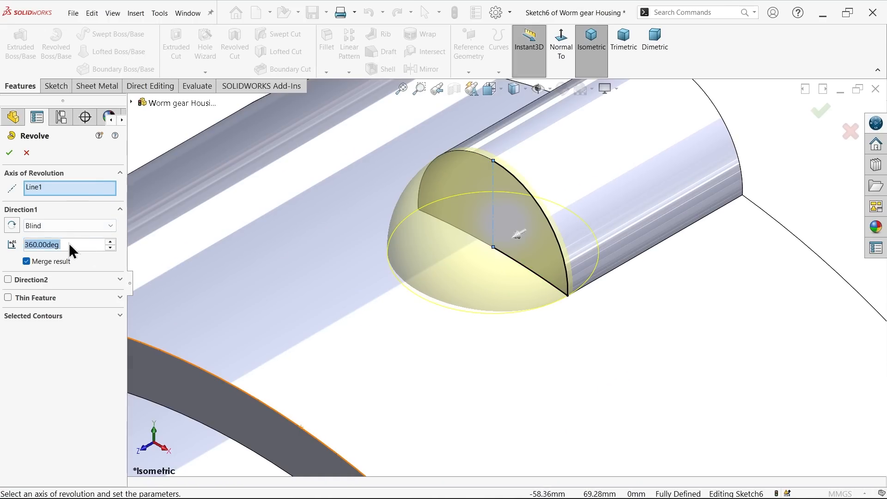
type("180")
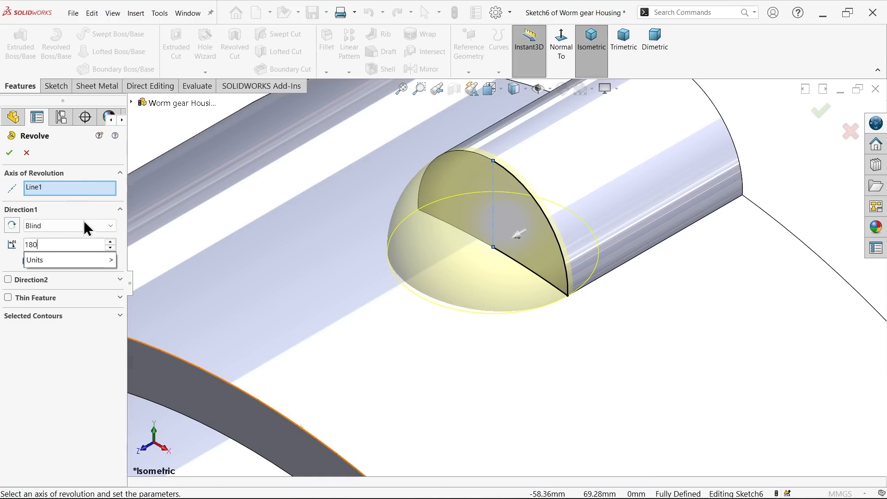
scroll(436, 335, "up", 3)
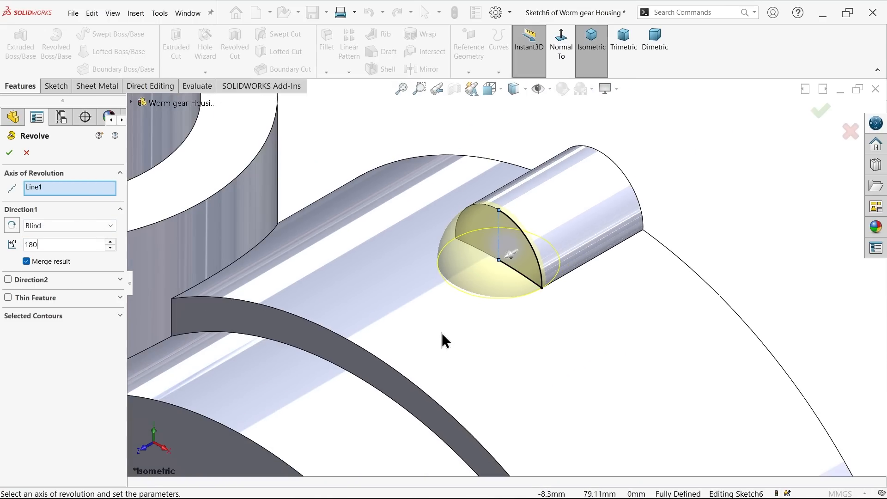
left_click(761, 179)
scroll(575, 222, "down", 2)
middle_click_drag(532, 246, 456, 200)
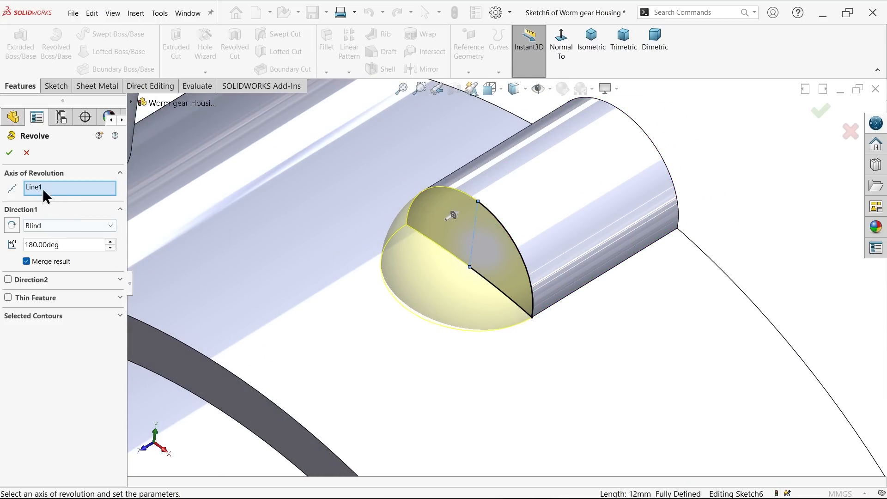
left_click(9, 152)
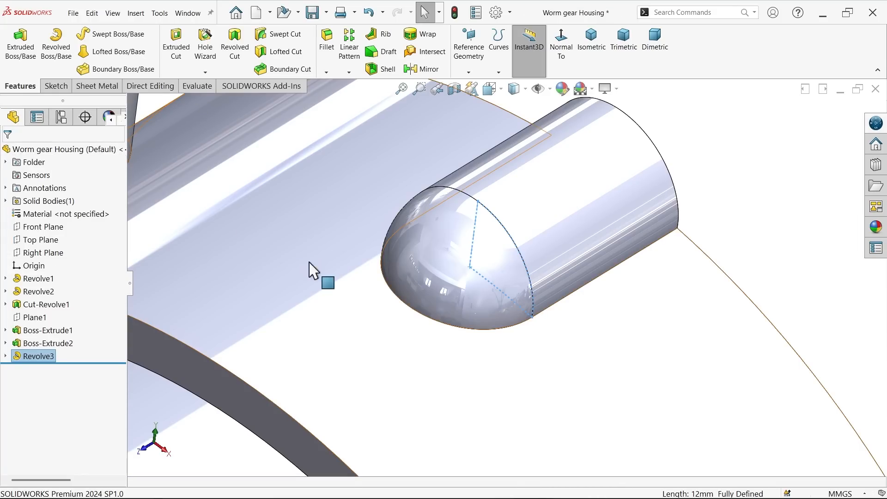
Step: Fillet the edge where the spherical-ended rim boss meets the housing with a 2 mm radius
left_click(679, 207)
scroll(558, 273, "down", 1)
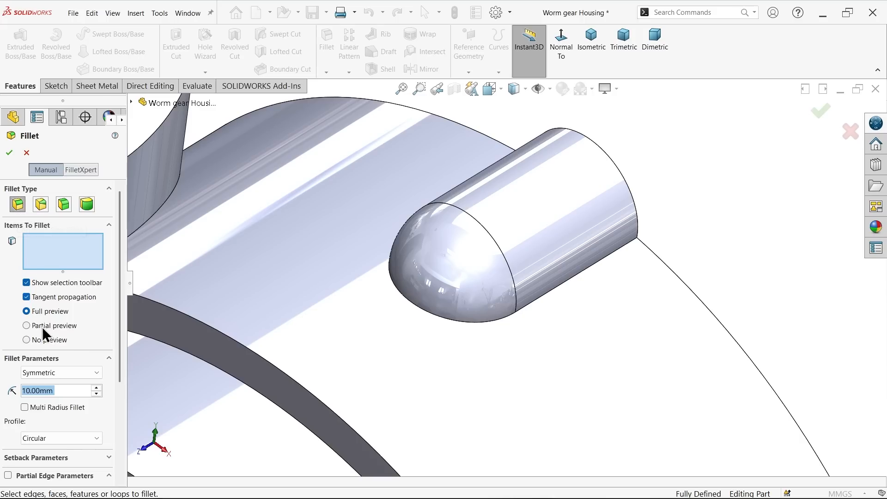
type("2")
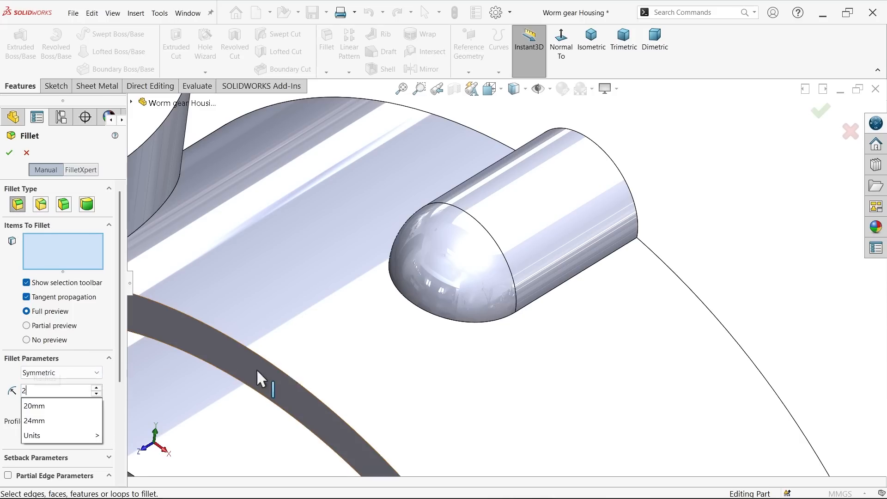
left_click(546, 296)
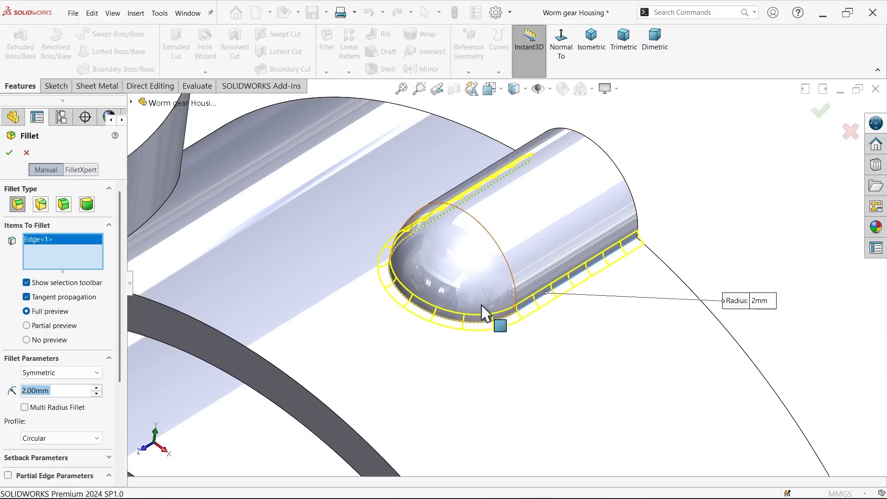
left_click(9, 152)
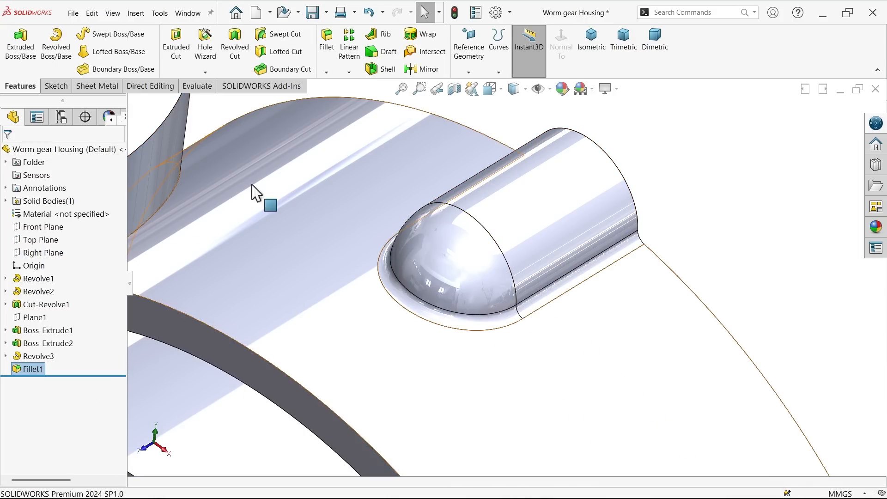
Step: Turn off the reflective RealView shading of the model while facing the rim boss's front face
scroll(524, 243, "up", 5)
middle_click_drag(526, 244, 567, 253)
scroll(571, 260, "down", 4)
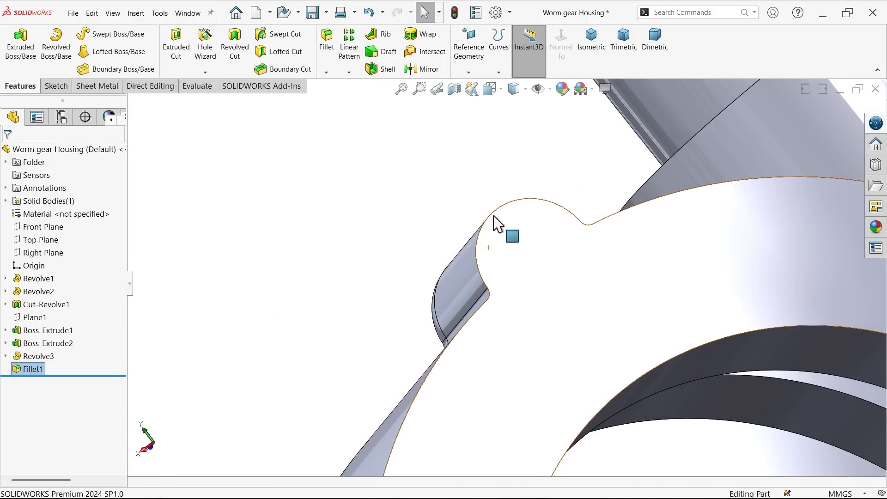
left_click(612, 87)
left_click(609, 104)
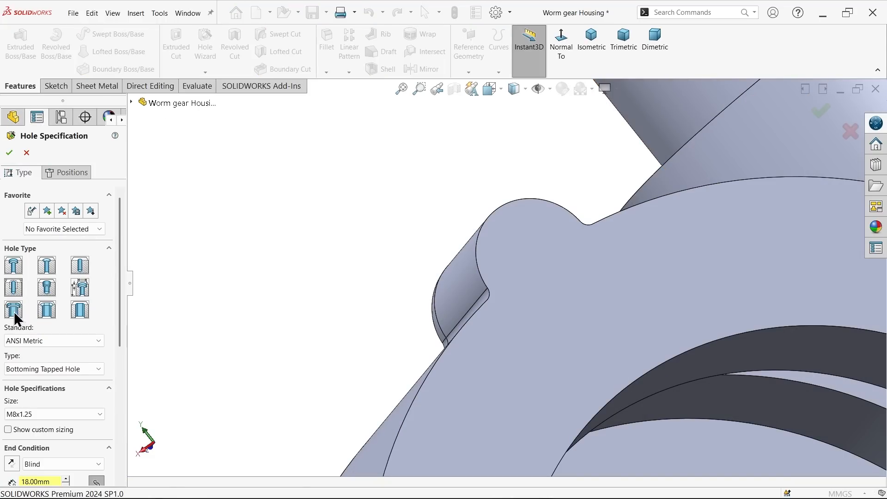
Step: Set up an ANSI Metric M8x1.25 bottoming tapped hole, blind 27 mm deep up to the shoulder, with a 23 mm thread depth
left_click(24, 373)
left_click(26, 370)
left_click_drag(119, 321, 112, 373)
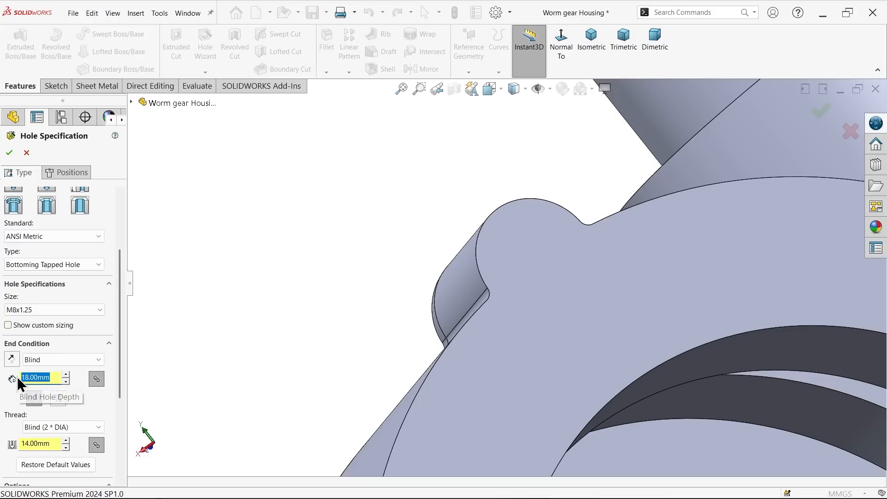
type("2")
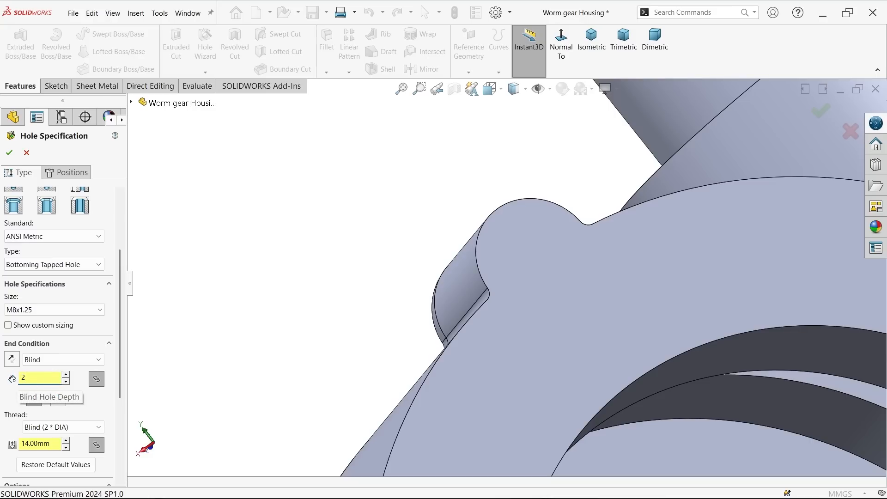
type("7")
key("Return")
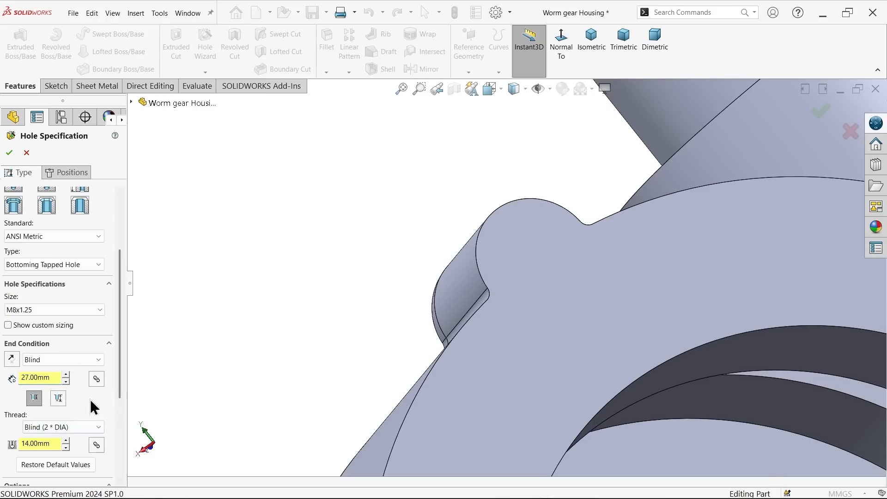
left_click(35, 402)
left_click(51, 442)
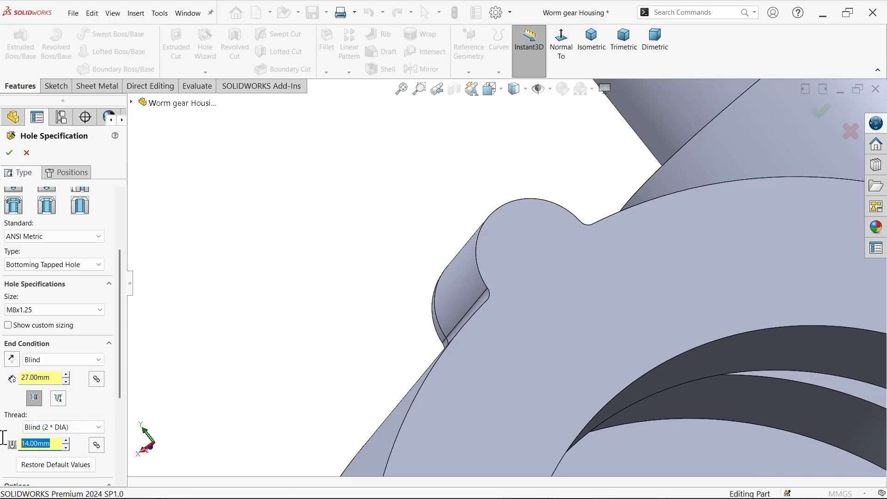
type("23")
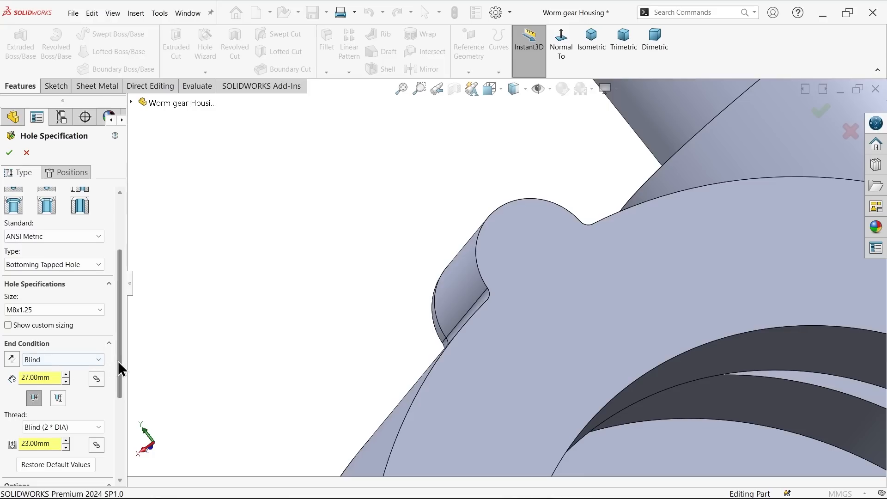
left_click_drag(122, 366, 120, 298)
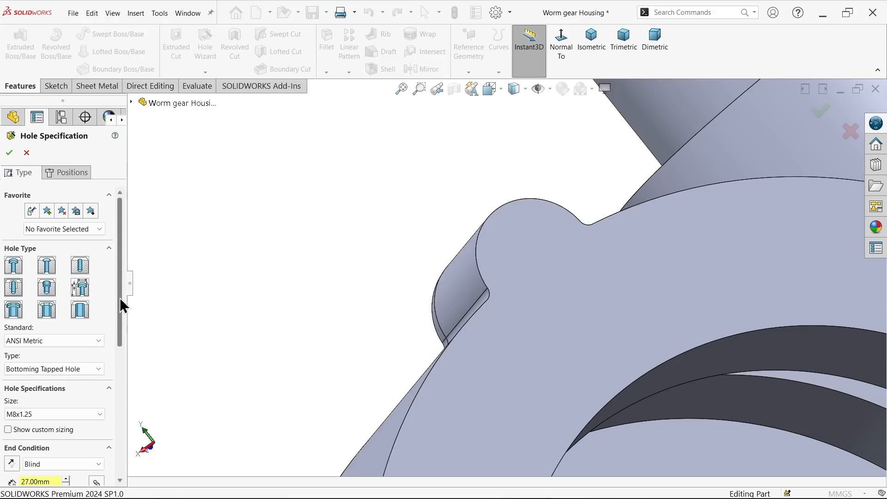
Step: Place the tapped hole on the housing's front face at the centre of the rim boss's arc and create it
left_click(76, 173)
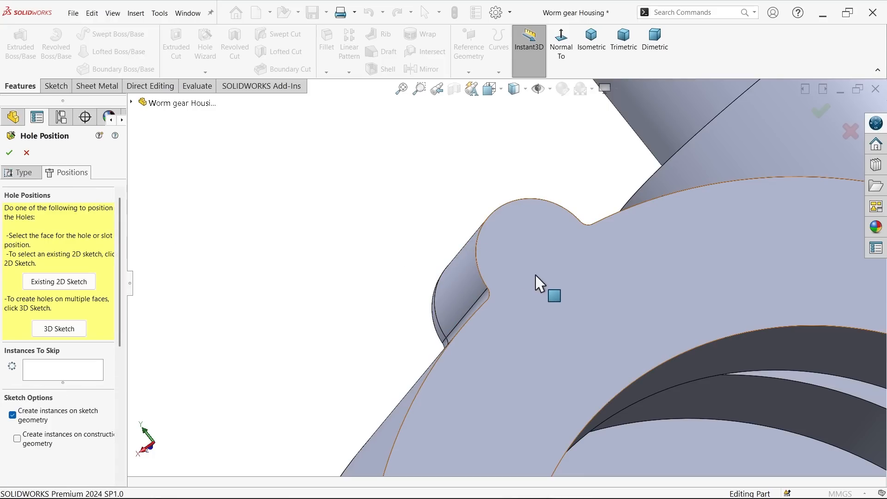
scroll(539, 273, "down", 4)
left_click(514, 253)
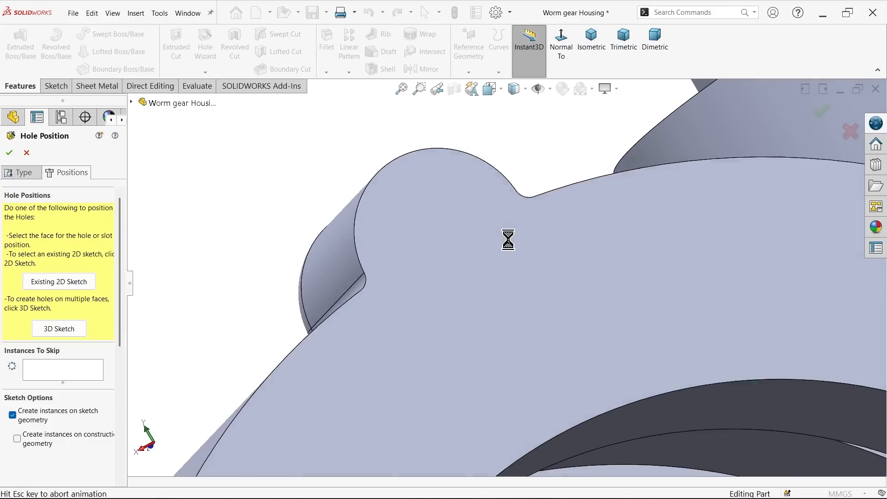
scroll(512, 243, "down", 3)
scroll(567, 271, "down", 4)
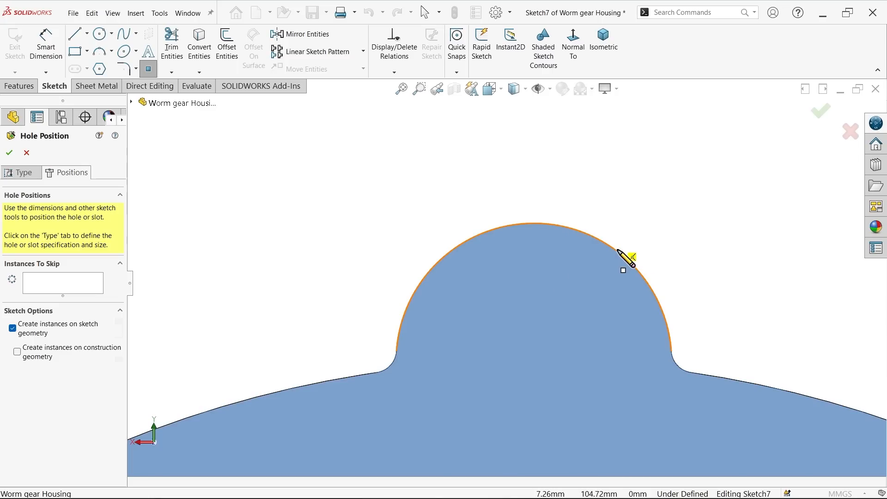
left_click(534, 361)
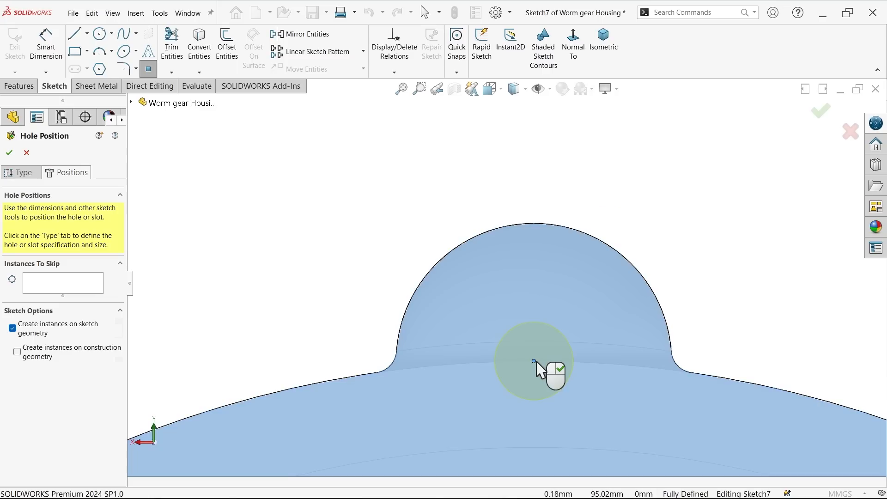
right_click(392, 160)
left_click(410, 198)
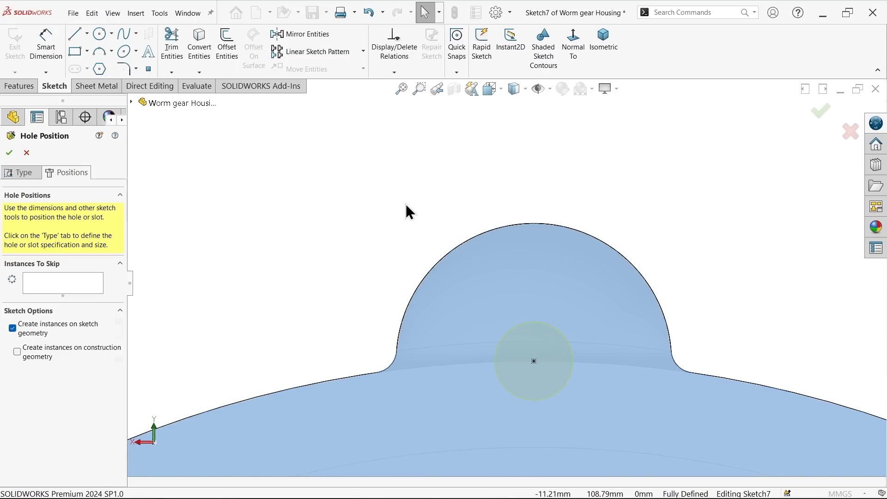
scroll(398, 216, "up", 3)
middle_click_drag(397, 223, 390, 272)
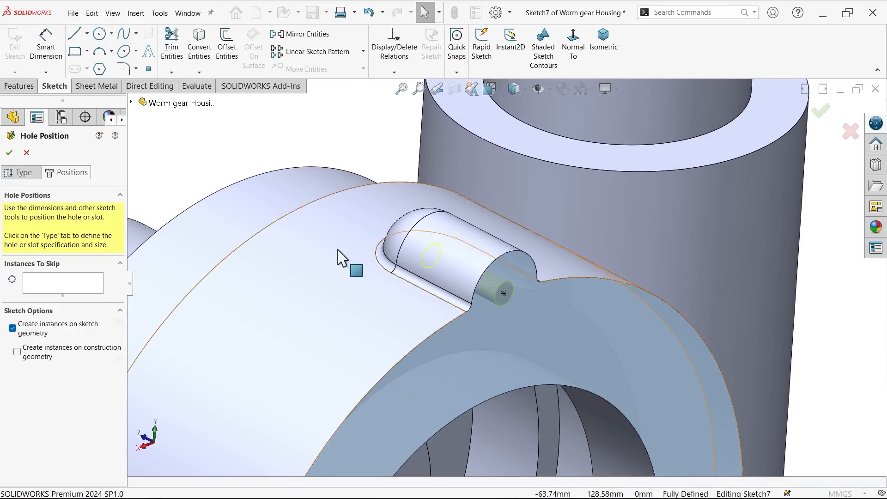
left_click(9, 153)
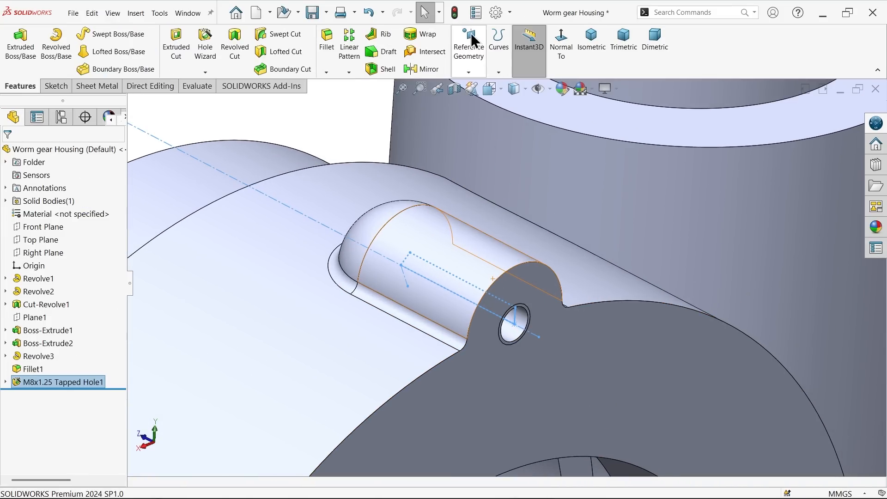
Step: Enable shaded cosmetic threads in the document's detailing properties and clear the hole feature selection
left_click(496, 12)
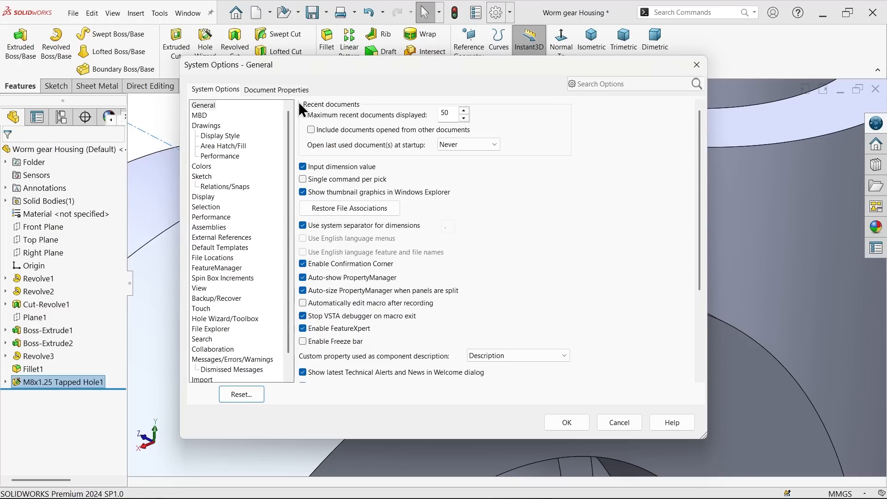
left_click(277, 89)
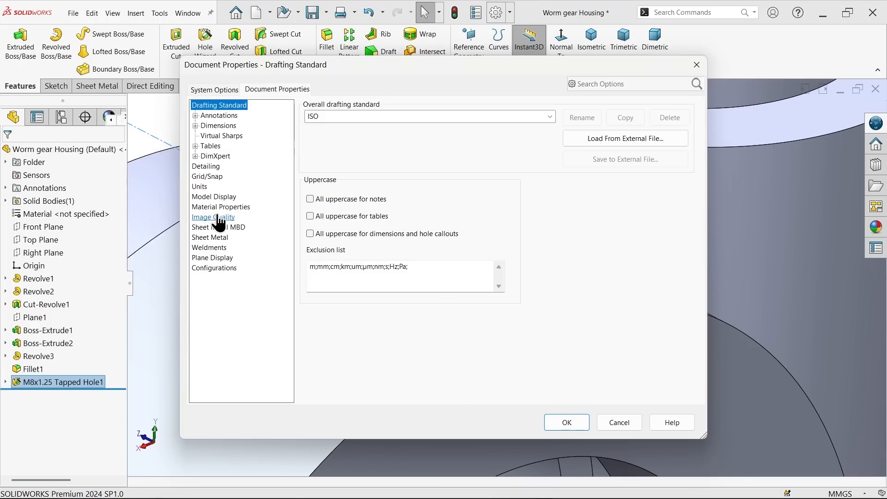
left_click(216, 167)
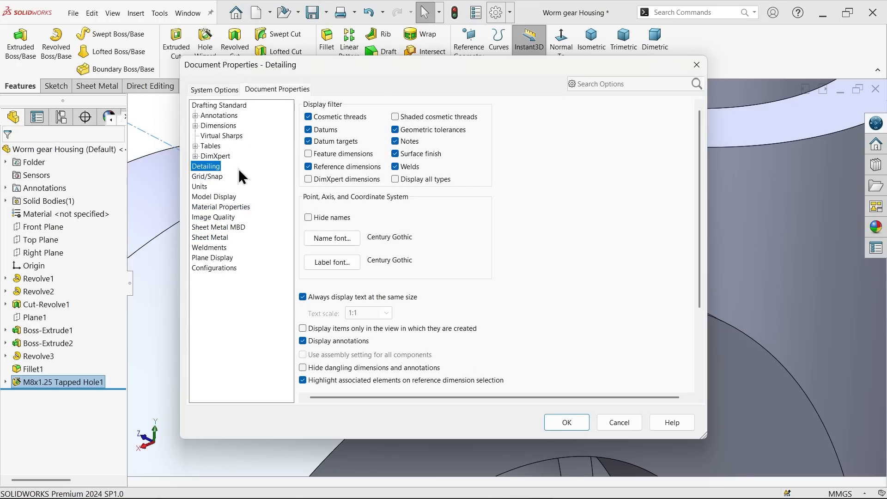
left_click(557, 423)
scroll(501, 319, "up", 10)
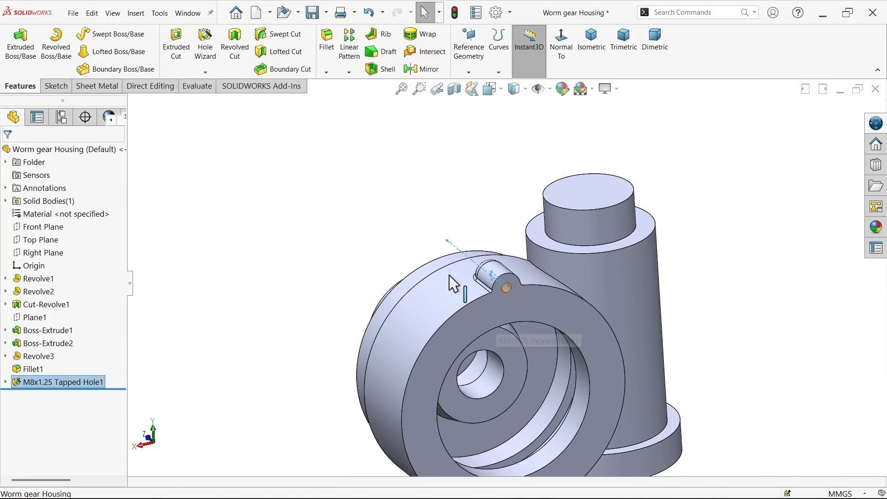
left_click(372, 222)
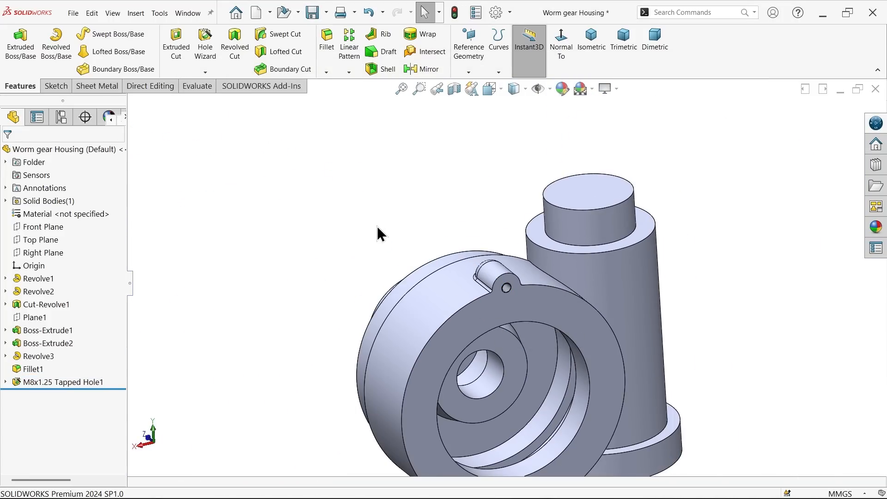
Step: Start a circular pattern about the rim's outer cylindrical face with 8 instances equally spaced over 360 degrees
scroll(461, 303, "up", 4)
scroll(504, 309, "down", 4)
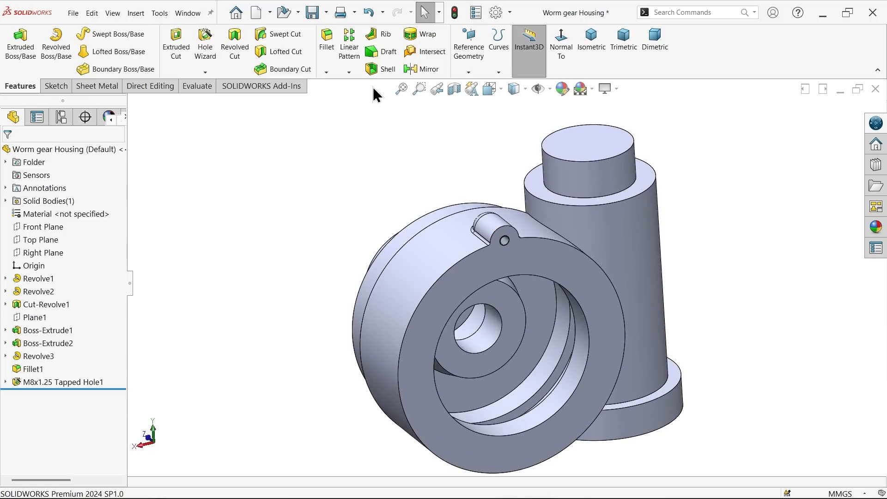
left_click(344, 72)
left_click(356, 94)
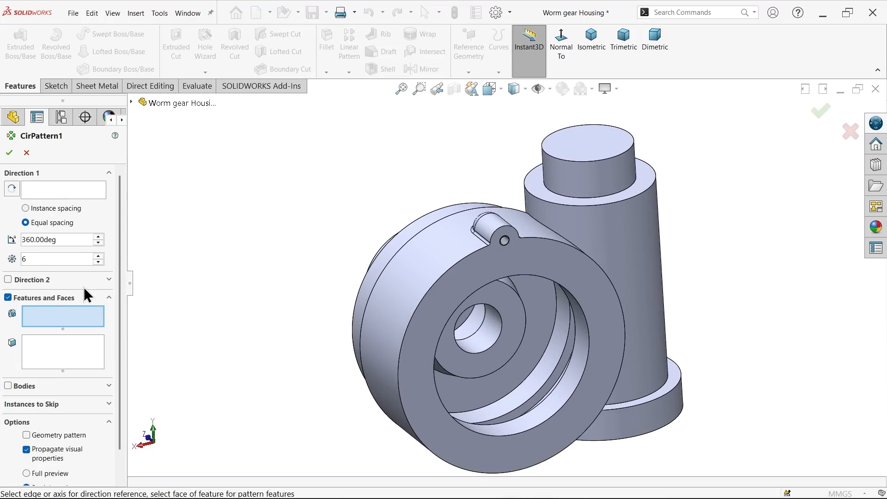
left_click(131, 102)
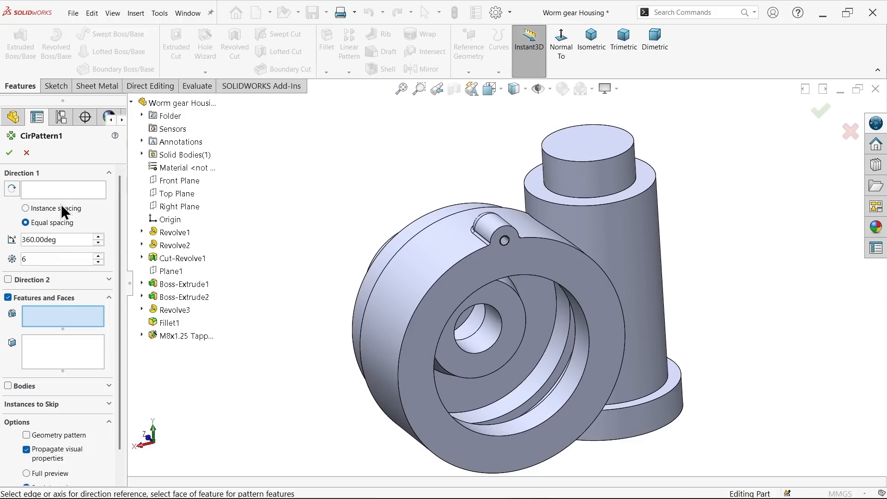
left_click(56, 190)
scroll(462, 296, "down", 4)
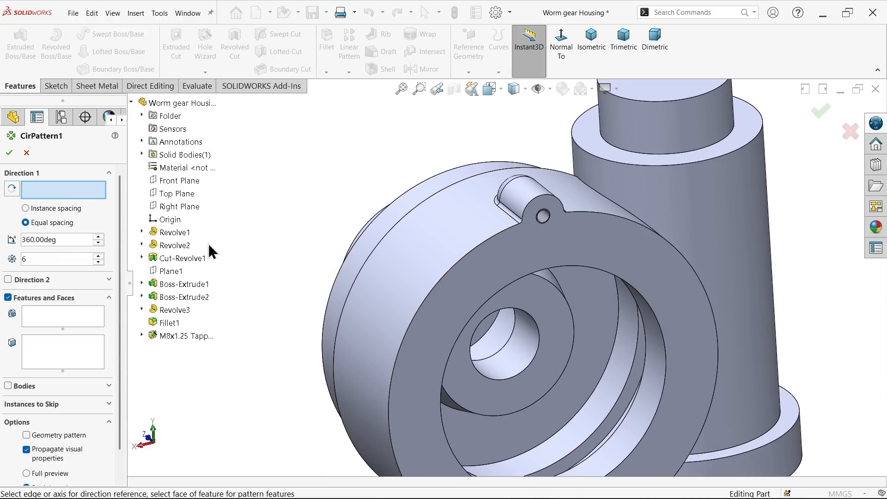
scroll(363, 264, "up", 4)
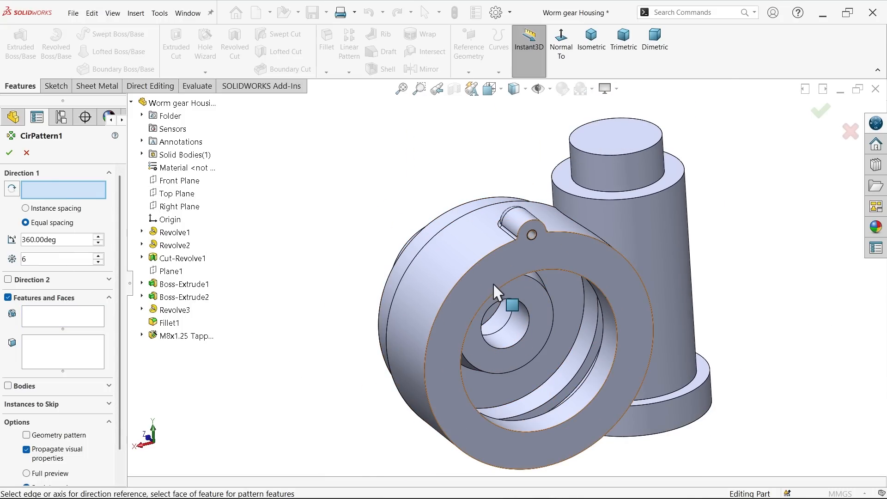
scroll(504, 305, "down", 2)
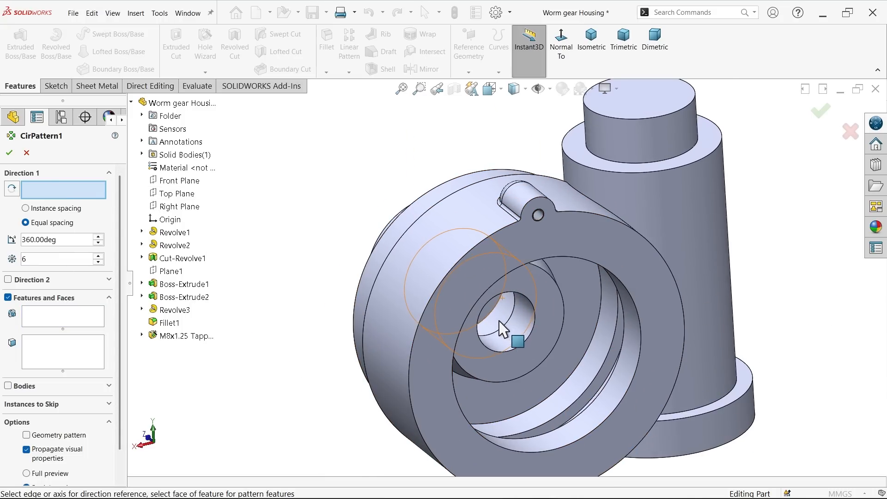
left_click(443, 239)
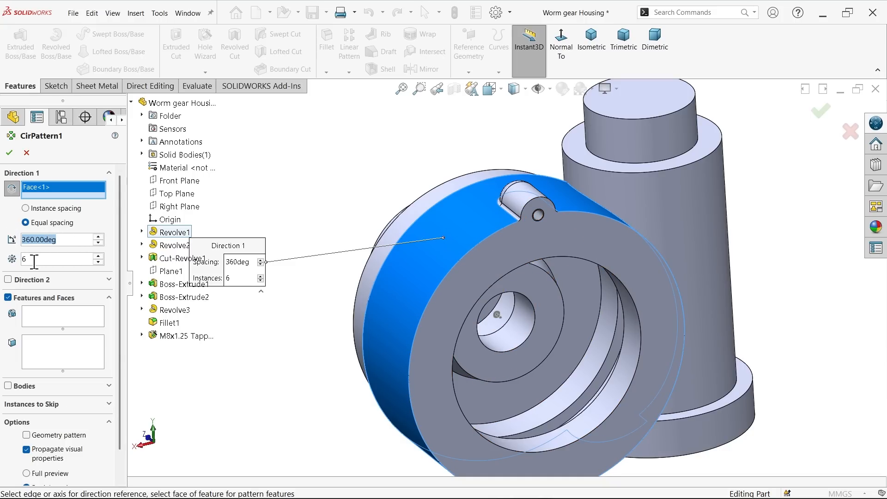
type("8")
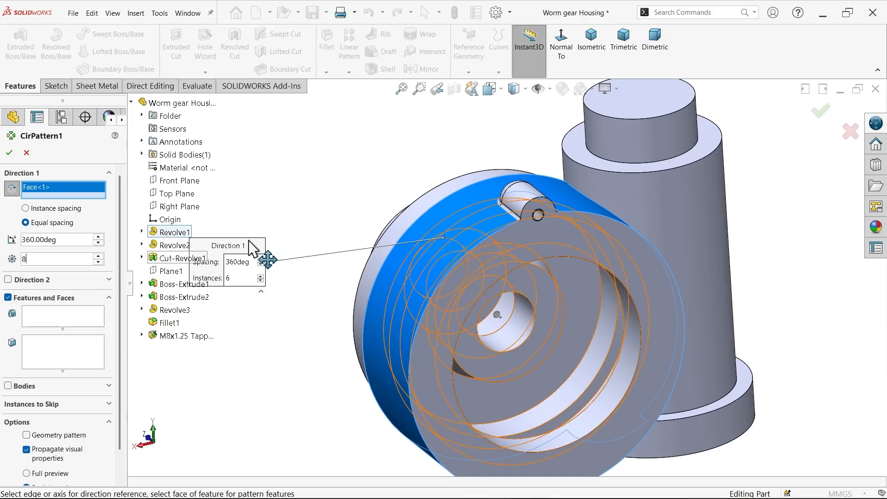
Step: Pattern the M8x1.25 tapped hole, the fillet, the spherical revolve and the boss extrusion around the rim and create the circular pattern
left_click(32, 325)
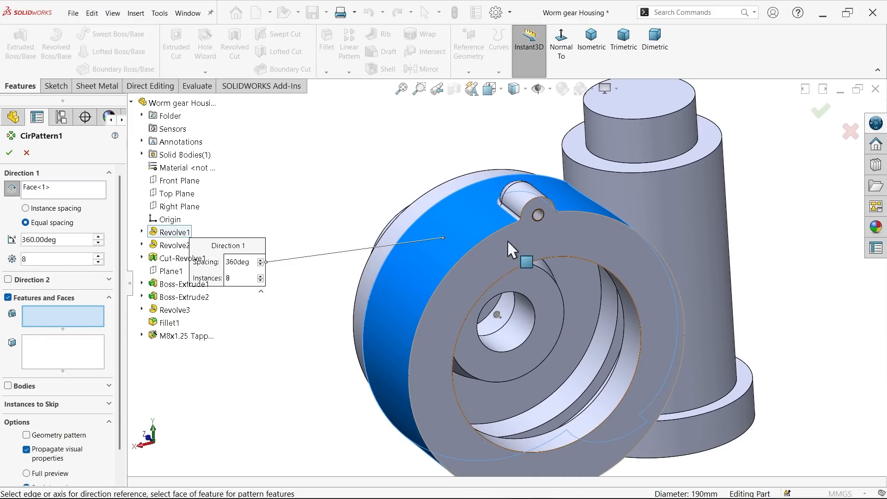
scroll(492, 248, "down", 3)
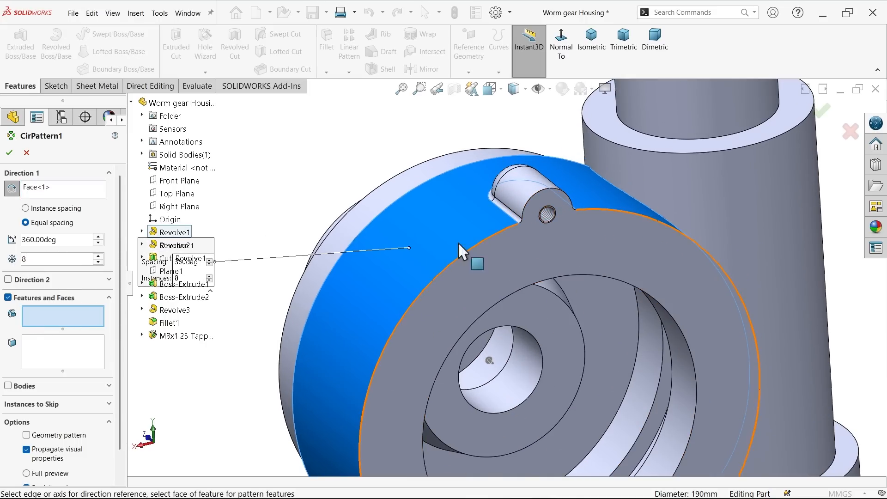
left_click(173, 336)
left_click(167, 322)
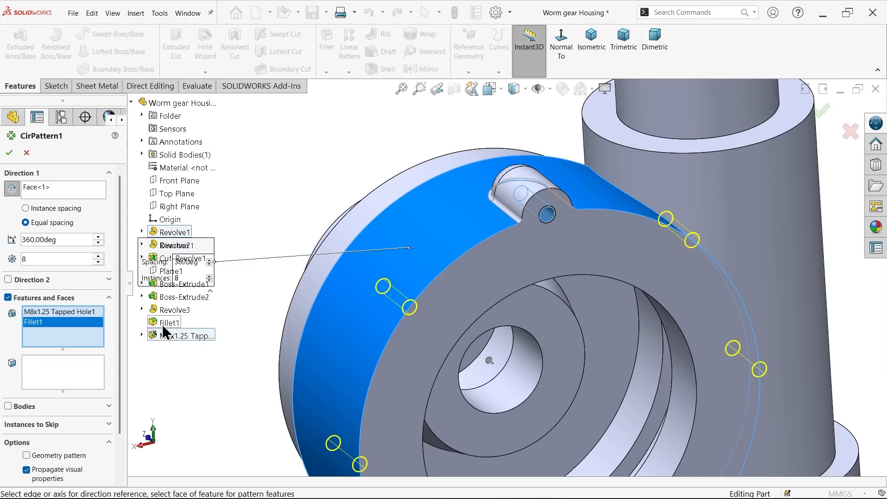
left_click(190, 312)
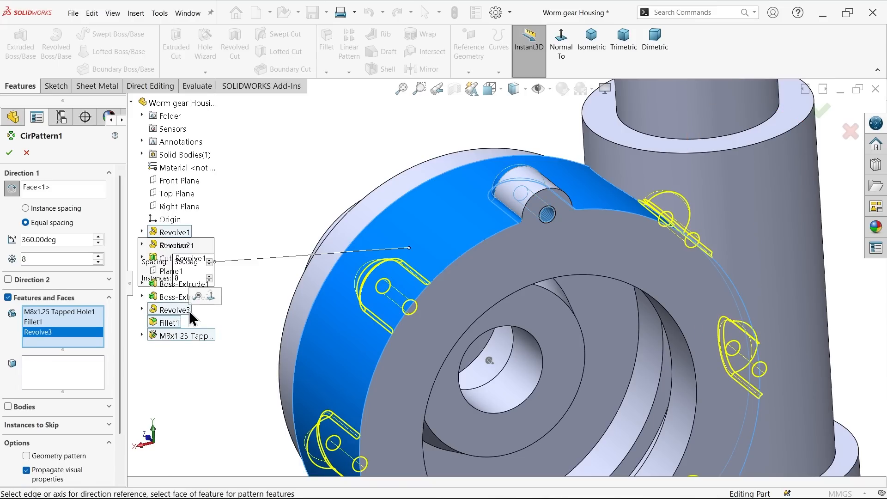
left_click(169, 298)
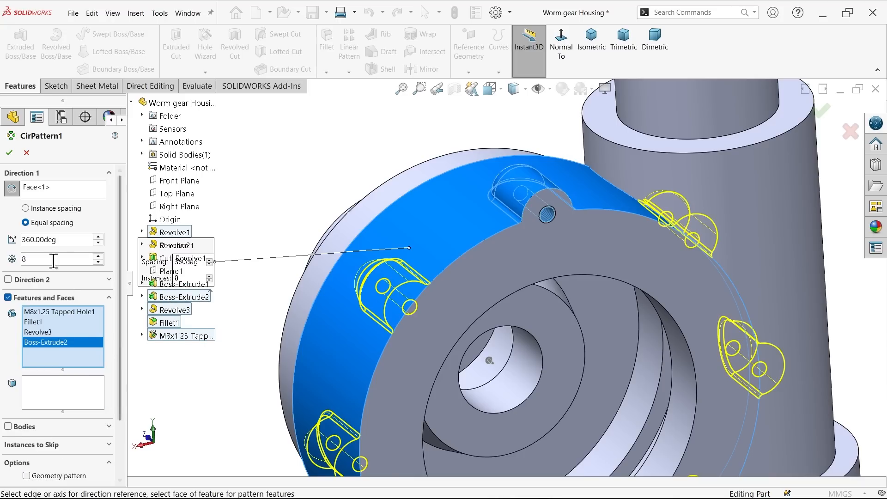
left_click(10, 153)
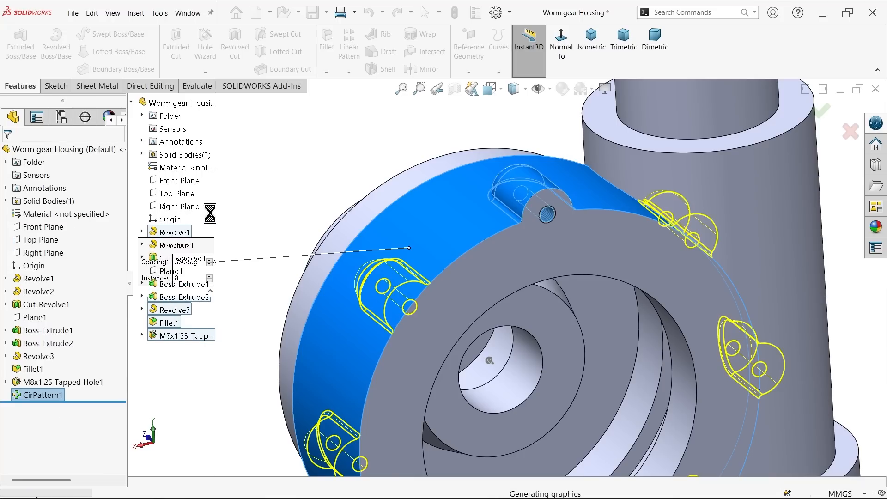
key("f")
scroll(489, 268, "up", 2)
scroll(567, 342, "down", 4)
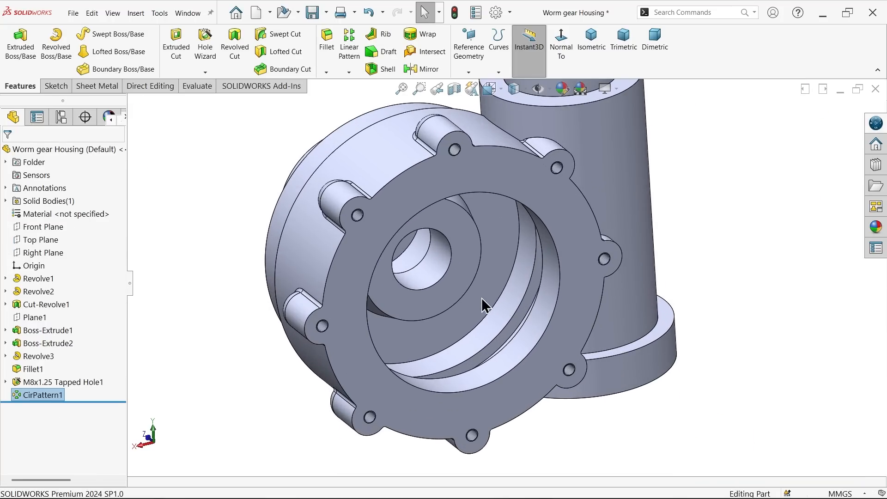
Step: Examine the front view and Section C-C of the reference drawing for the angled rim boss's angle, offset distance, diameter and thread
key("alt+Tab")
scroll(294, 115, "up", 1)
scroll(294, 115, "up", 5)
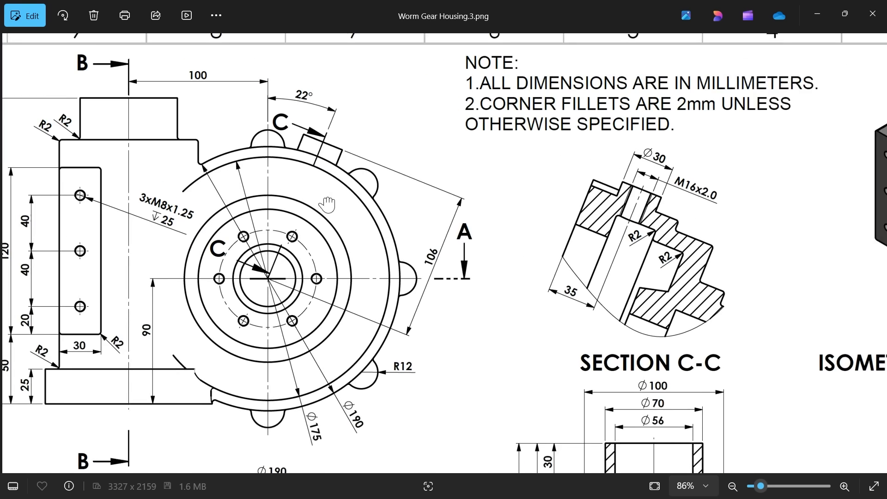
left_click_drag(308, 191, 358, 227)
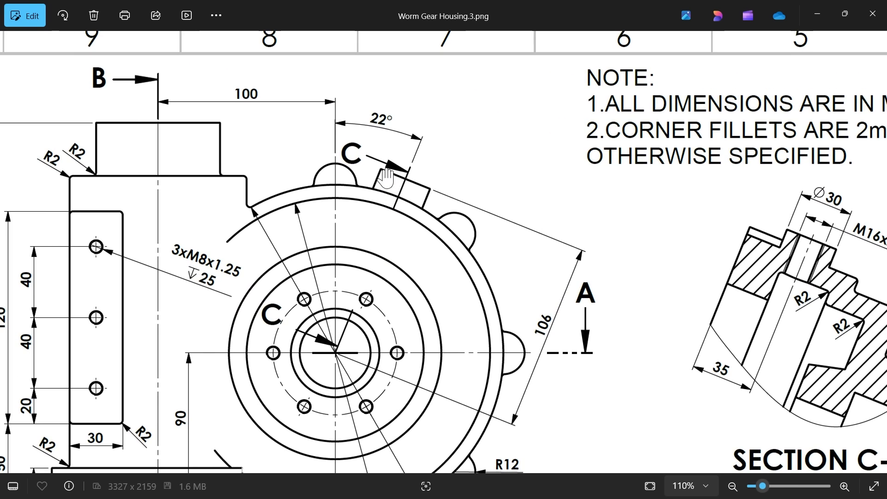
left_click_drag(390, 276, 379, 250)
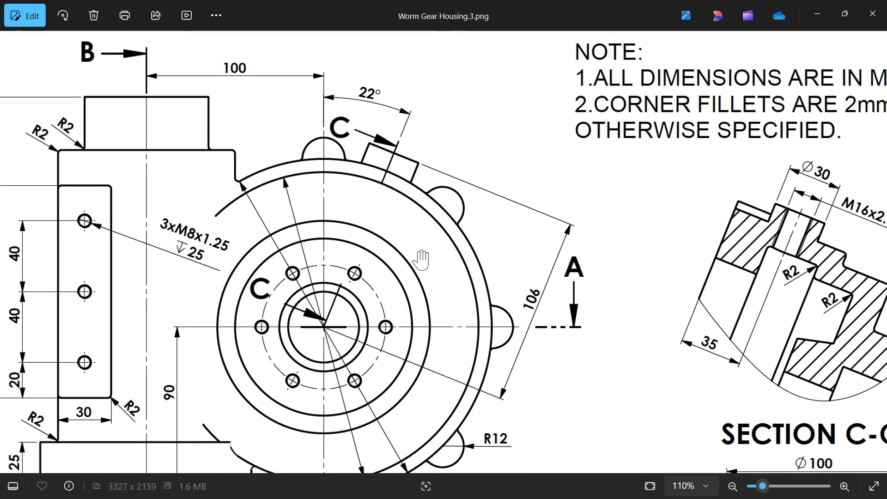
left_click_drag(480, 261, 337, 227)
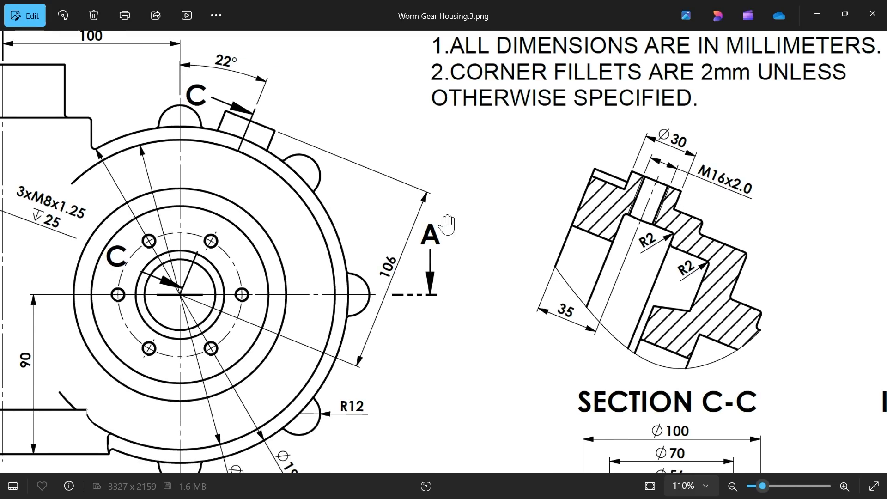
left_click_drag(522, 238, 447, 220)
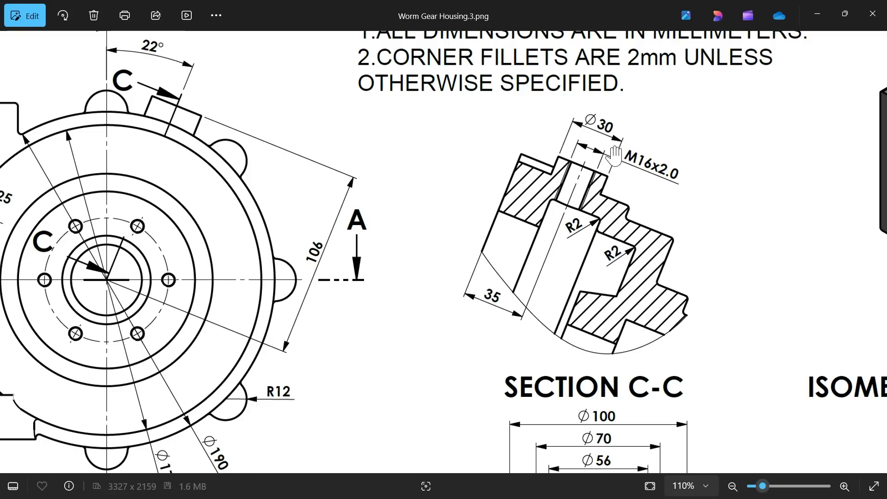
mouse_move(498, 266)
left_mouse_down()
mouse_move(538, 214)
mouse_move(539, 233)
left_mouse_up()
scroll(539, 233, "down", 3)
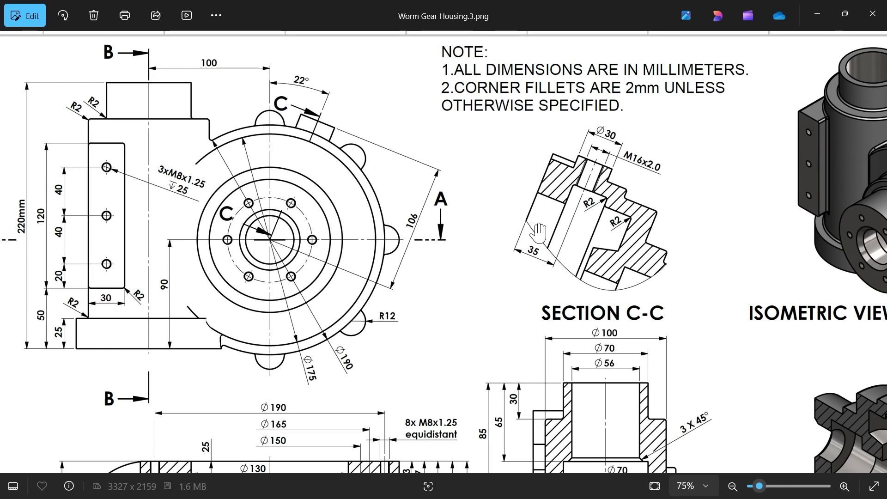
scroll(572, 222, "down", 4)
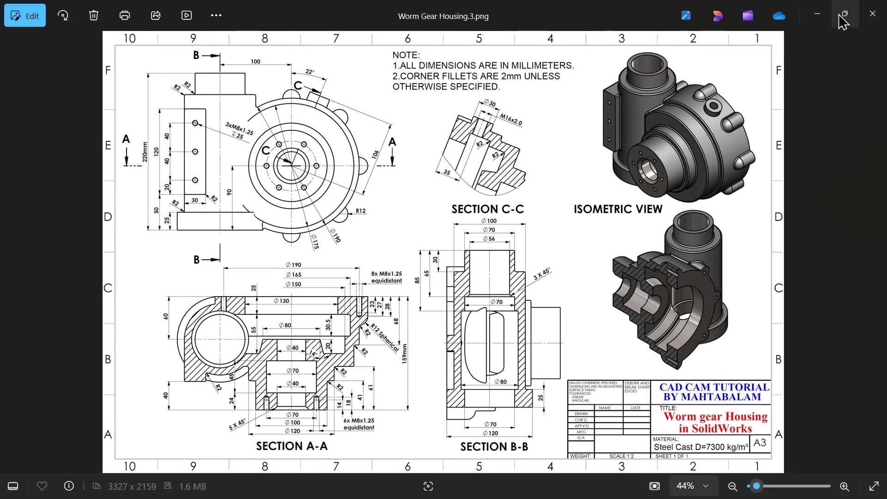
left_click(836, 14)
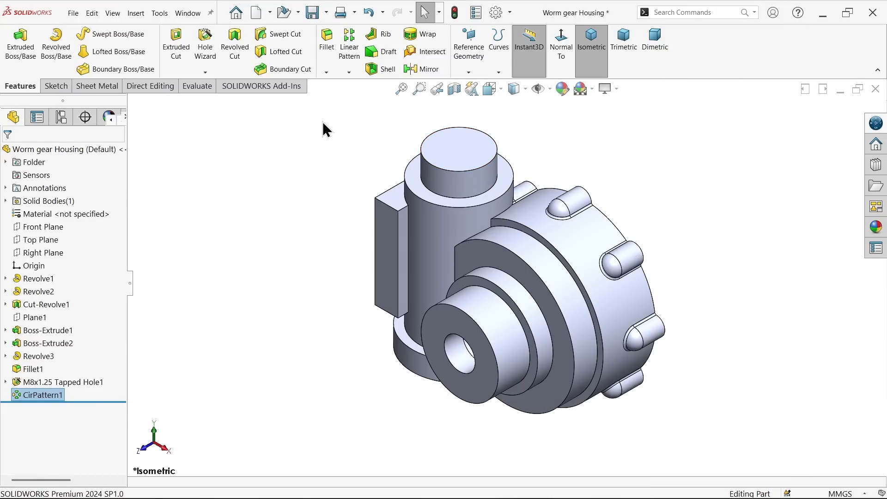
Step: Clear the selection and show the temporary axes of the housing's cylindrical features
left_click(322, 122)
left_click(469, 73)
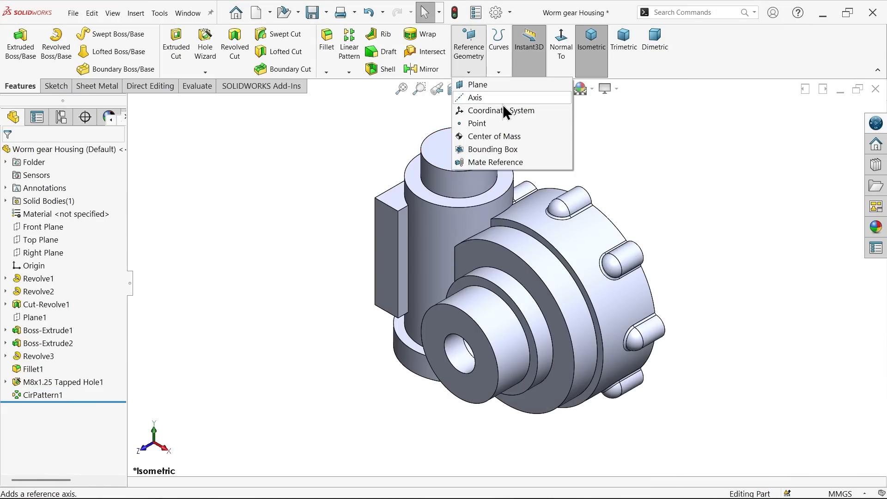
left_click(550, 88)
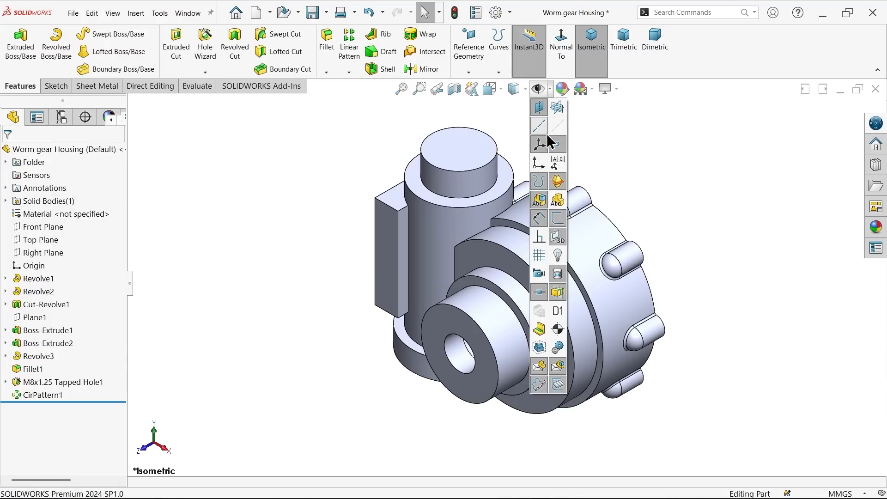
left_click(559, 129)
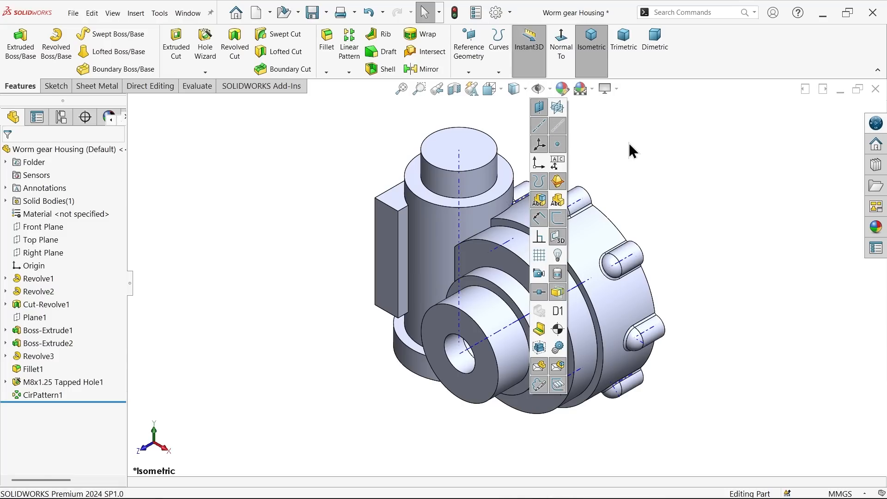
Step: Start a reference plane from the upright cylinder's top face and the central axis of the large round housing
left_click(468, 74)
left_click(466, 84)
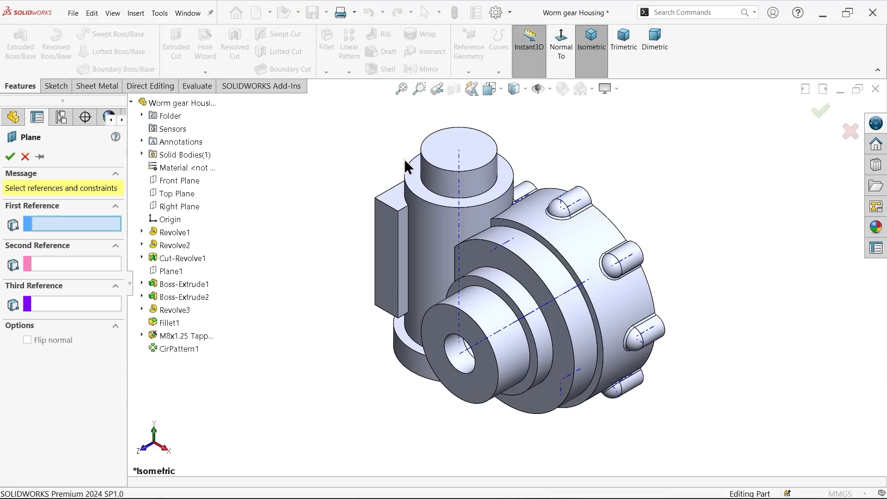
left_click(492, 159)
middle_click_drag(703, 171, 628, 170)
scroll(563, 294, "down", 2)
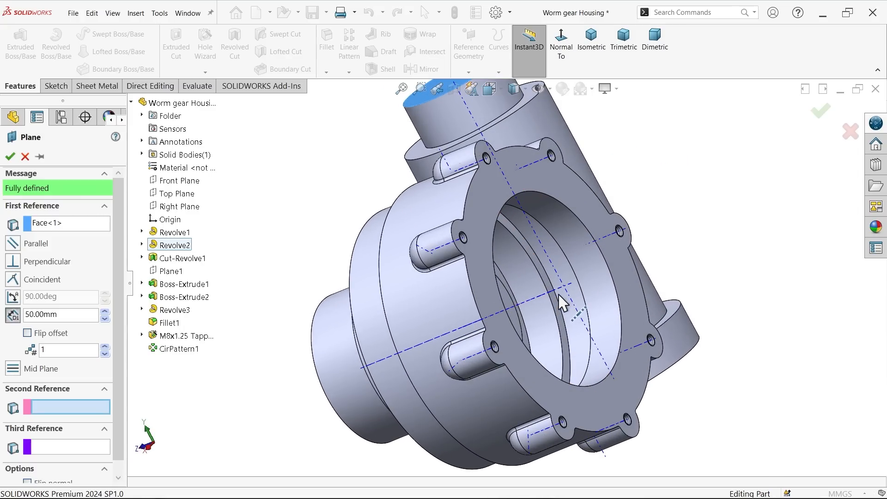
left_click(561, 297)
middle_click_drag(687, 242, 776, 248)
scroll(545, 279, "up", 3)
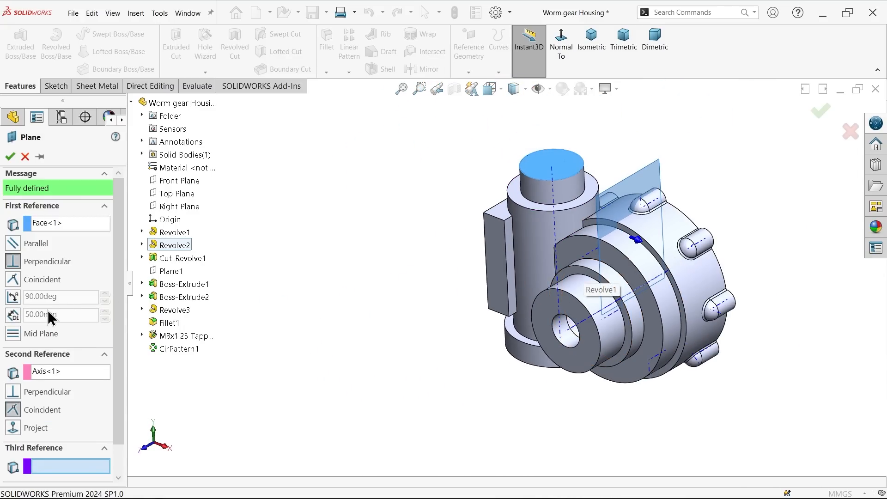
Step: Set the plane at an angle of 22 degrees to the top face and create it
left_click(15, 301)
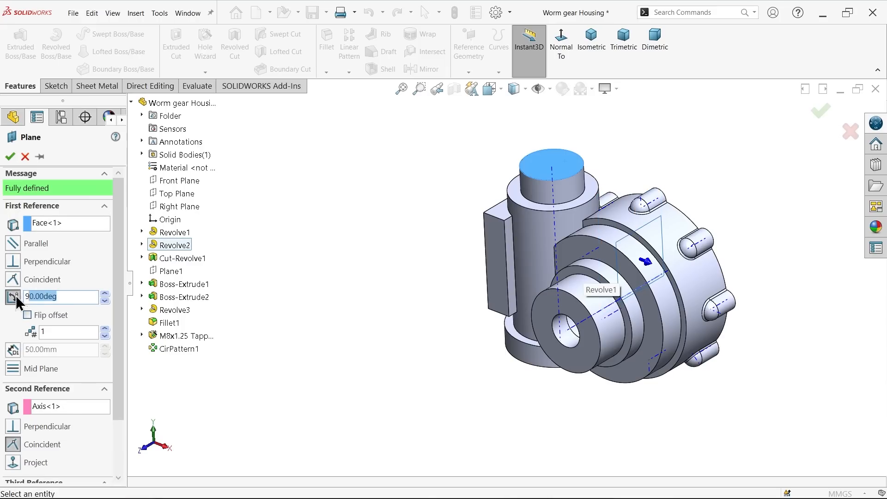
type("22")
key("Return")
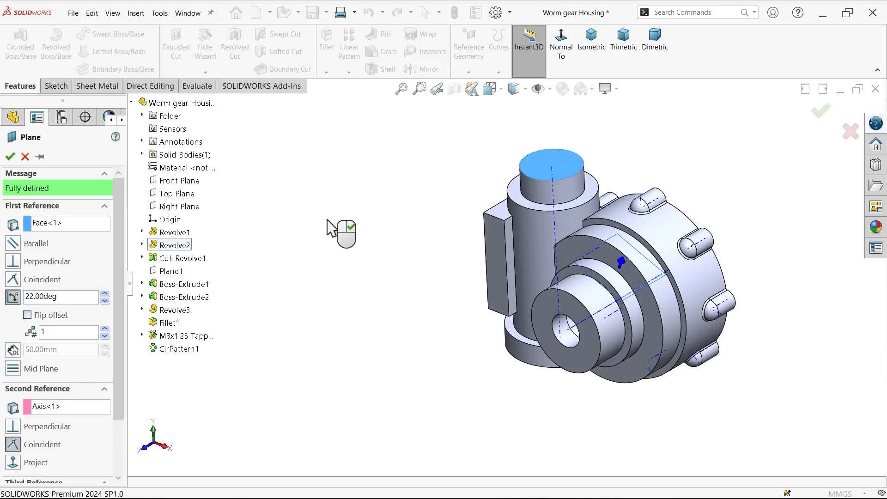
scroll(673, 294, "down", 3)
scroll(742, 241, "up", 3)
middle_click_drag(742, 242, 766, 179)
scroll(452, 292, "down", 4)
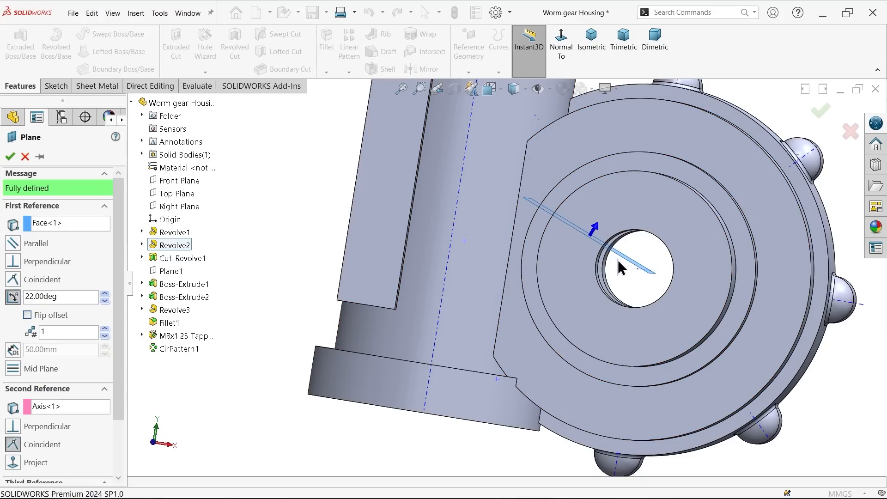
scroll(617, 259, "up", 3)
left_click(10, 157)
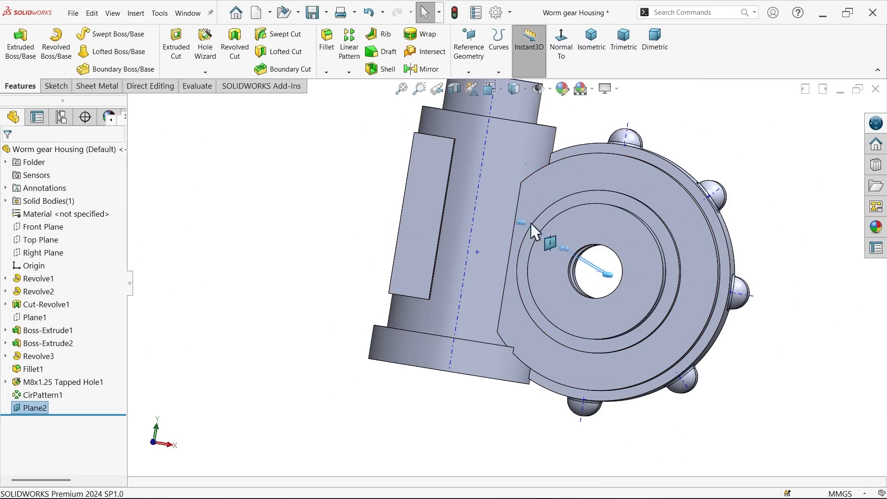
Step: Create a reference plane offset 106 mm from the 22-degree plane, towards the outside of the rim
middle_click_drag(362, 220, 335, 251)
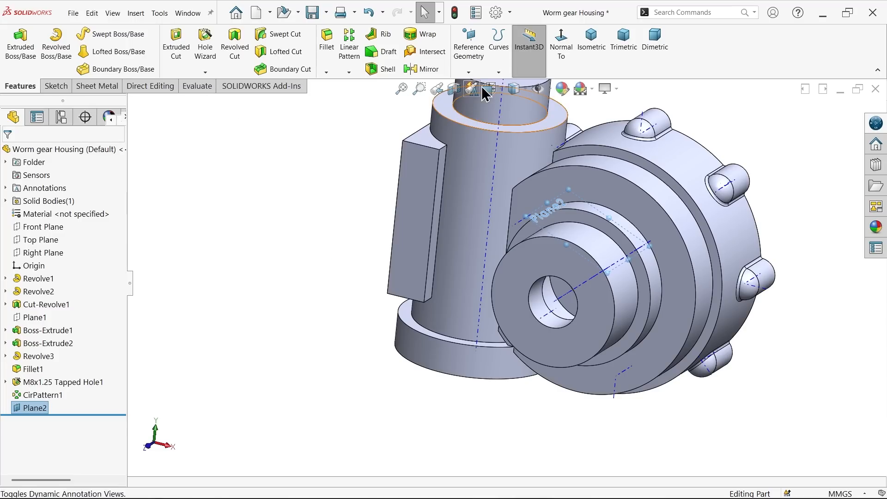
left_click(469, 72)
left_click(475, 84)
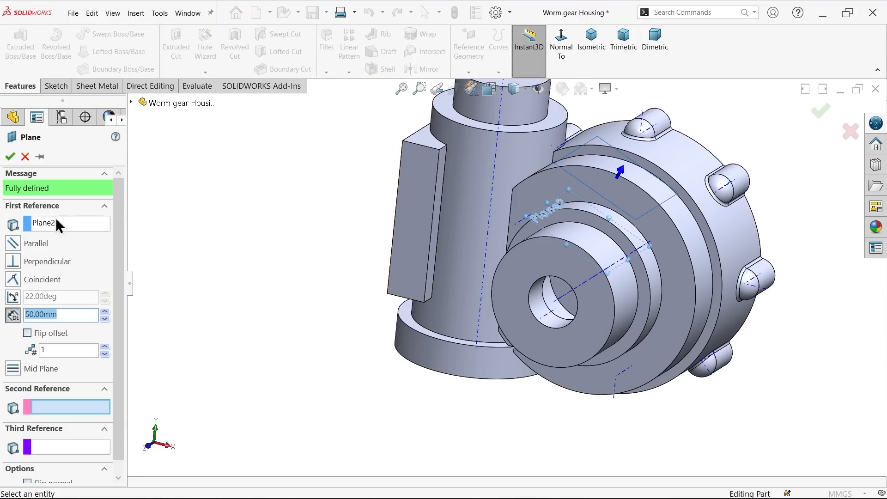
left_click(46, 226)
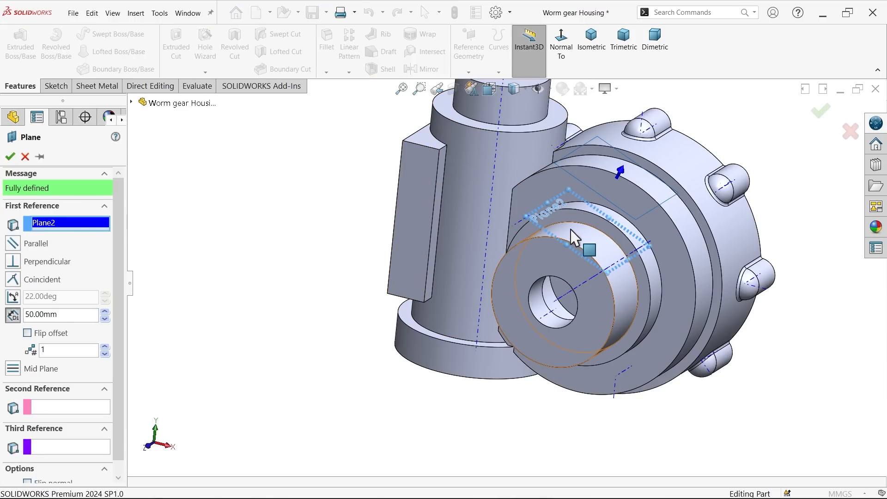
left_click_drag(75, 310, 24, 314)
type("106")
key("Return")
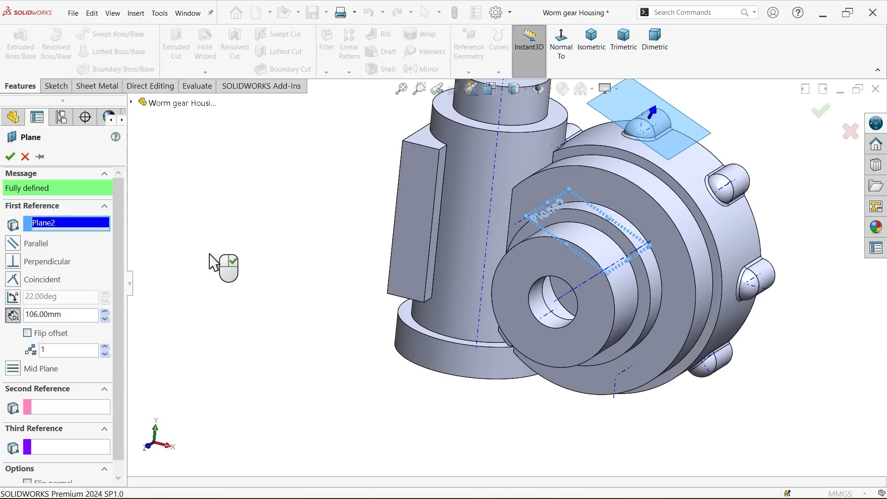
scroll(508, 258, "up", 3)
scroll(584, 194, "down", 3)
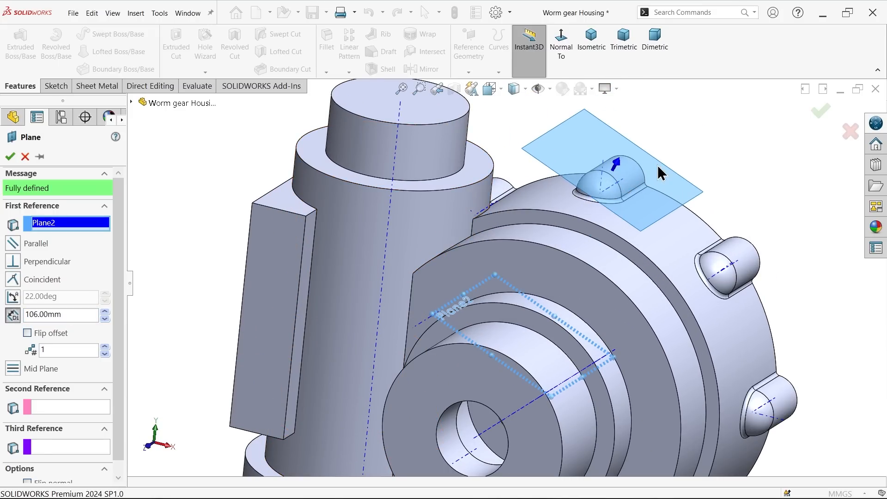
left_click(9, 158)
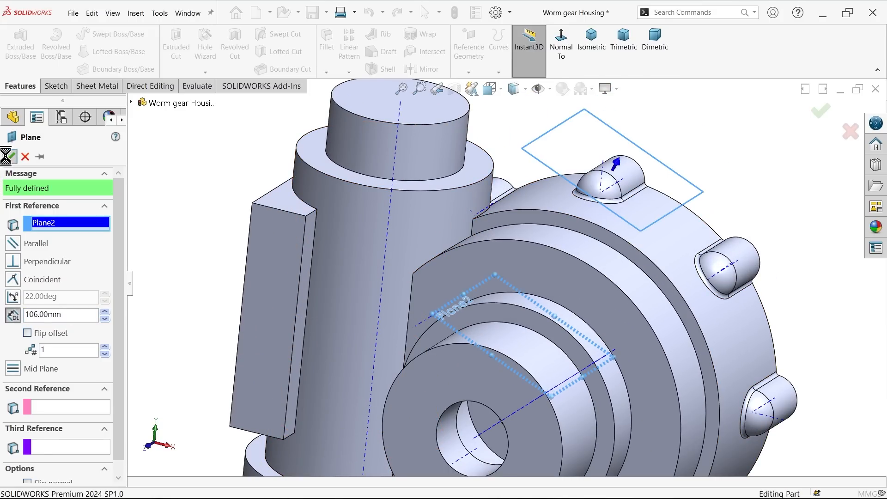
Step: Hide the temporary axes and the 22-degree plane, leaving the 106 mm offset plane displayed
left_click(549, 90)
left_click(557, 132)
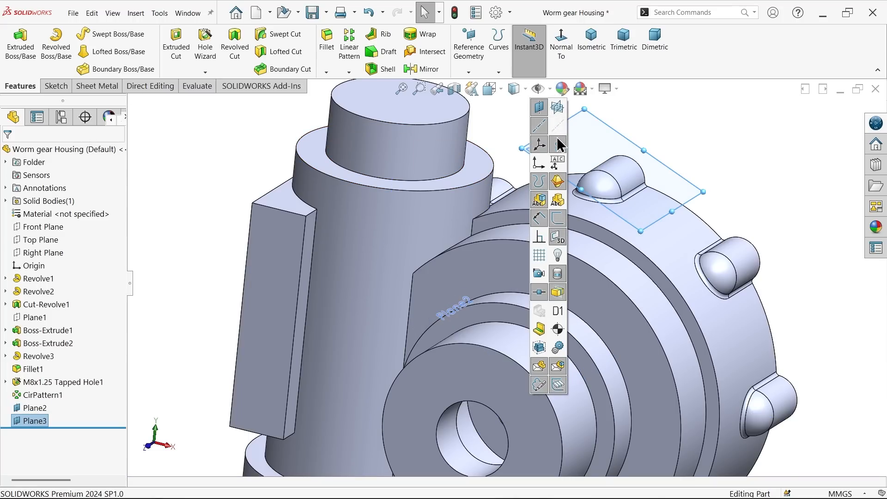
left_click(449, 310)
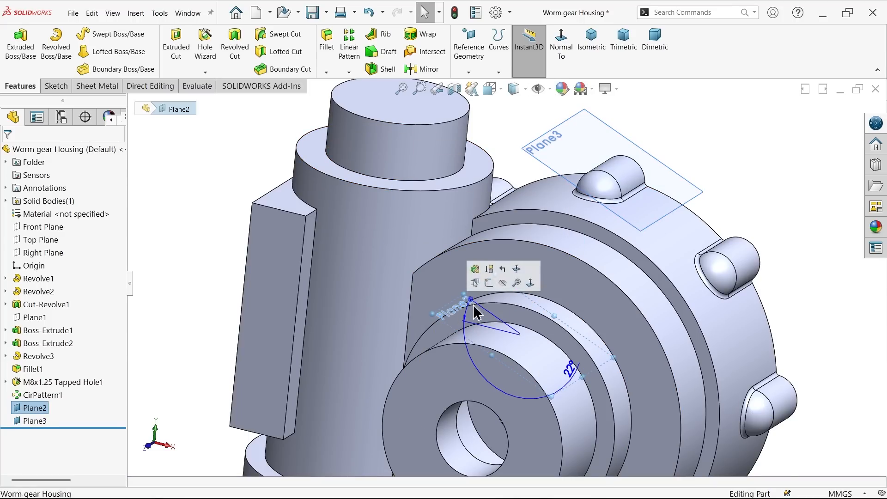
left_click(503, 283)
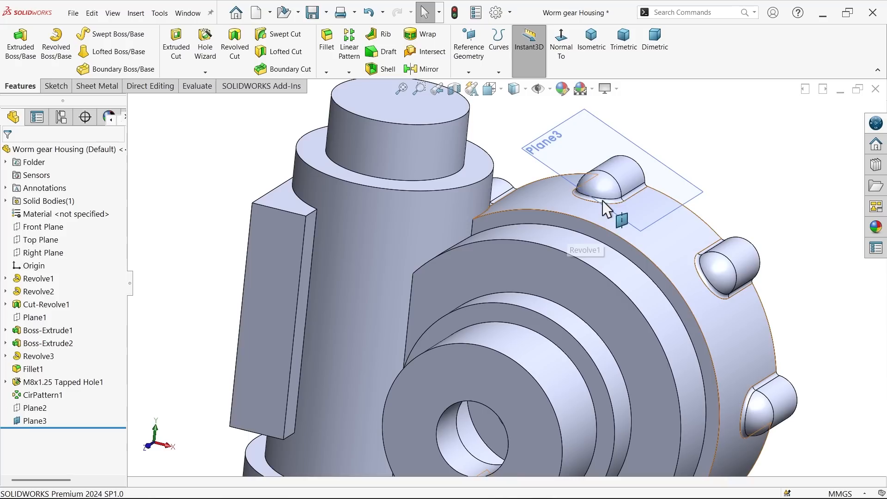
mouse_move(729, 188)
middle_mouse_down()
mouse_move(752, 124)
mouse_move(733, 188)
middle_mouse_up()
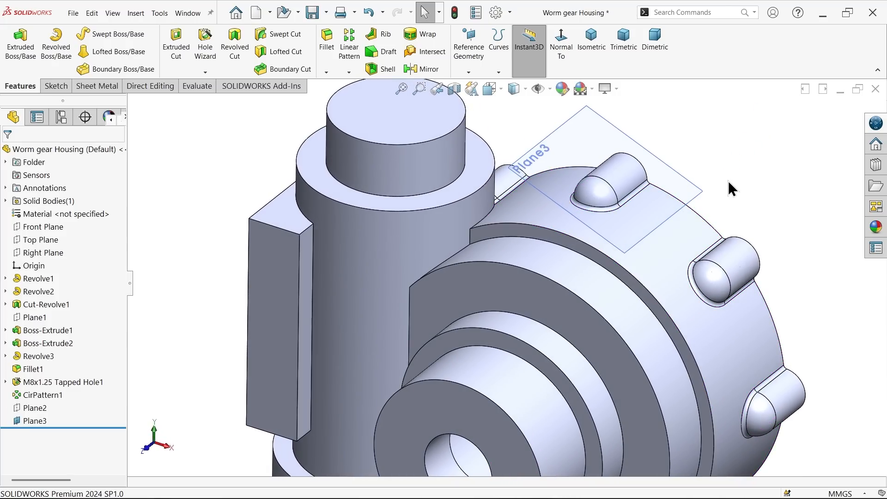
Step: Sketch a circle about 35 mm in diameter on the 106 mm offset plane, just outside the rim
left_click(697, 194)
left_click(735, 162)
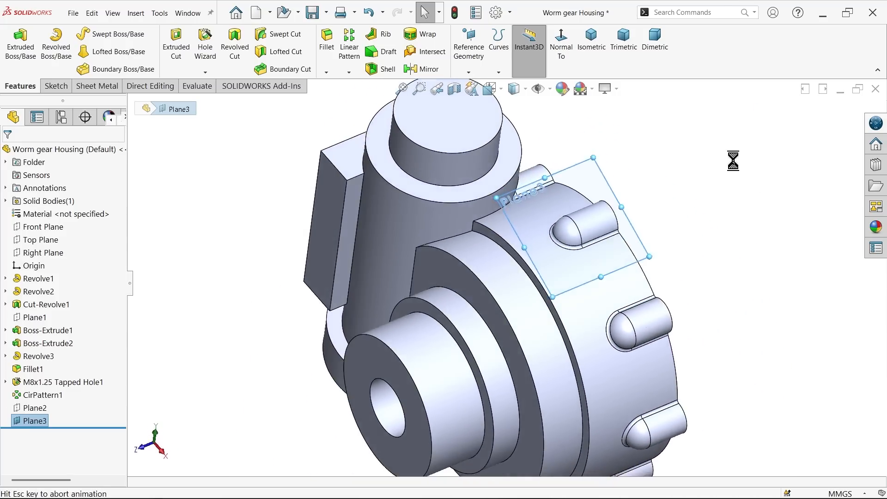
left_click(100, 33)
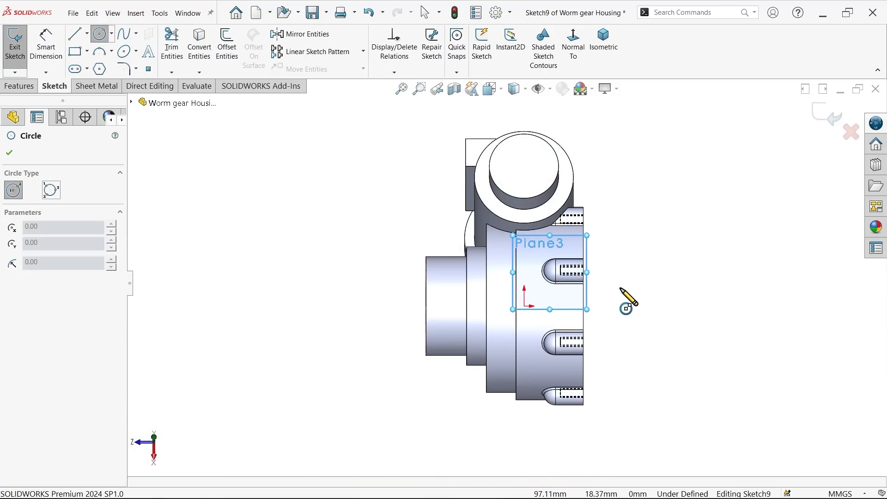
scroll(623, 296, "down", 3)
left_click(612, 286)
left_click(631, 309)
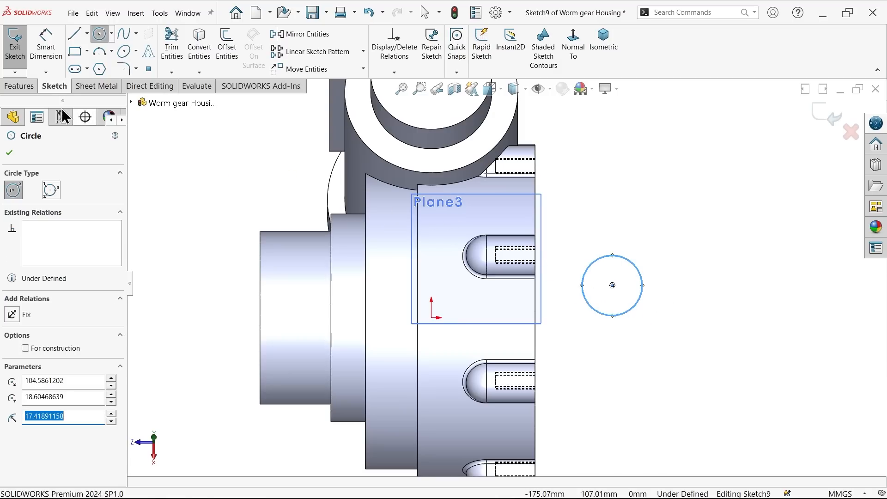
Step: Dimension the circle's diameter and set it to 30 mm
left_click(46, 46)
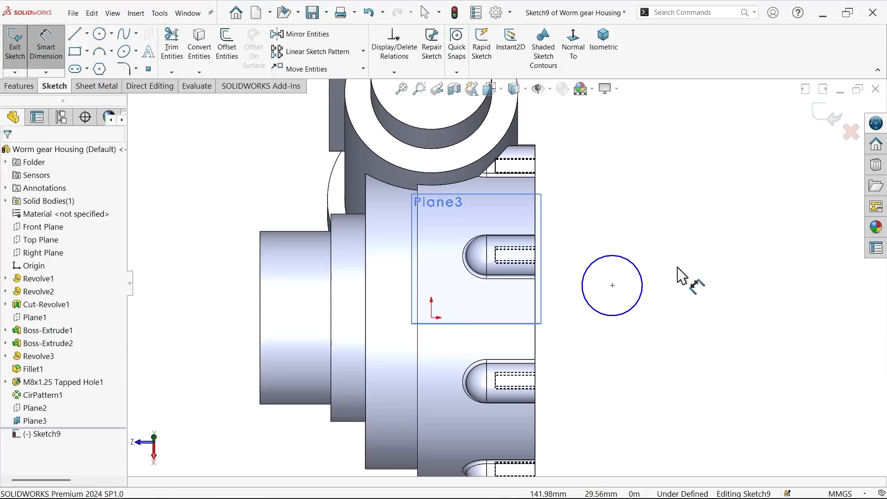
left_click(643, 292)
left_click(662, 289)
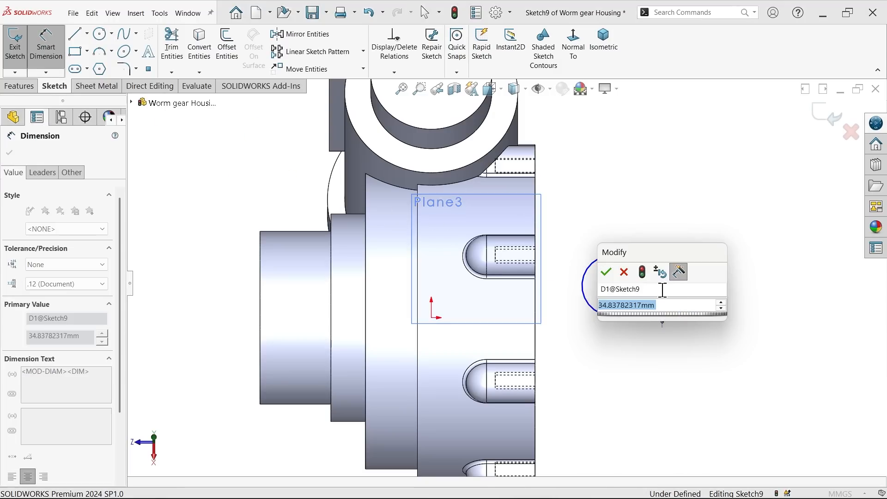
left_click(607, 272)
left_click(9, 152)
Step: Move the circle onto the rim between two ribs and make its centre horizontal with the origin
scroll(457, 316, "down", 2)
mouse_move(684, 270)
left_mouse_down()
mouse_move(541, 309)
mouse_move(521, 298)
left_mouse_up()
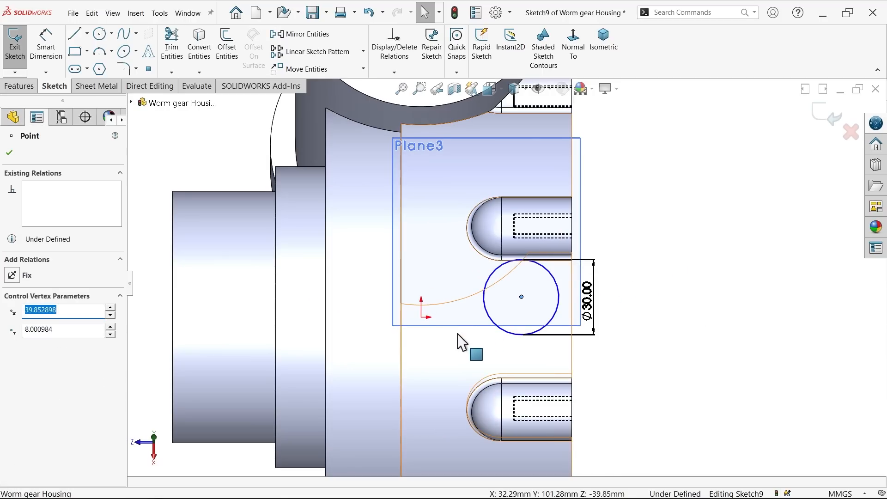
left_click(421, 318, "ctrl")
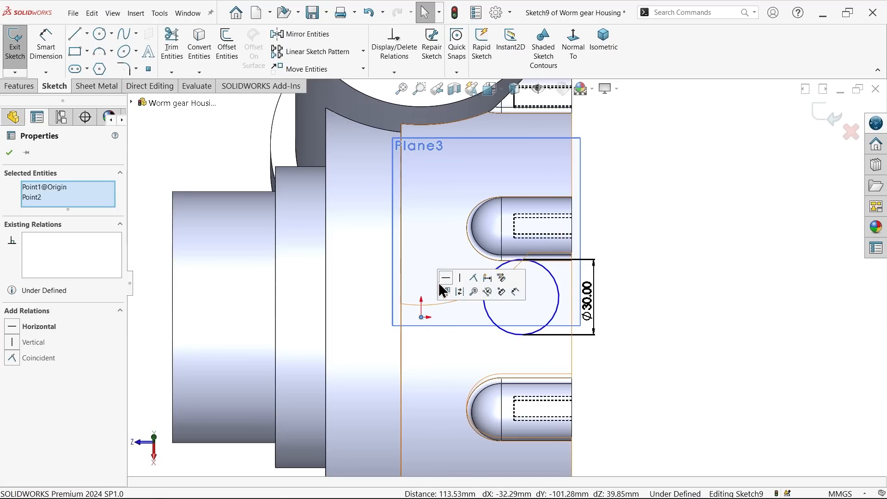
left_click(446, 277)
Step: Dimension the circle's centre 35 mm from the open end face of the rim
left_click(42, 52)
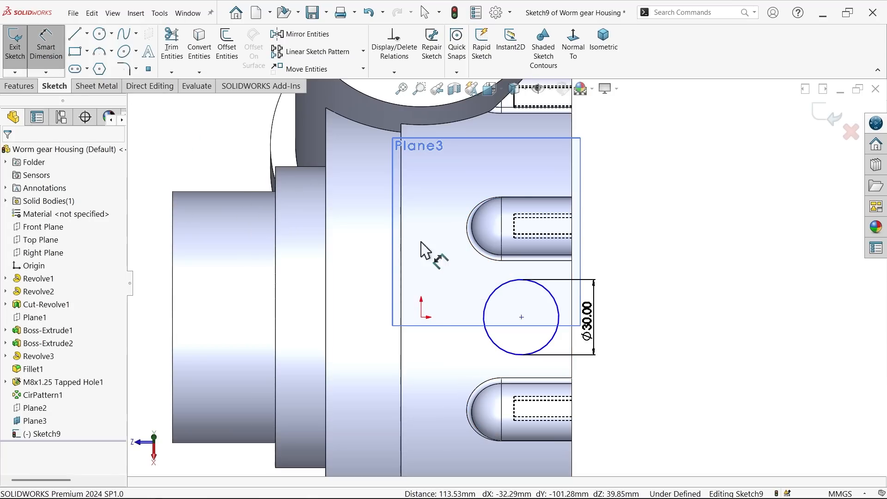
left_click(521, 318)
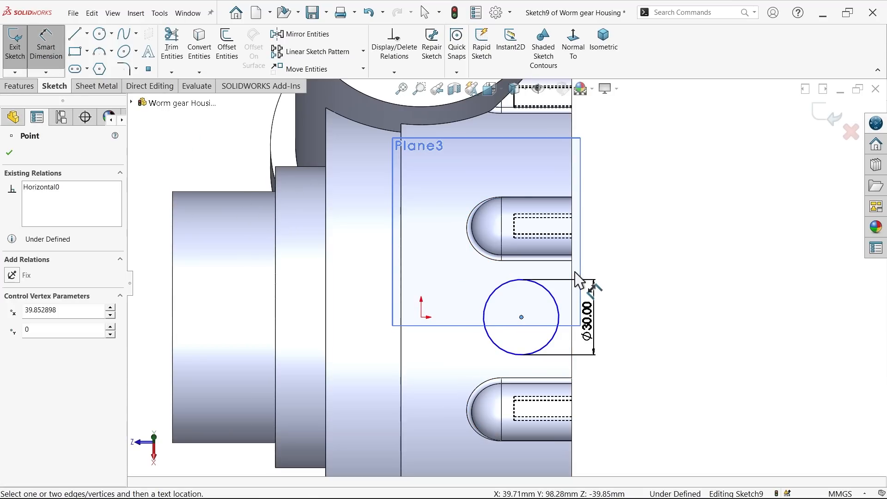
left_click(575, 280)
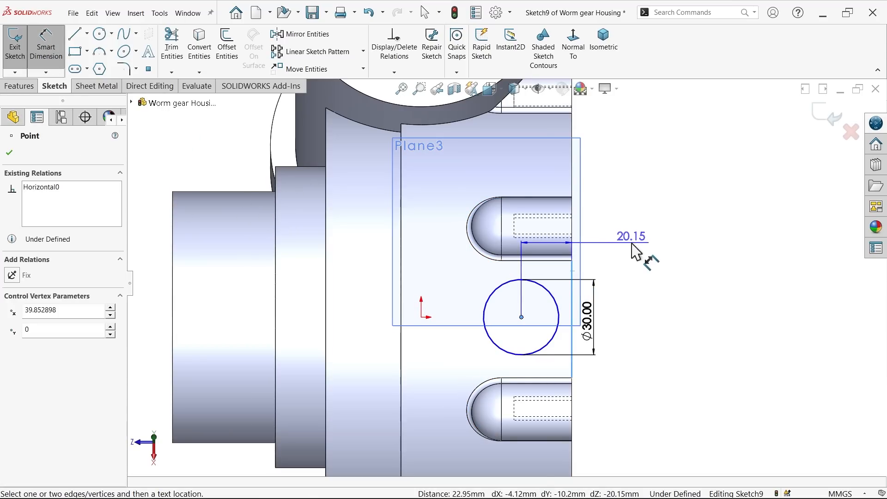
left_click(631, 241)
type("35")
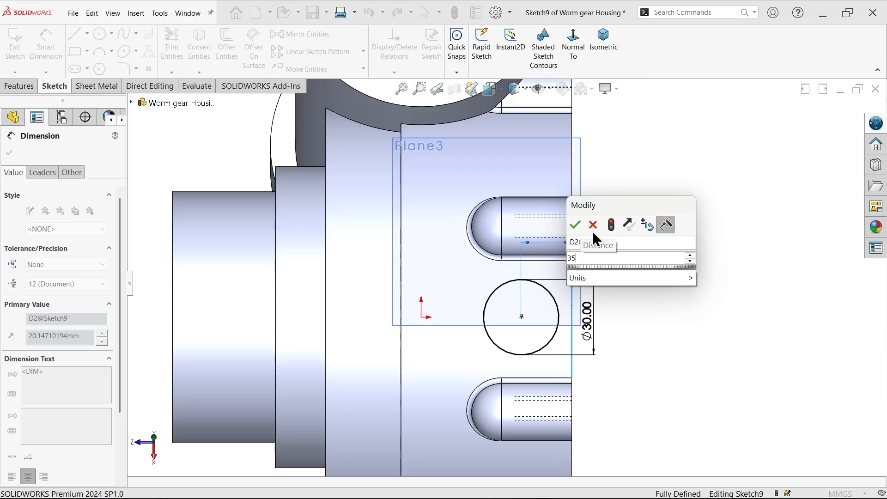
left_click(575, 225)
Step: Extrude the 30 mm circle as a boss in the reversed direction towards the rim, with end condition Up To Next
left_click(602, 48)
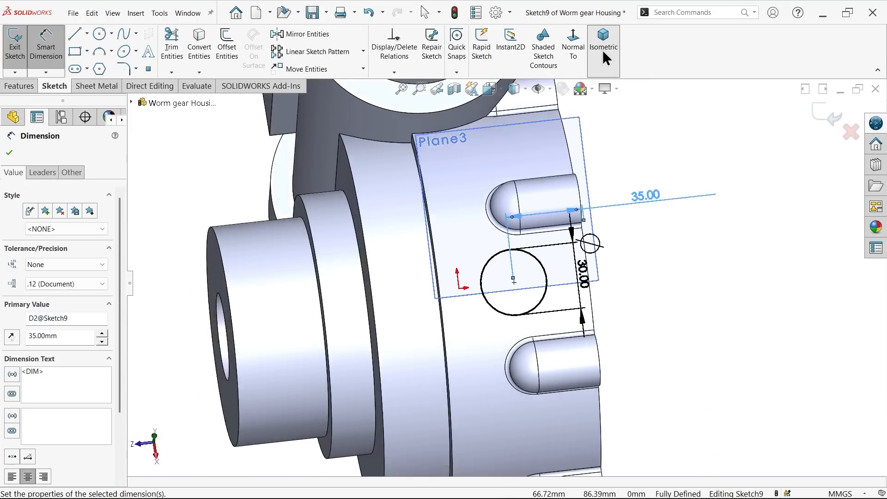
scroll(556, 244, "down", 5)
middle_click_drag(556, 244, 585, 178)
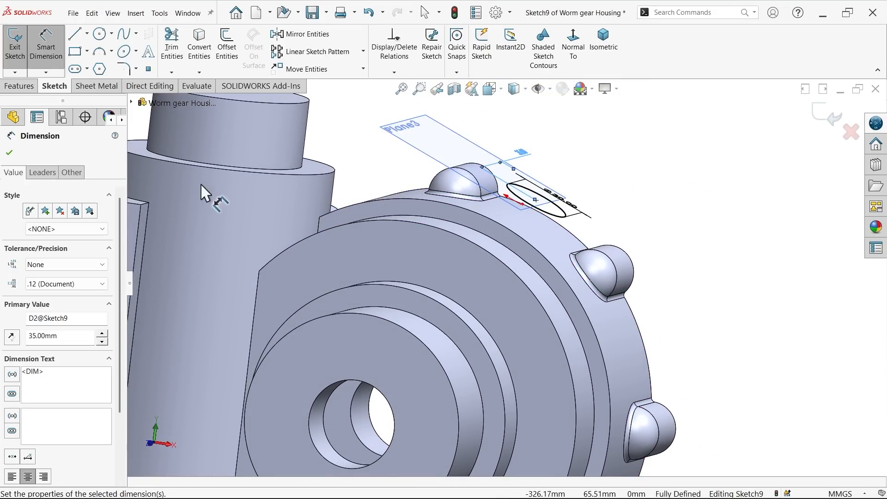
left_click(18, 86)
left_click(16, 55)
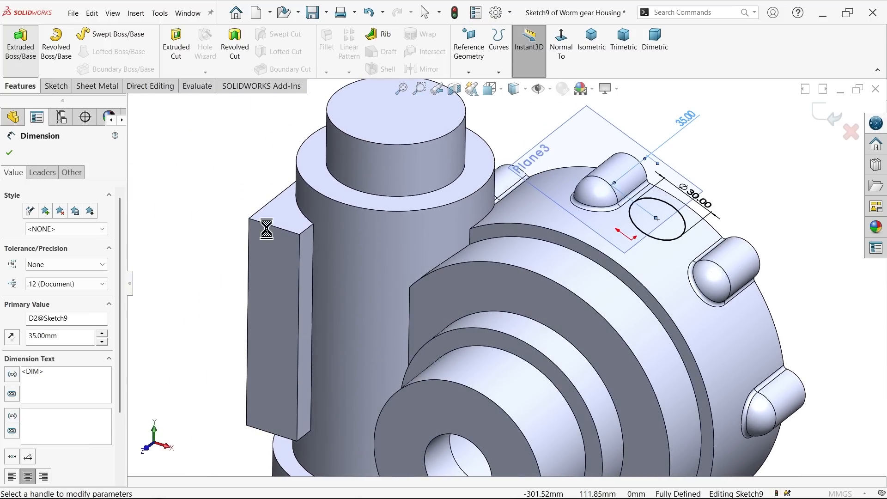
scroll(735, 251, "down", 3)
middle_click_drag(732, 247, 758, 152)
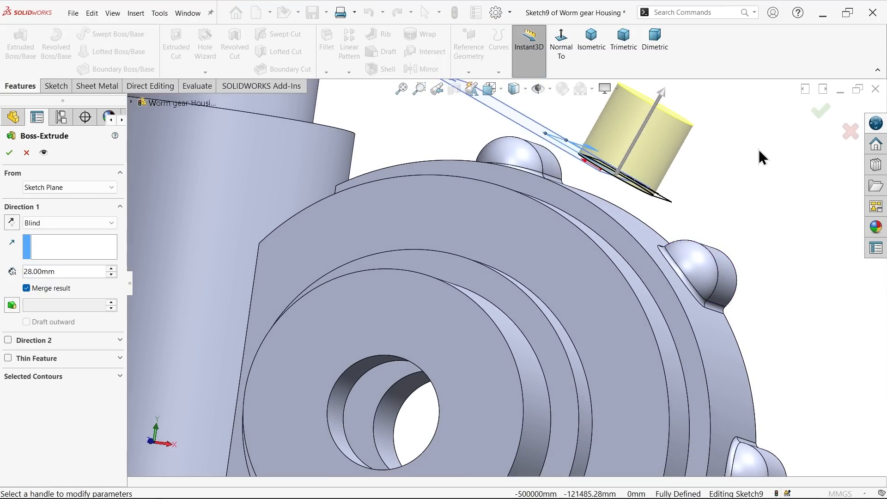
scroll(682, 136, "down", 2)
left_click(11, 222)
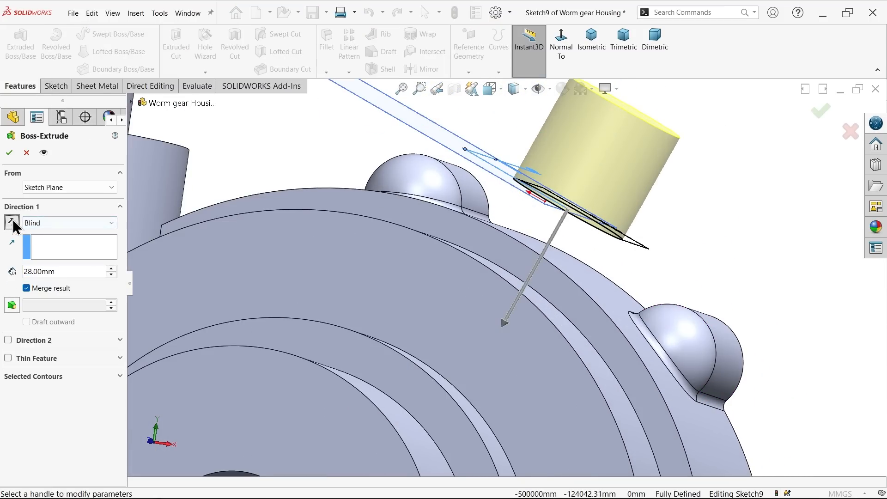
left_click(46, 225)
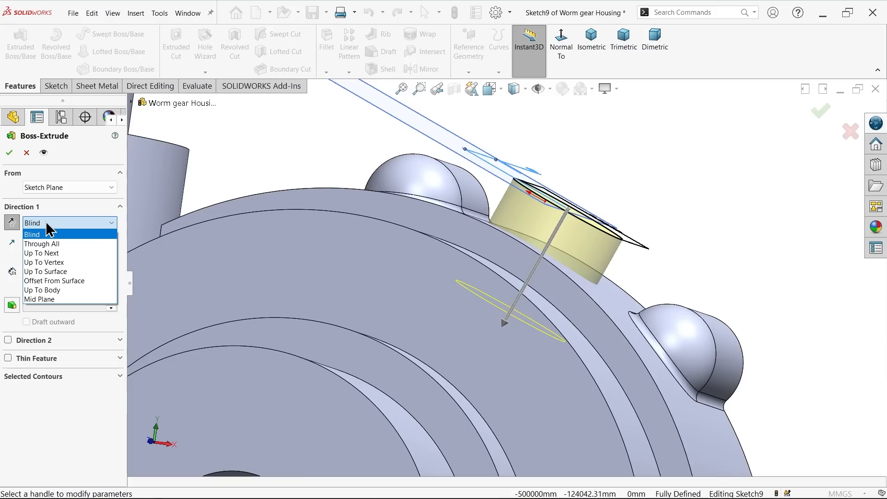
left_click(55, 256)
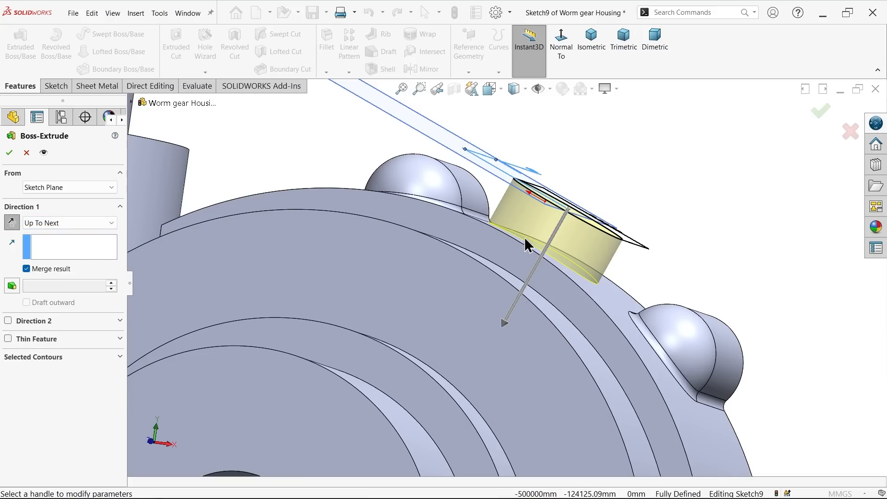
middle_click_drag(639, 330, 601, 300)
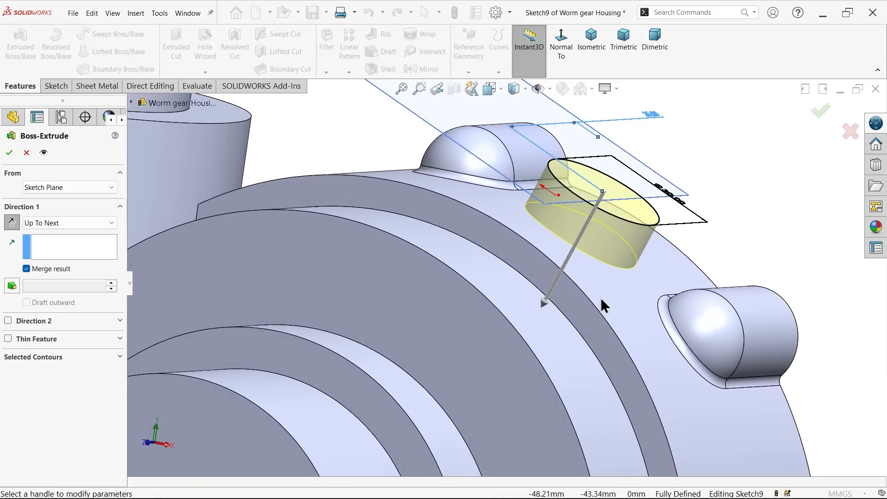
left_click(9, 153)
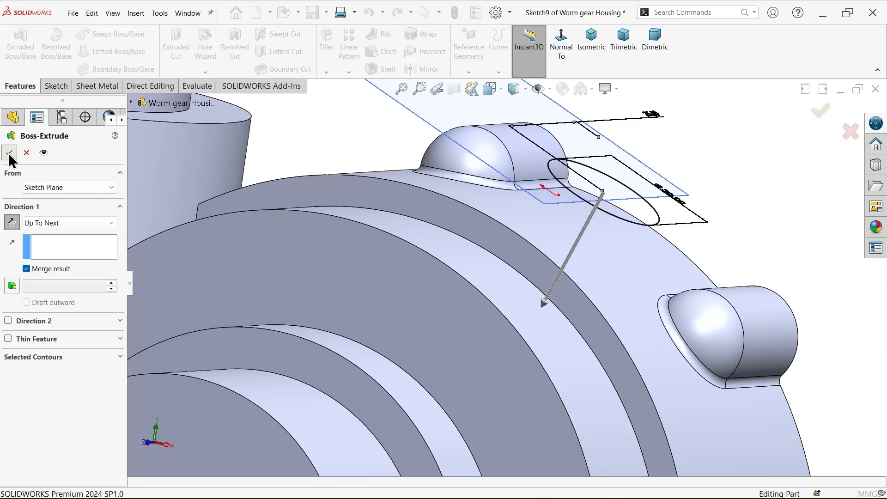
Step: Hide the 106 mm offset plane around the new round boss
left_click(684, 202)
left_click(737, 173)
middle_click_drag(701, 200, 667, 254)
scroll(597, 255, "up", 3)
middle_click_drag(596, 264, 587, 317)
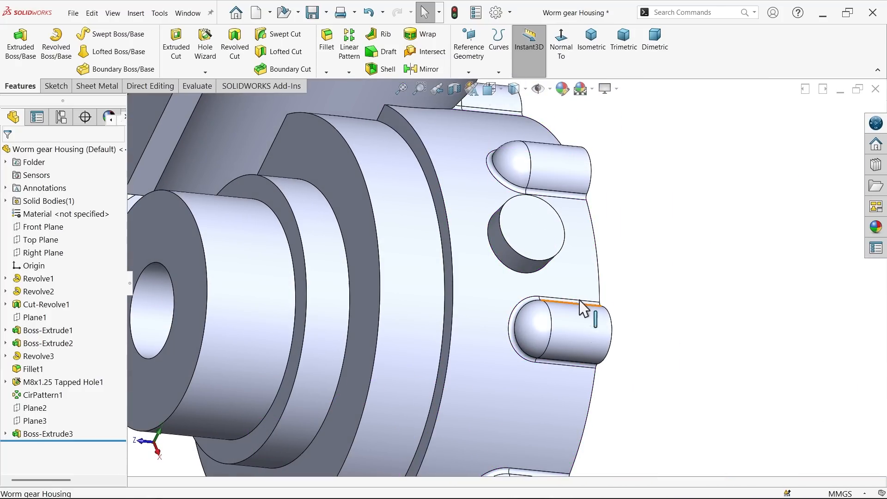
Step: Set up an ANSI Metric bottoming tapped hole of size M16x2.0 with end condition Up To Next
left_click(206, 53)
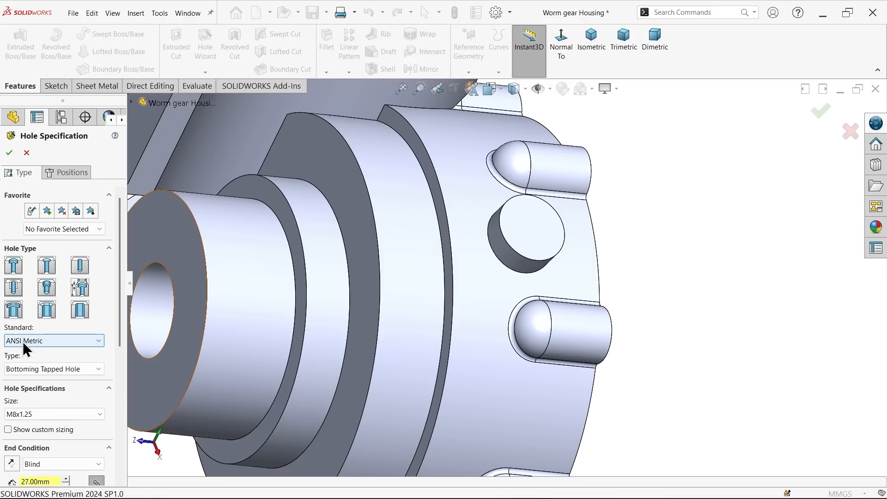
left_click(18, 418)
scroll(56, 361, "down", 1)
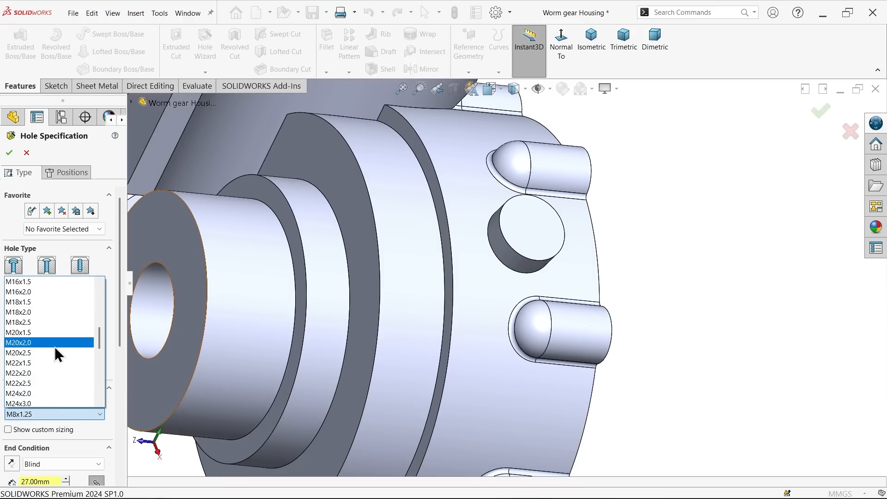
left_click(36, 294)
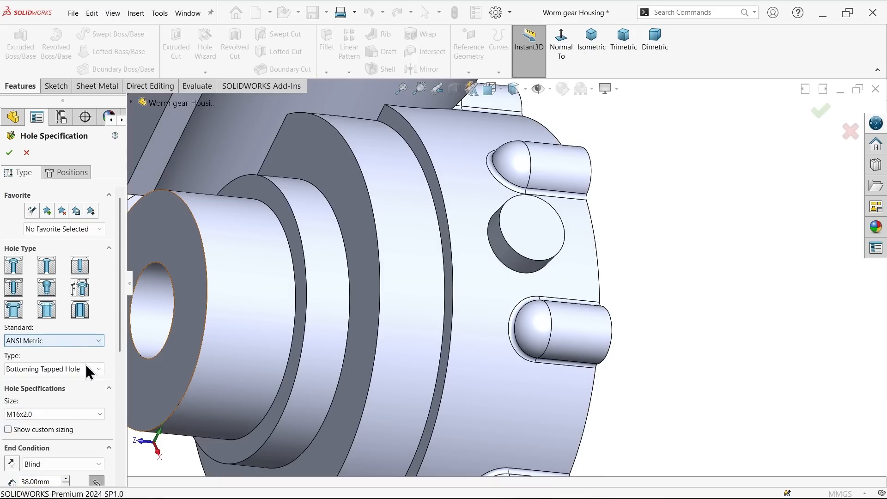
left_click_drag(120, 336, 118, 381)
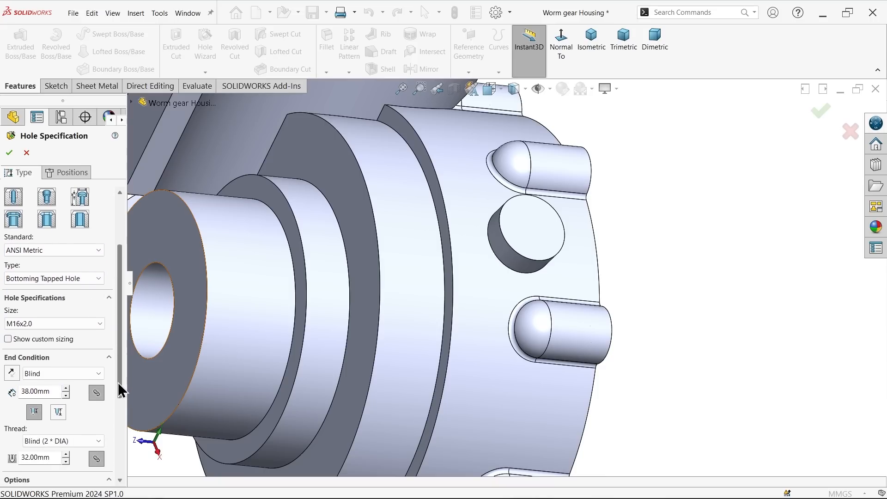
left_click(34, 373)
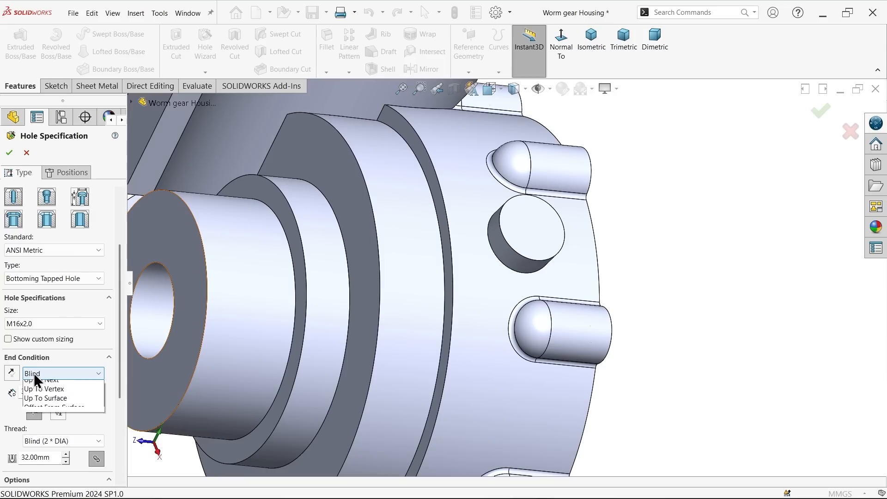
left_click(45, 404)
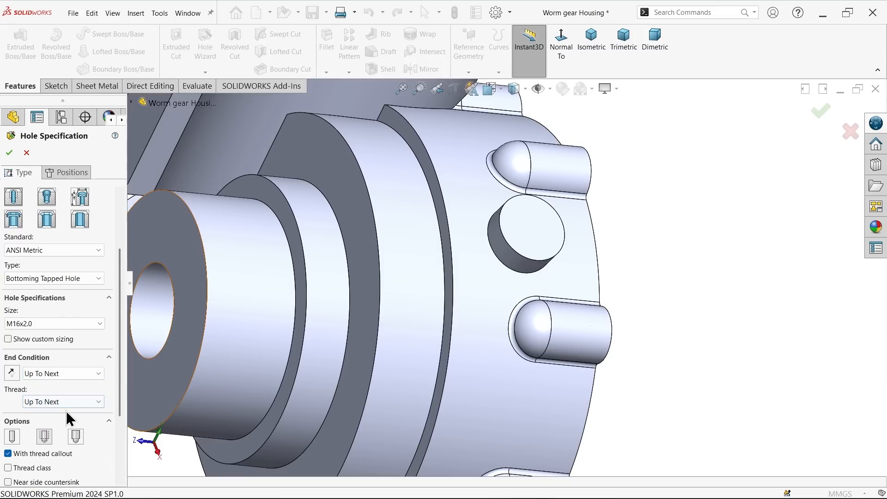
Step: Place the M16x2.0 tapped hole at the centre of the angled boss's flat face and create it
left_click(84, 172)
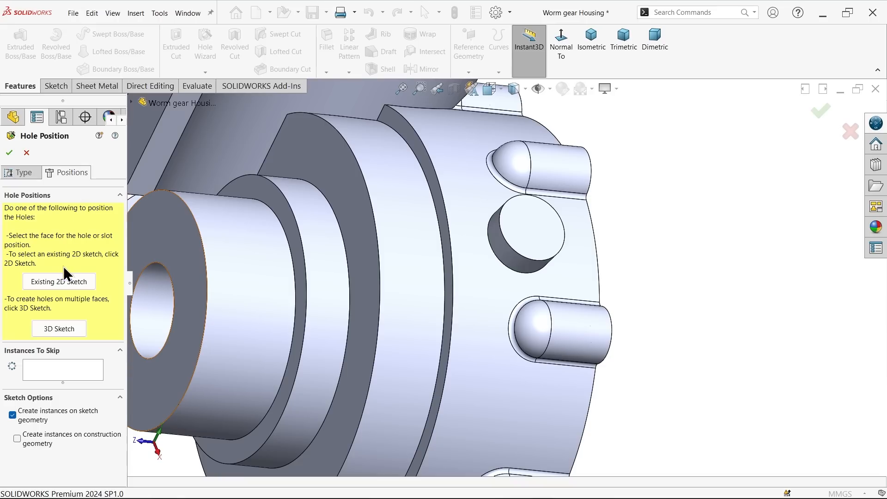
left_click(546, 250)
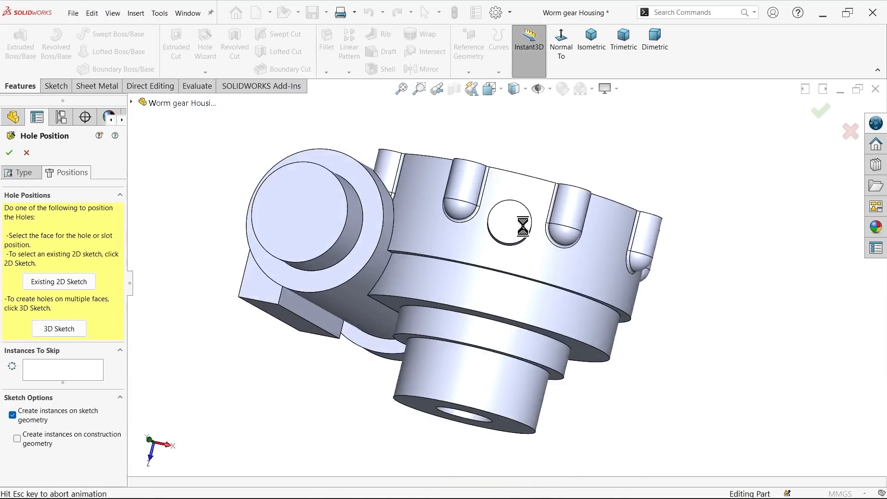
scroll(552, 226, "down", 5)
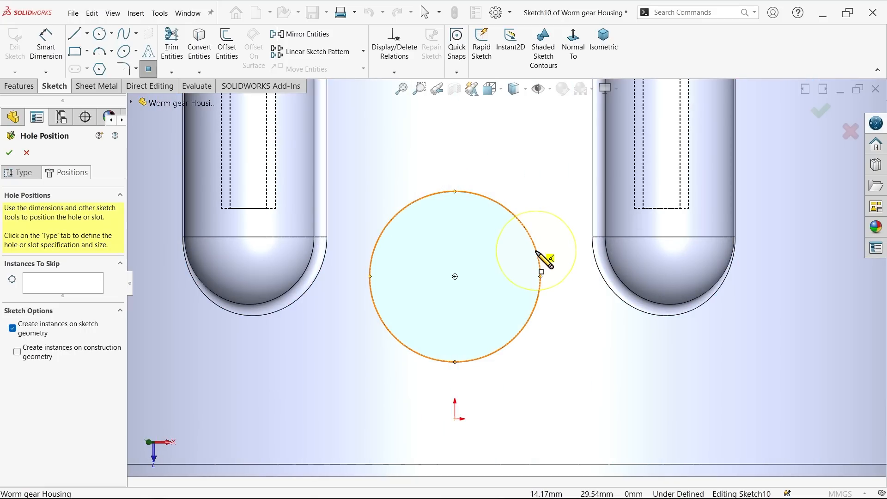
left_click(455, 276)
right_click(476, 231)
left_click(505, 231)
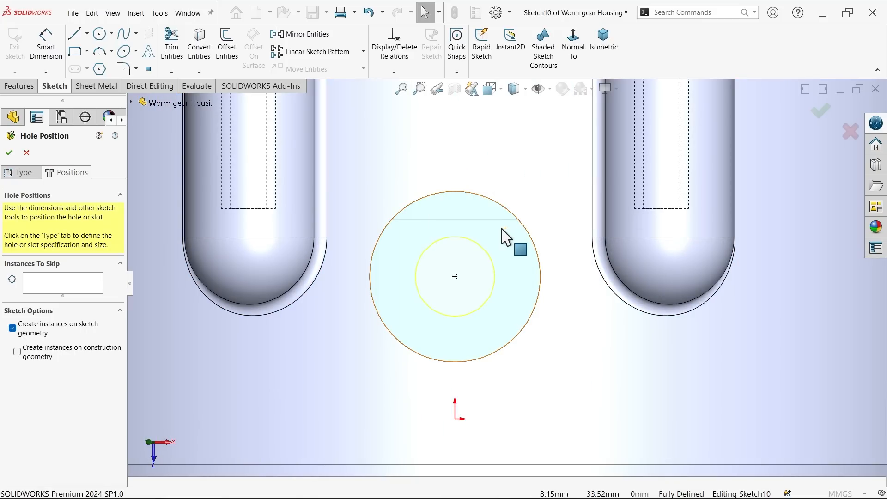
left_click(609, 51)
middle_click_drag(602, 224, 413, 150)
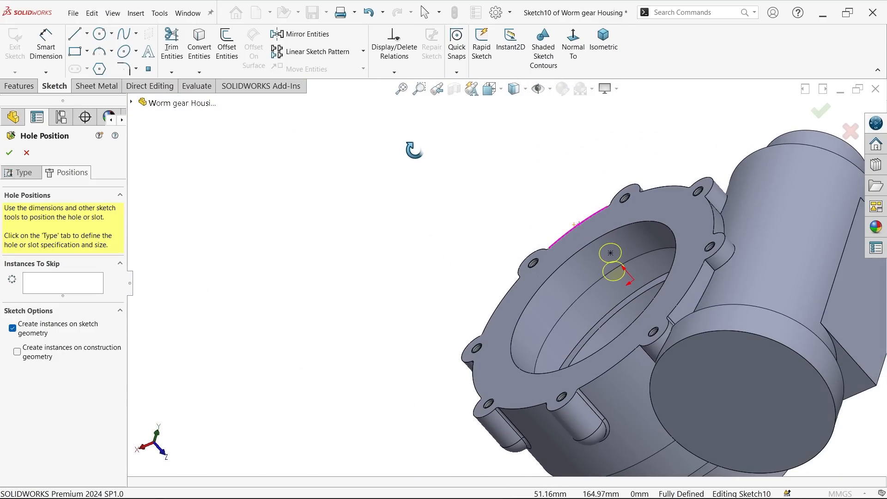
left_click(9, 152)
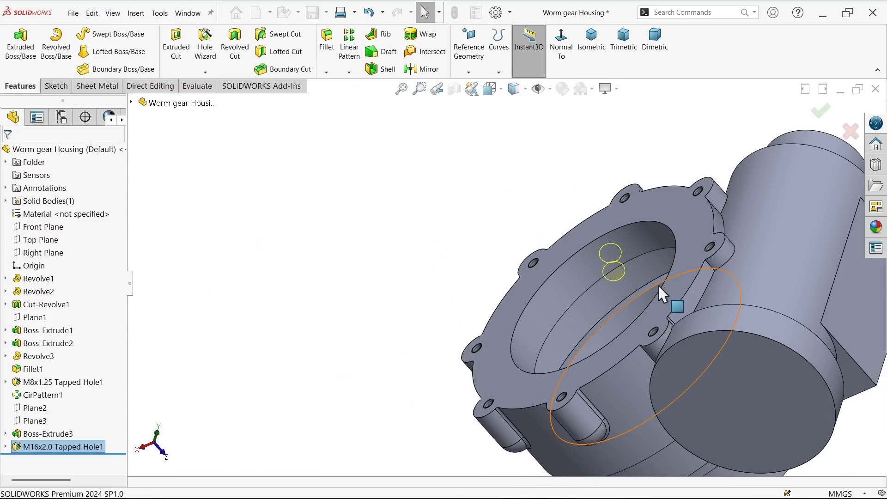
Step: Examine the threaded hole in the angled boss and the bored end face of the housing's central hub
scroll(660, 291, "down", 5)
middle_click_drag(545, 283, 670, 422)
left_click(290, 124)
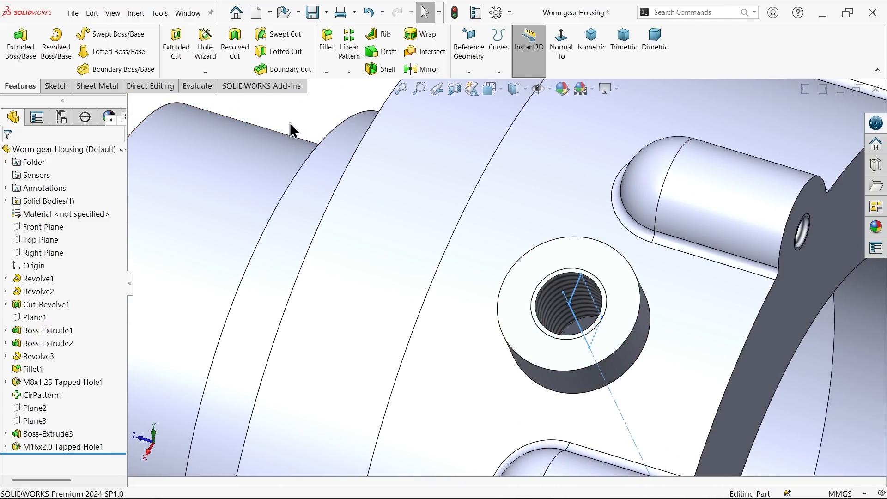
key("f")
scroll(442, 304, "up", 3)
middle_click_drag(442, 304, 551, 345)
scroll(512, 298, "down", 4)
middle_click_drag(489, 268, 439, 351)
scroll(439, 351, "down", 1)
scroll(426, 273, "down", 3)
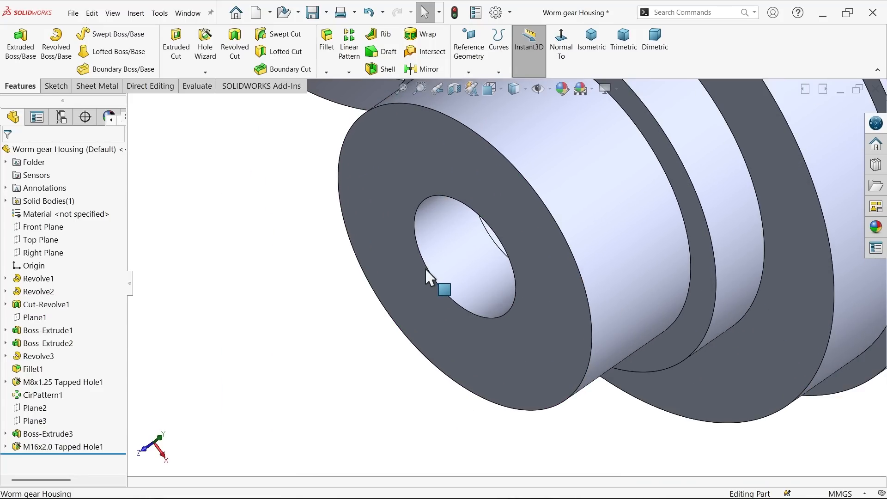
Step: Chamfer the bore's edge on the central hub's end face 5 mm at 45 degrees and save the part
left_click(428, 274)
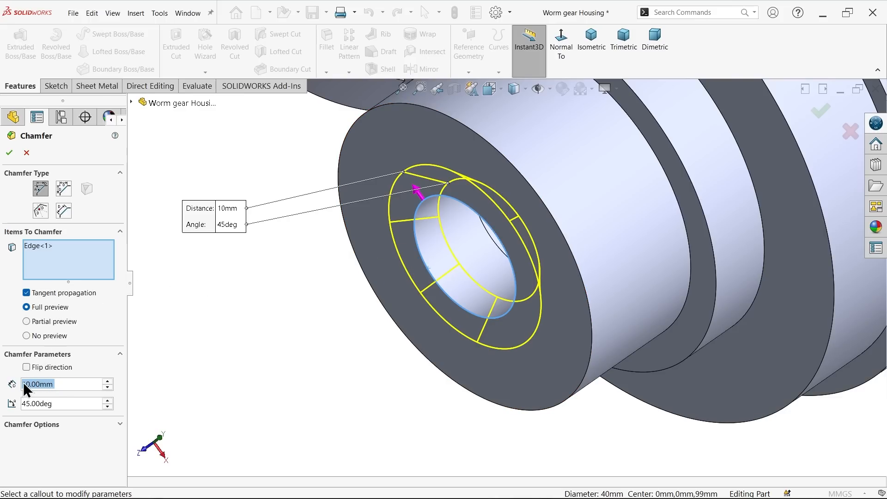
type("5")
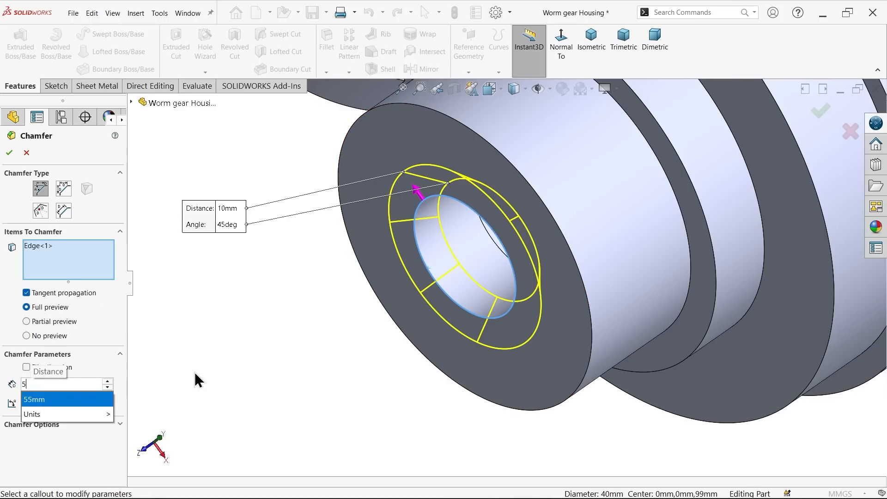
key("Return")
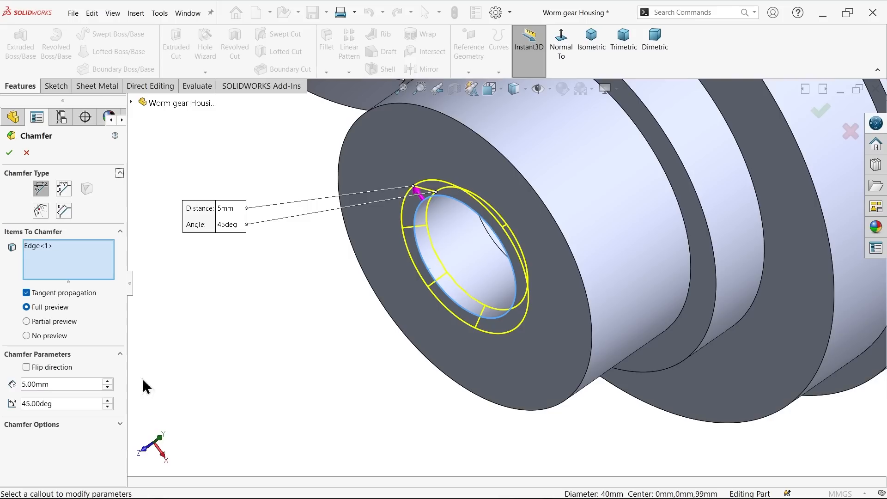
left_click(9, 153)
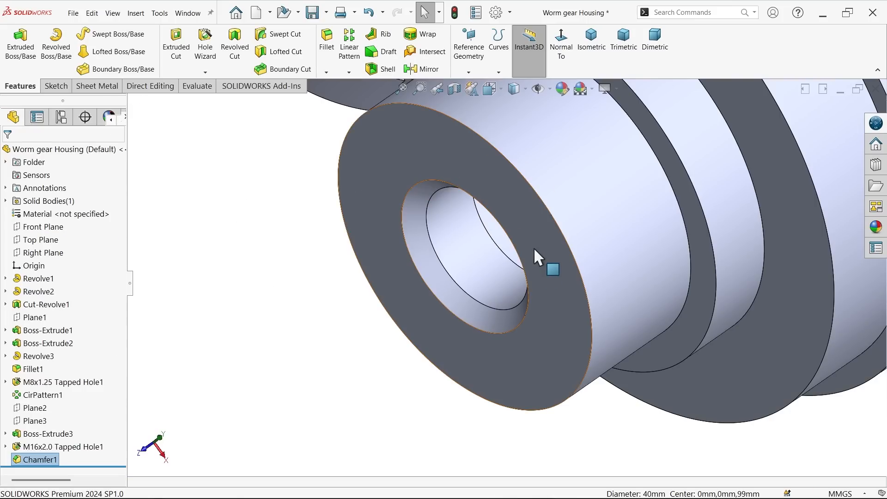
scroll(531, 259, "up", 5)
left_click(601, 37)
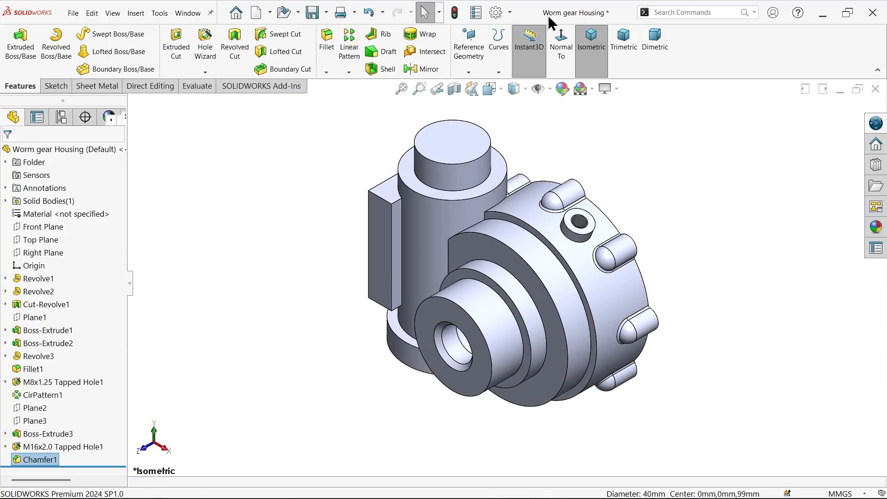
left_click(313, 14)
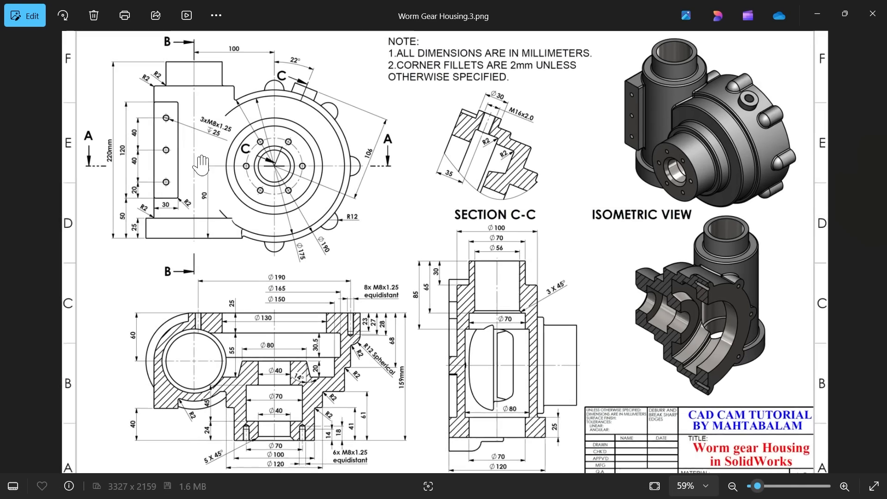
Step: Examine the reference drawing for the rectangular side pad's tapped-hole callout and spacing, and Section A-A's hub hole details
scroll(174, 148, "up", 3)
left_click_drag(174, 149, 206, 178)
scroll(176, 147, "up", 2)
scroll(176, 148, "up", 1)
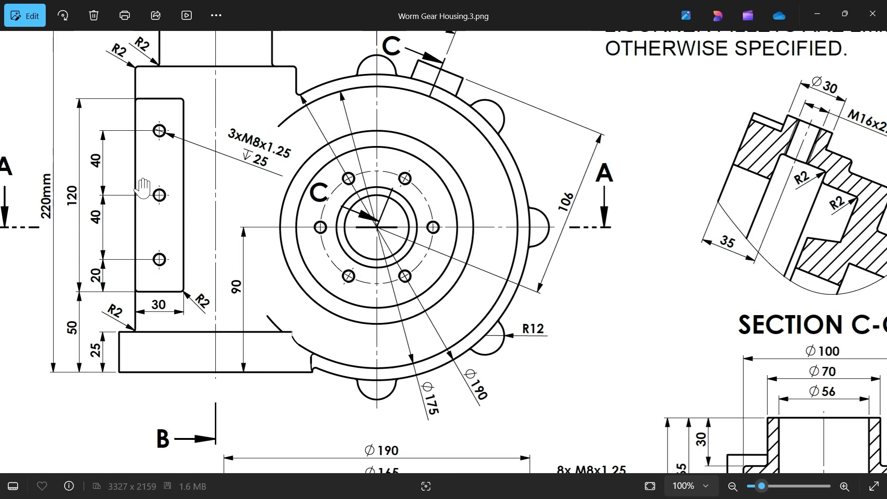
left_click_drag(148, 170, 196, 203)
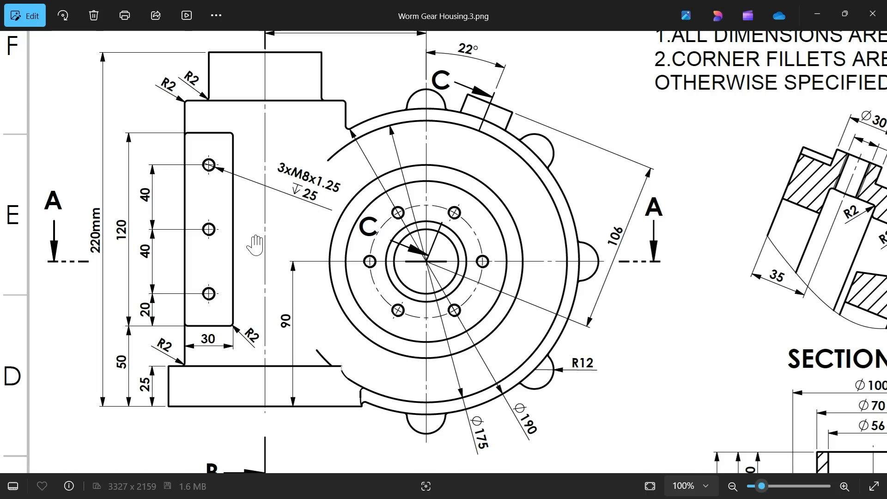
scroll(320, 255, "down", 3)
scroll(345, 255, "up", 1)
mouse_move(337, 343)
left_mouse_down()
mouse_move(329, 206)
mouse_move(331, 378)
left_mouse_up()
left_click_drag(305, 158, 308, 229)
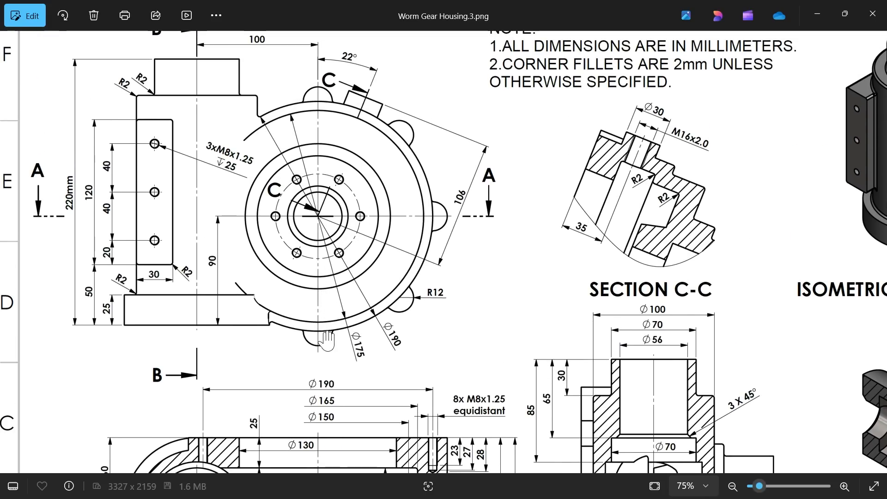
left_click_drag(328, 335, 312, 136)
left_click_drag(311, 356, 321, 226)
scroll(390, 371, "up", 5)
left_click_drag(371, 384, 386, 313)
scroll(387, 330, "up", 2)
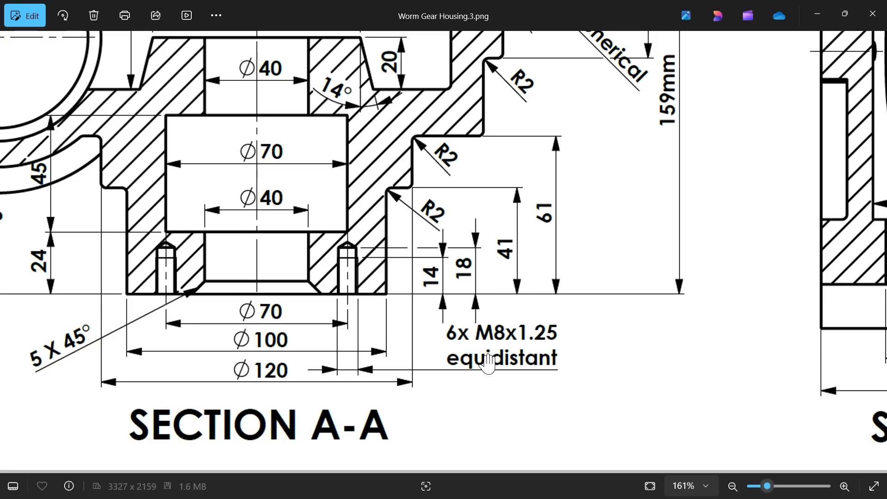
left_click_drag(391, 335, 449, 350)
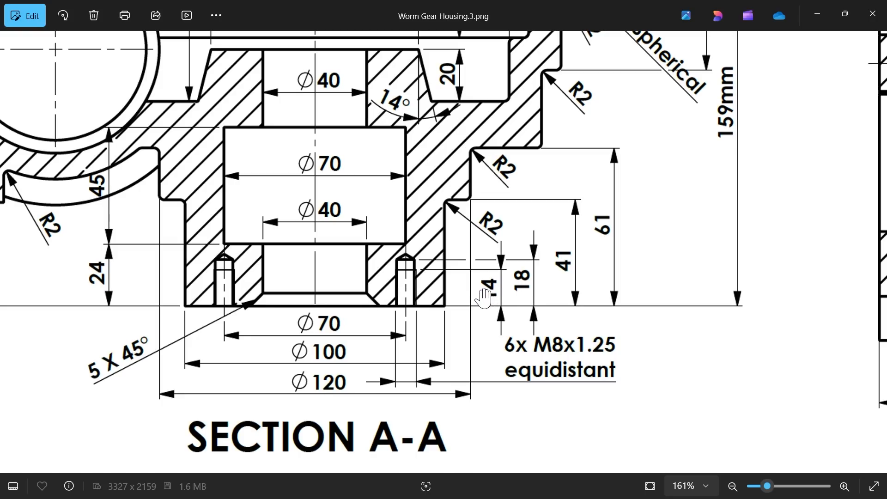
left_click(814, 23)
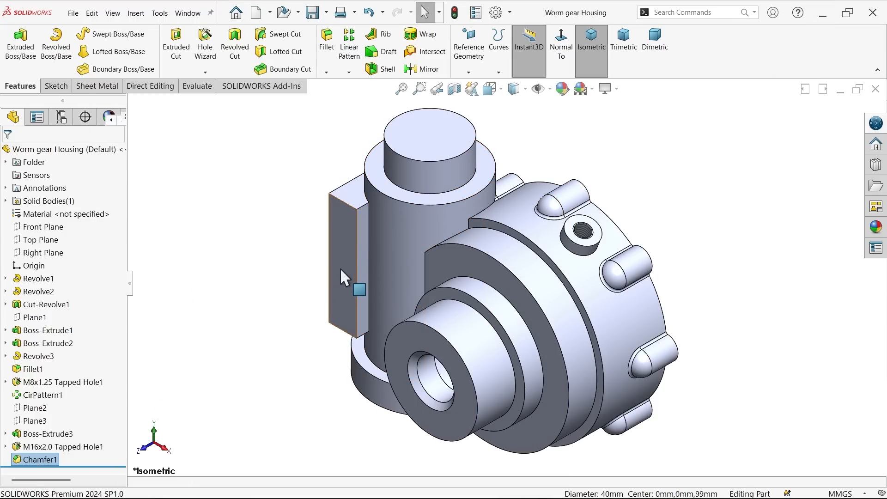
Step: Start a Hole Wizard ANSI Metric bottoming tapped hole of size M8x1.25
left_click(206, 48)
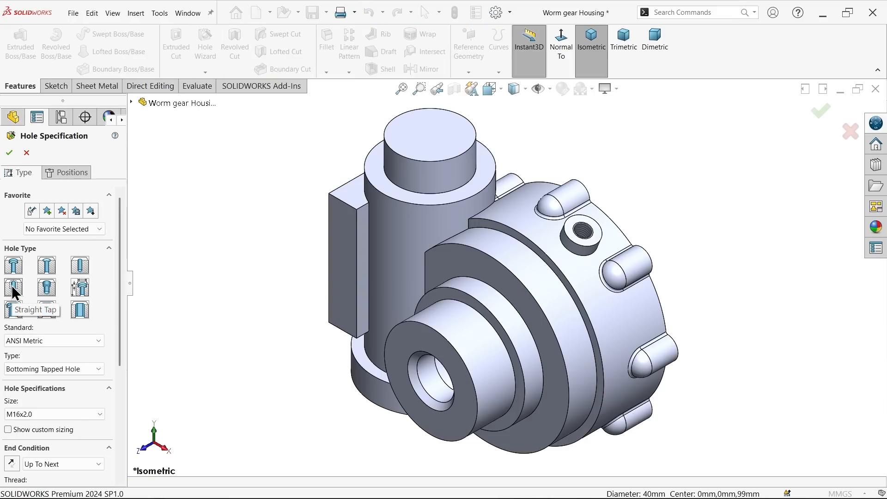
left_click(31, 339)
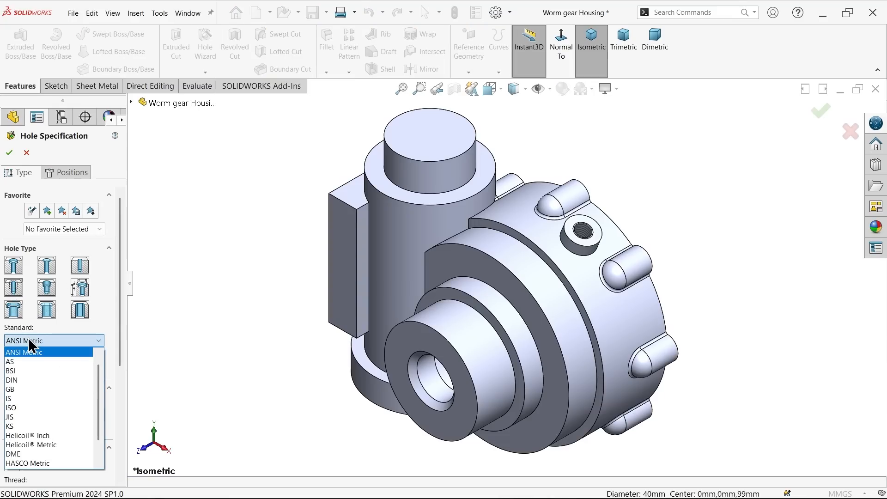
left_click(29, 339)
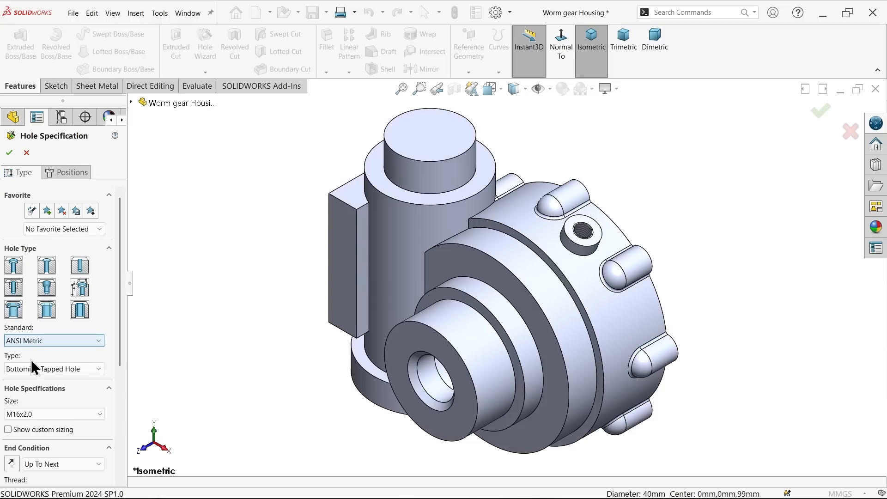
left_click(28, 414)
scroll(39, 342, "up", 2)
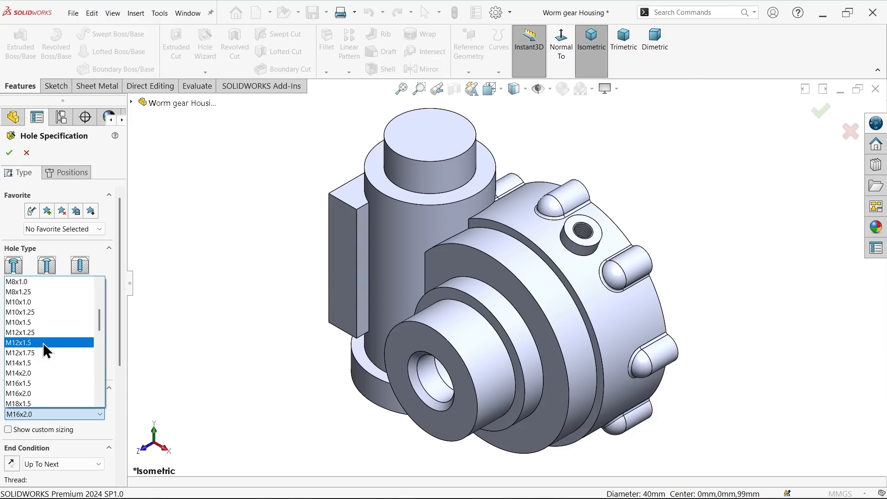
left_click(37, 291)
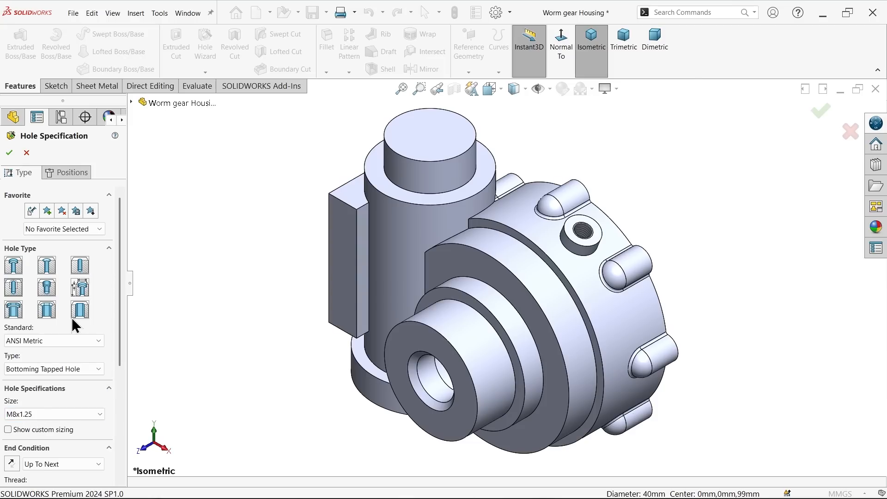
Step: Set the tapped hole's end condition to Blind with a 25 mm hole depth and a 25 mm thread depth
left_click_drag(117, 336, 118, 404)
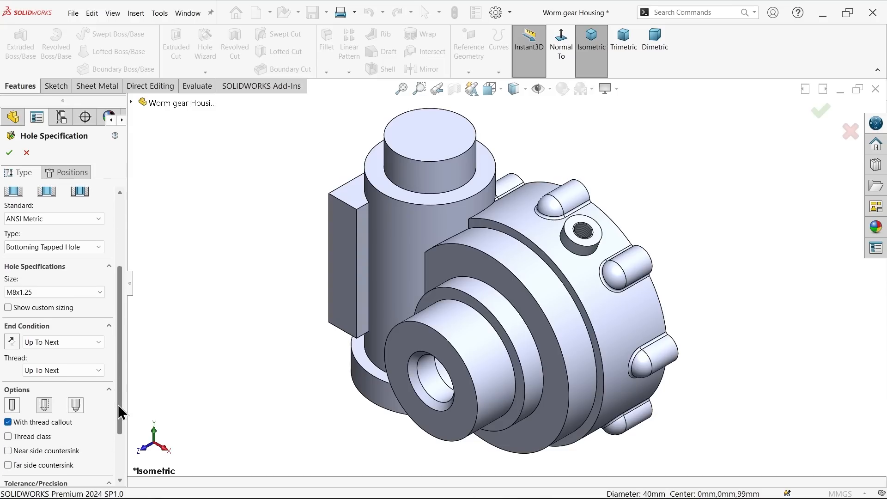
left_click(54, 343)
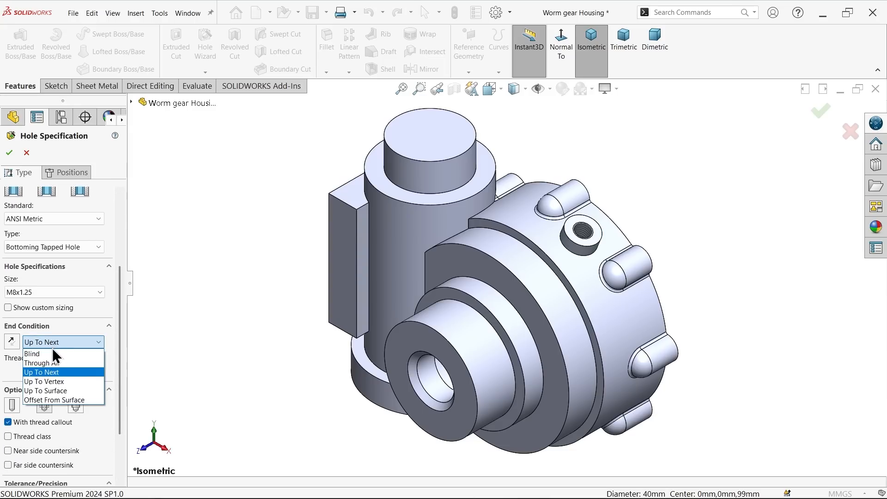
left_click(40, 354)
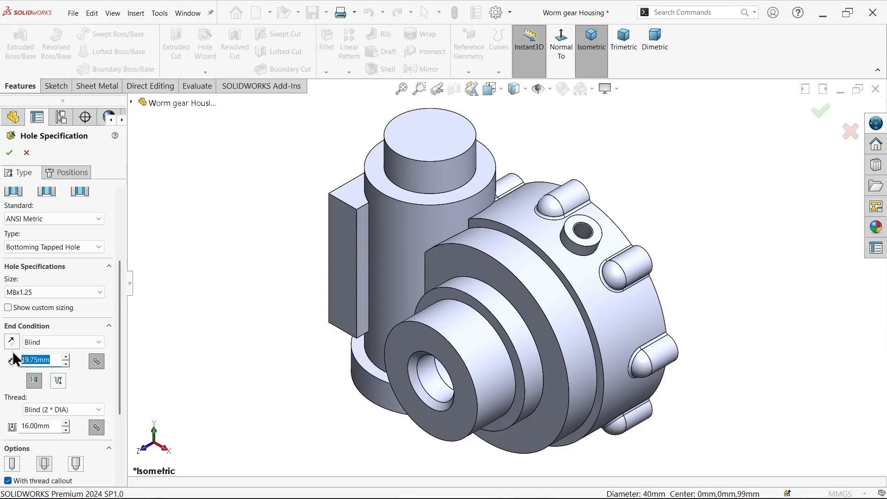
type("25")
key("Return")
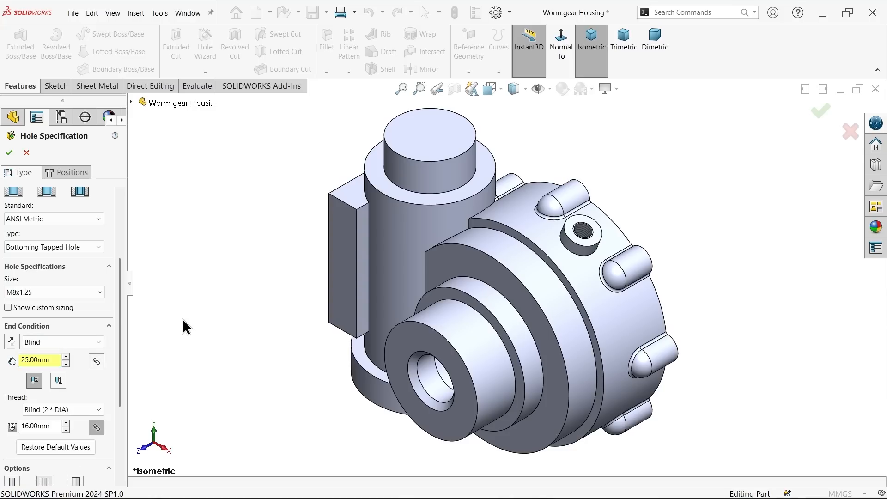
scroll(118, 353, "down", 3)
left_click_drag(49, 380, 33, 380)
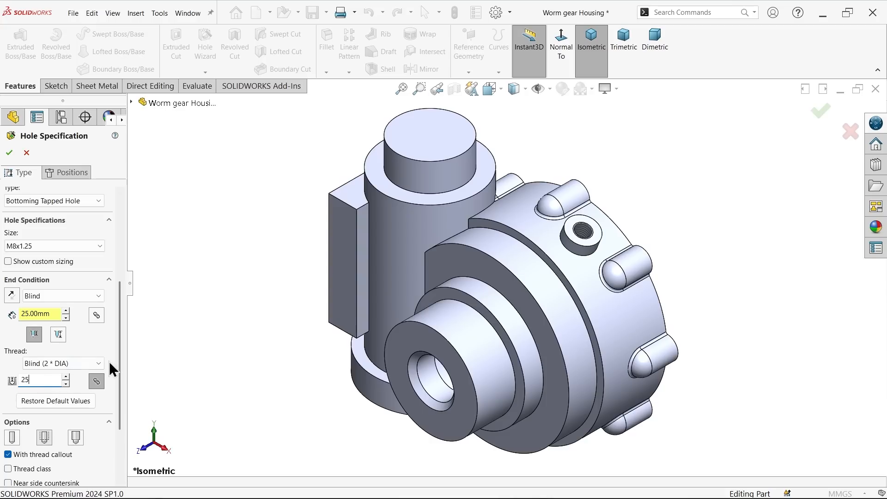
type("25")
key("Return")
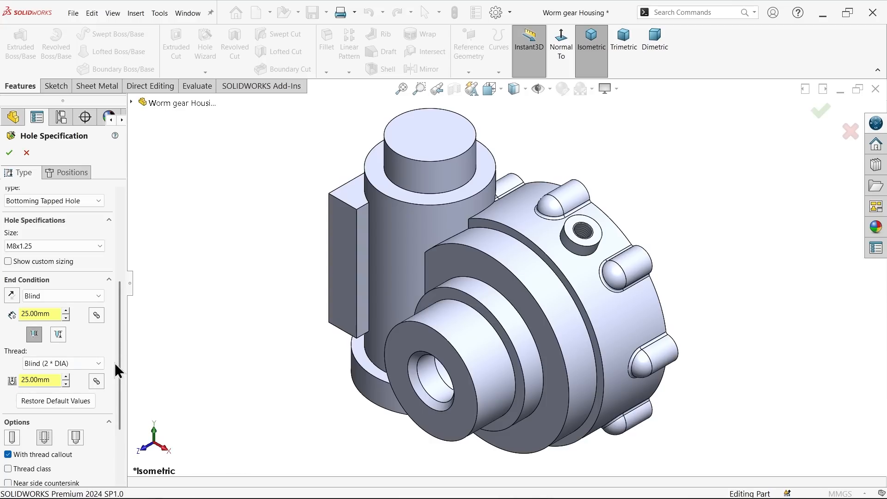
Step: Place three hole points one above another on the front face of the rectangular side pad
left_click(82, 172)
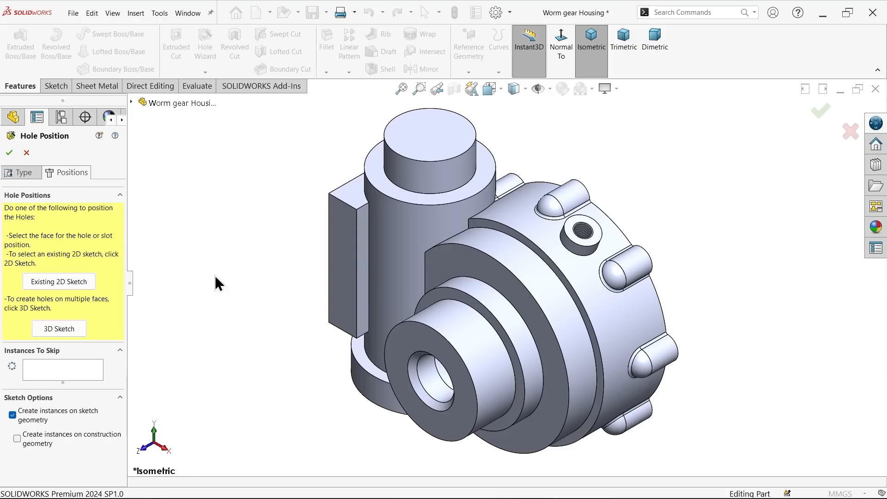
left_click(350, 288)
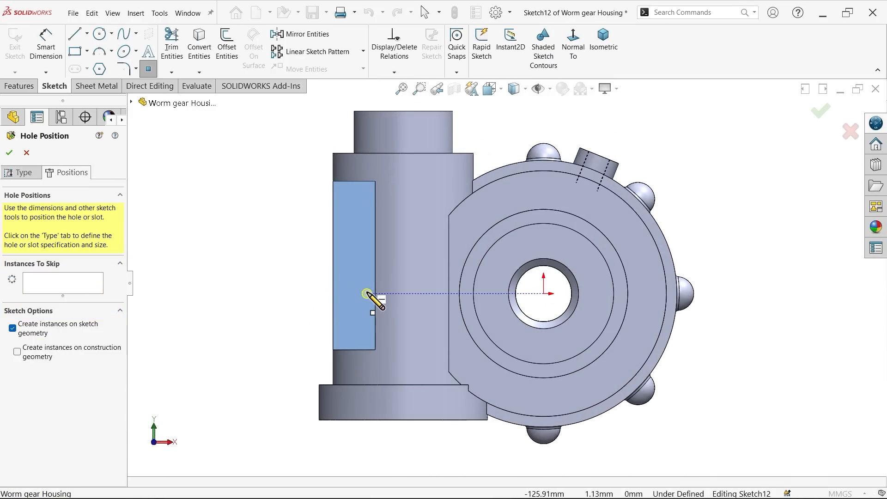
scroll(377, 205, "down", 3)
left_click(366, 172)
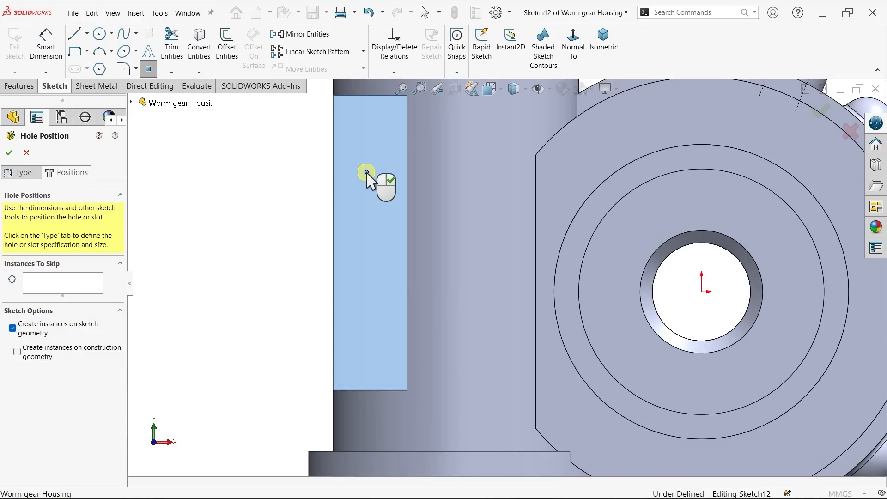
left_click(366, 257)
left_click(366, 343)
right_click(272, 274)
left_click(288, 279)
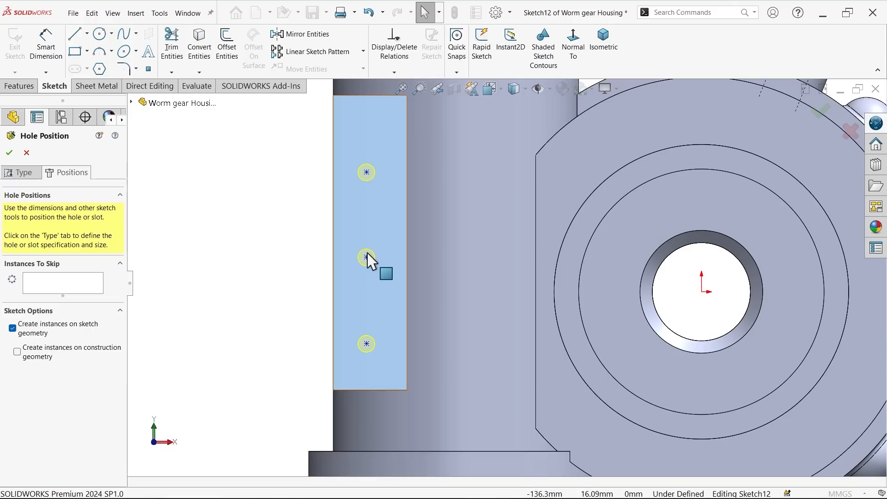
Step: Align the three hole points on the side pad with a vertical relation
scroll(366, 257, "up", 2)
left_click(382, 140)
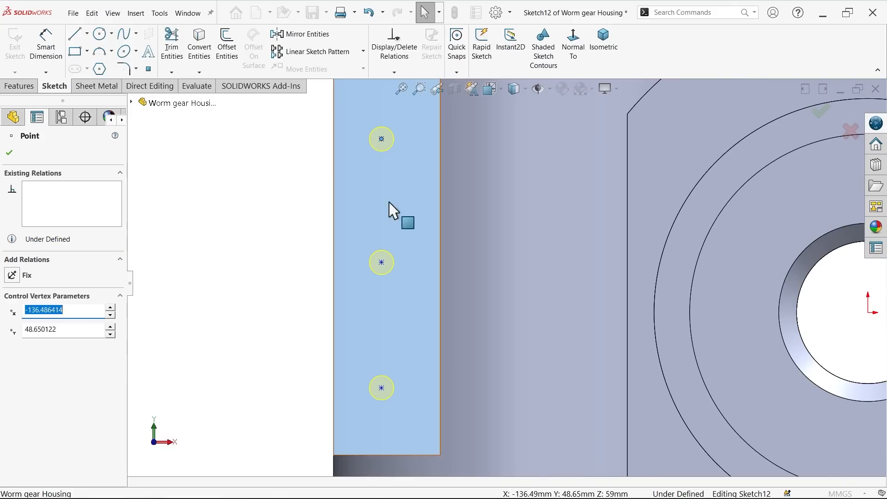
left_click(388, 268, "ctrl")
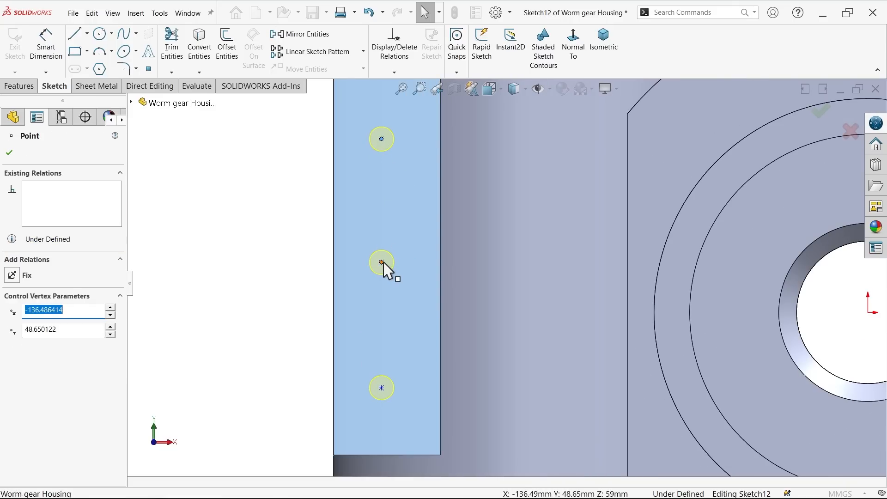
left_click(381, 388, "ctrl")
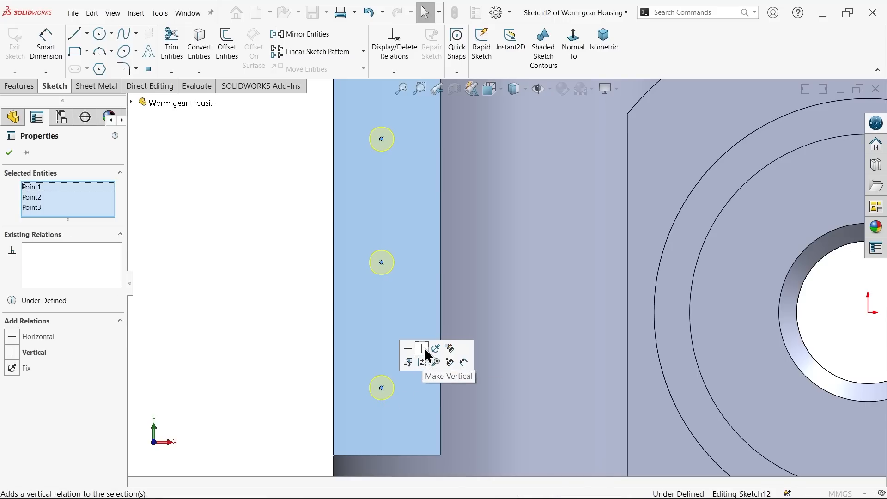
Step: Dimension the lowest hole point 15 mm from the side pad's outer vertical edge
left_click(53, 53)
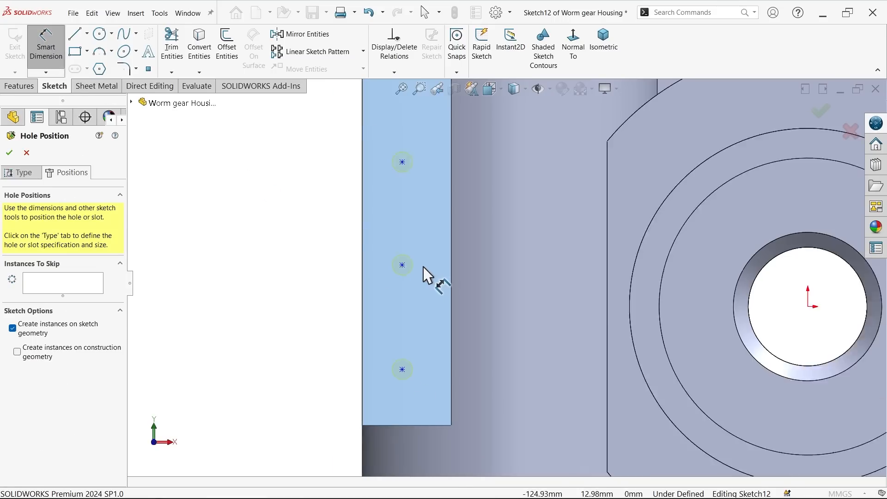
scroll(434, 358, "down", 1)
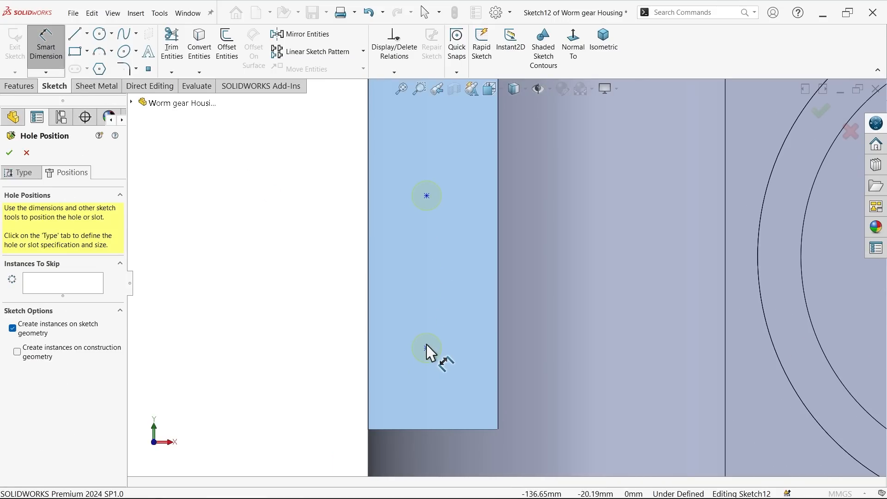
left_click(426, 349)
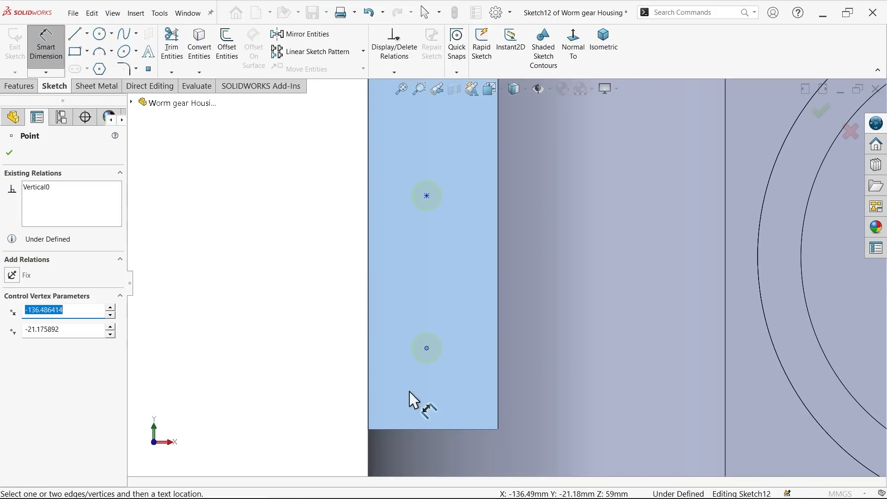
left_click(369, 411)
left_click(337, 402)
type("15")
left_click(275, 375)
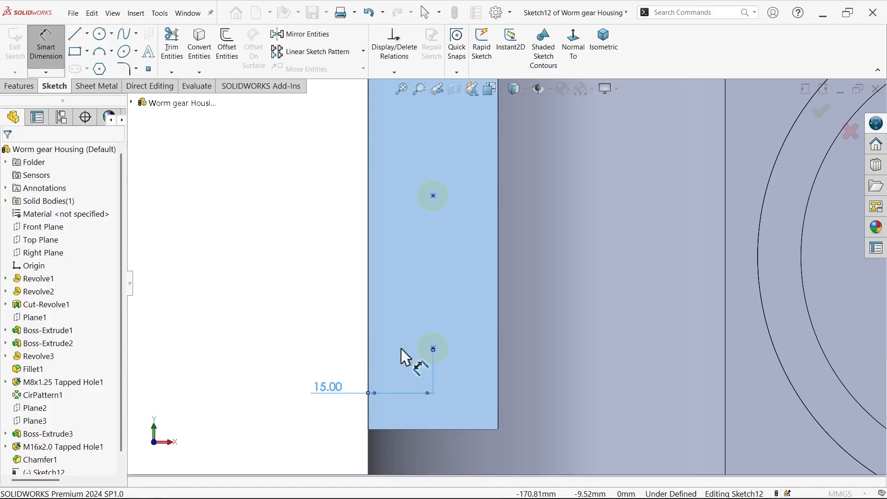
Step: Dimension the lowest hole point 20 mm above the side pad's lower edge
left_click(434, 351)
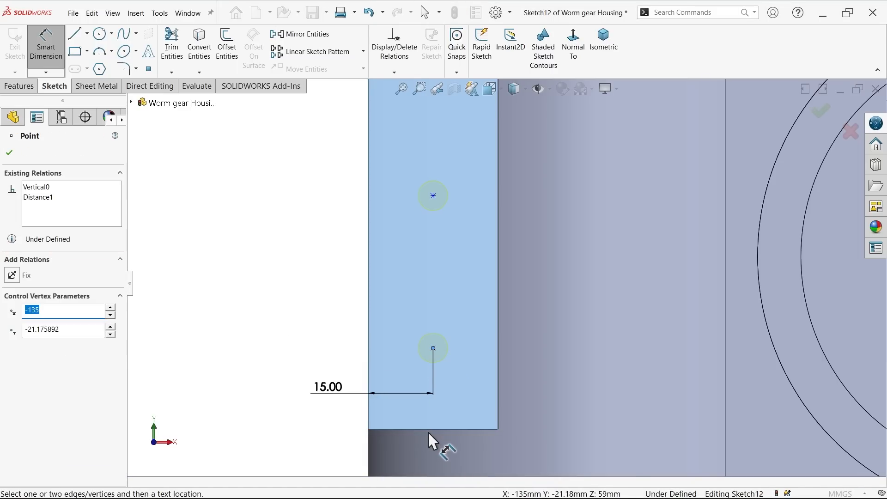
left_click(427, 429)
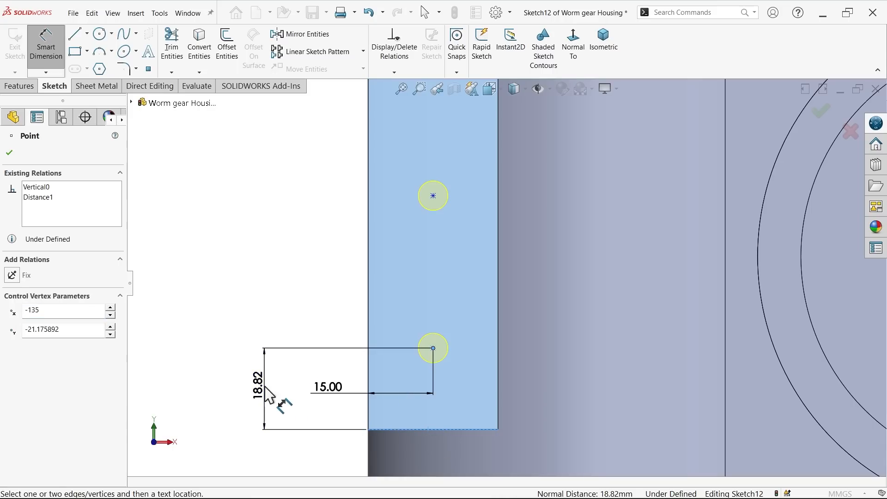
left_click(267, 395)
type("20")
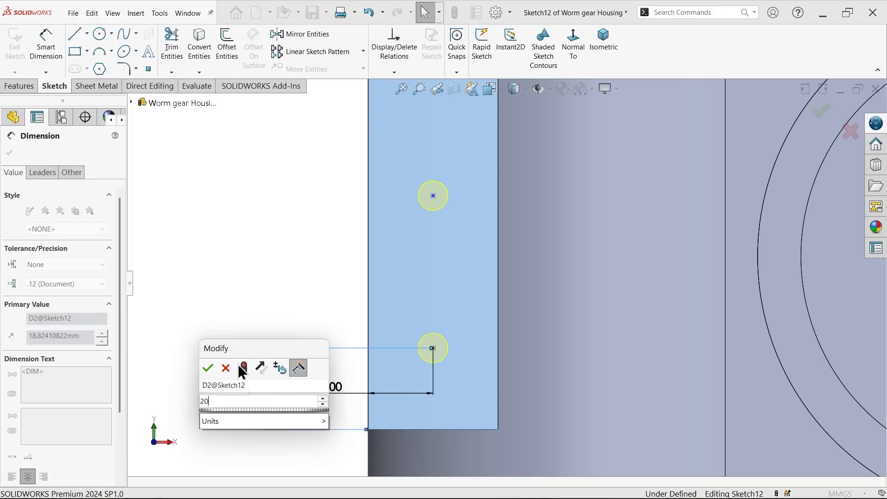
left_click(208, 367)
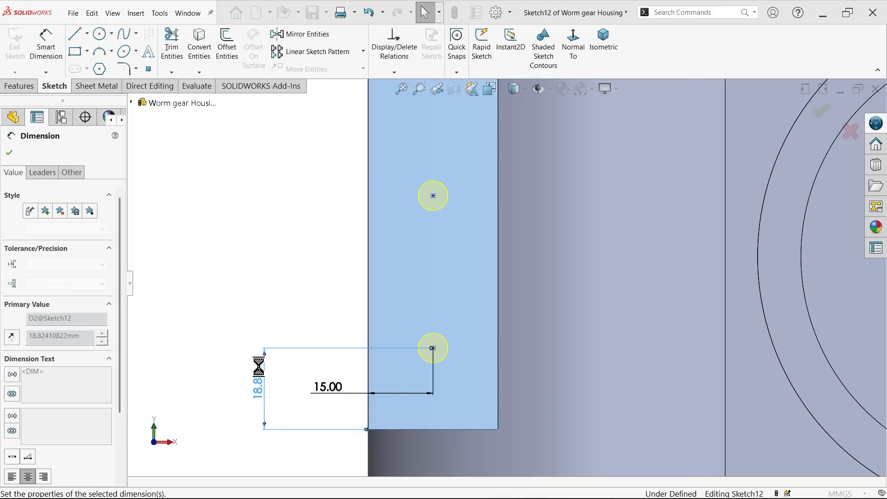
Step: Dimension the vertical spacing between the lowest and middle hole points as 40 mm
left_click(433, 344)
left_click(435, 191)
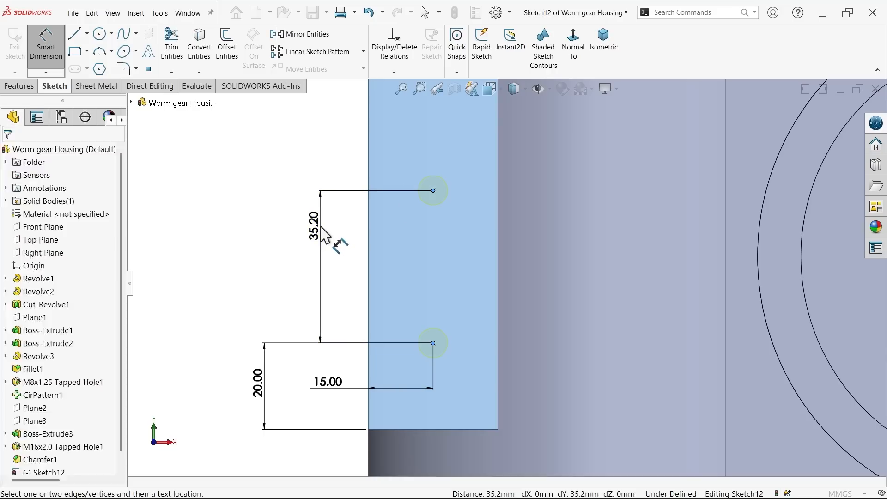
left_click(321, 226)
type("40")
left_click(263, 207)
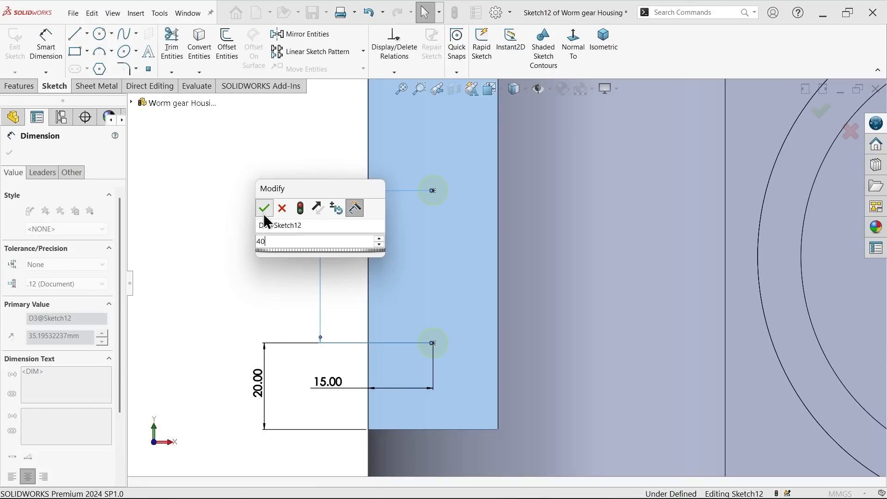
Step: Dimension the vertical spacing between the middle and uppermost hole points as 40 mm
scroll(418, 218, "up", 4)
scroll(465, 168, "down", 4)
left_click(490, 203)
left_click(490, 328)
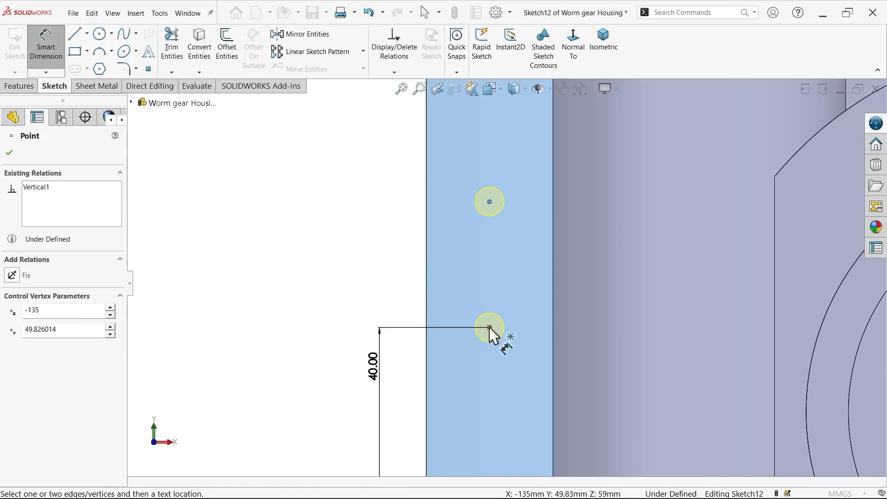
left_click(489, 201)
left_click(378, 267)
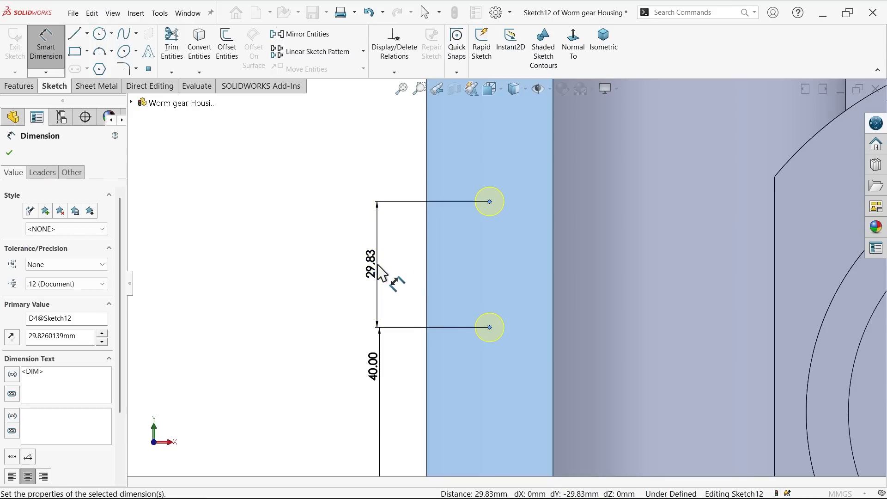
left_click(320, 245)
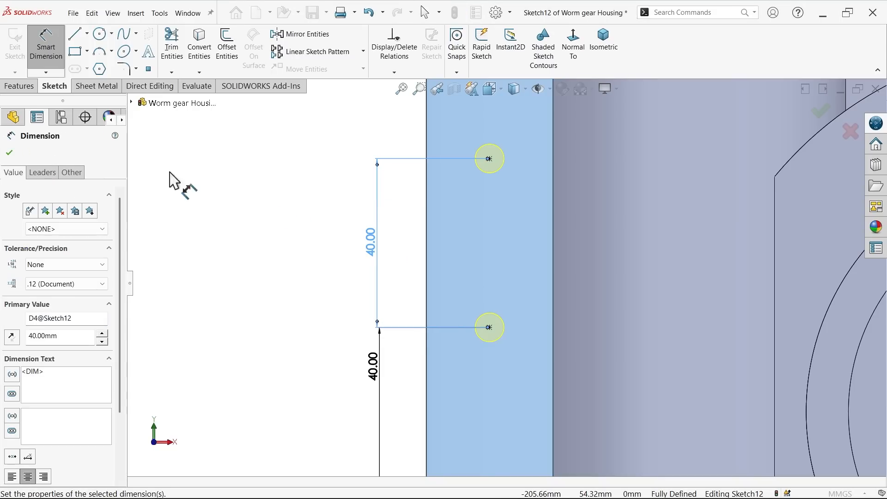
Step: Finish the three M8x1.25 tapped holes on the side pad and inspect them on the model
scroll(307, 177, "up", 3)
middle_click_drag(298, 196, 277, 238)
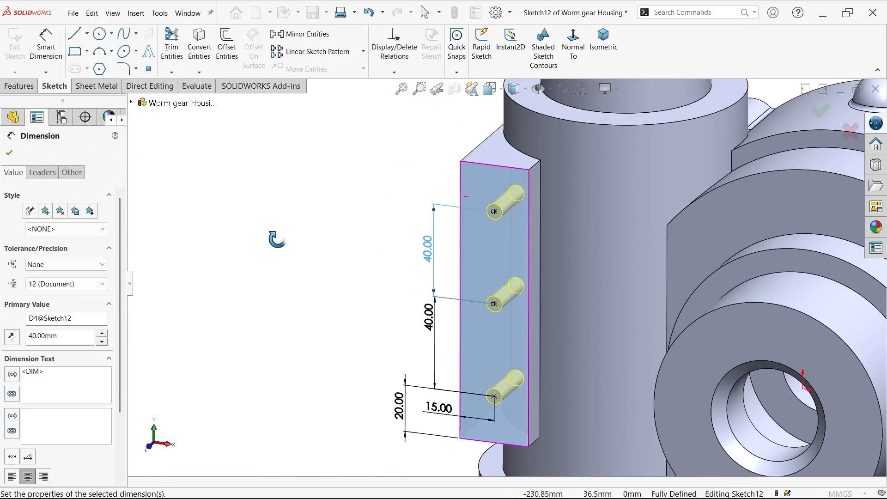
left_click(10, 153)
left_click(9, 154)
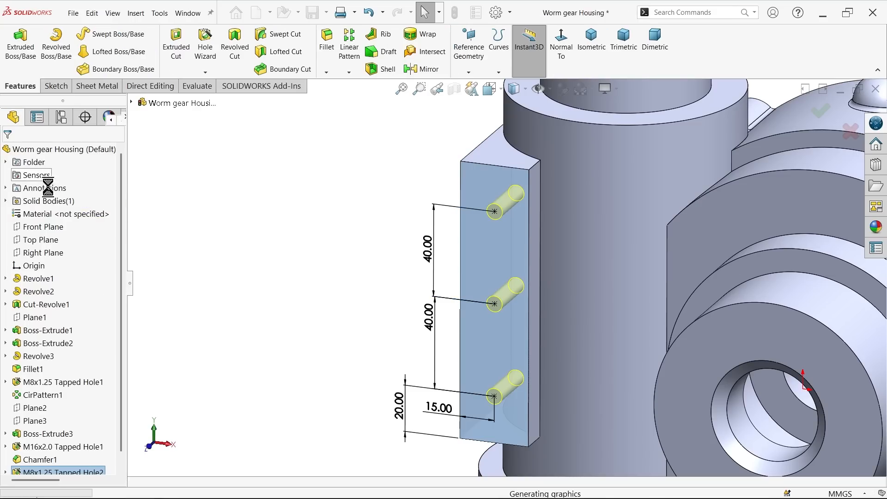
left_click(335, 264)
scroll(516, 217, "down", 3)
middle_click_drag(551, 235, 504, 268)
scroll(586, 305, "up", 5)
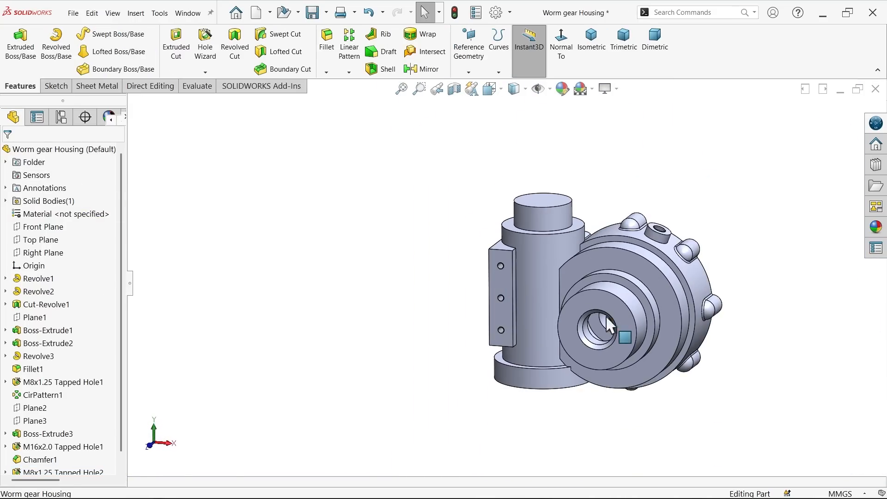
Step: Start another M8x1.25 bottoming tapped hole, Blind, with an 18 mm hole depth and a 14 mm thread depth
scroll(567, 298, "down", 5)
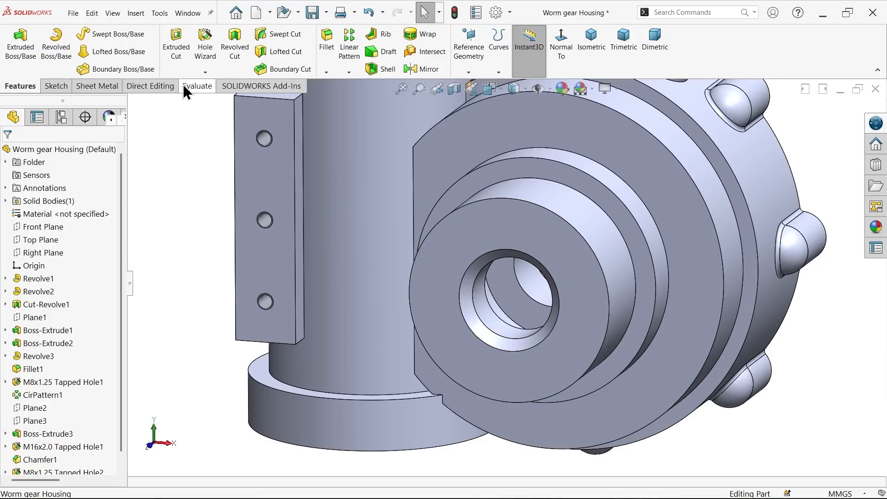
left_click(206, 44)
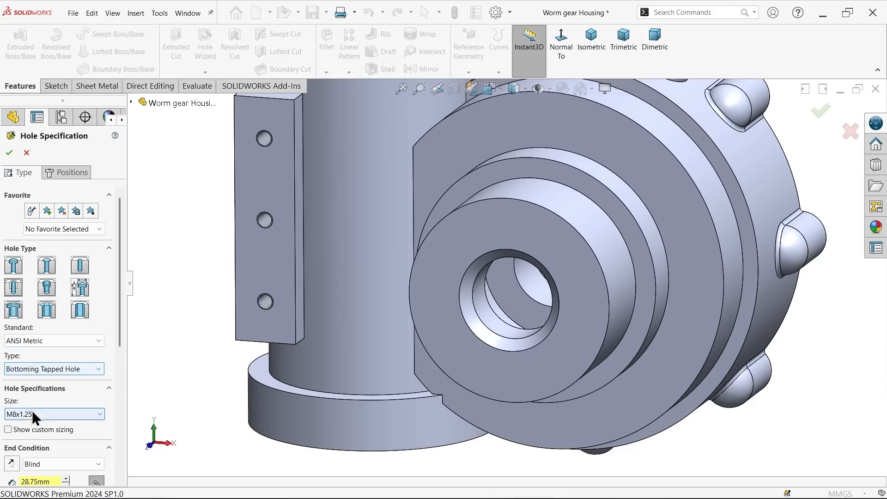
left_click_drag(122, 331, 114, 409)
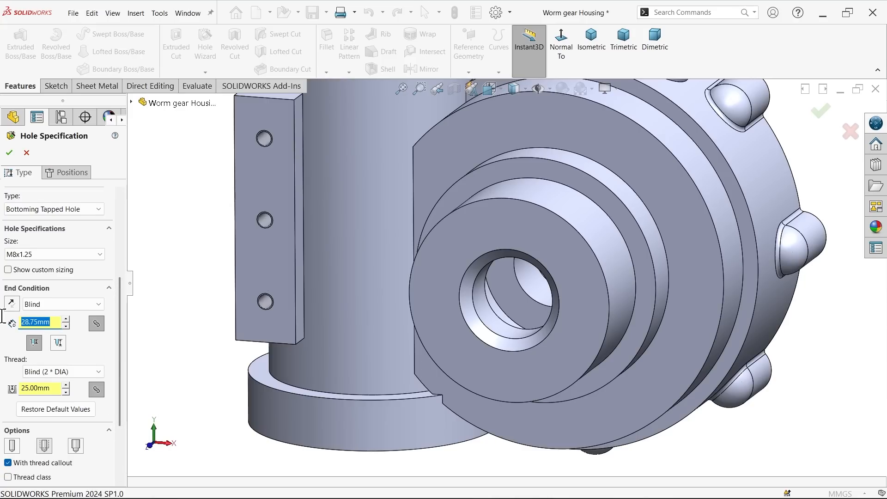
type("18")
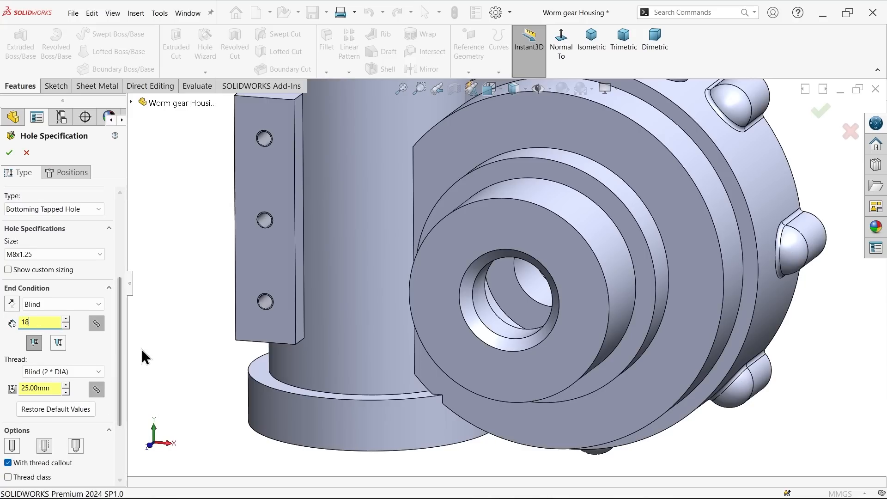
key("Return")
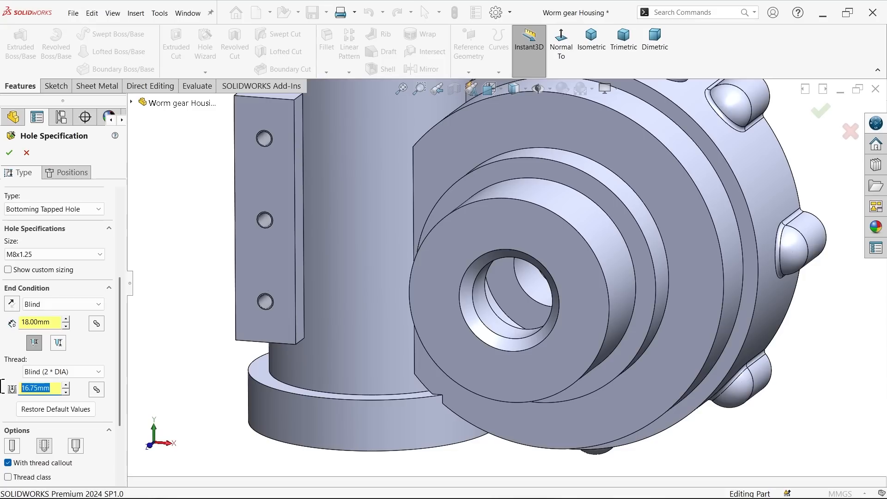
type("14")
key("Return")
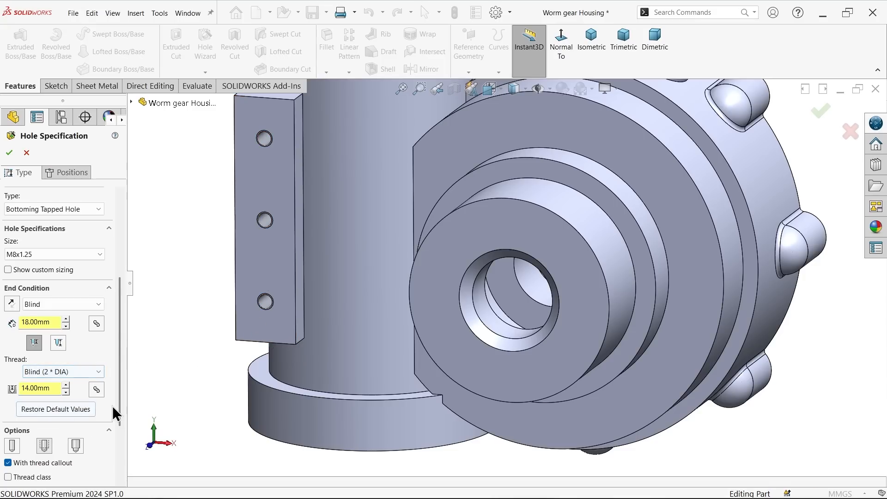
left_click_drag(123, 403, 119, 447)
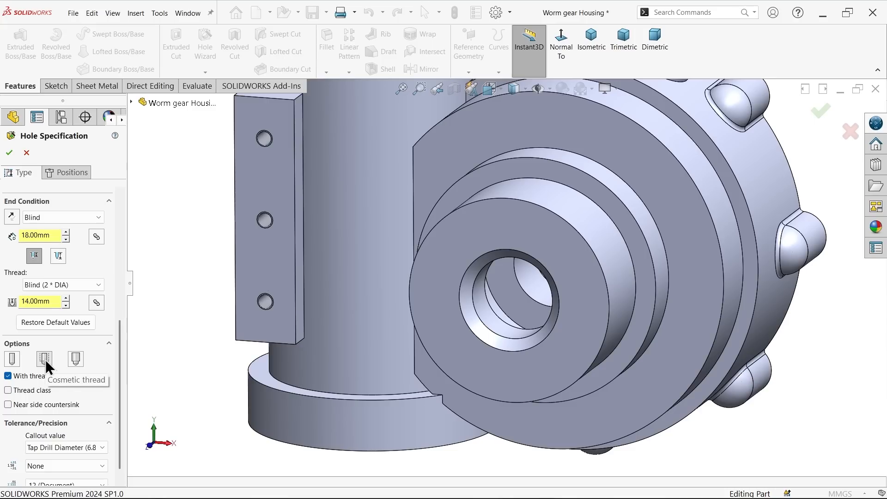
Step: Place one hole point on the hub's front annular face, beside the bore and level with its centre
left_click(75, 172)
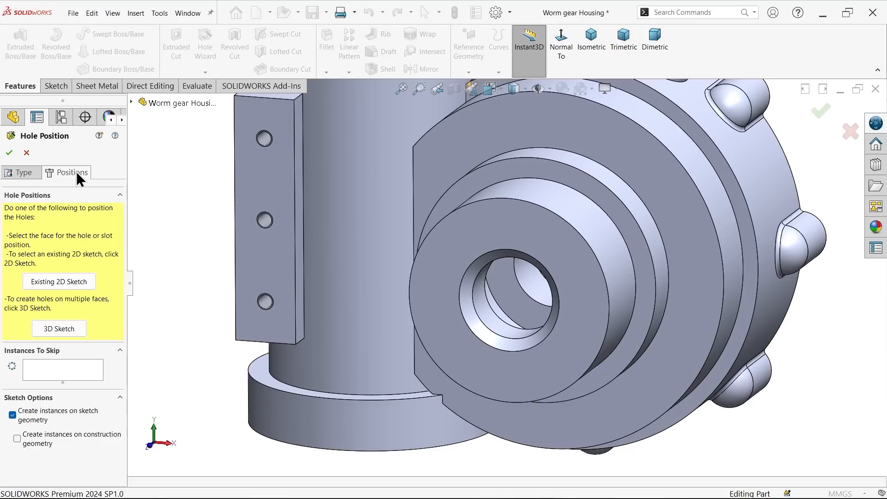
left_click(583, 315)
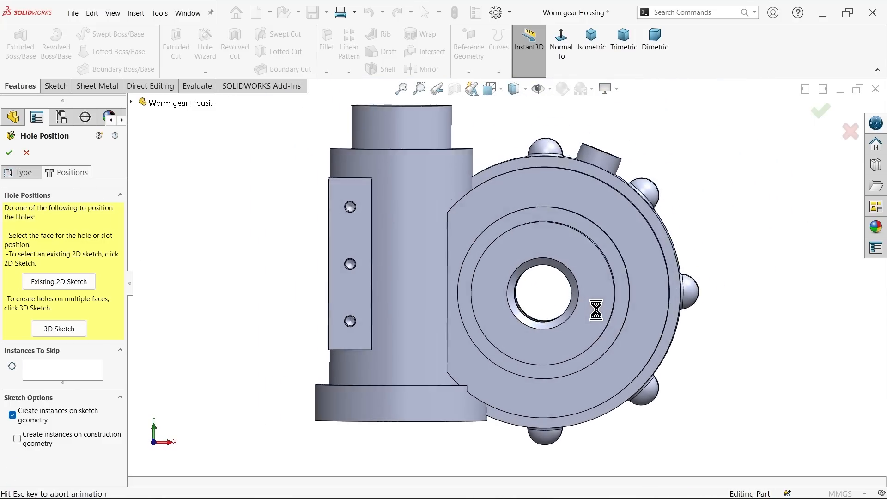
scroll(577, 289, "down", 5)
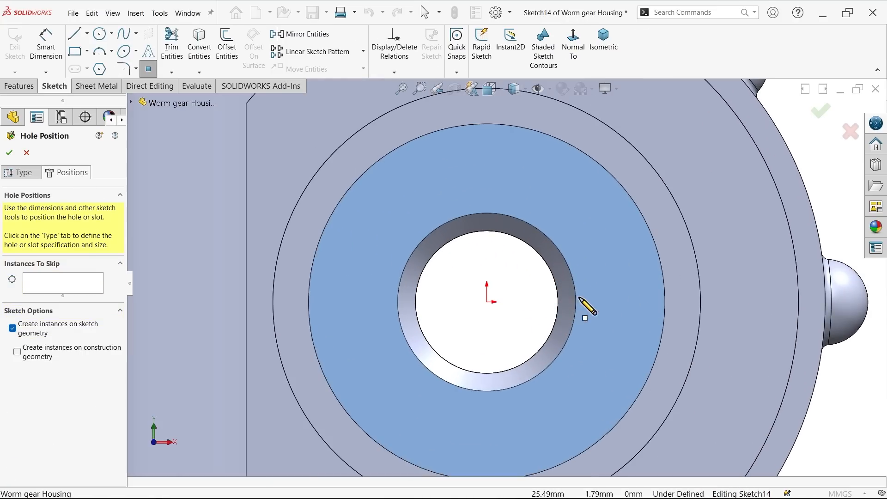
left_click(622, 302)
right_click(610, 265)
left_click(624, 267)
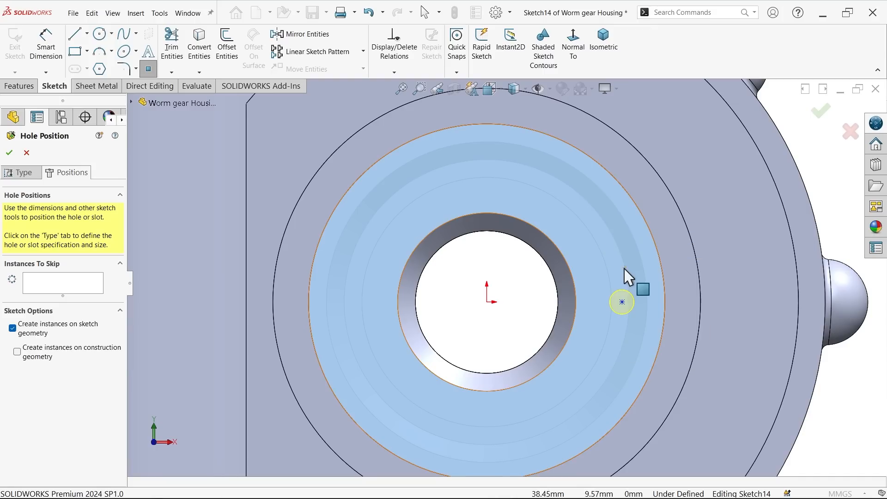
Step: Sketch a construction circle of about 38 mm radius centred on the origin and passing through the hole point
left_click(98, 33)
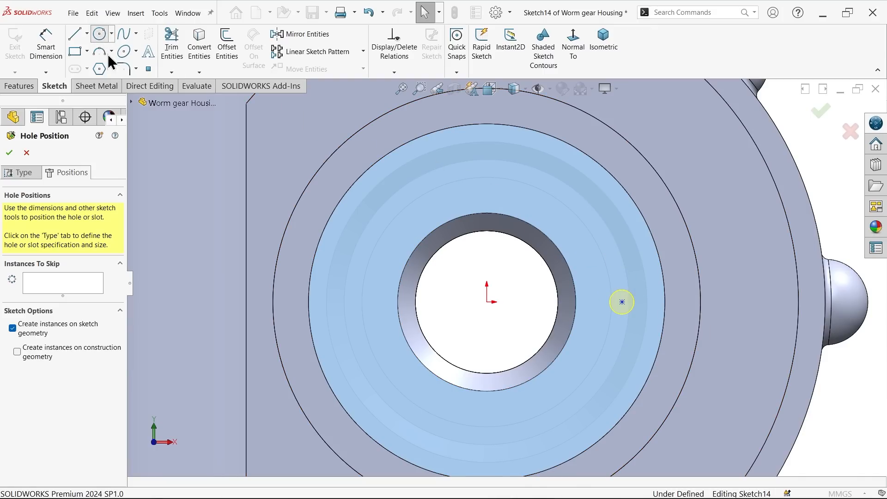
left_click(497, 304)
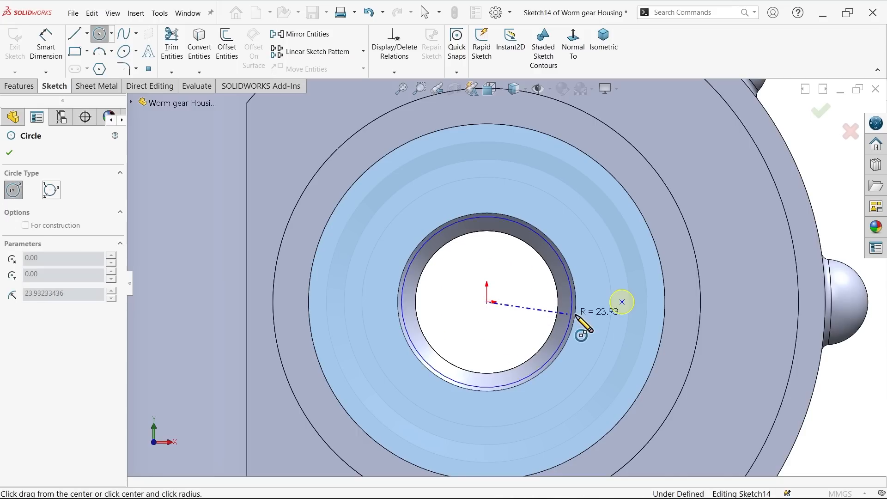
left_click(621, 304)
left_click(25, 349)
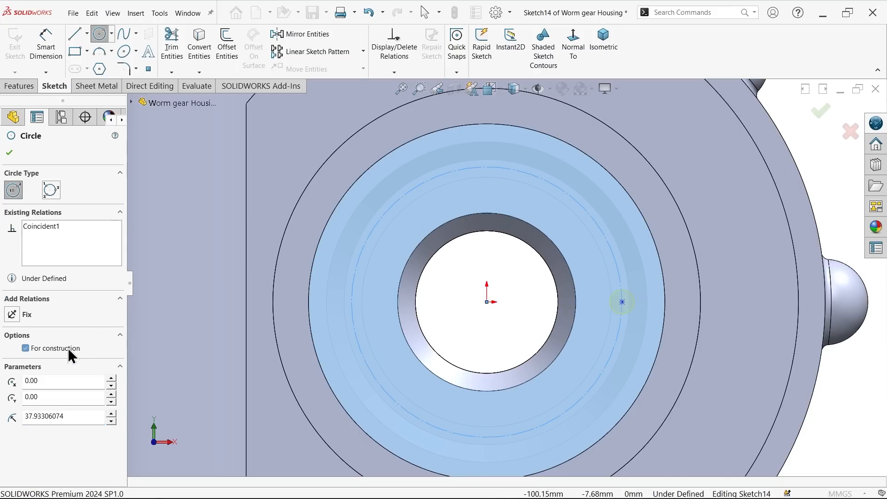
Step: Dimension the construction circle's diameter as 75 mm
left_click(55, 42)
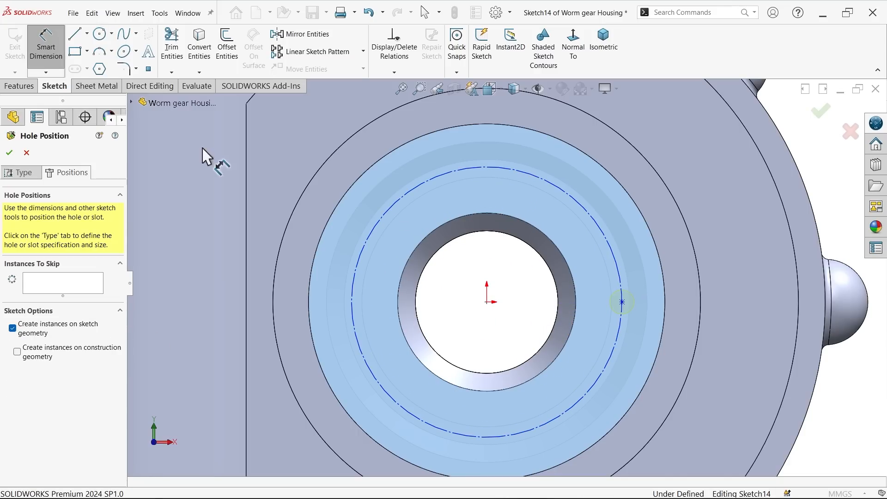
left_click(352, 295)
left_click(322, 296)
type("75")
left_click(264, 268)
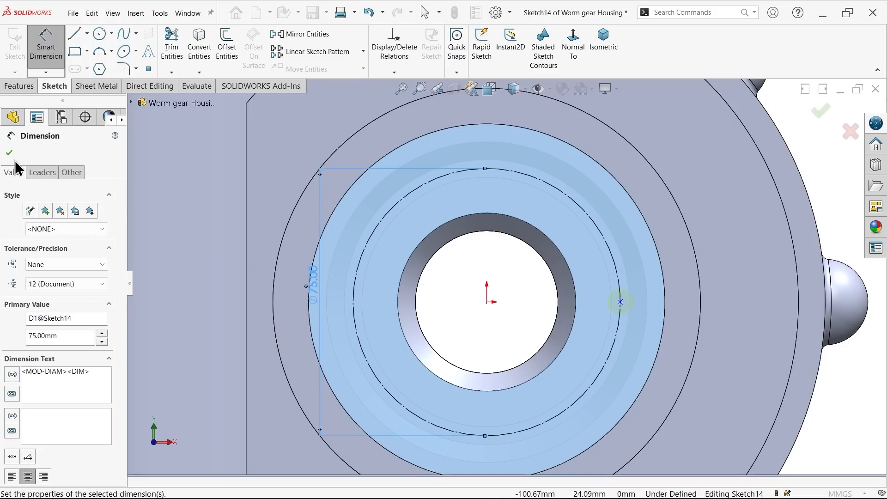
key("Escape")
Step: Add a horizontal relation between the hole point and the origin
scroll(578, 323, "down", 3)
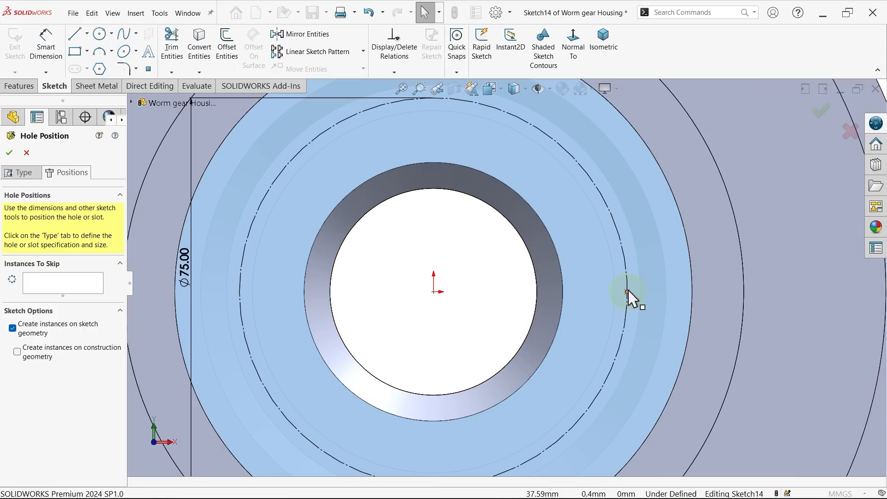
left_click(628, 292)
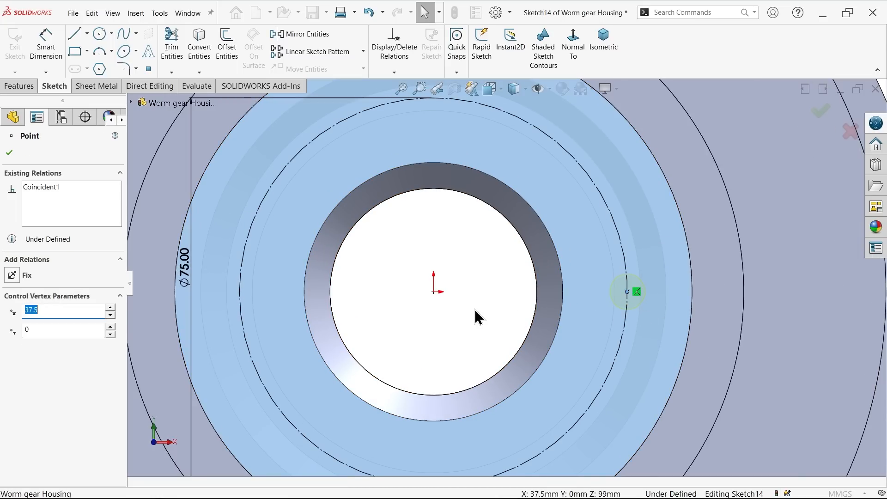
left_click(434, 292, "ctrl")
left_click(460, 250)
left_click(505, 310)
Step: Finish the M8x1.25 tapped hole on the hub's front face
scroll(504, 310, "up", 4)
middle_click_drag(503, 310, 435, 316)
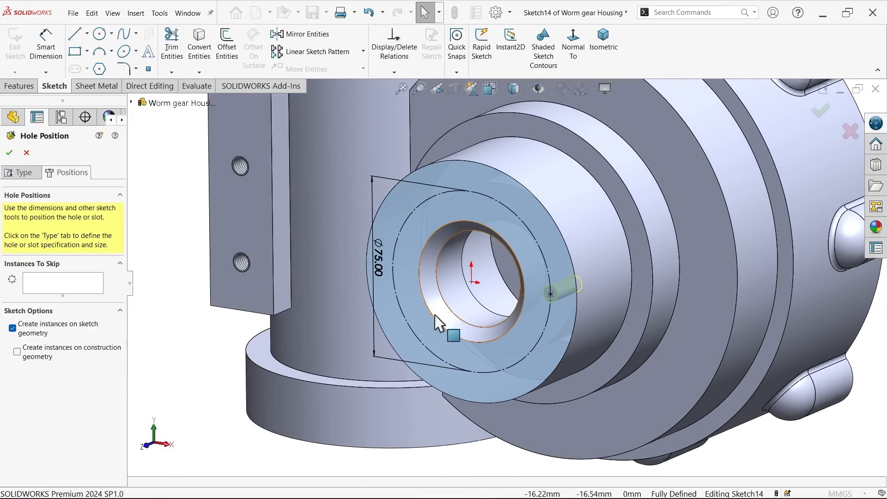
left_click(9, 153)
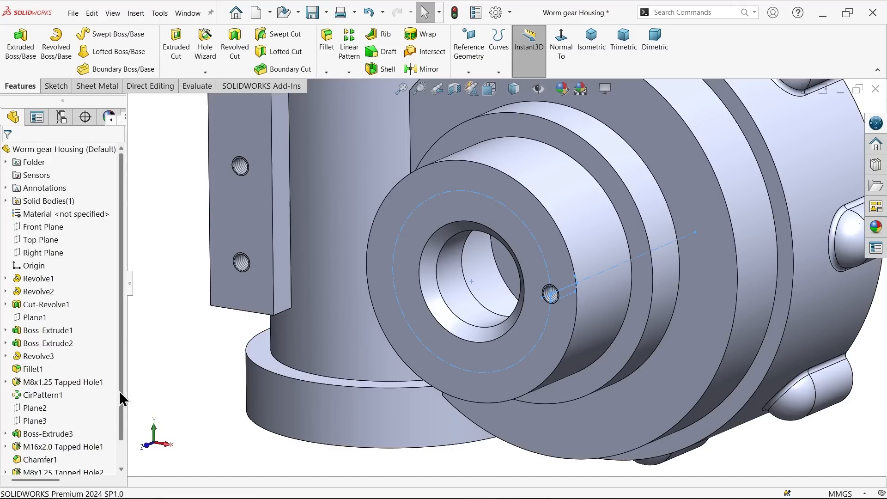
scroll(119, 391, "down", 2)
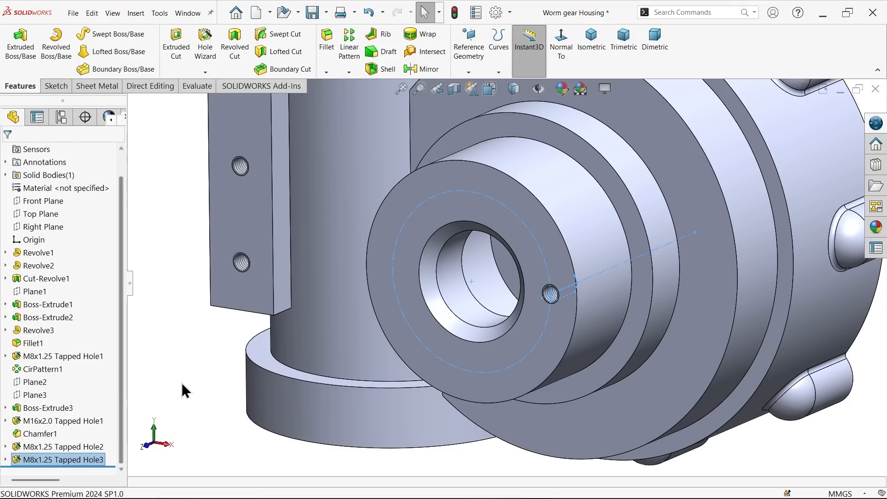
left_click(16, 458)
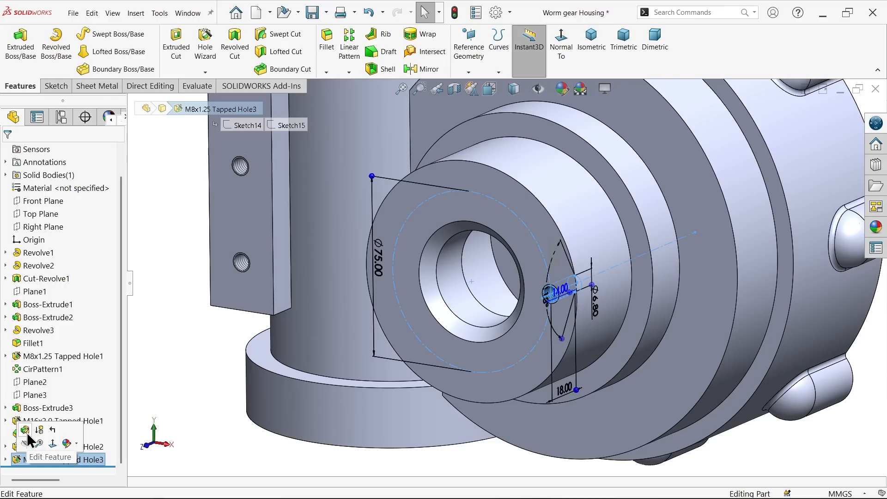
left_click(209, 397)
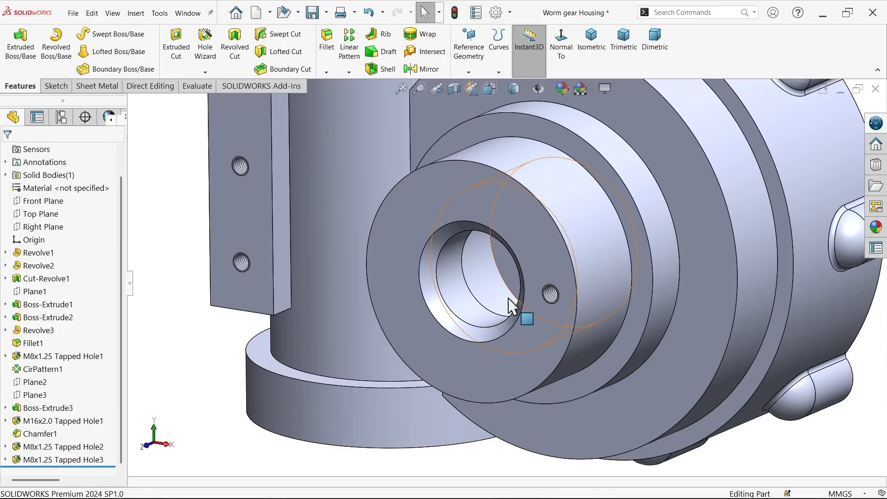
Step: Circular-pattern the hub's M8x1.25 tapped hole about the hub's outer cylindrical face with 6 equally spaced instances over 360 degrees
left_click(349, 73)
left_click(370, 97)
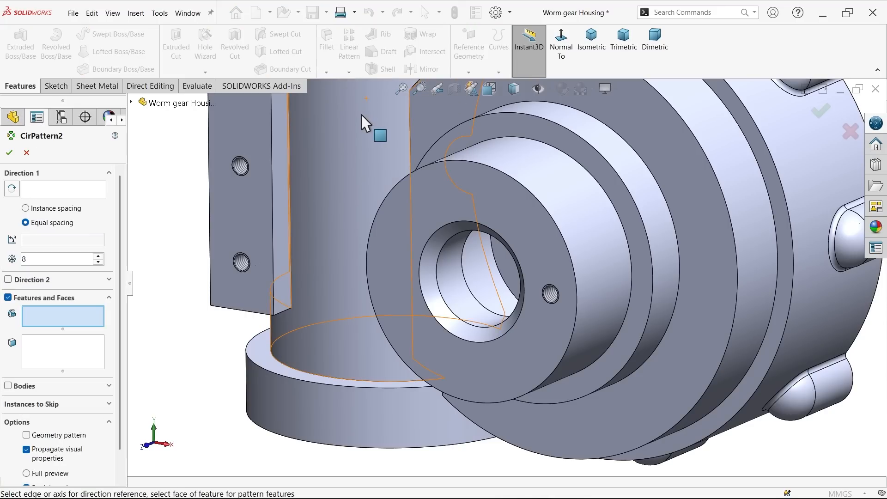
left_click(71, 187)
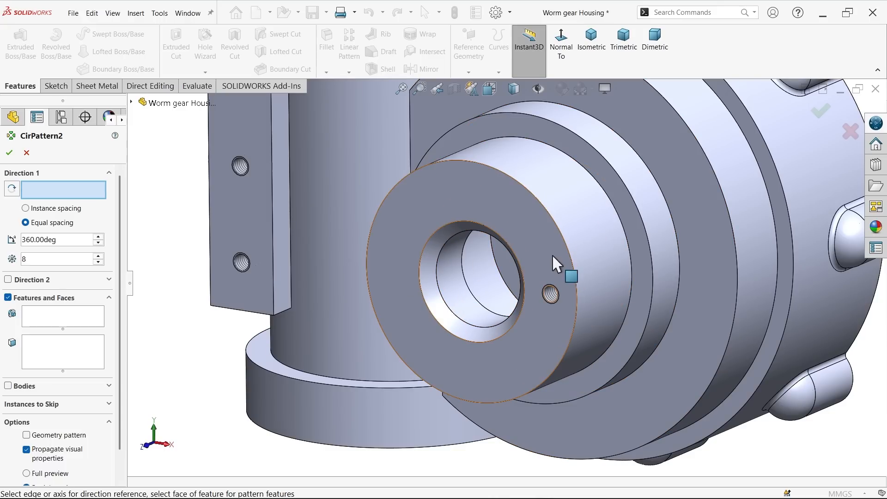
left_click(564, 206)
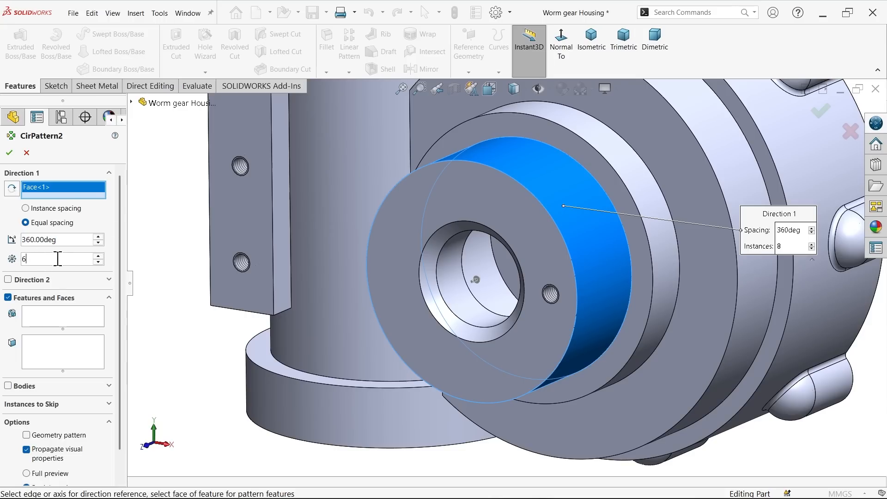
left_click(55, 317)
scroll(485, 312, "down", 3)
left_click(616, 283)
scroll(531, 287, "up", 3)
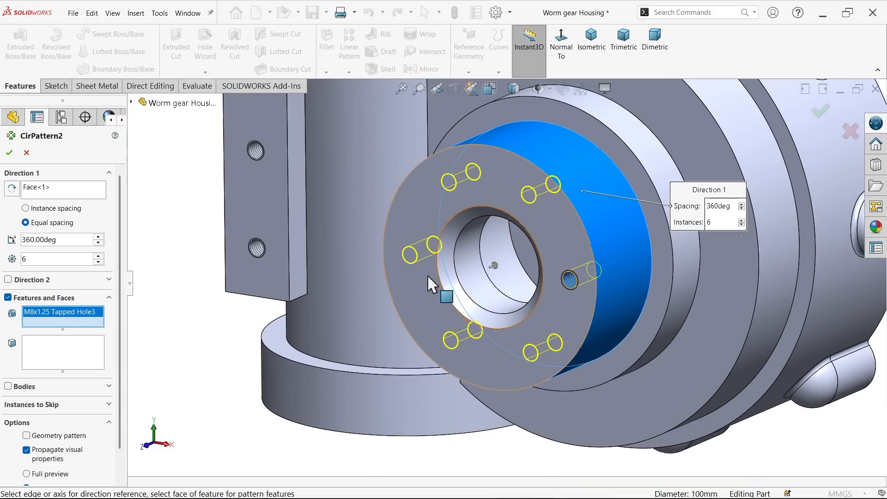
left_click(9, 153)
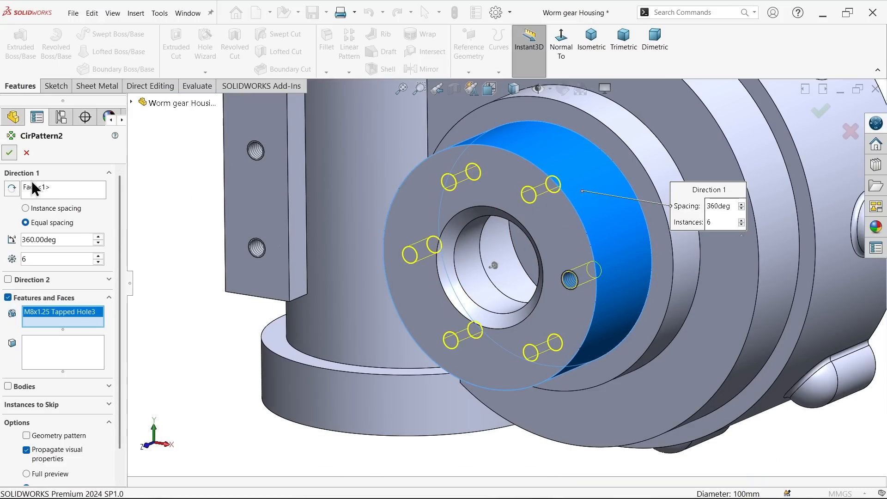
mouse_move(198, 297)
middle_mouse_down()
mouse_move(214, 243)
mouse_move(243, 251)
mouse_move(206, 317)
middle_mouse_up()
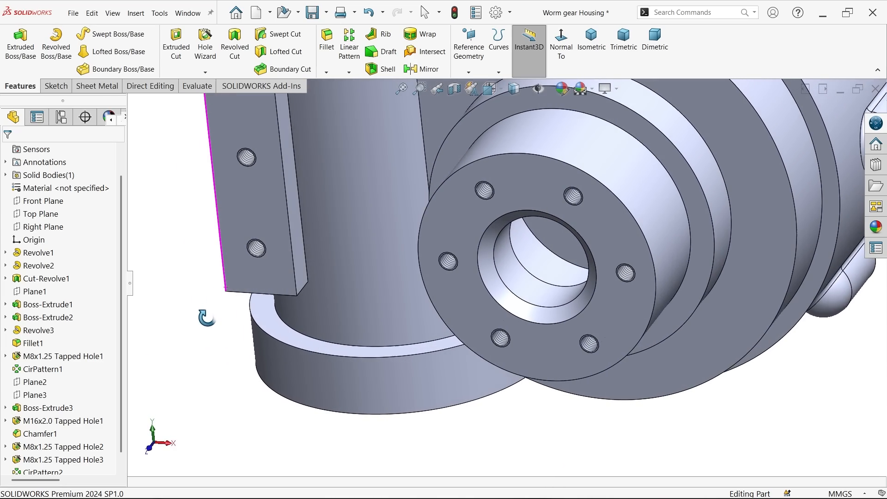
scroll(415, 320, "up", 5)
Step: Switch to the reference drawing and examine the vertical bore's diameters, depths and chamfer in Section B-B
key("alt+Tab")
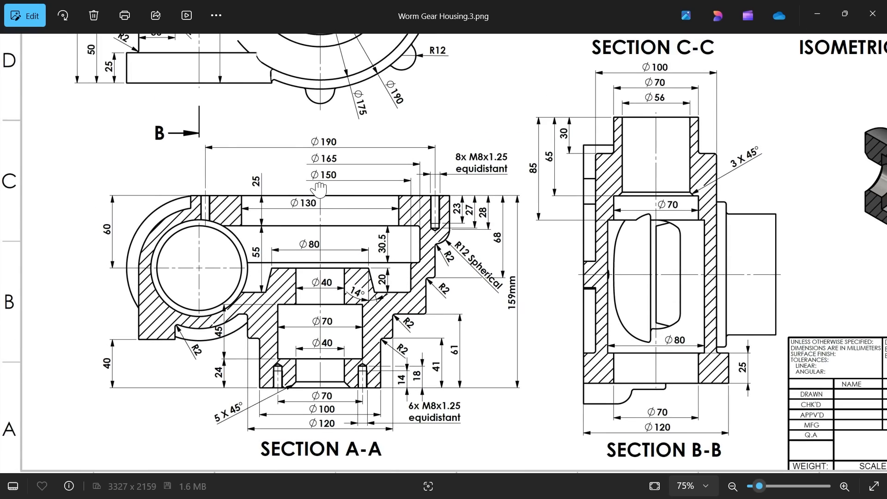
left_click_drag(296, 168, 282, 358)
left_click_drag(232, 196, 248, 274)
scroll(191, 111, "down", 1)
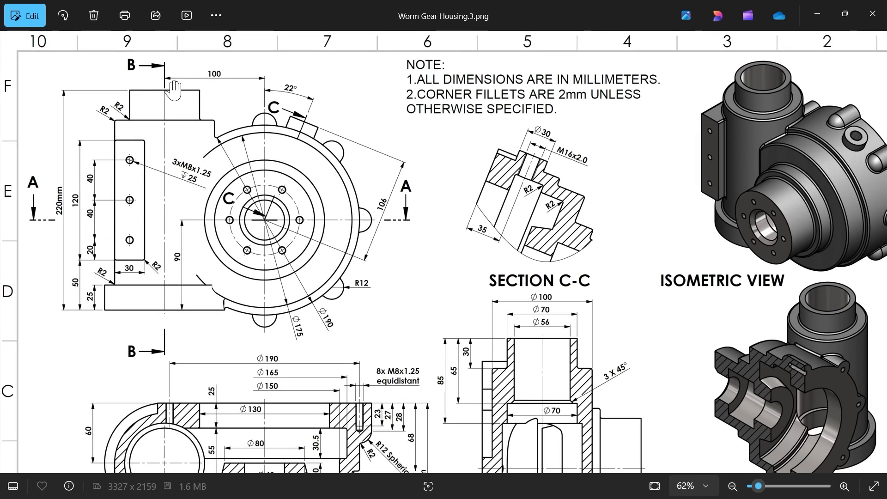
scroll(158, 76, "up", 1)
left_click_drag(497, 375, 383, 138)
scroll(524, 317, "up", 4)
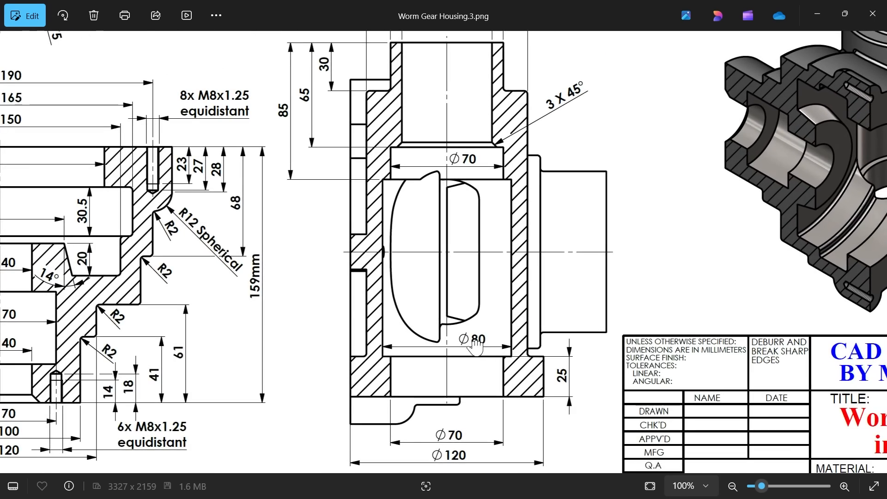
left_click_drag(476, 346, 479, 286)
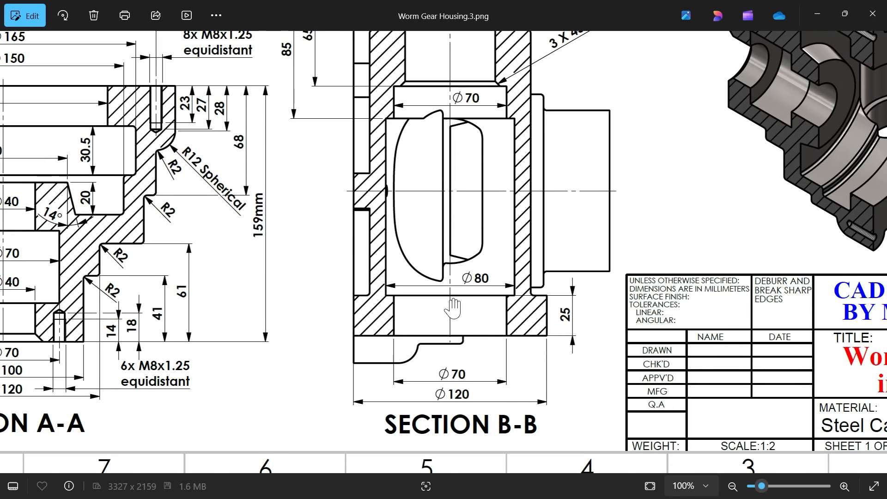
scroll(443, 325, "up", 2)
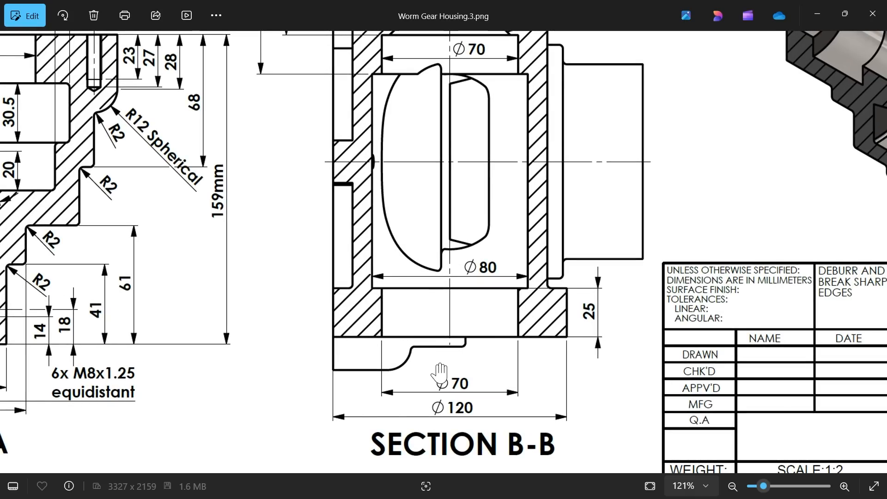
mouse_move(453, 274)
left_mouse_down()
mouse_move(475, 329)
mouse_move(467, 425)
left_mouse_up()
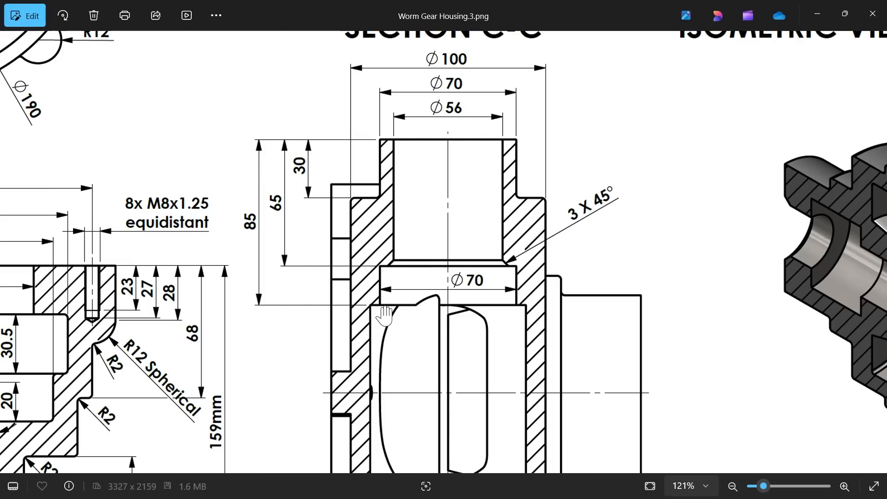
mouse_move(295, 361)
left_mouse_down()
mouse_move(307, 245)
mouse_move(317, 228)
left_mouse_up()
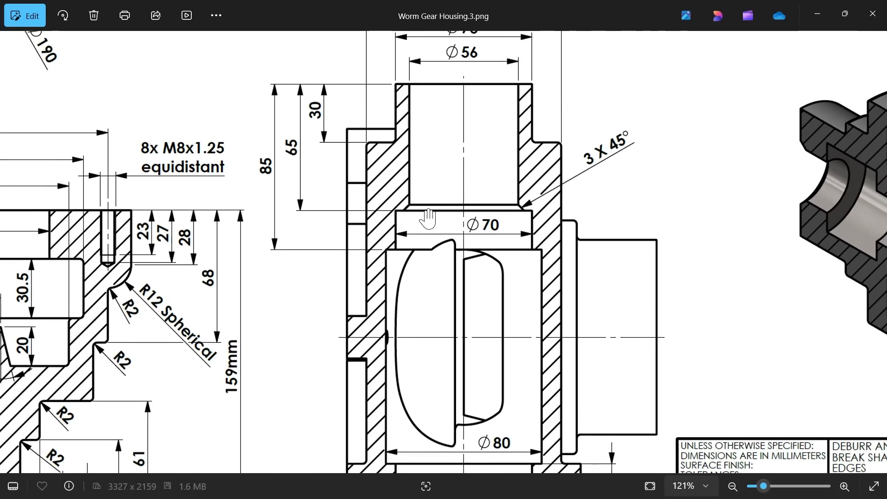
mouse_move(426, 283)
left_mouse_down()
mouse_move(424, 149)
mouse_move(431, 295)
left_mouse_up()
scroll(431, 295, "down", 2)
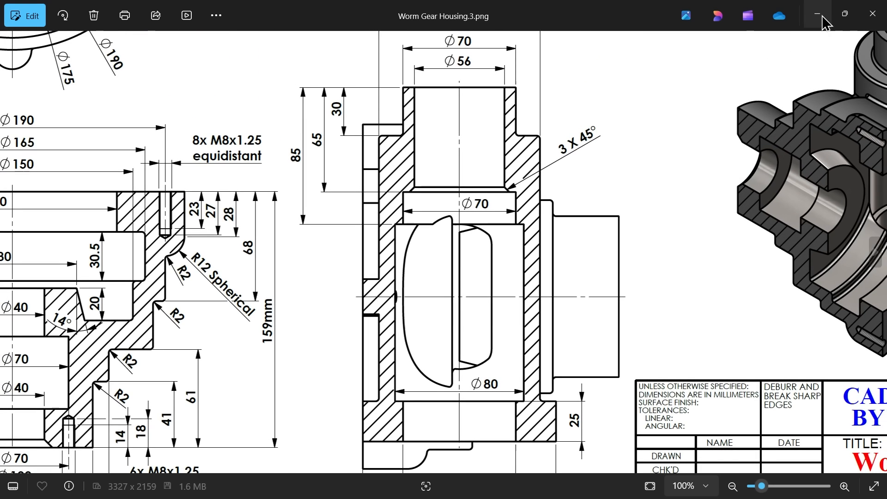
left_click(817, 15)
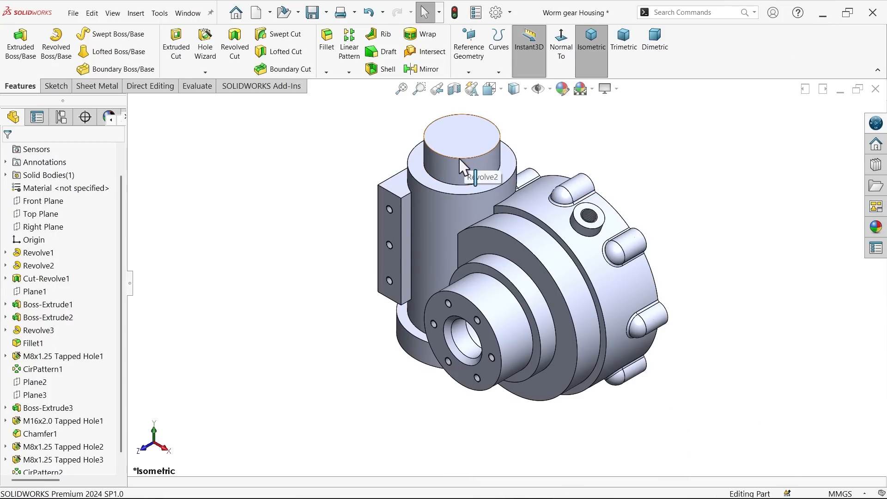
Step: Start a sketch on the Front Plane and draw a vertical construction centreline between the midpoints of the vertical cylinder's bottom and top edges
left_click(44, 205)
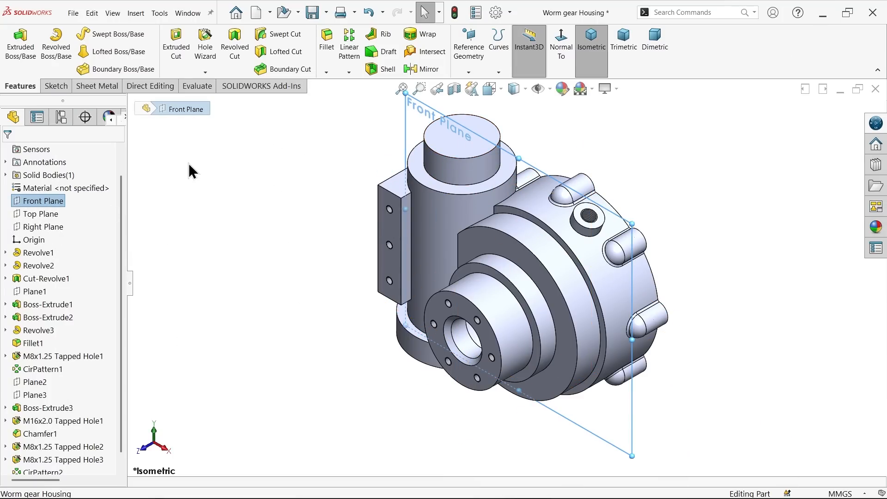
left_click(62, 85)
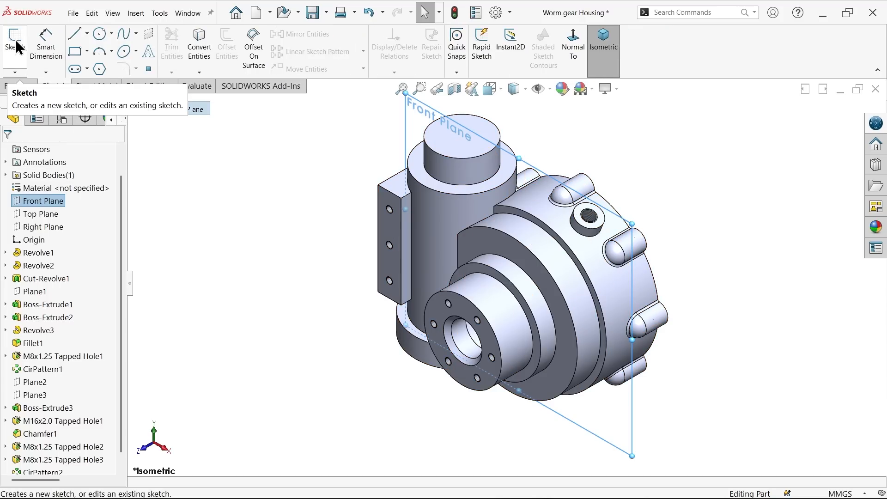
left_click(15, 44)
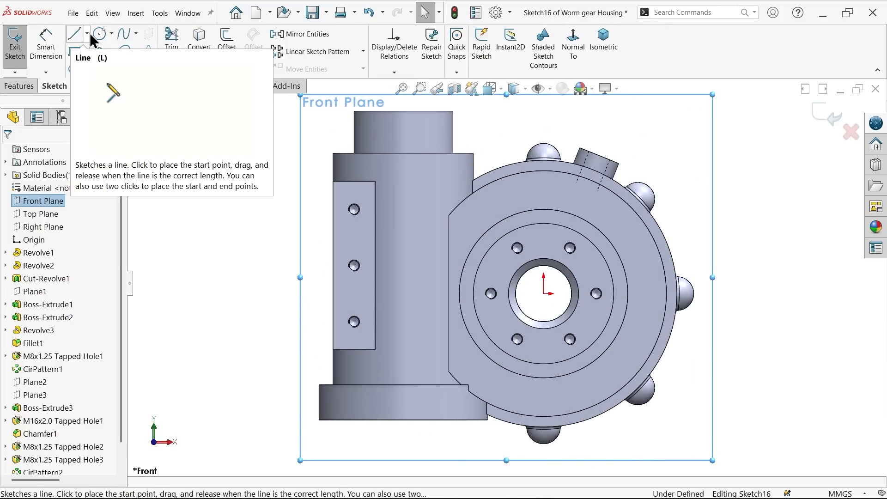
left_click(86, 34)
left_click(102, 62)
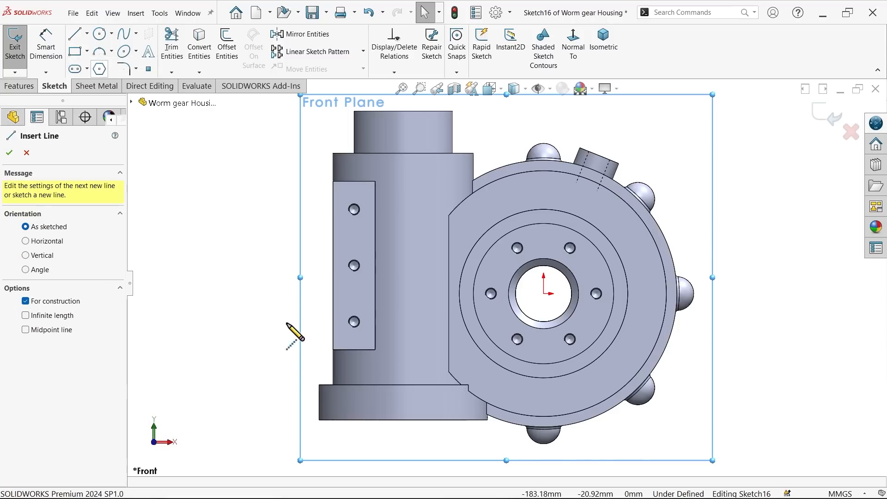
left_click(403, 419)
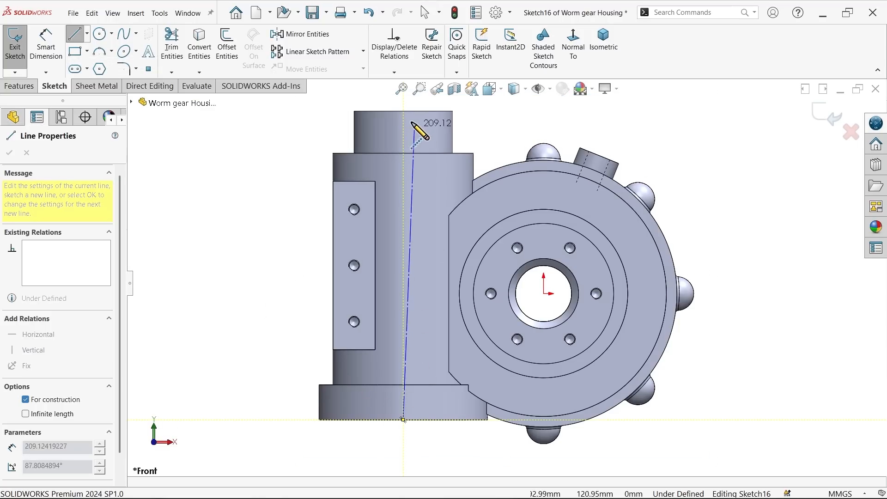
left_click(403, 112)
right_click(293, 119)
left_click(314, 143)
Step: Sketch a horizontal line outward along the base edge from the centreline's lower end, and a vertical line about 20 mm up from it
left_click(73, 35)
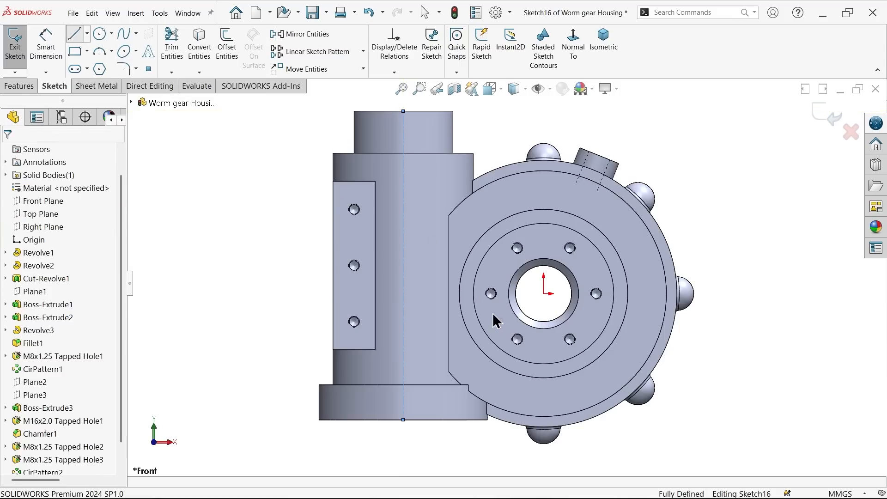
scroll(422, 421, "down", 3)
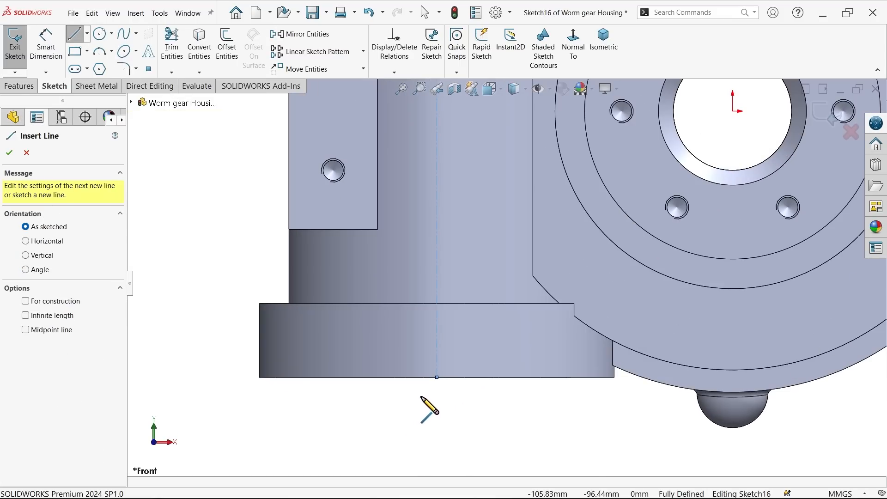
left_click(436, 377)
left_click(331, 377)
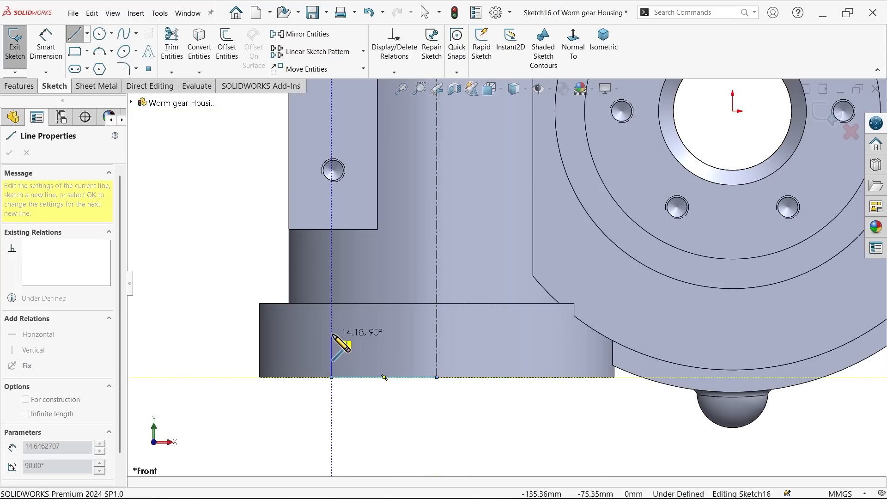
left_click(332, 319)
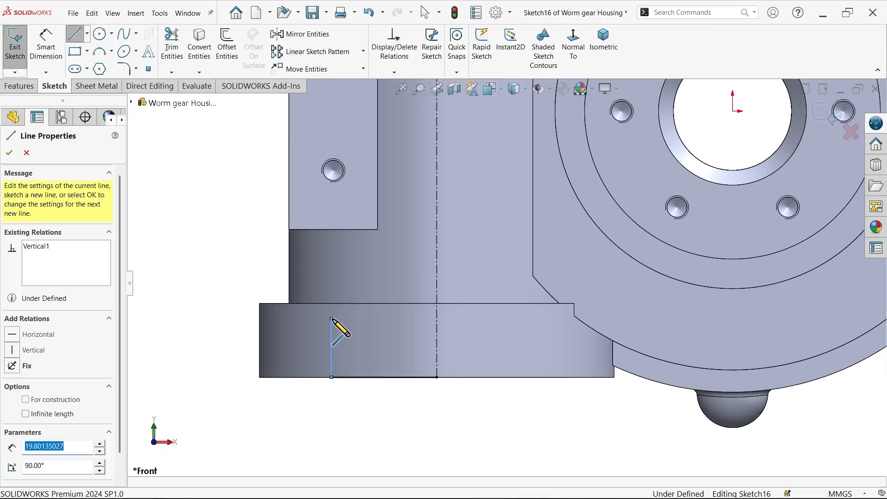
Step: Continue the bore profile upward with three inward steps, including verticals about 142 mm and 41 mm long, ending at the centreline's upper end
scroll(376, 264, "up", 4)
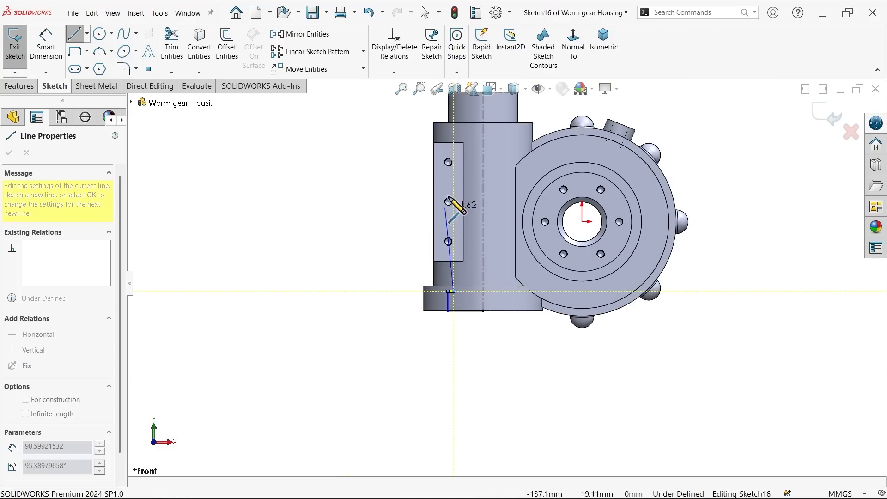
scroll(468, 162, "down", 3)
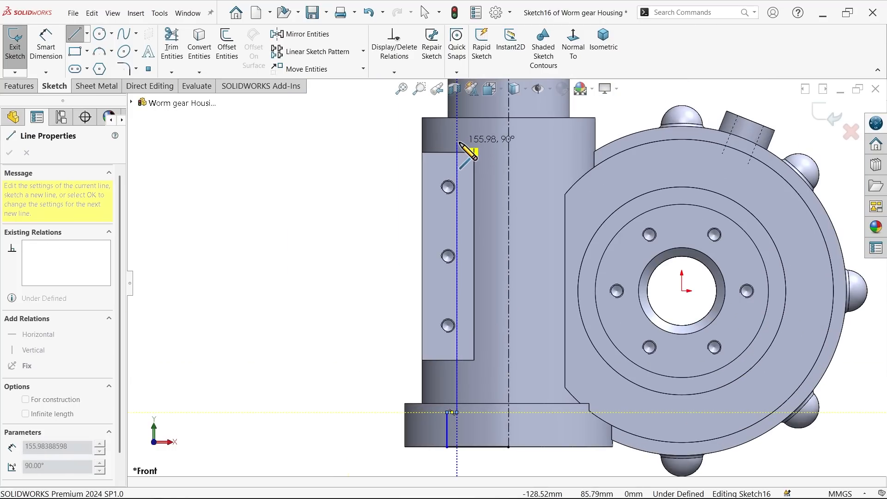
left_click(457, 166)
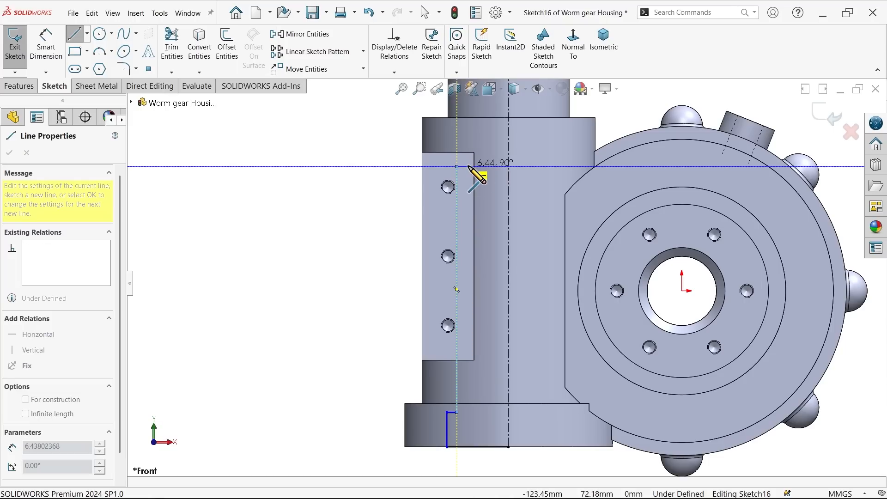
left_click(468, 166)
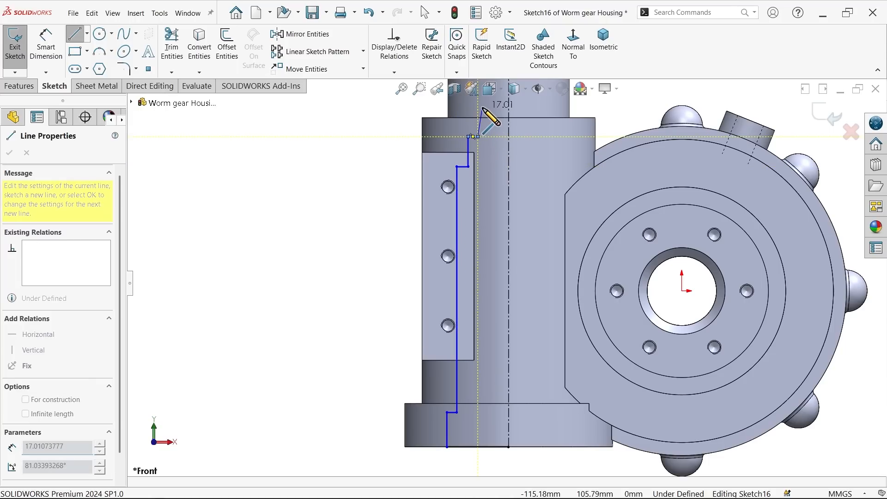
scroll(480, 139, "down", 4)
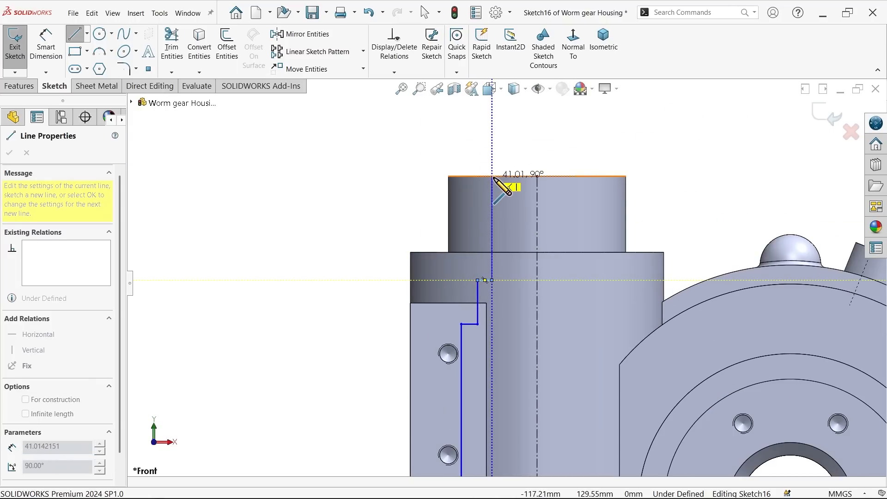
left_click(492, 176)
left_click(537, 176)
right_click(494, 139)
left_click(511, 146)
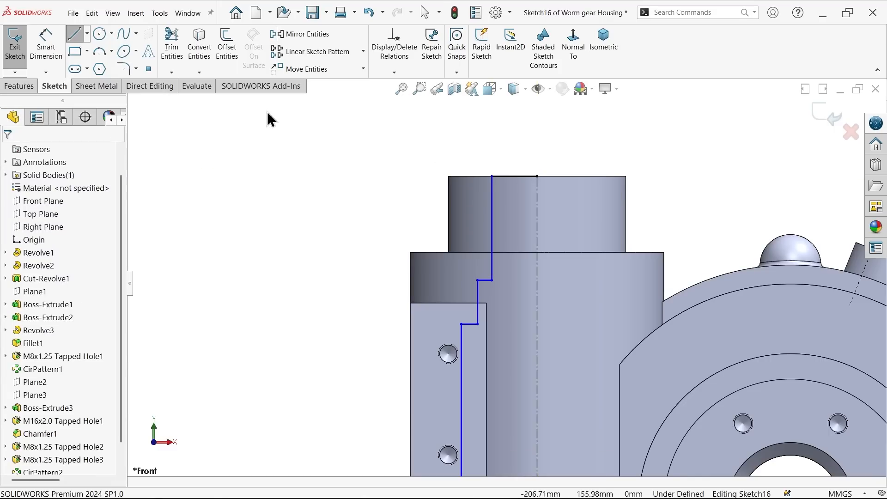
Step: Dimension the uppermost vertical profile line about the centreline as a 56 mm diameter
left_click(52, 56)
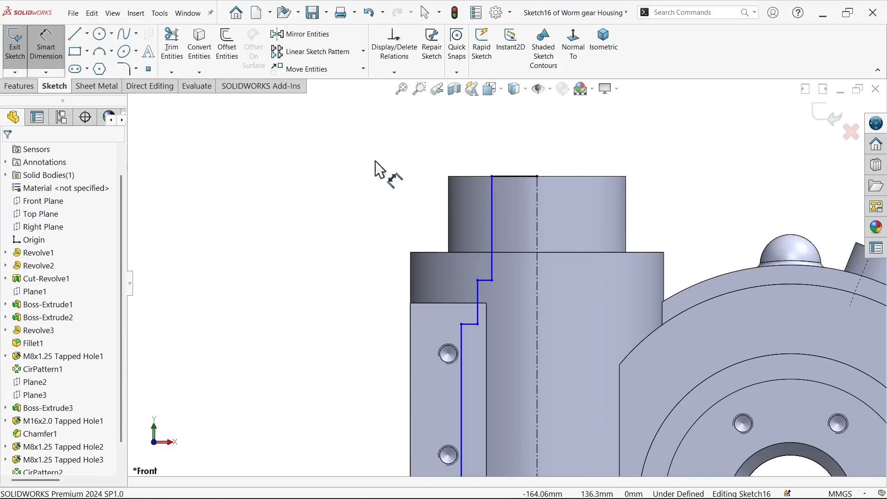
left_click(493, 199)
left_click(536, 202)
left_click(545, 152)
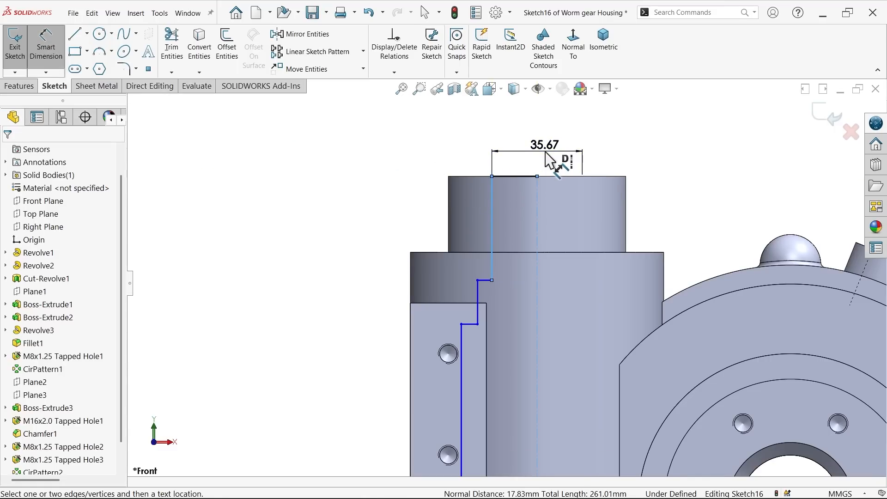
type("56")
key("Return")
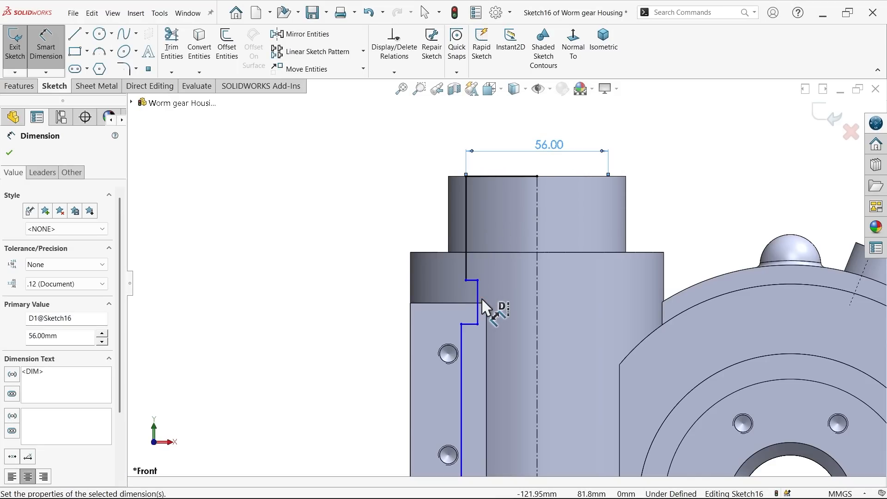
key("Escape")
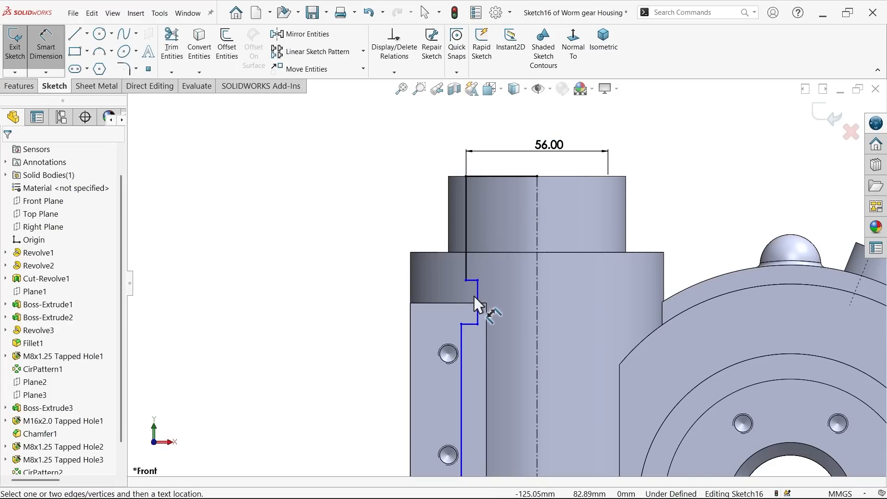
left_click(478, 296)
left_click(507, 290)
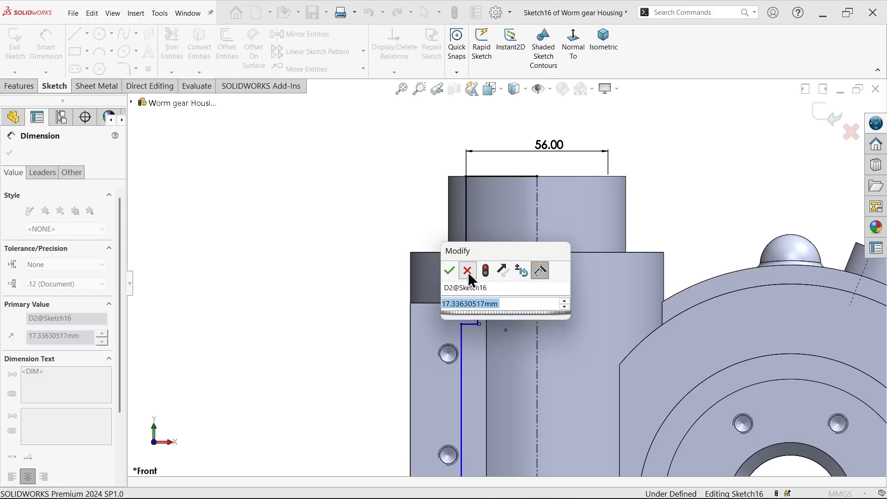
left_click(466, 271)
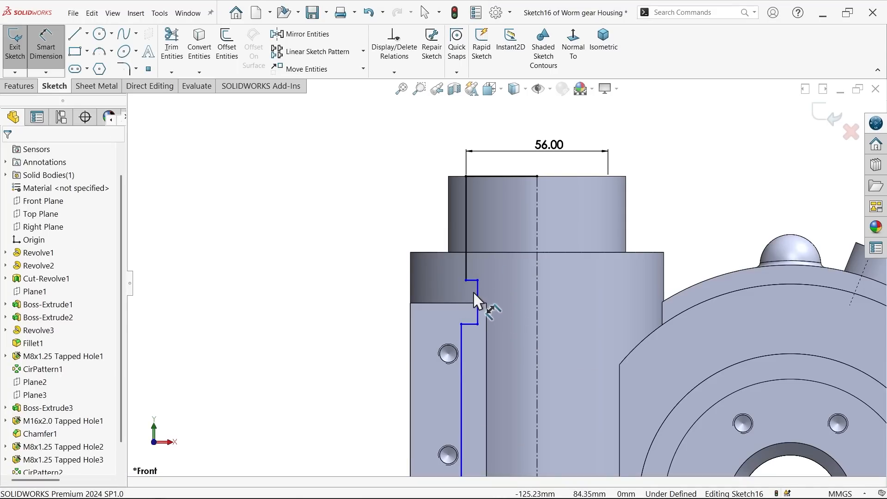
Step: Dimension the short vertical profile line below the 56 mm section about the centreline as a 70 mm diameter
left_click(478, 304)
left_click(538, 288)
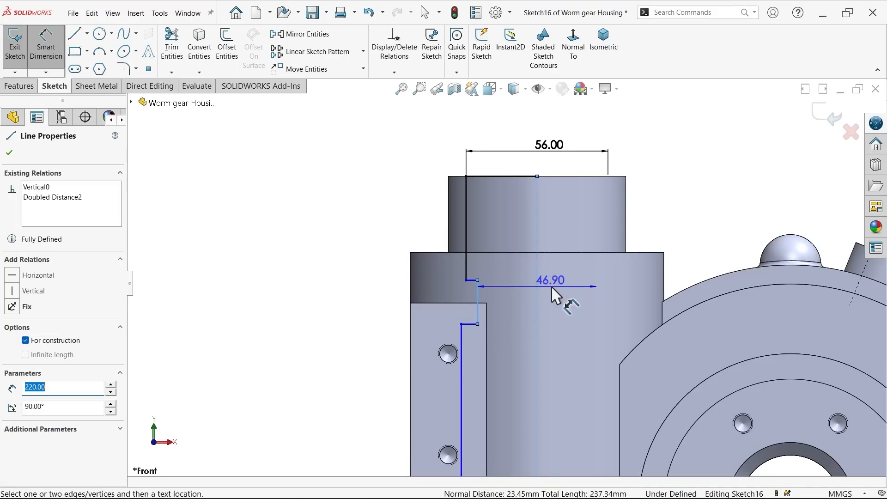
type("70")
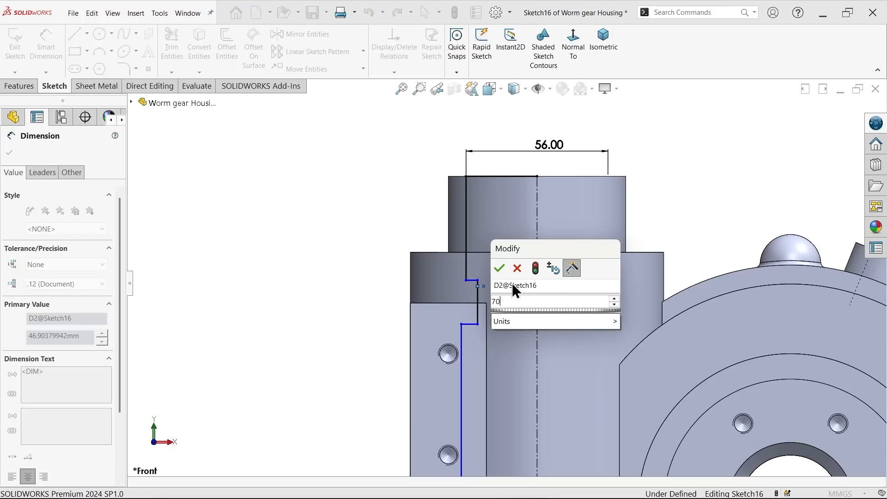
left_click(500, 269)
Step: Dimension the long middle vertical profile line about the centreline as an 80 mm diameter
scroll(490, 296, "up", 5)
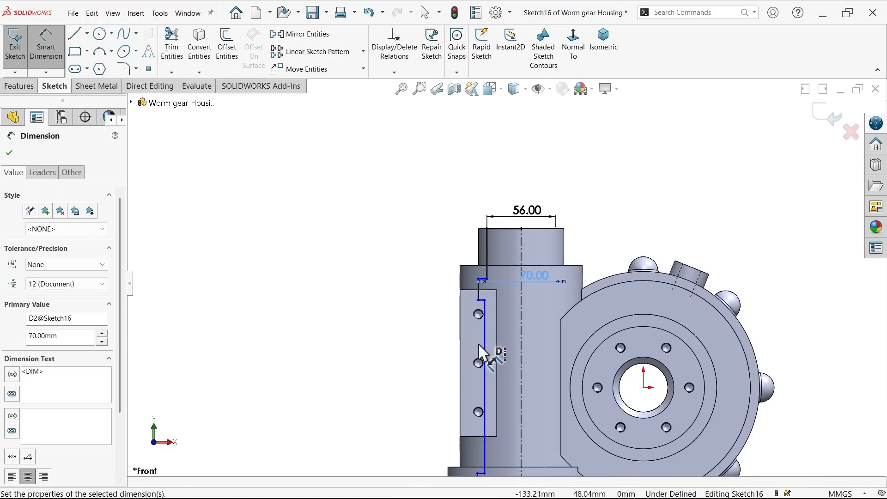
scroll(504, 383, "down", 4)
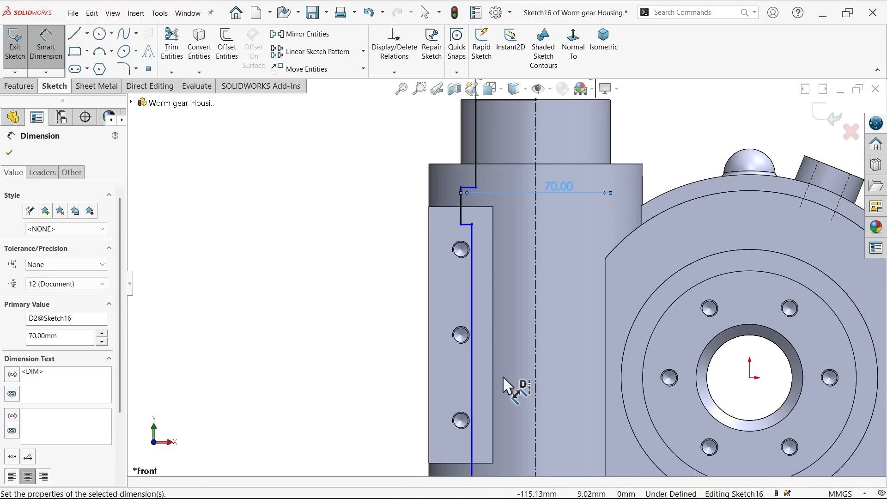
left_click(473, 369)
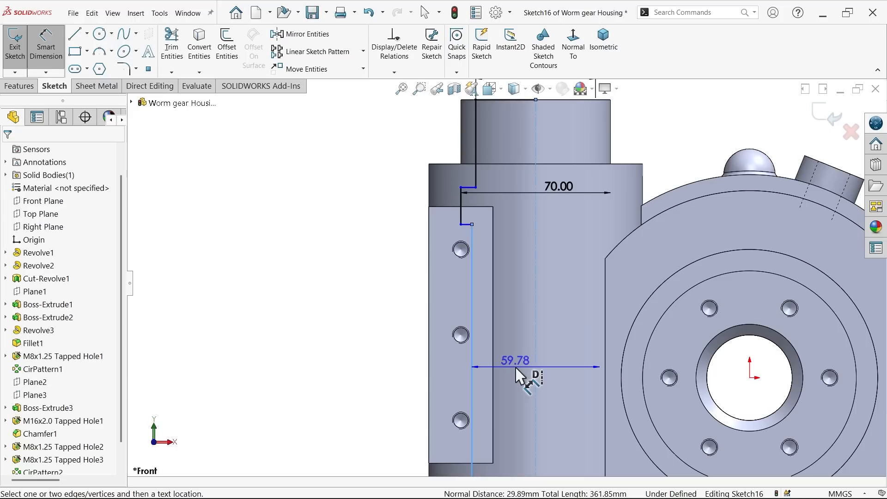
left_click(515, 368)
type("80")
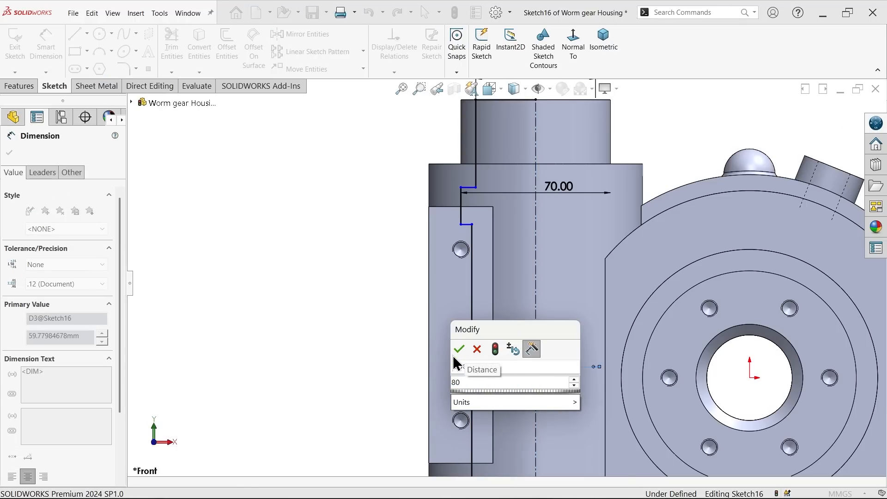
left_click(459, 348)
Step: Dimension the lowest vertical profile line, at the cylinder's base, about the centreline as a 70 mm diameter
scroll(504, 356, "up", 5)
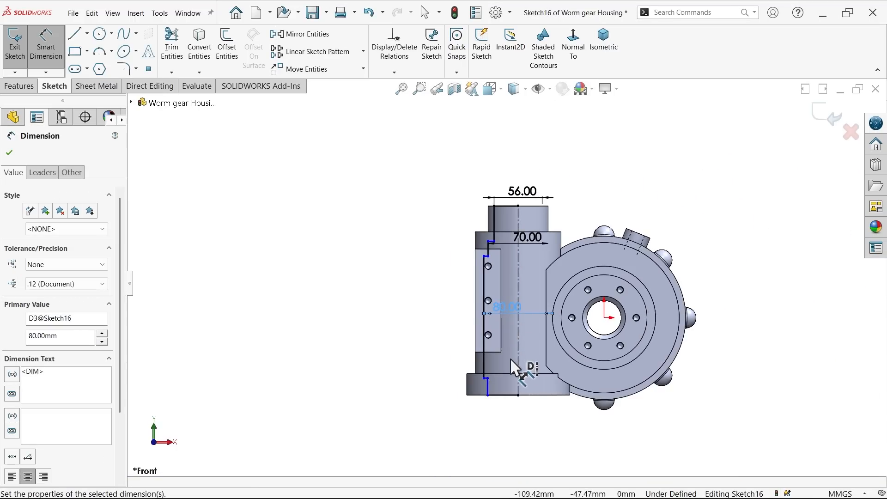
scroll(511, 362, "down", 6)
left_click(442, 398)
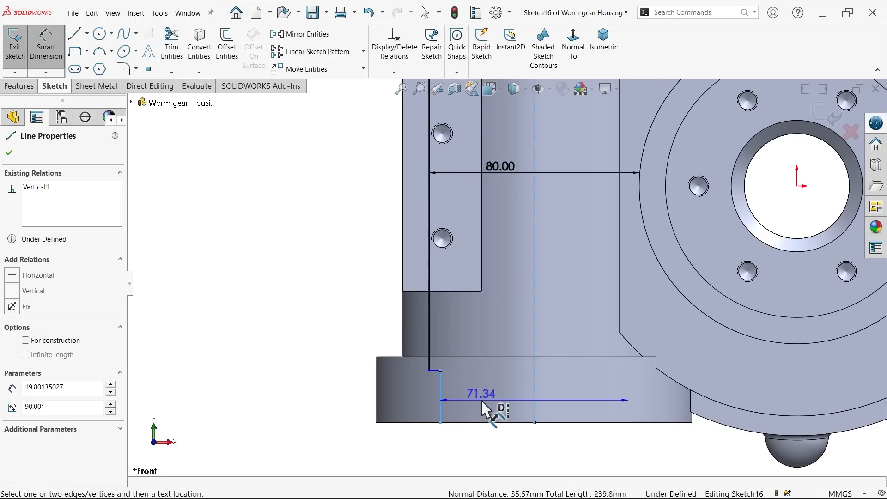
left_click(481, 399)
type("70")
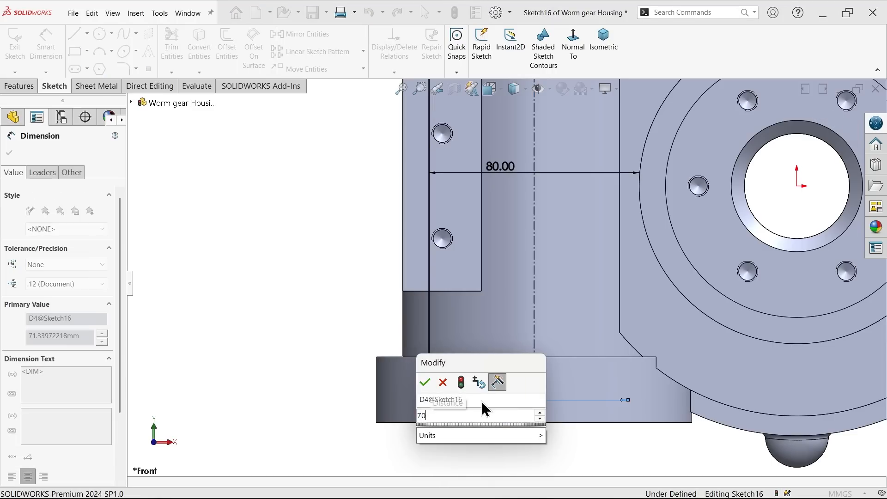
left_click(424, 382)
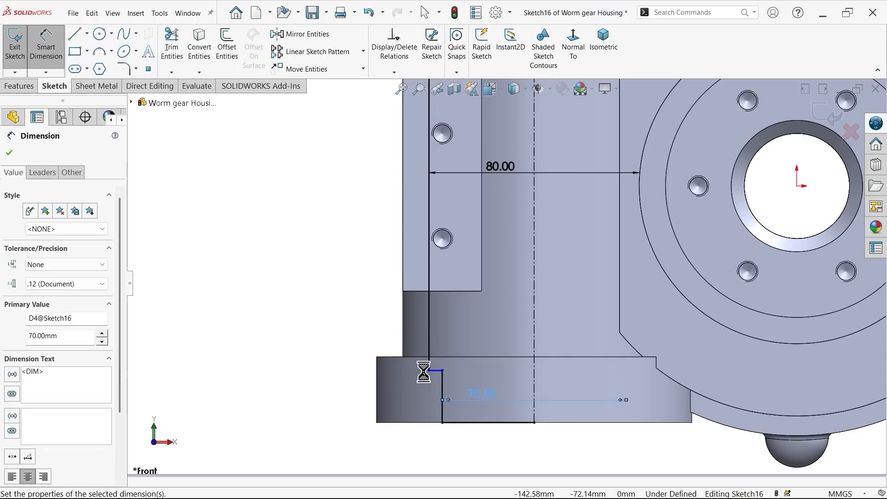
Step: Dimension the height of the lowest vertical profile line as 25 mm
left_click(443, 386)
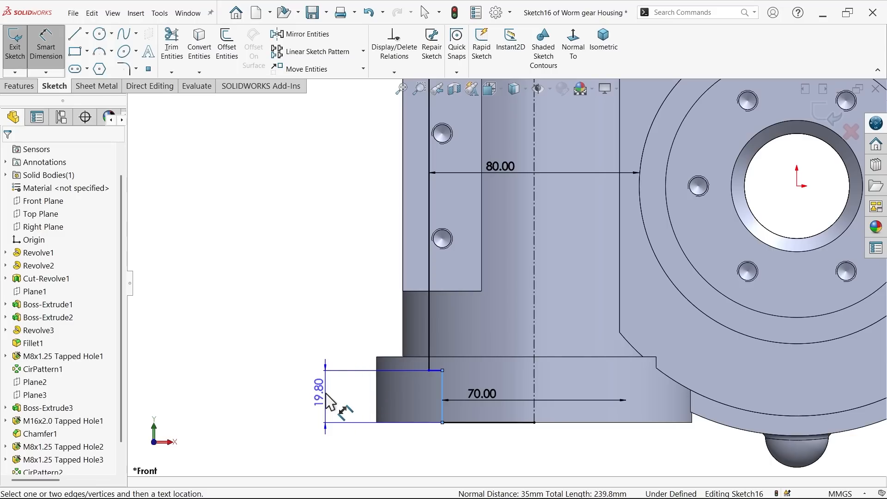
left_click(329, 402)
type("25")
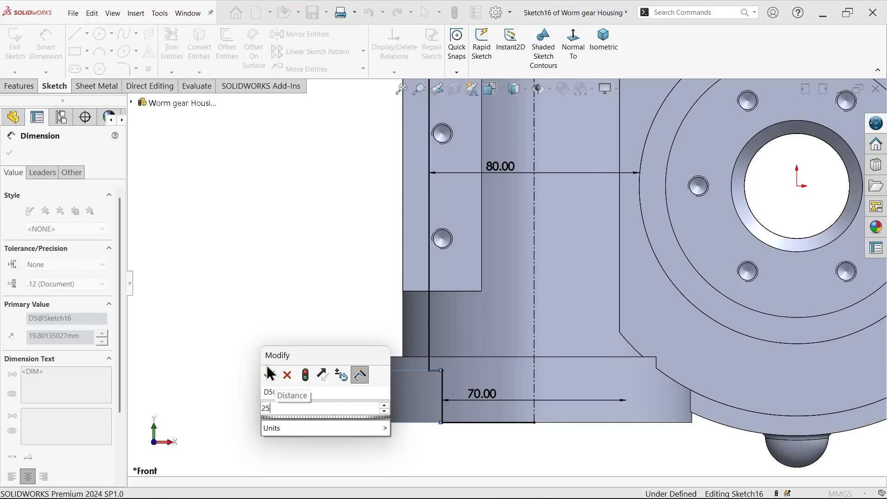
left_click(266, 374)
Step: Dimension the vertical distance from the profile's top edge to the upper end of the 80 mm bore section as 85 mm
scroll(426, 292, "up", 2)
scroll(427, 300, "up", 3)
scroll(504, 188, "down", 5)
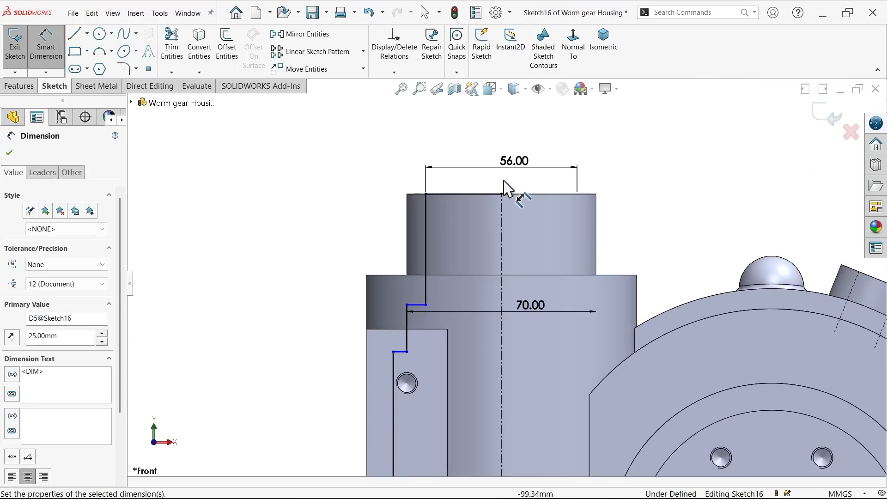
left_click(478, 194)
left_click(398, 353)
left_click(290, 300)
type("85")
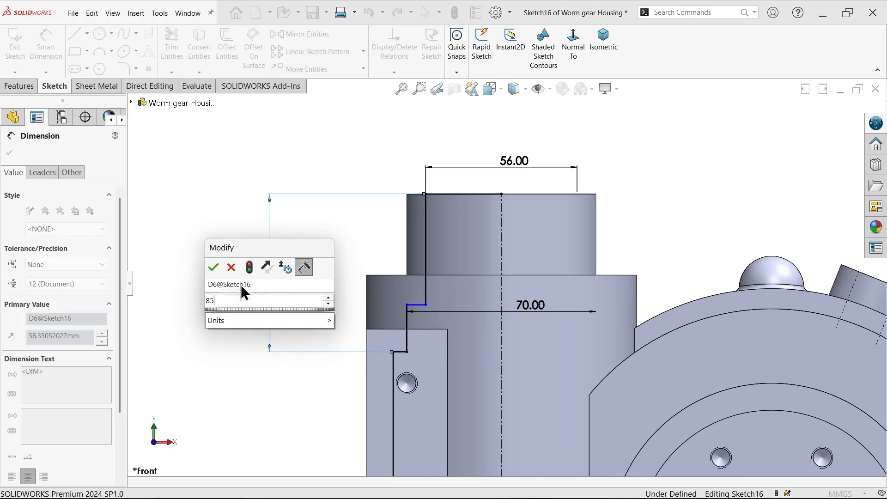
left_click(213, 268)
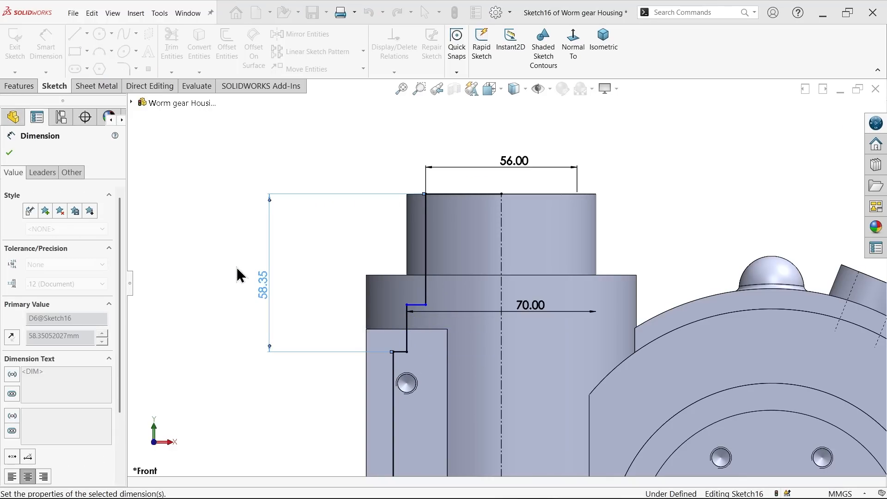
Step: Dimension the length of the uppermost vertical profile line as 65 mm
left_click(424, 240)
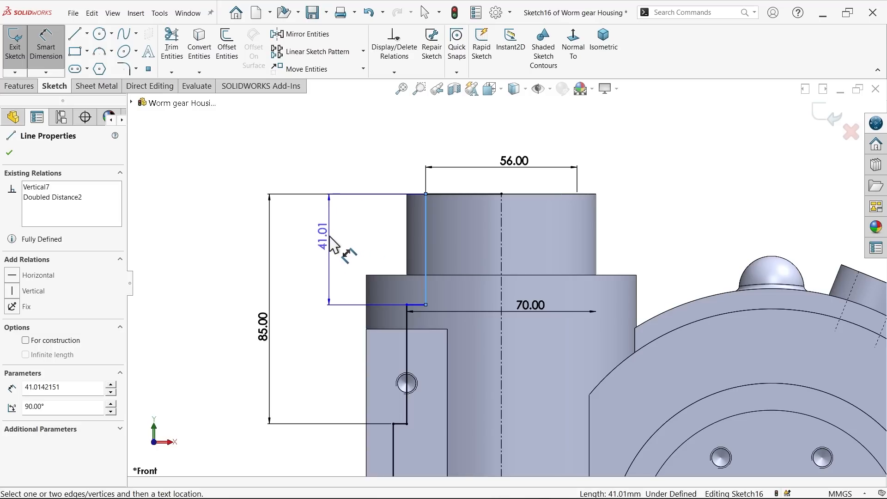
left_click(329, 238)
type("65")
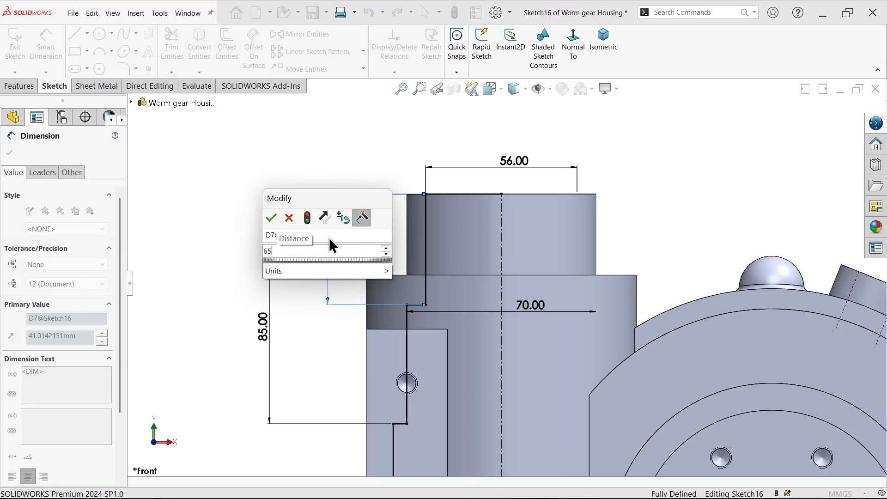
left_click(273, 218)
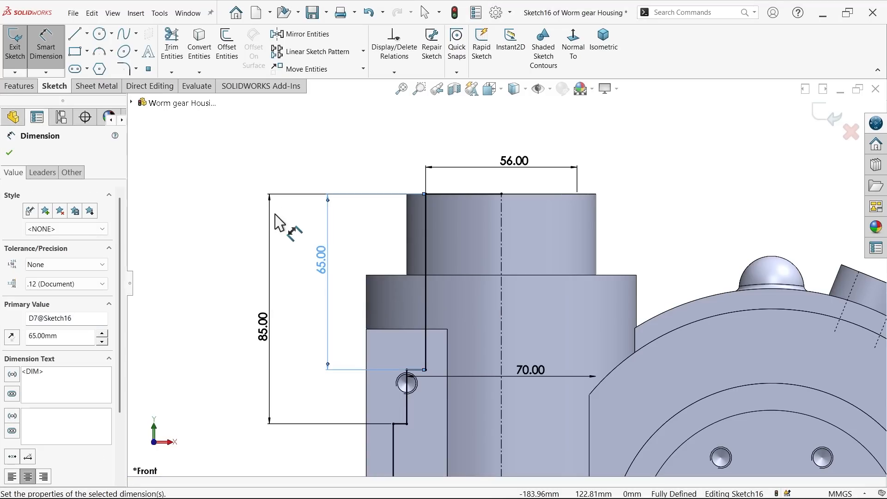
Step: Start a 360-degree Revolved Cut of the bore profile about the vertical centreline, letting the open sketch be closed automatically
key("f")
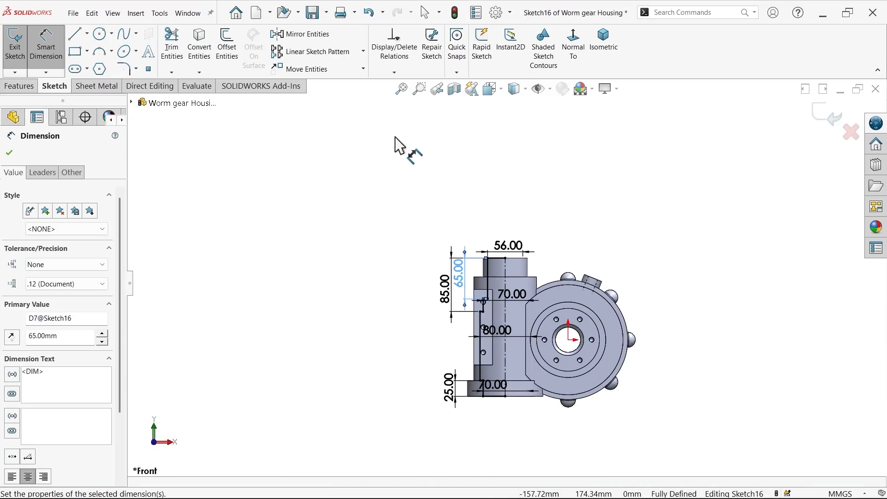
scroll(500, 320, "down", 3)
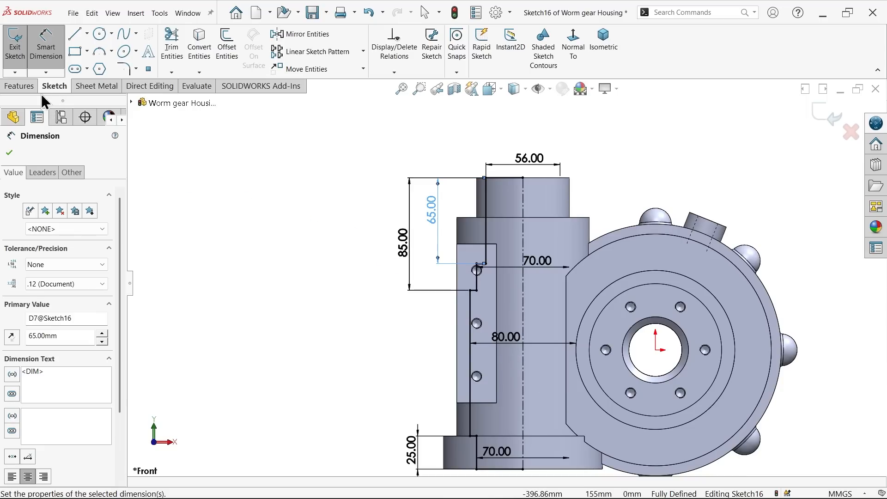
left_click(19, 86)
left_click(234, 44)
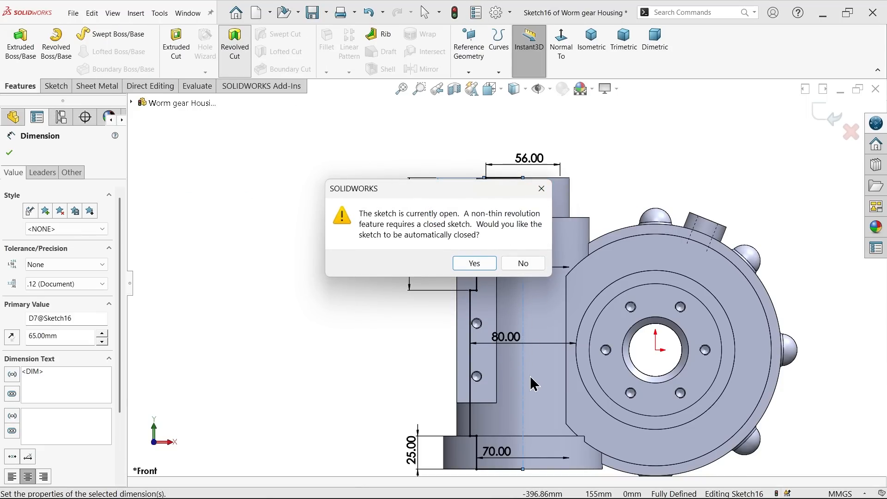
left_click(475, 263)
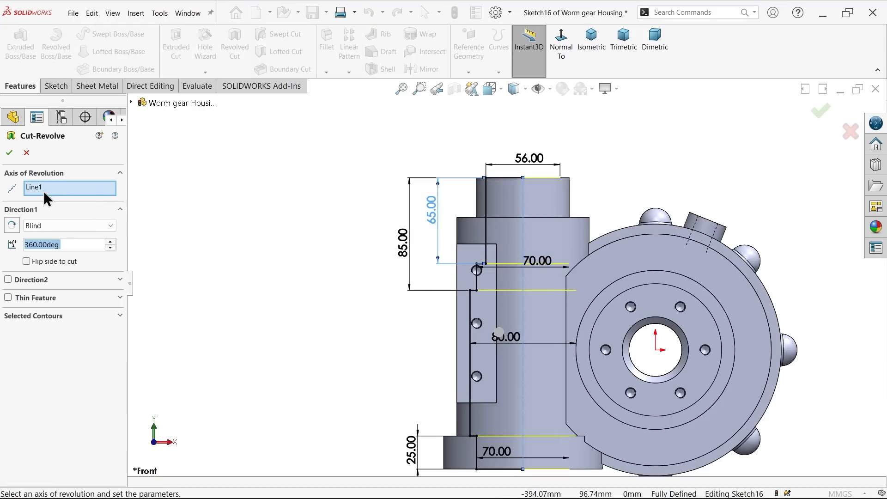
left_click(41, 189)
scroll(510, 312, "up", 2)
scroll(538, 322, "down", 3)
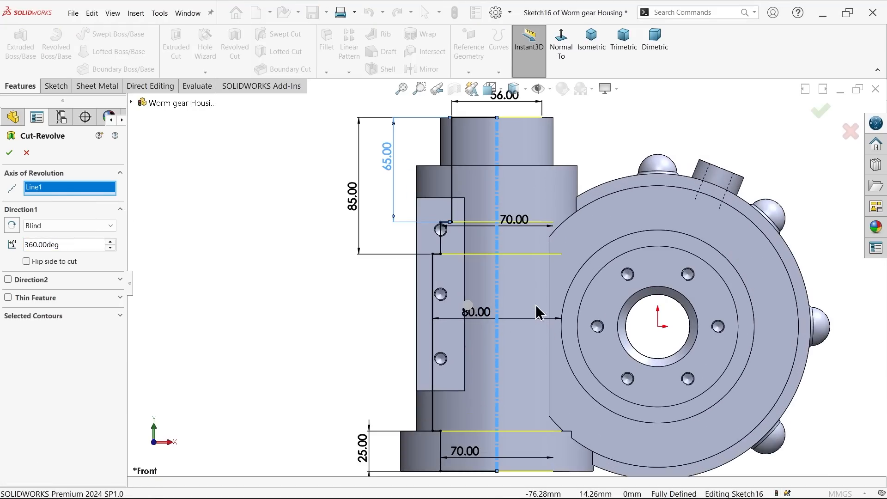
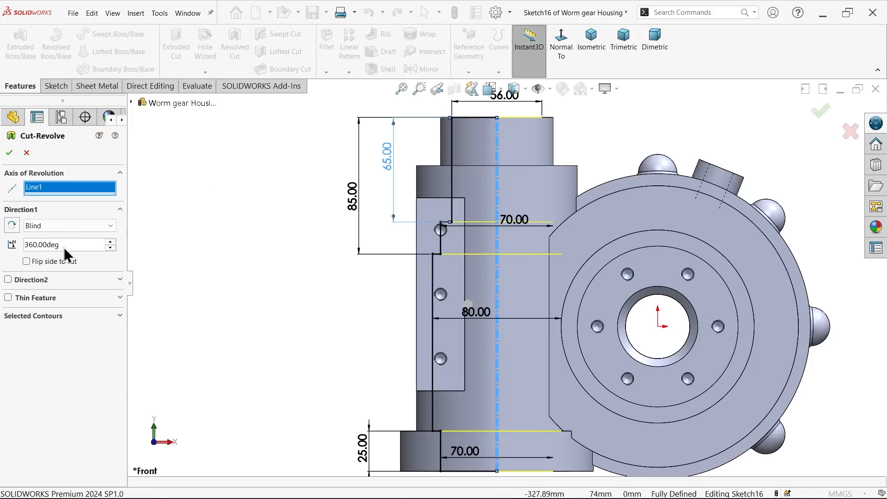
Step: Confirm the 360-degree revolved cut and check the stepped bore in a temporary section view on the Front Plane
left_click(10, 153)
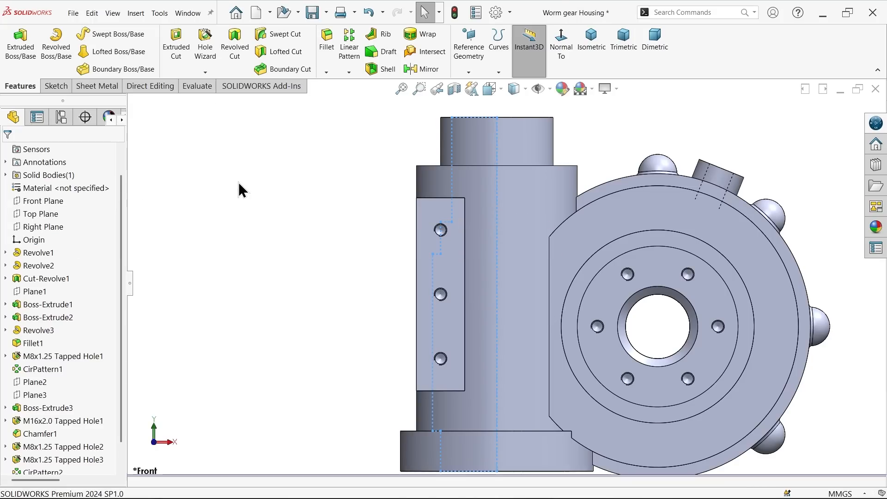
left_click(47, 199)
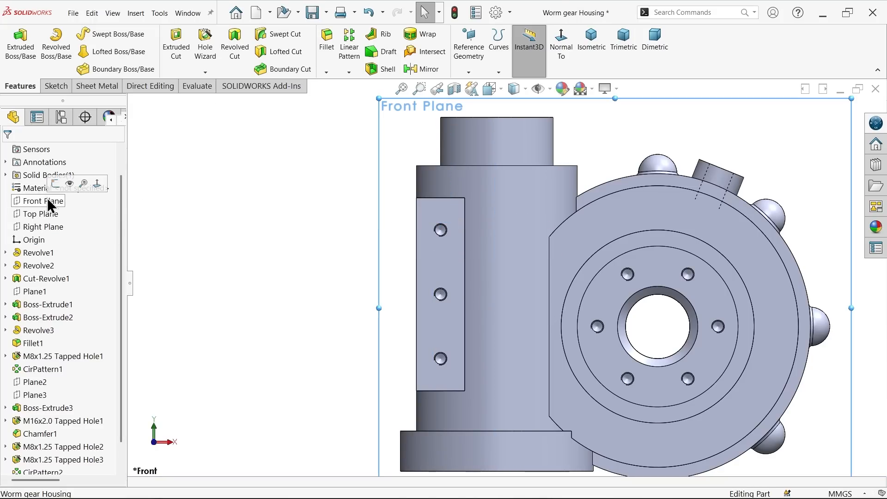
left_click(454, 88)
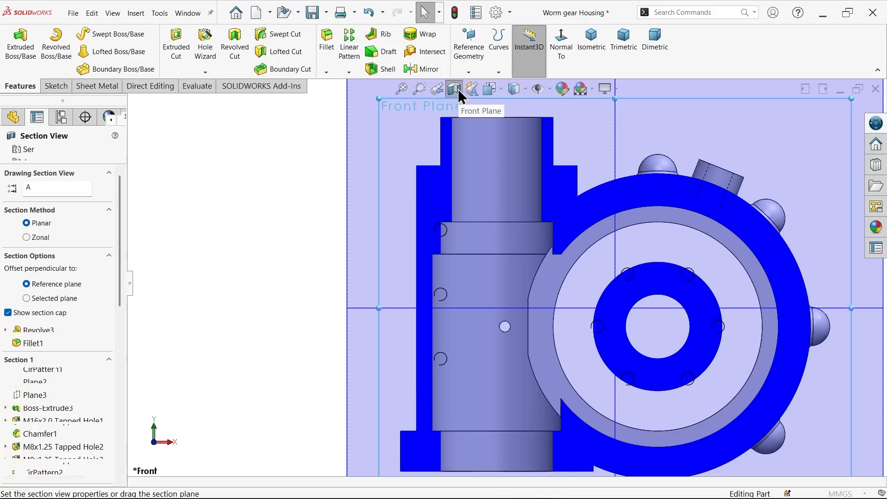
left_click(10, 153)
scroll(439, 288, "down", 5)
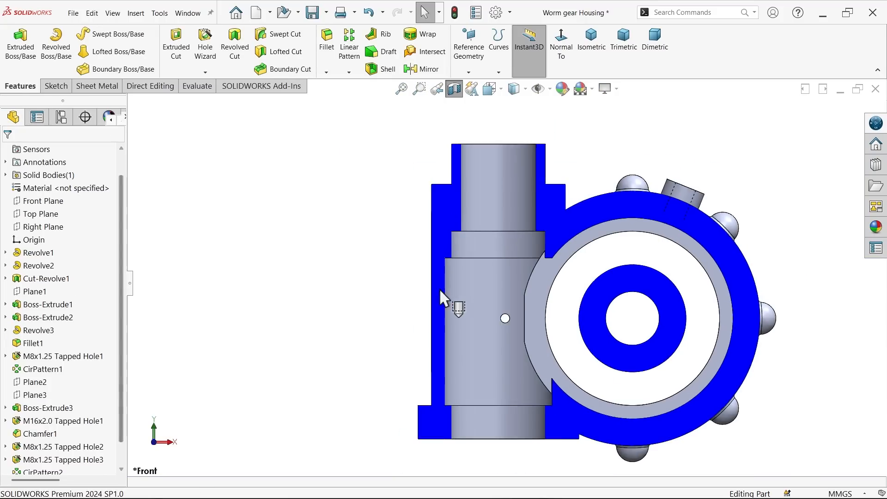
scroll(462, 319, "up", 5)
middle_click_drag(408, 307, 406, 336)
left_click(453, 93)
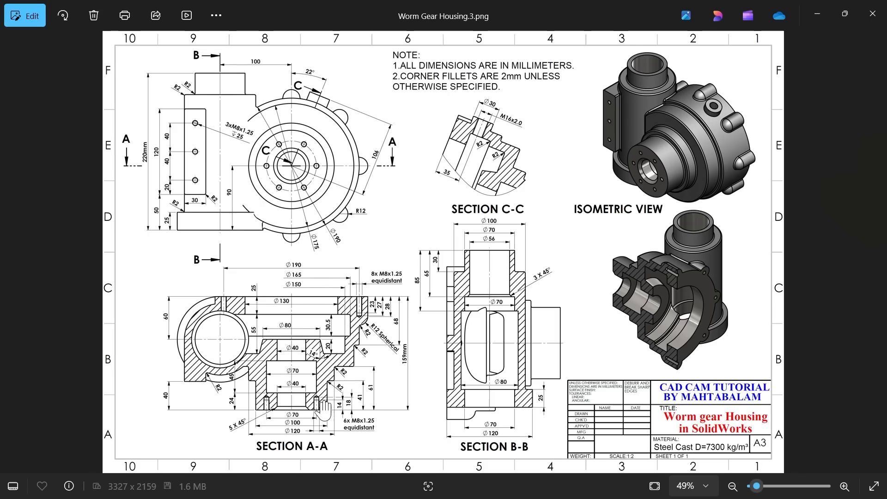
Step: Switch to the reference drawing and examine Sections A-A and B-B for the corner fillet radii and the bore chamfer
scroll(347, 368, "up", 2)
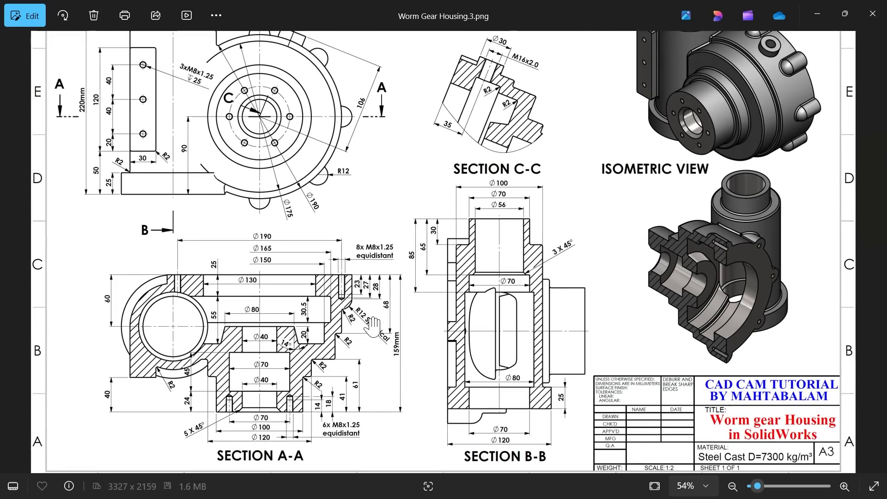
scroll(372, 333, "up", 3)
scroll(372, 305, "up", 3)
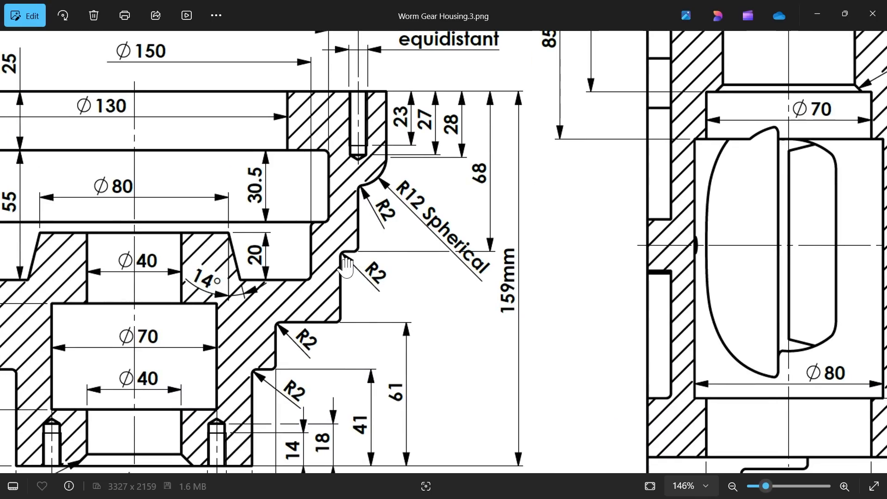
left_click_drag(345, 302, 404, 241)
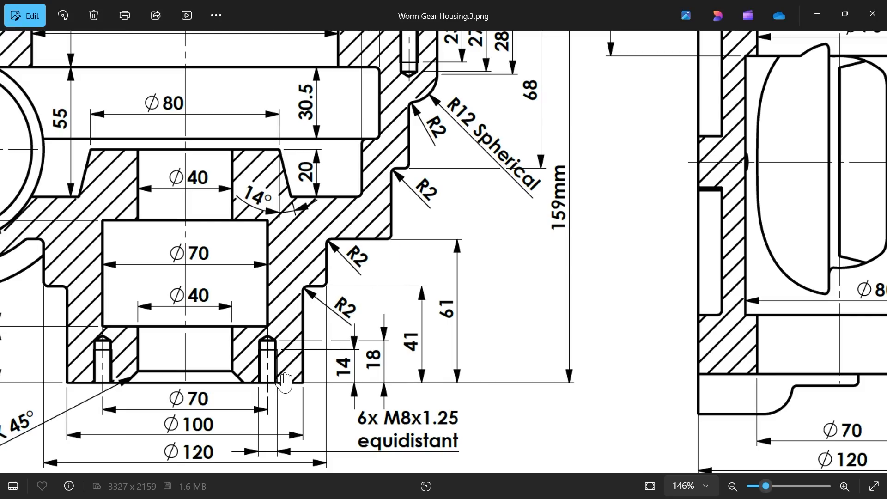
left_click_drag(339, 225, 325, 357)
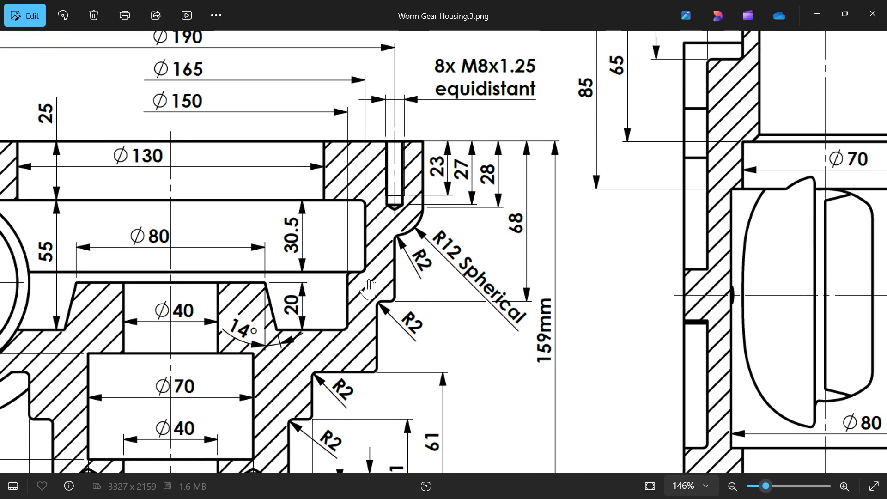
scroll(365, 289, "down", 2)
left_click_drag(221, 354, 378, 248)
scroll(135, 282, "up", 2)
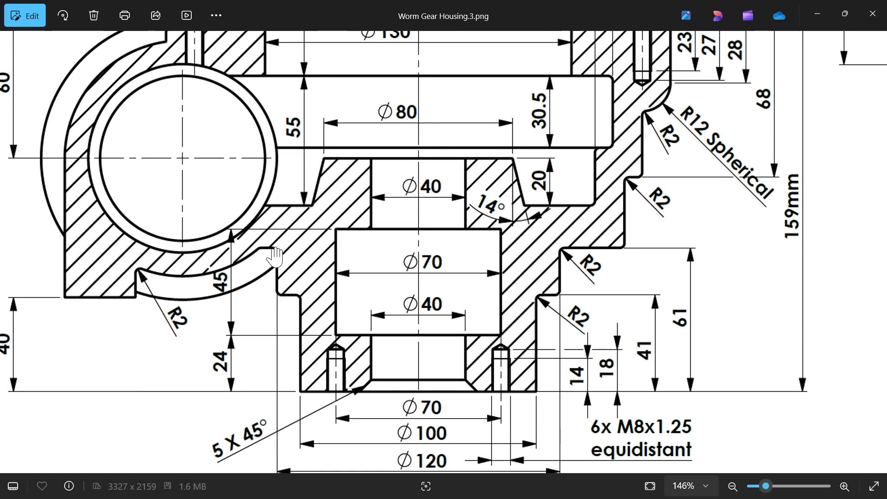
scroll(393, 307, "down", 6)
left_click_drag(549, 146, 340, 244)
scroll(522, 324, "up", 2)
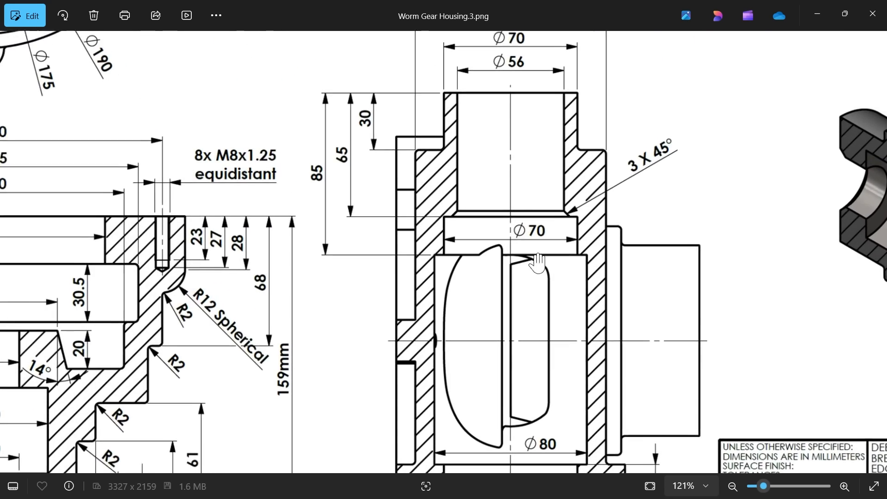
scroll(629, 190, "down", 4)
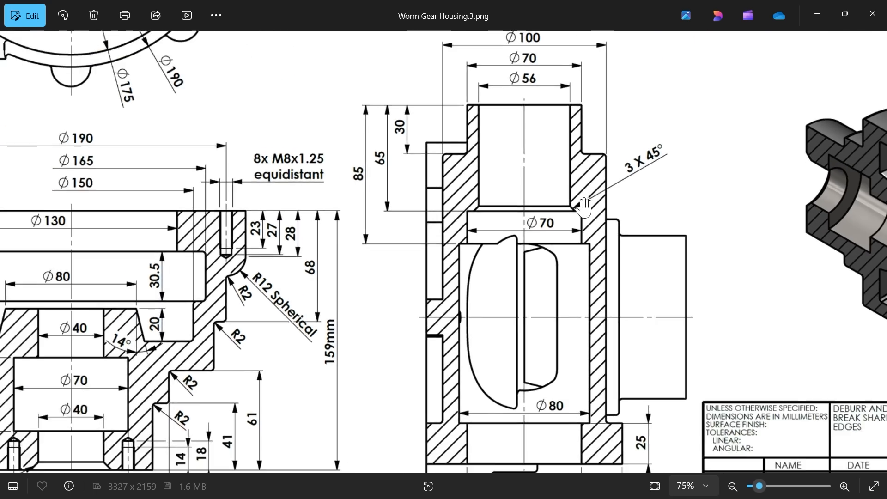
Step: Examine the drawing's front view and Section C-C for the remaining fillet locations, and return to the housing model
left_click_drag(412, 159, 424, 333)
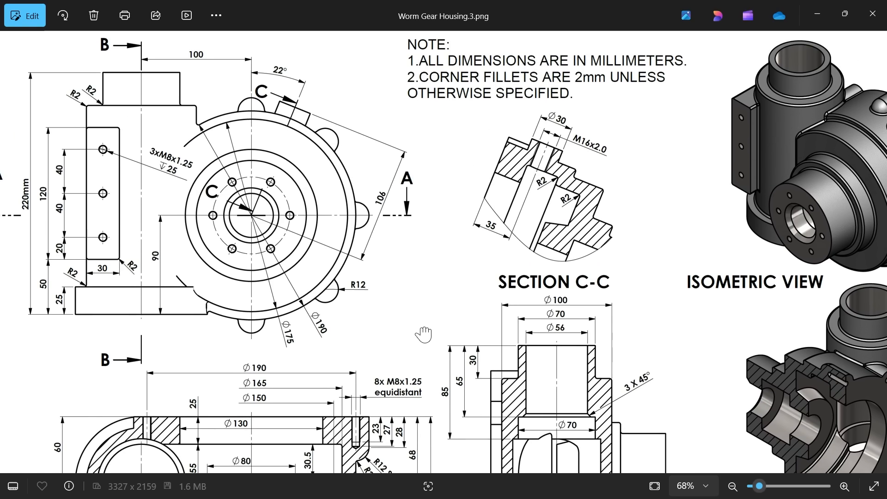
scroll(202, 281, "up", 4)
left_click_drag(164, 227, 300, 294)
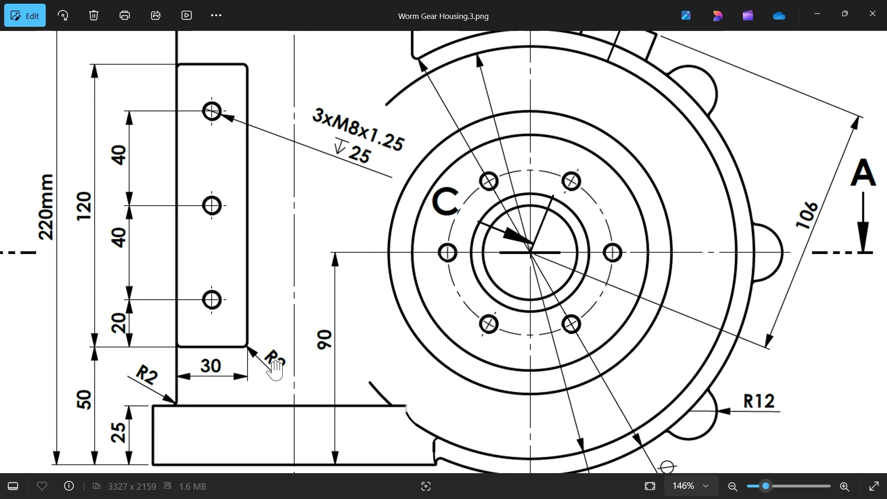
scroll(272, 237, "down", 3)
scroll(168, 117, "up", 2)
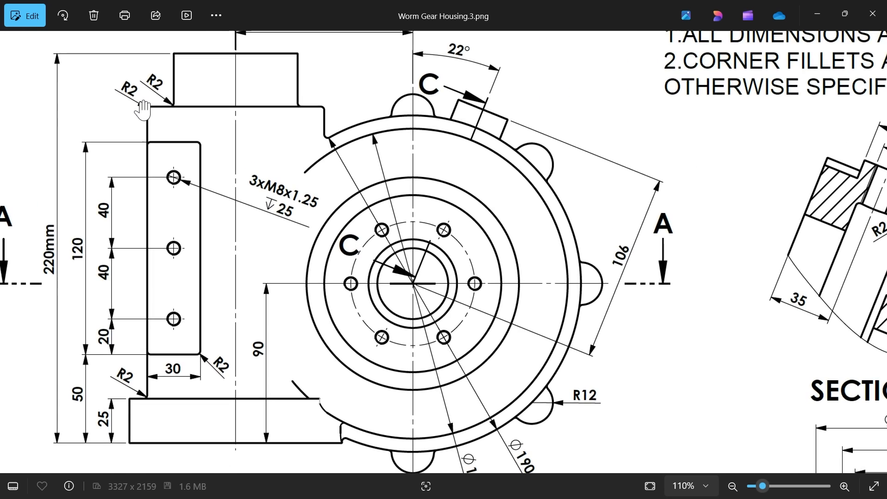
left_click_drag(384, 303, 137, 269)
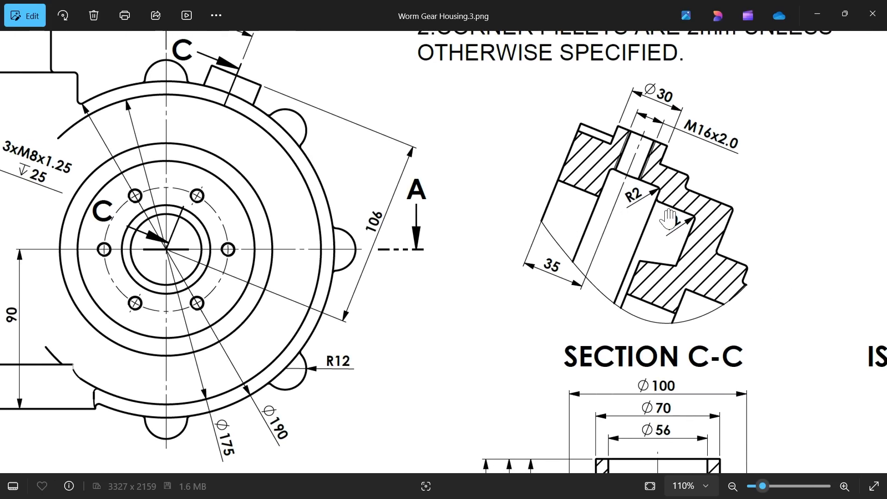
scroll(531, 234, "down", 4)
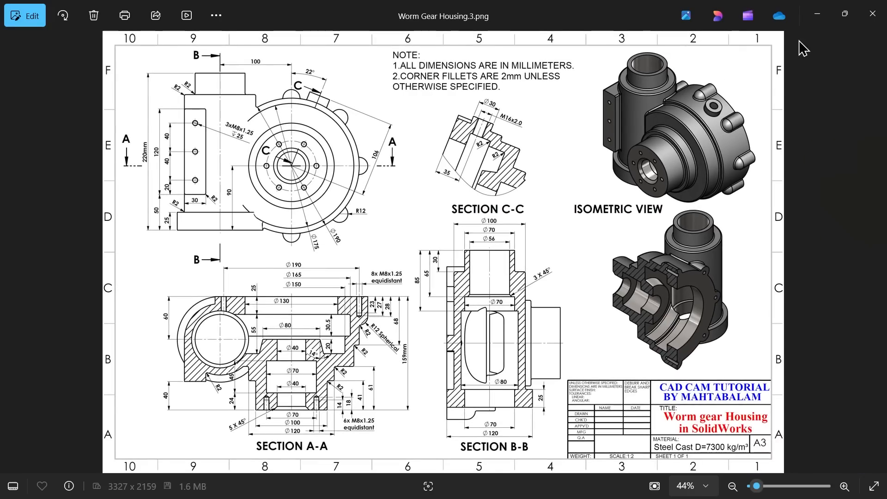
left_click(817, 14)
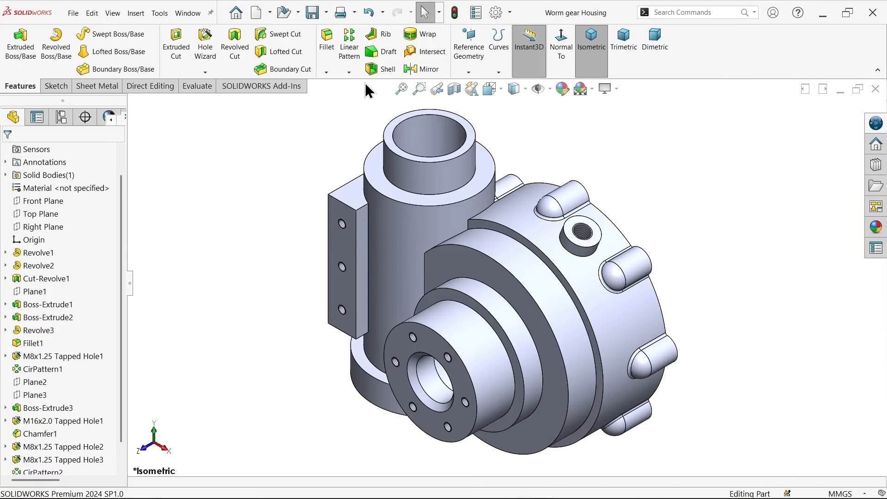
Step: Chamfer the internal step edge between the 56 mm and 70 mm bores of the vertical cylinder by 3 mm at 45 degrees
left_click(326, 73)
left_click(333, 95)
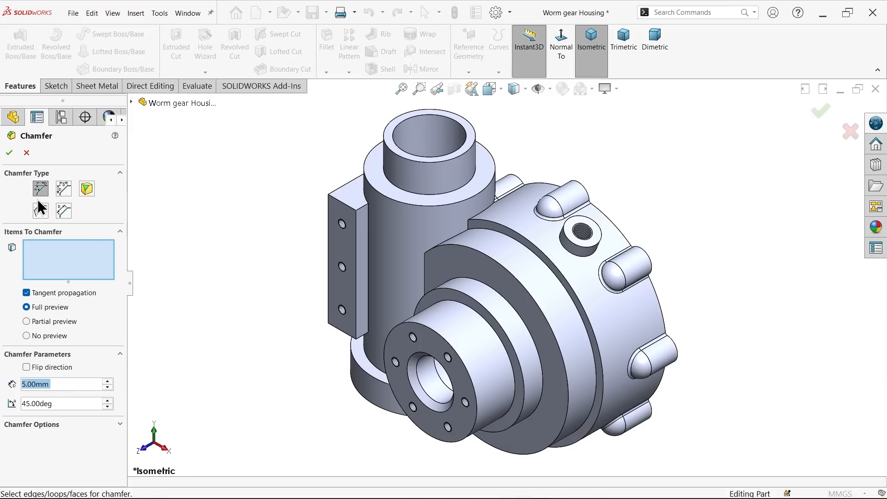
type("3")
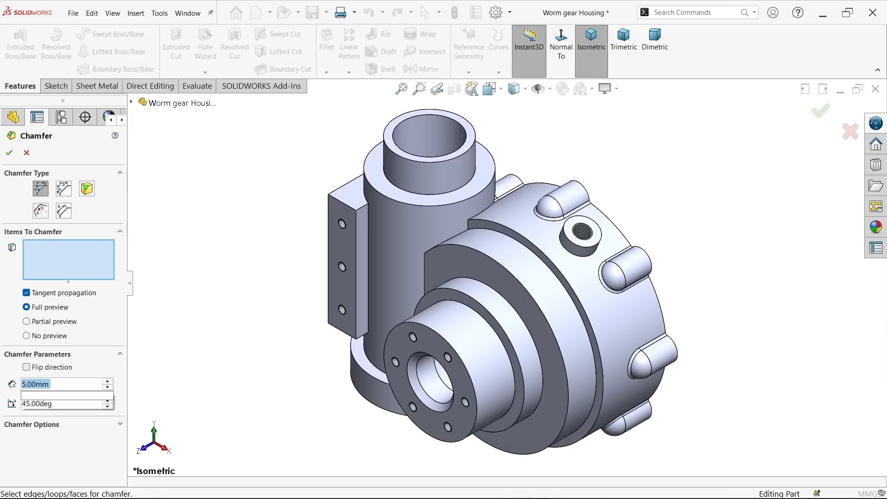
middle_click_drag(670, 297, 555, 342)
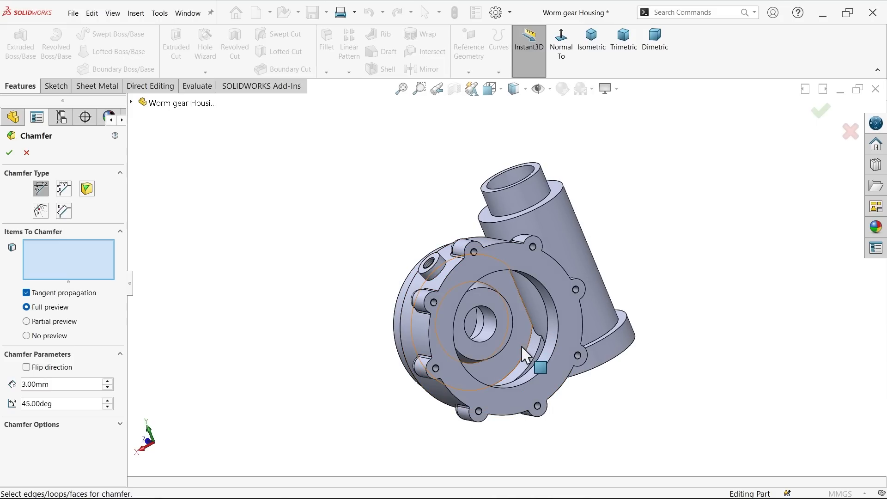
scroll(484, 312, "down", 5)
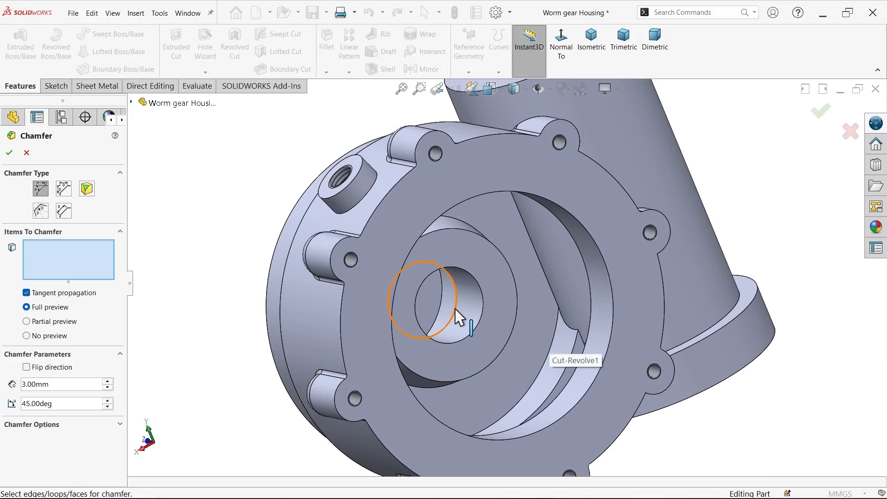
middle_click_drag(515, 304, 616, 330)
scroll(616, 295, "up", 3)
middle_click_drag(615, 263, 577, 277)
scroll(525, 198, "down", 5)
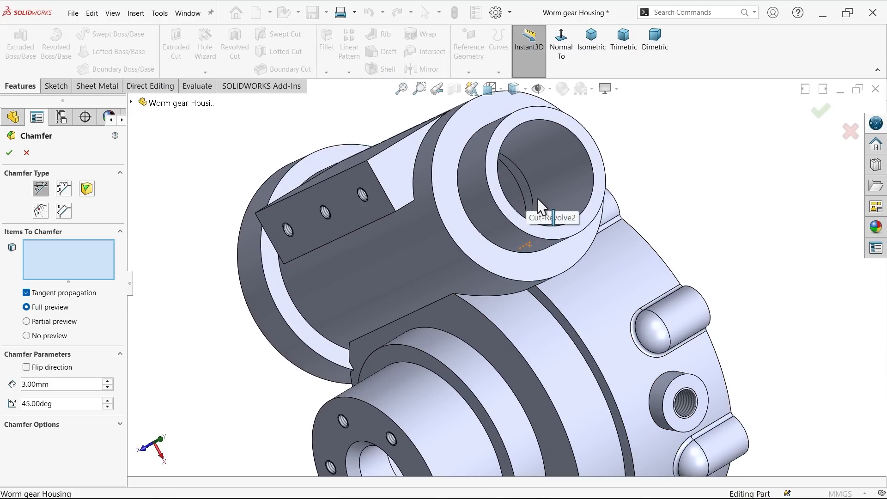
left_click(533, 198)
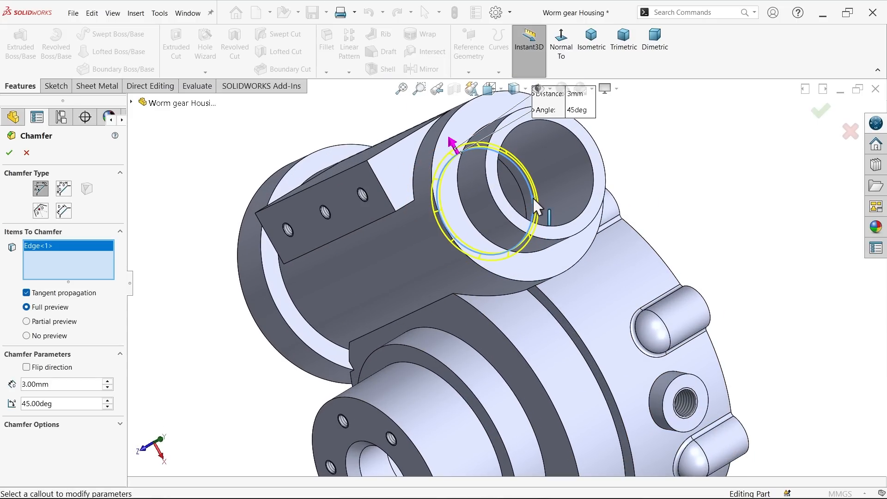
left_click(10, 153)
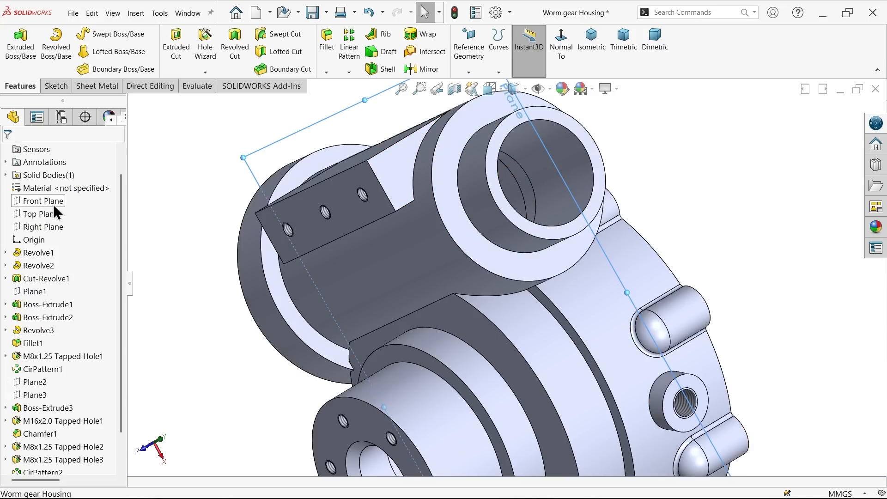
Step: Inspect the chamfered bore in a section view on the Front Plane and close the section view without keeping it
left_click(53, 203)
left_click(453, 90)
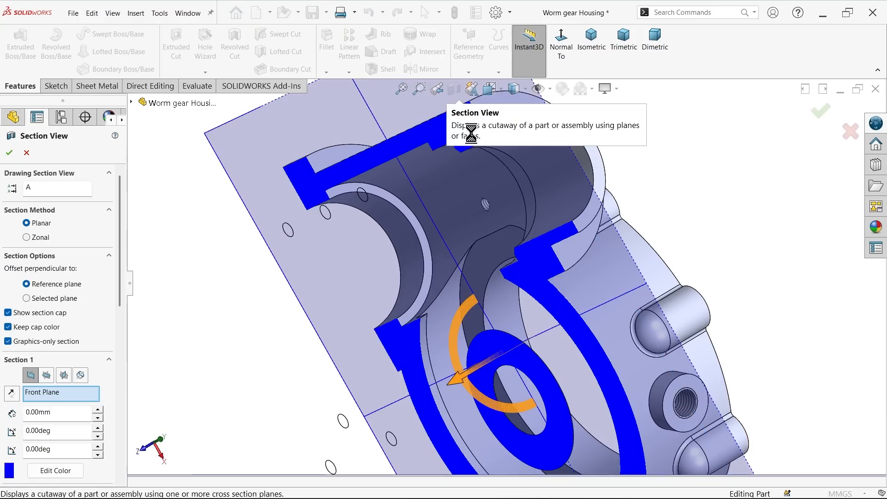
scroll(547, 215, "down", 5)
scroll(508, 159, "down", 2)
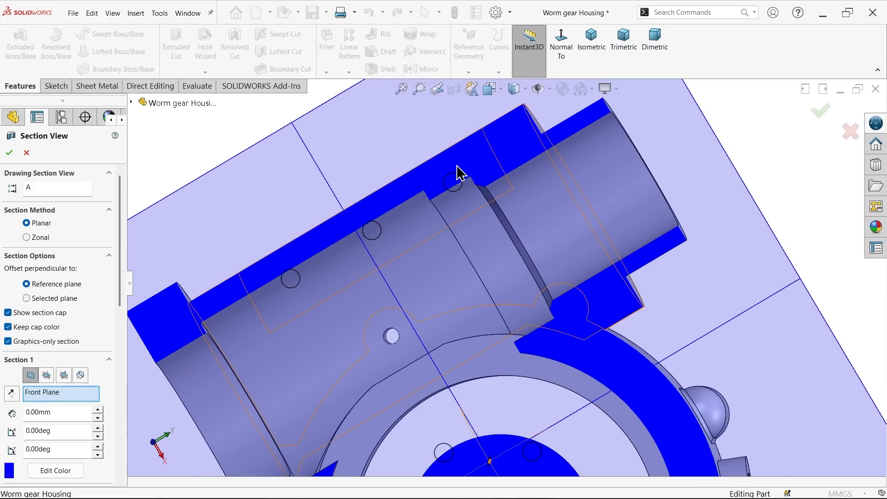
left_click(27, 152)
scroll(499, 201, "up", 5)
key("Escape")
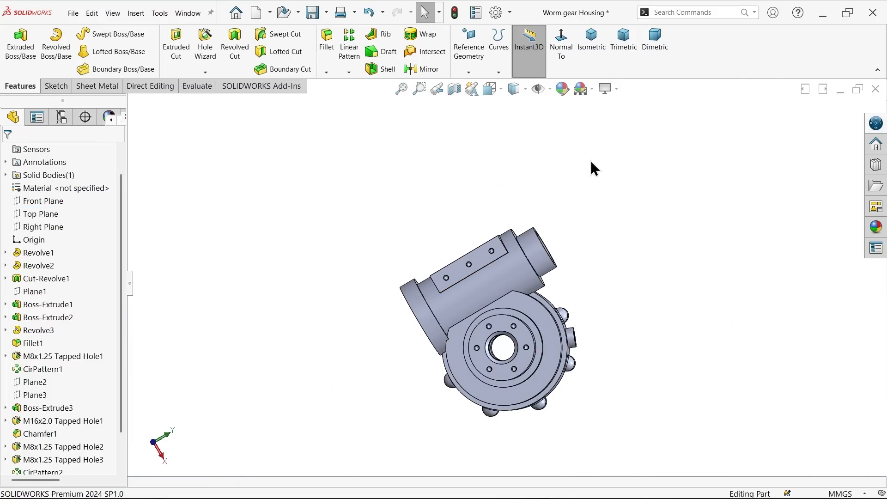
Step: Start a symmetric constant-size Fillet with a 2 mm radius and show the housing's stepped hub in isometric view
left_click(330, 75)
left_click(344, 88)
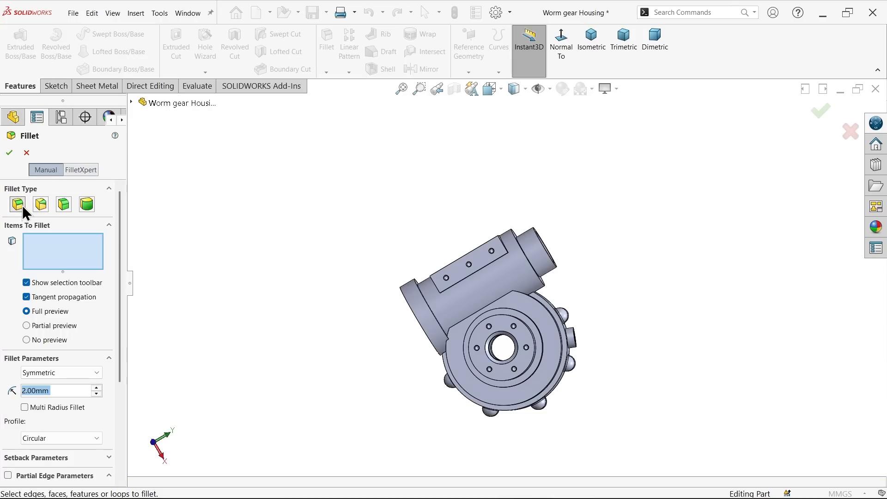
left_click(596, 57)
scroll(550, 282, "down", 5)
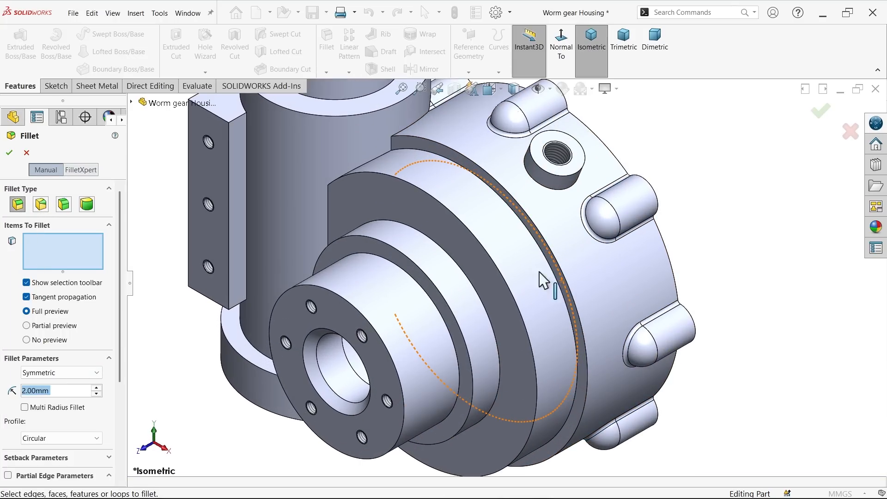
scroll(541, 272, "down", 3)
left_click(555, 269)
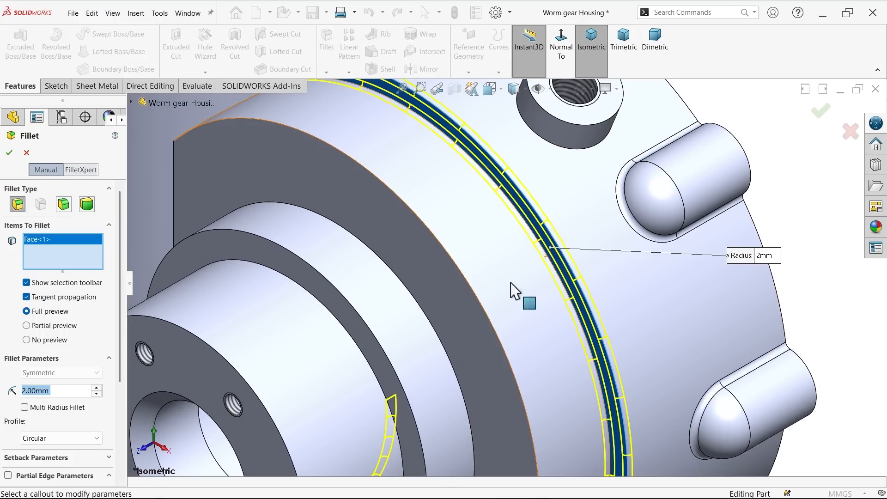
left_click(453, 303)
left_click(364, 337)
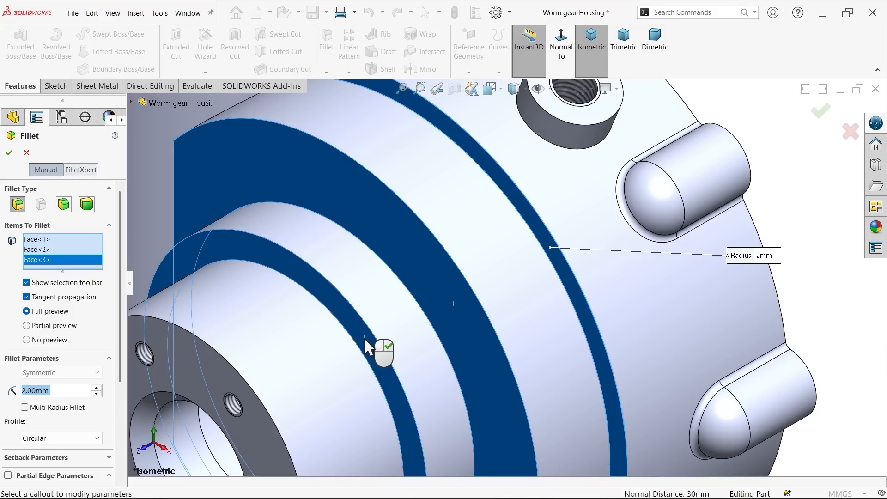
right_click(65, 253)
left_click(106, 261)
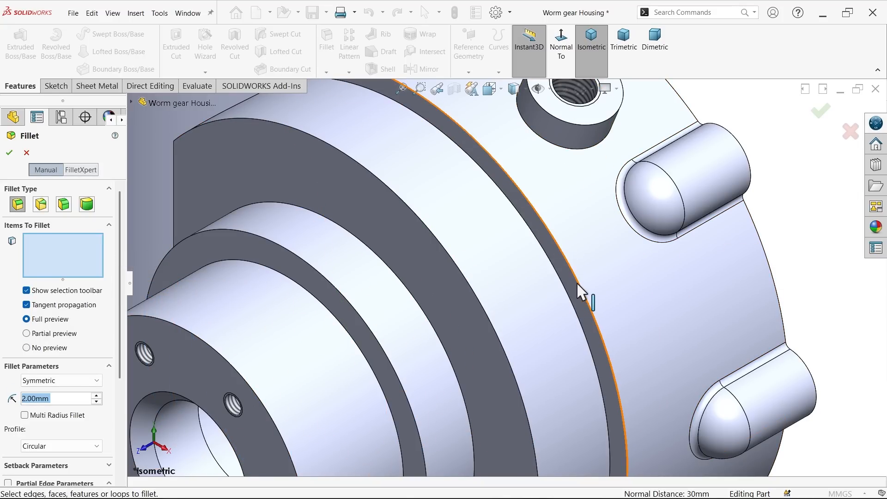
left_click(573, 284)
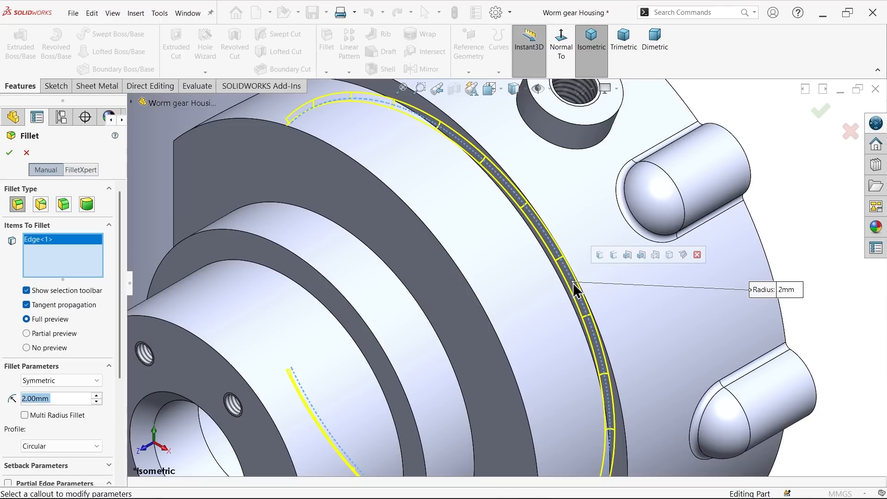
right_click(58, 244)
left_click(111, 259)
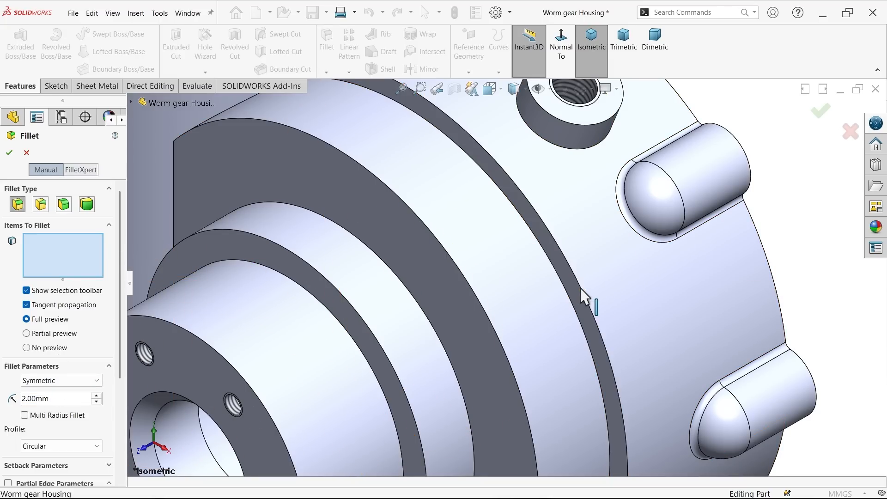
Step: Select the six circular step edges of the gear housing's hub for the 2 mm fillet, from the large outer step to the hub neck
left_click(570, 295)
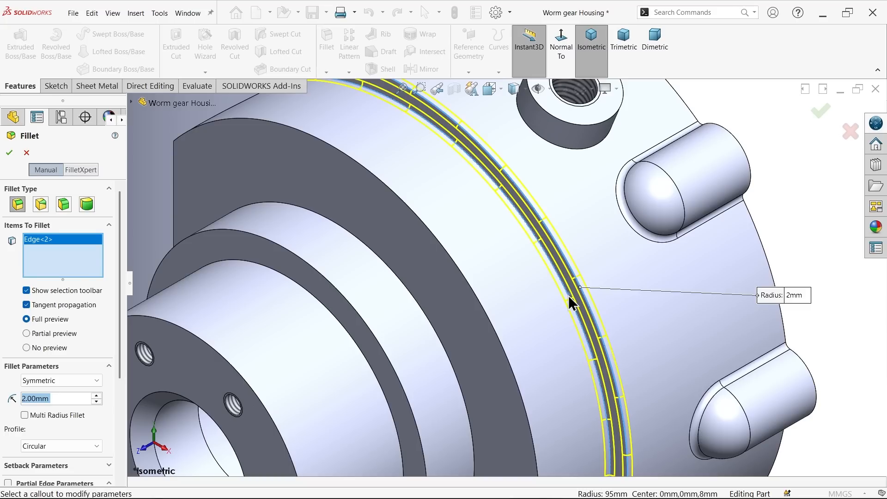
left_click(569, 300)
left_click(492, 329)
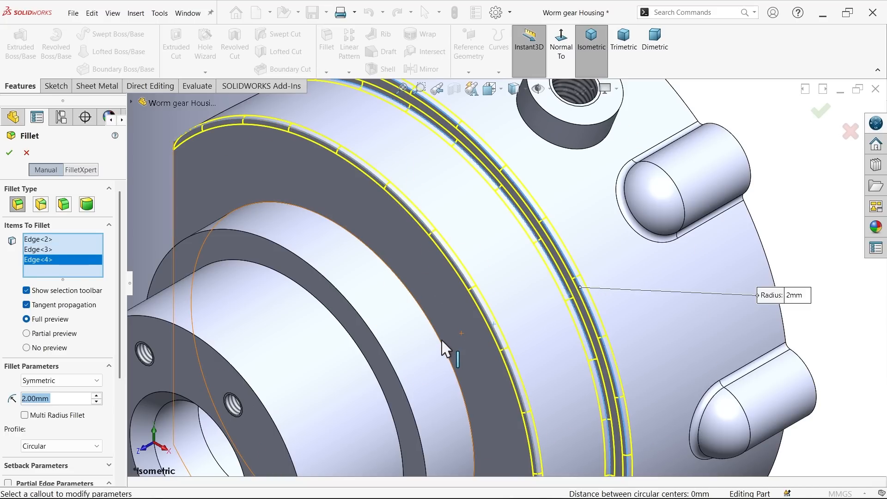
left_click(444, 352)
left_click(393, 370)
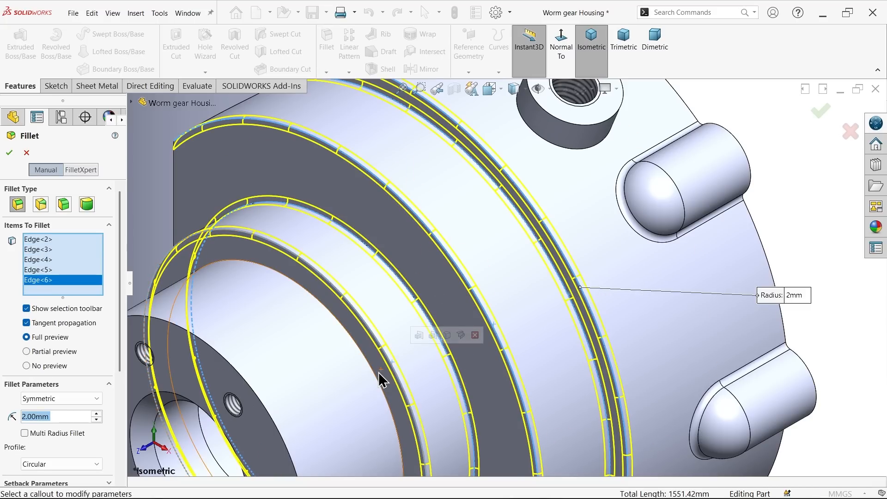
left_click(375, 374)
scroll(434, 326, "up", 4)
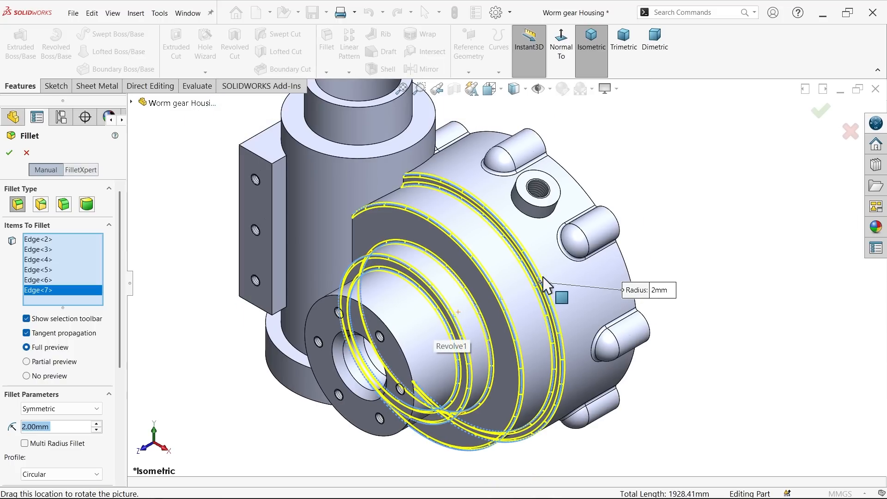
Step: Add the edges where the vertical cylinder meets the stepped gear housing body to the 2 mm fillet selection
scroll(386, 204, "down", 2)
scroll(397, 206, "down", 4)
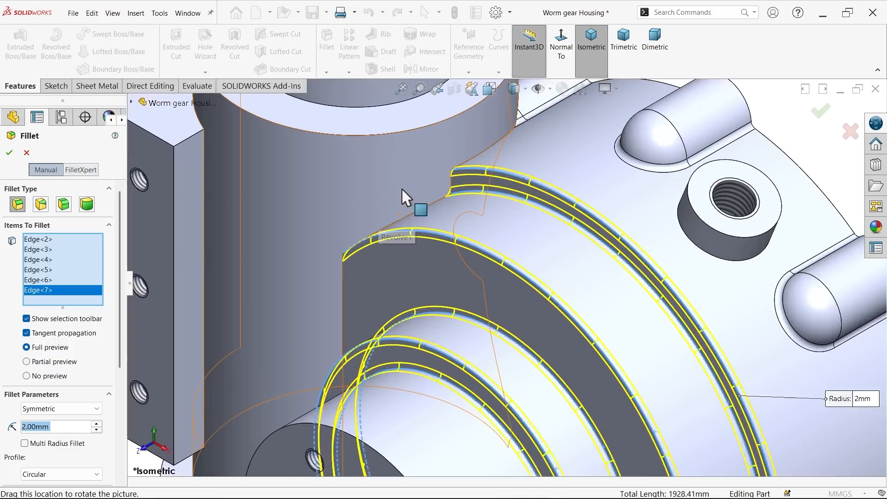
left_click(421, 240)
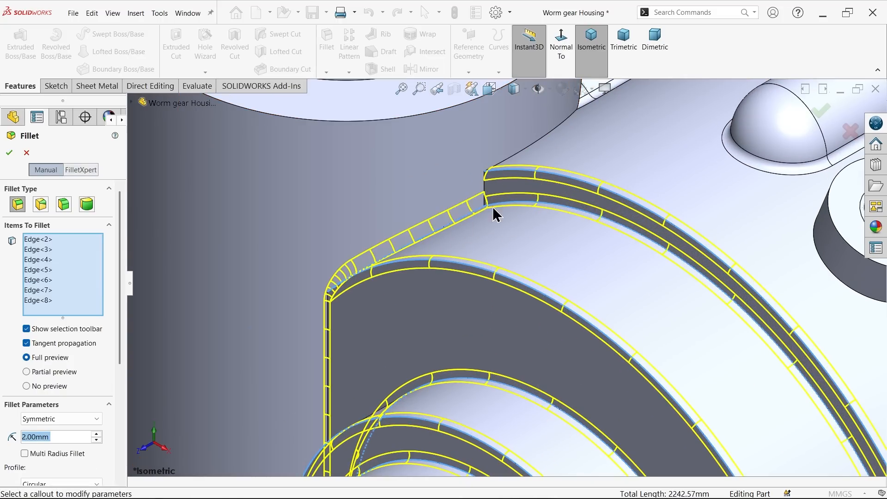
scroll(494, 208, "down", 3)
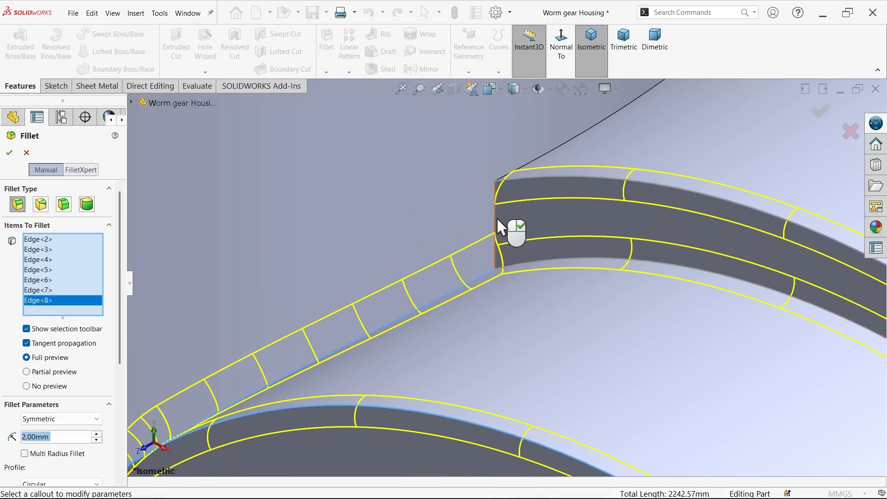
left_click(495, 217)
scroll(568, 185, "up", 5)
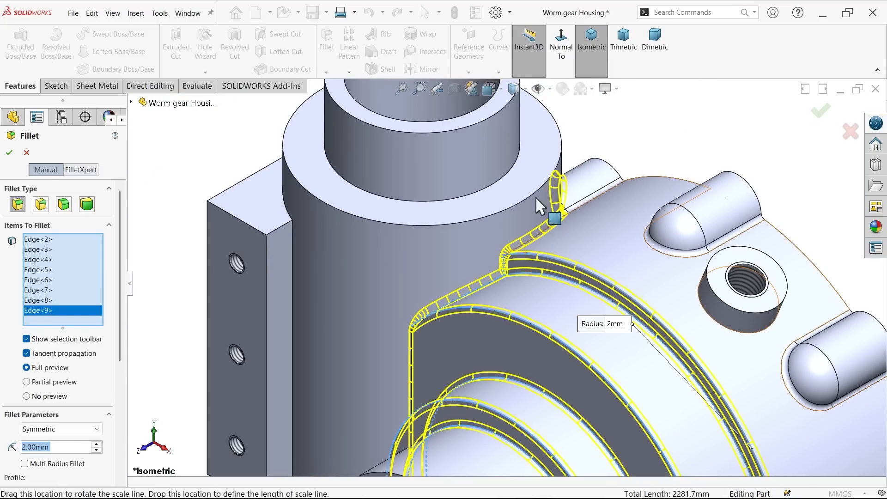
Step: Add the upper shoulder's inner and outer circular edges and the mounting pad's vertical and upper junction edges with the cylinder to the fillet
scroll(485, 245, "down", 4)
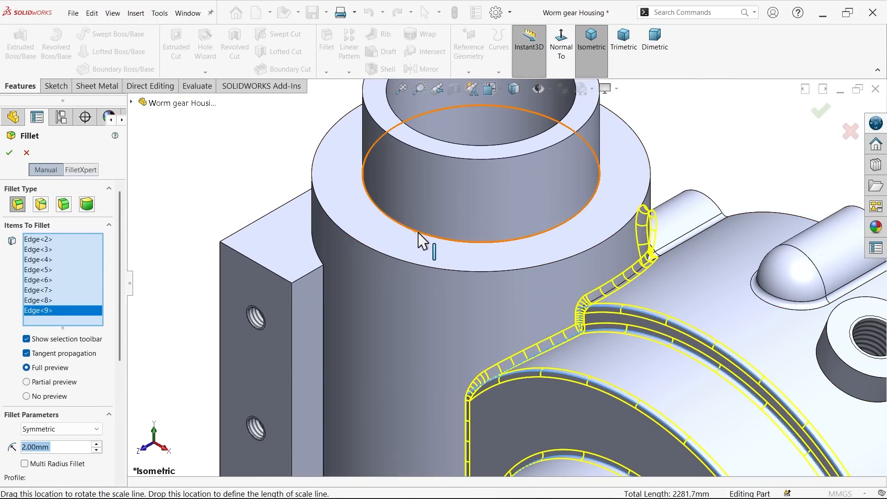
left_click(413, 234)
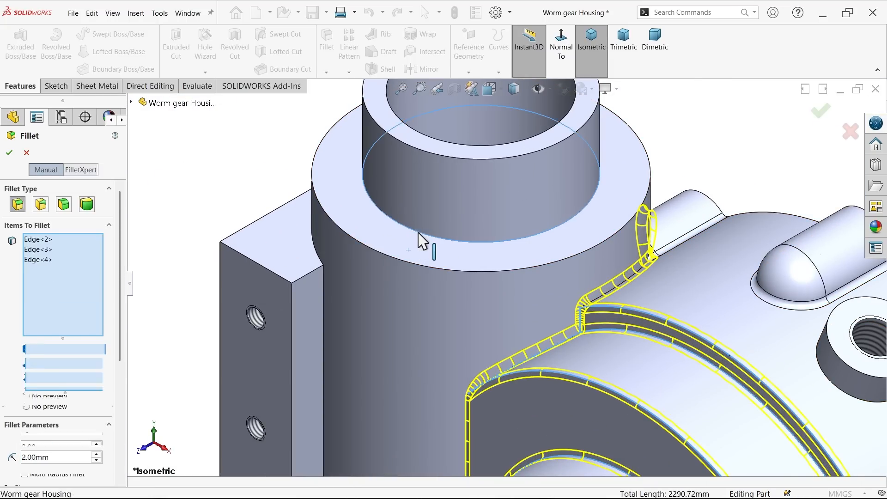
left_click(397, 258)
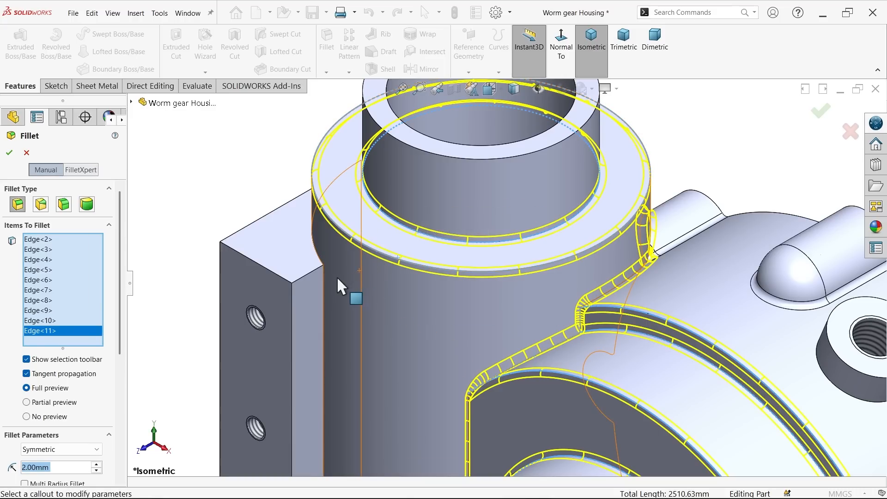
left_click(323, 284)
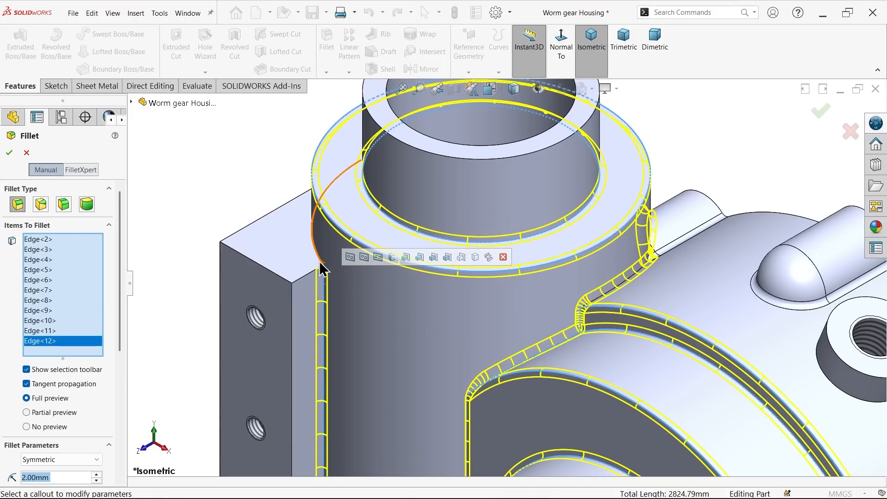
left_click(322, 262)
scroll(365, 319, "up", 6)
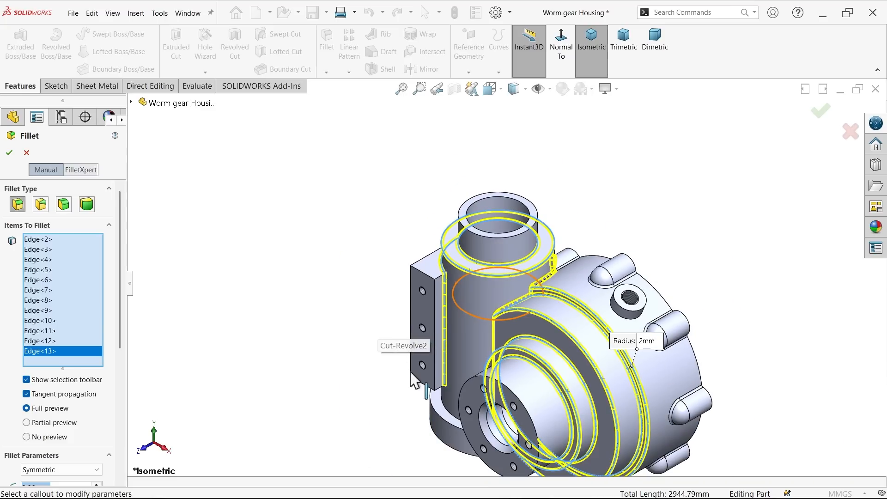
Step: Add the lower collar's inner edge and the mounting pad's lower junction edge, and apply the 2 mm fillet
scroll(424, 408, "down", 3)
scroll(457, 390, "down", 4)
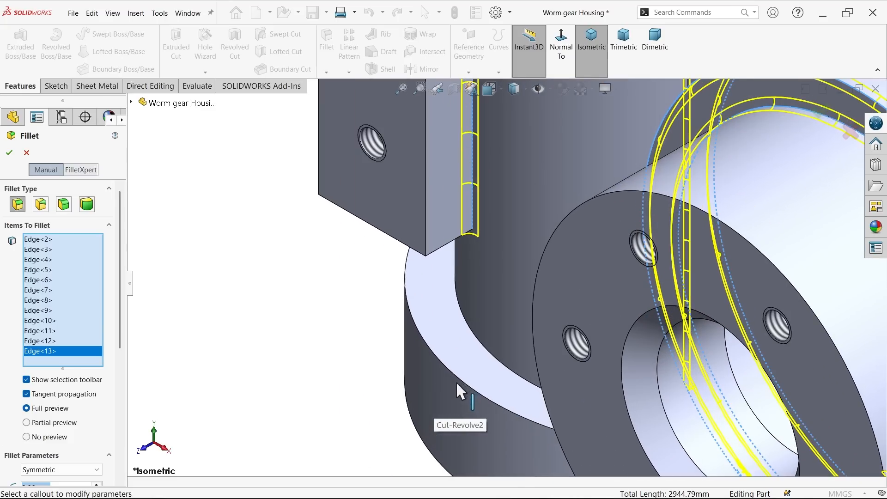
left_click(491, 360)
scroll(419, 362, "up", 4)
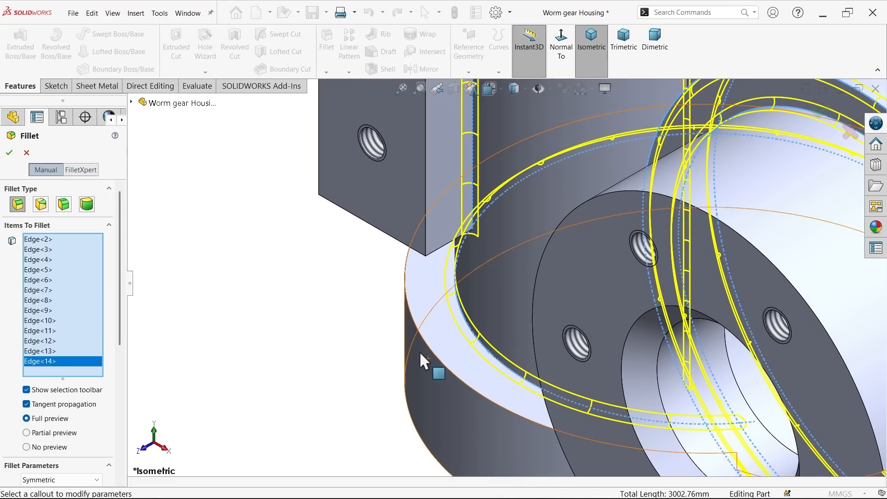
middle_click_drag(379, 319, 412, 288)
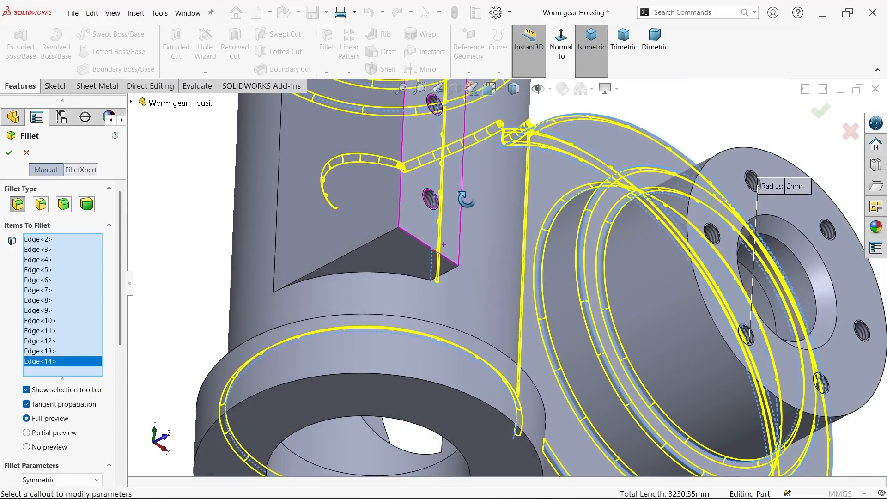
left_click(411, 277)
scroll(510, 394, "up", 5)
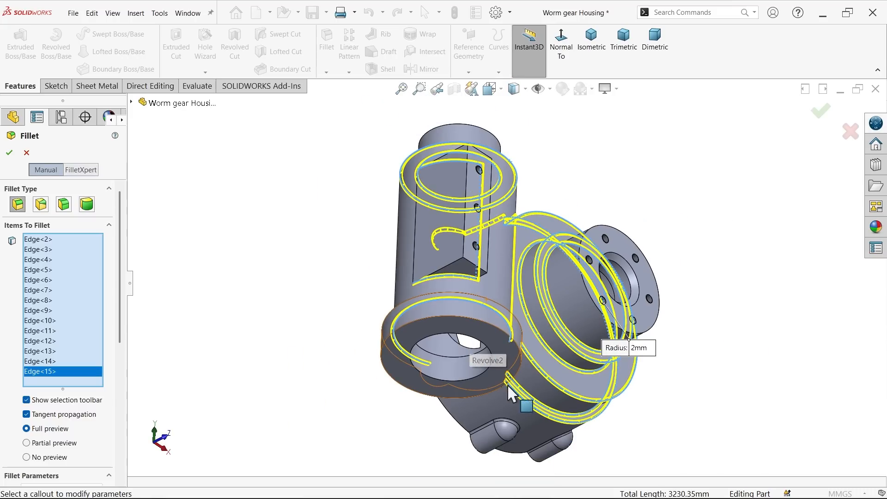
scroll(510, 394, "down", 5)
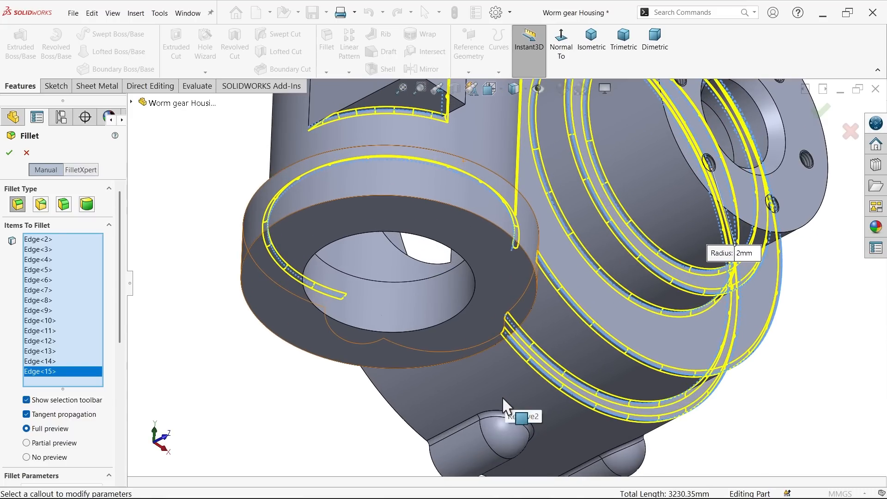
left_click(10, 154)
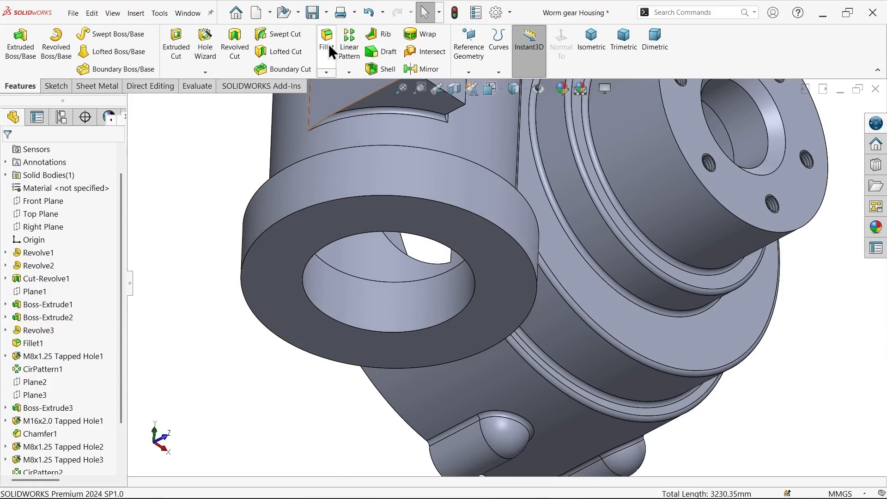
Step: Start another symmetric 2 mm Fillet and select the two short side edges of the mounting pad's upper end
left_click(327, 41)
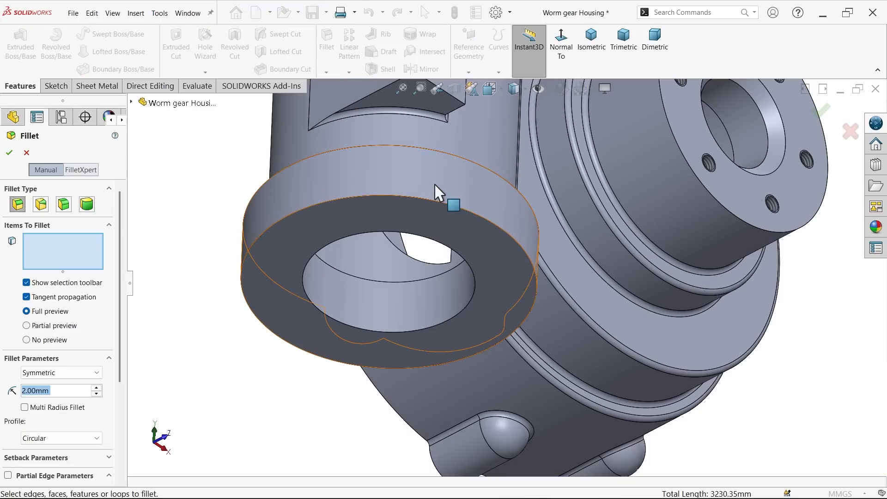
scroll(470, 182, "up", 3)
middle_click_drag(471, 182, 449, 276)
scroll(425, 152, "down", 5)
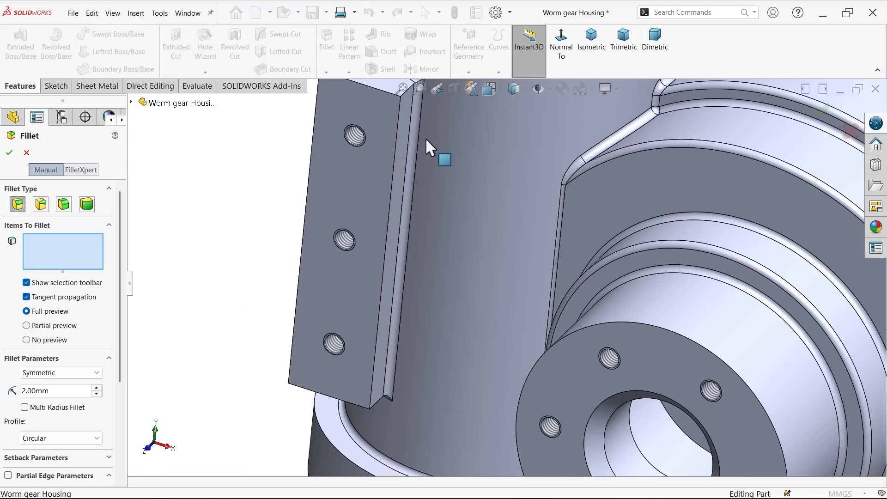
scroll(446, 160, "up", 5)
scroll(476, 217, "down", 5)
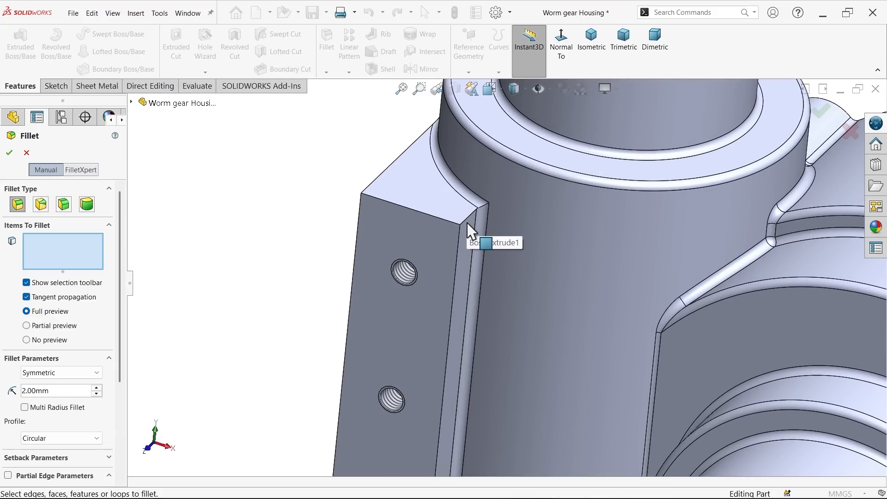
left_click(465, 223)
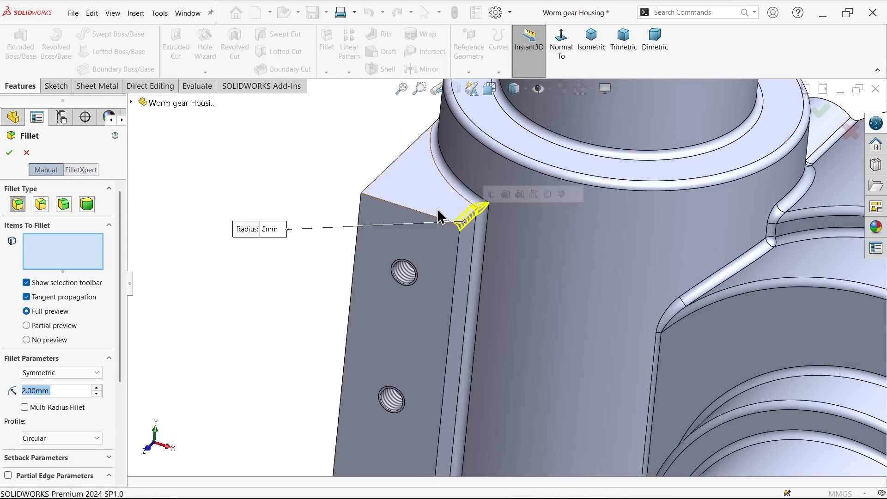
left_click(380, 175)
Step: Add the two short side edges of the mounting pad's lower end to the 2 mm fillet selection
scroll(487, 380, "up", 3)
scroll(443, 396, "down", 5)
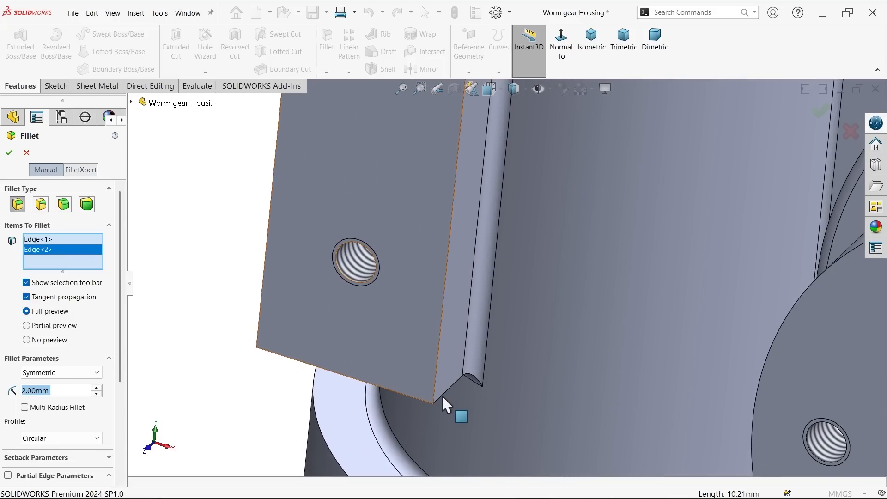
left_click(444, 394)
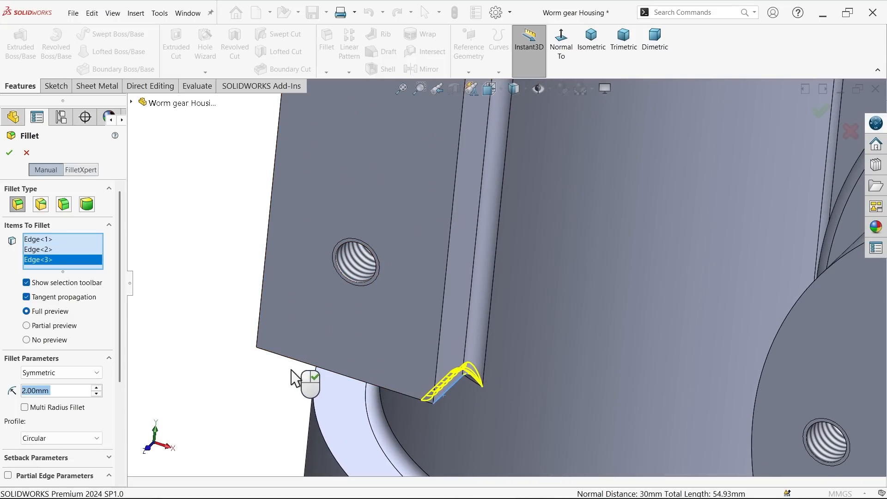
left_click(266, 348)
scroll(240, 351, "up", 5)
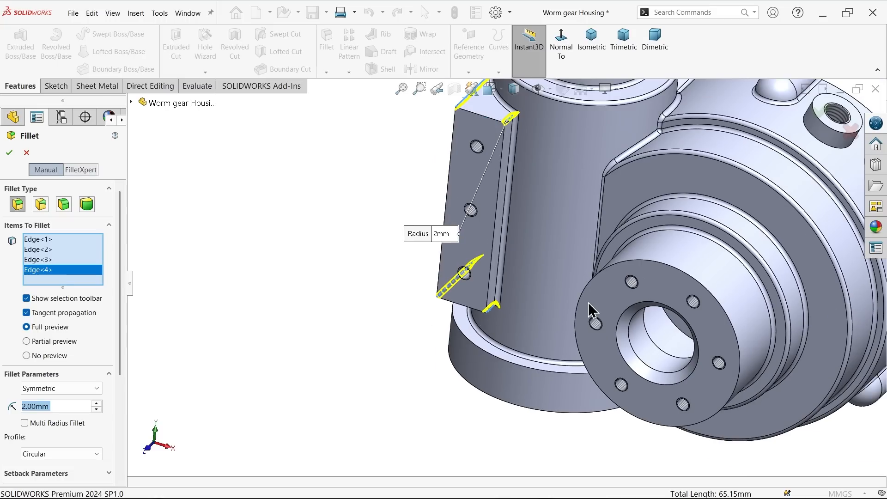
Step: Add the edge where the vertical cylinder's lower collar meets the stepped gear housing to the 2 mm fillet
scroll(586, 302, "up", 2)
scroll(658, 256, "down", 2)
middle_click_drag(664, 292, 685, 144)
scroll(596, 305, "up", 3)
scroll(508, 353, "down", 3)
middle_click_drag(475, 364, 473, 326)
scroll(434, 363, "down", 4)
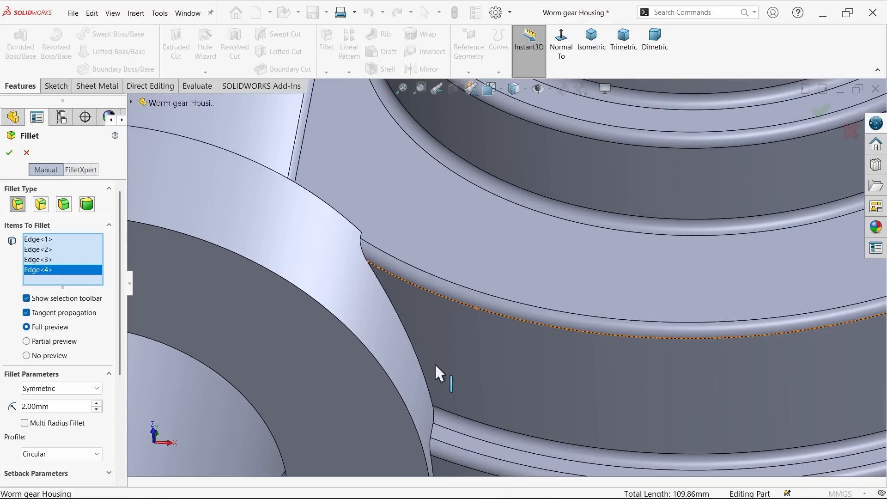
left_click(420, 364)
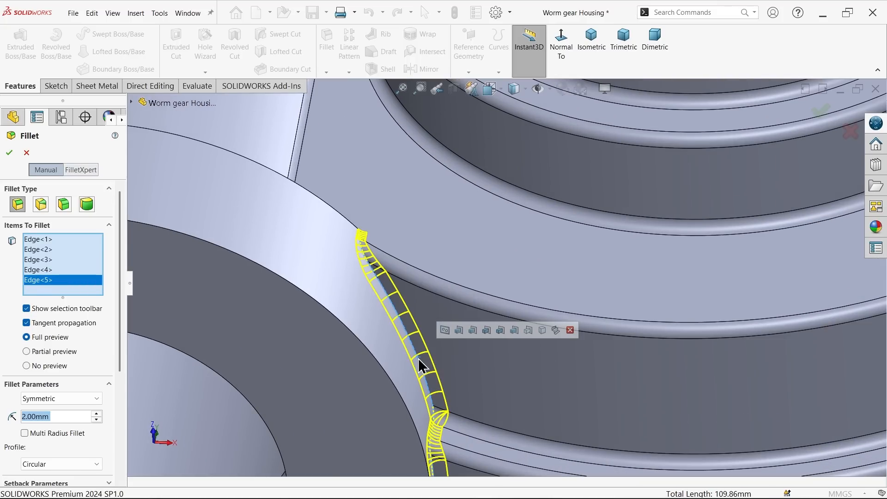
scroll(417, 359, "up", 5)
Step: Add the two adjacent circular step edges inside the large gear bore to the 2 mm fillet selection
middle_click_drag(439, 362, 540, 156)
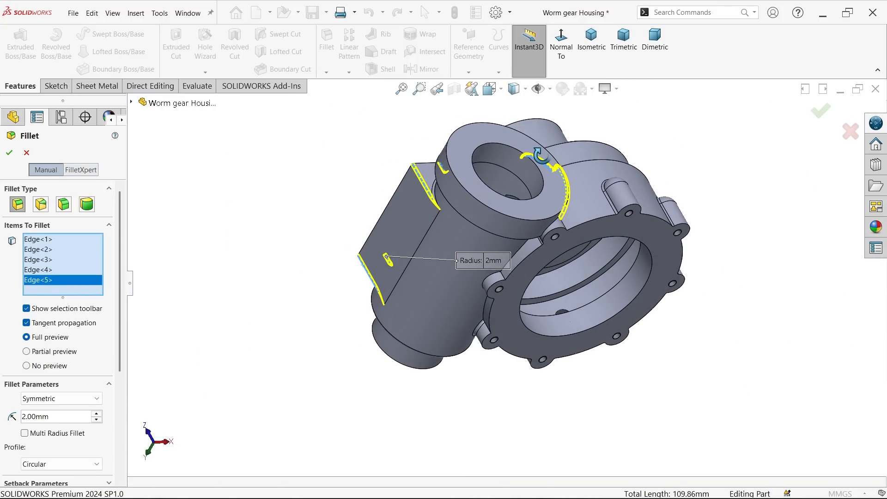
scroll(579, 282, "down", 4)
left_click(586, 284)
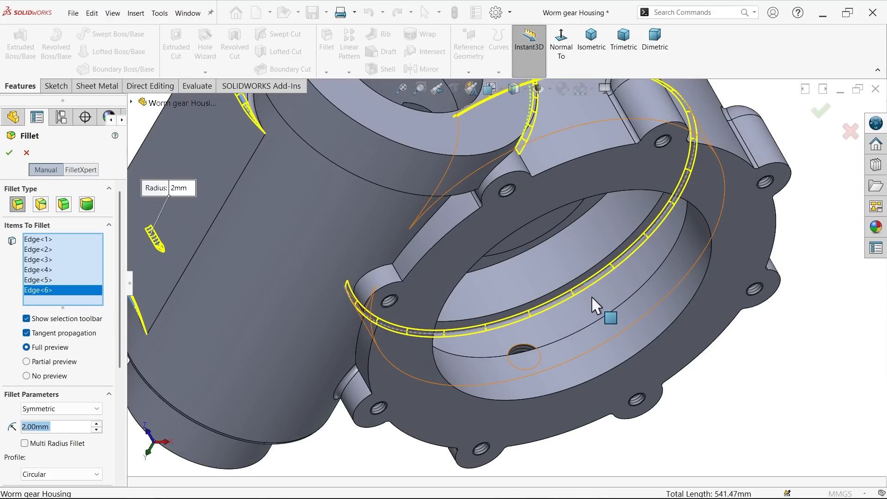
left_click(575, 285)
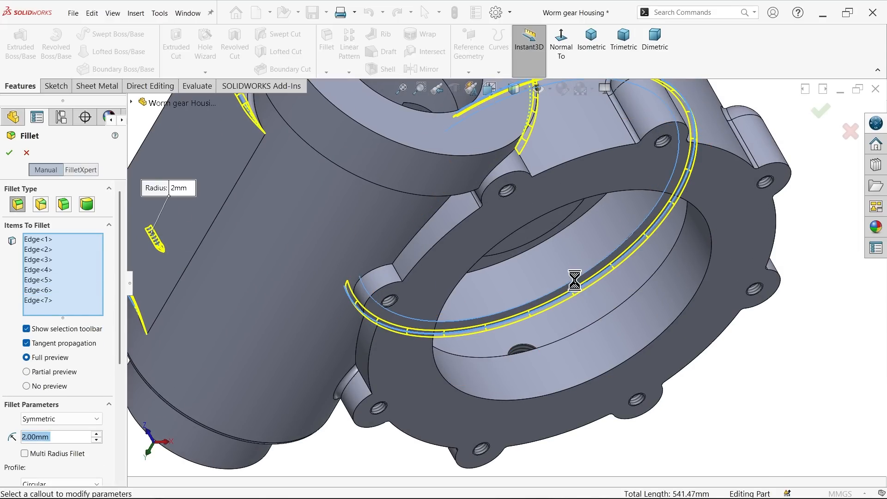
Step: Add the remaining circular inner edge just behind the front flange in the large gear bore and finish the 2 mm fillet
scroll(587, 295, "down", 5)
middle_click_drag(619, 307, 381, 249)
scroll(508, 326, "up", 5)
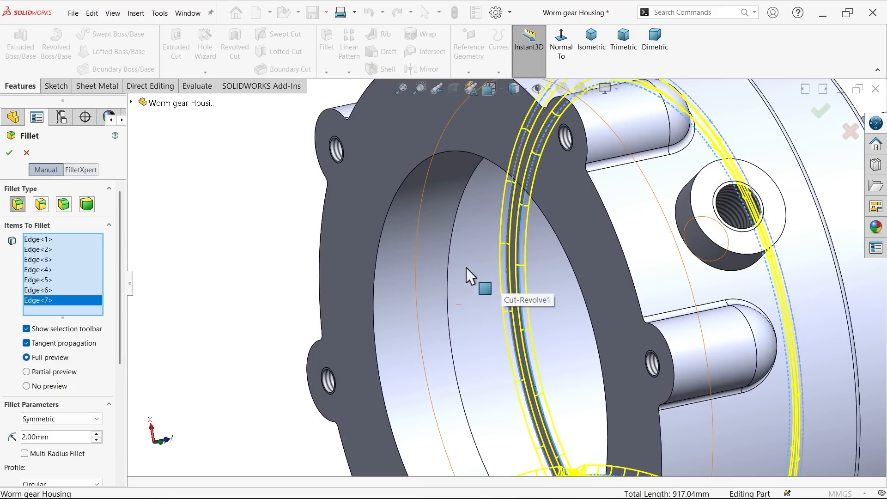
scroll(431, 241, "down", 4)
scroll(493, 215, "up", 3)
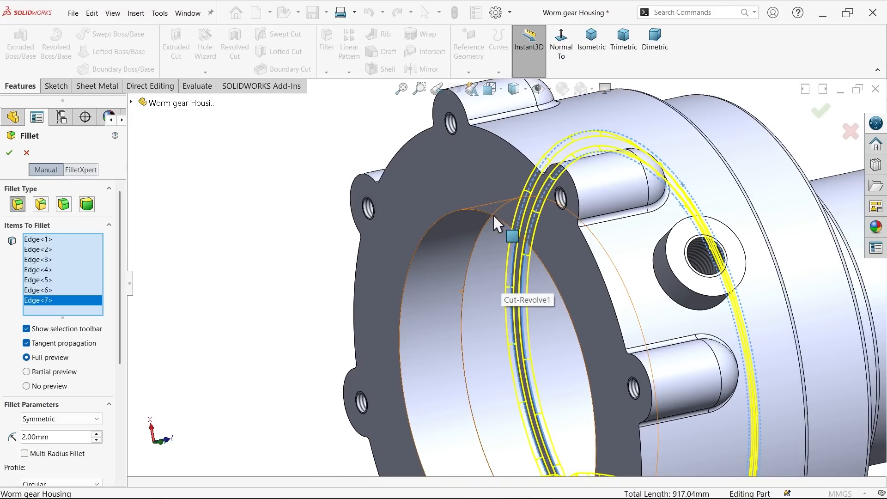
left_click(440, 258)
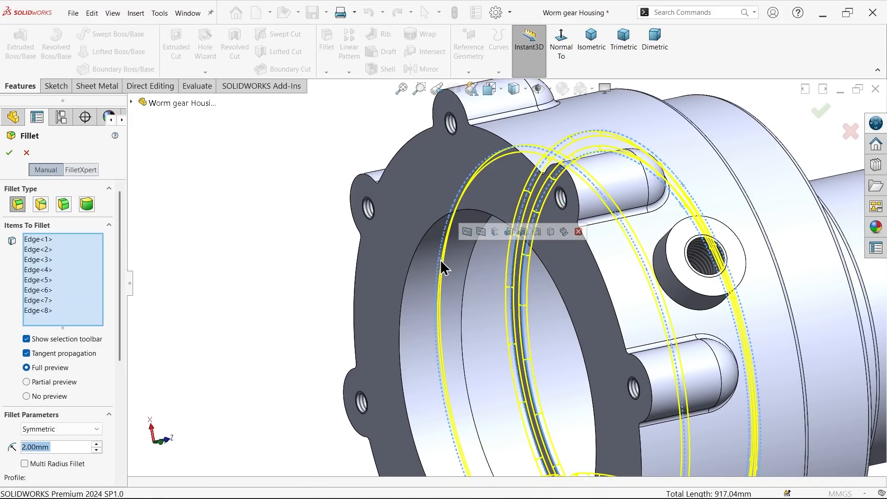
mouse_move(469, 276)
middle_mouse_down()
mouse_move(447, 222)
mouse_move(460, 267)
middle_mouse_up()
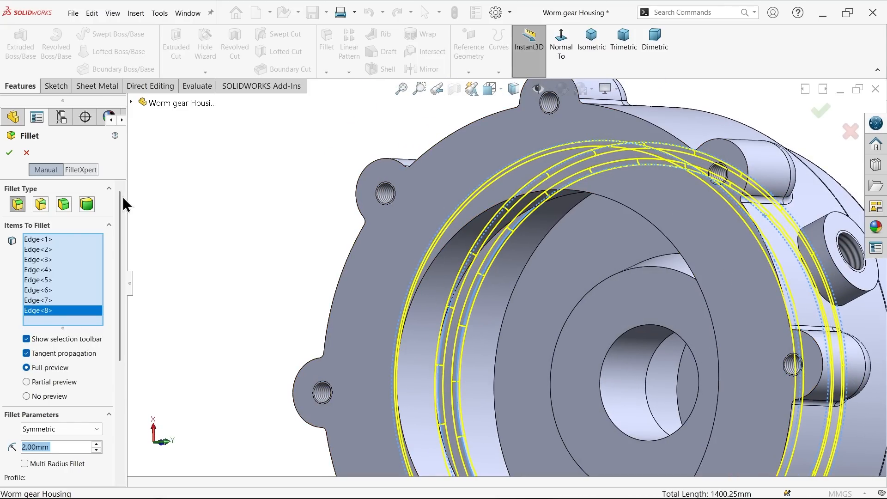
left_click(9, 153)
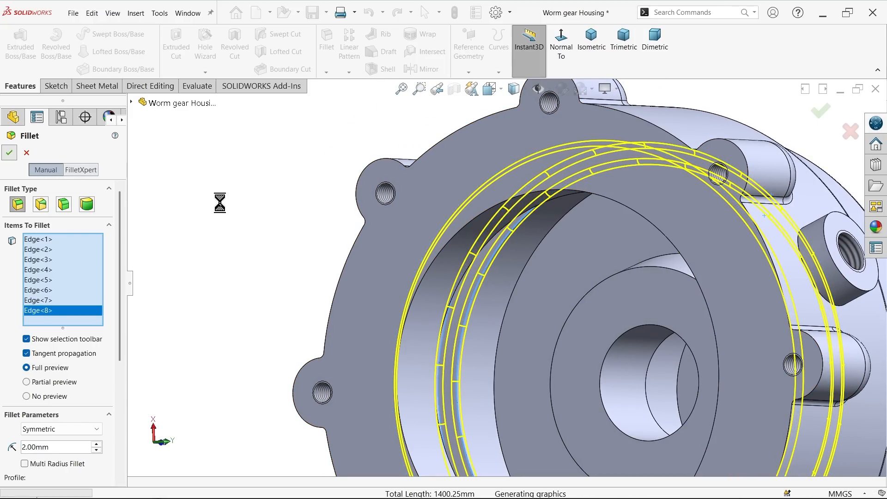
key("f")
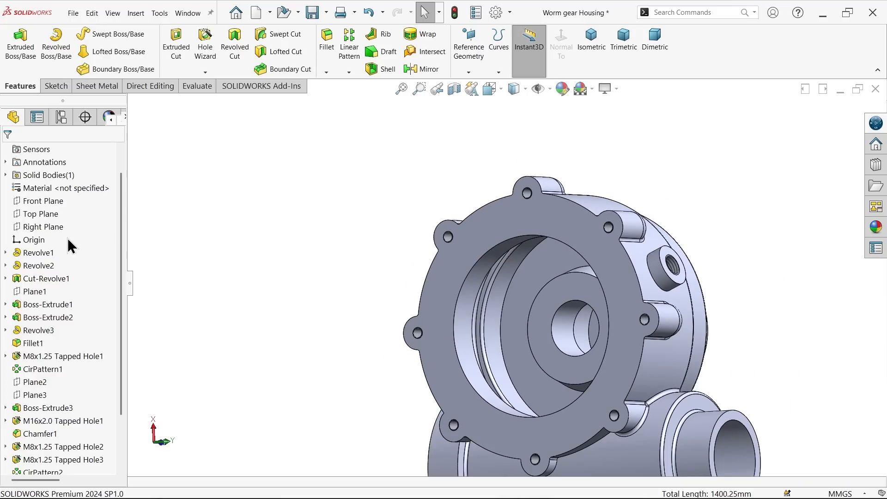
Step: Orient the view normal to the Top Plane and open a section view cut along that plane
left_click(49, 214)
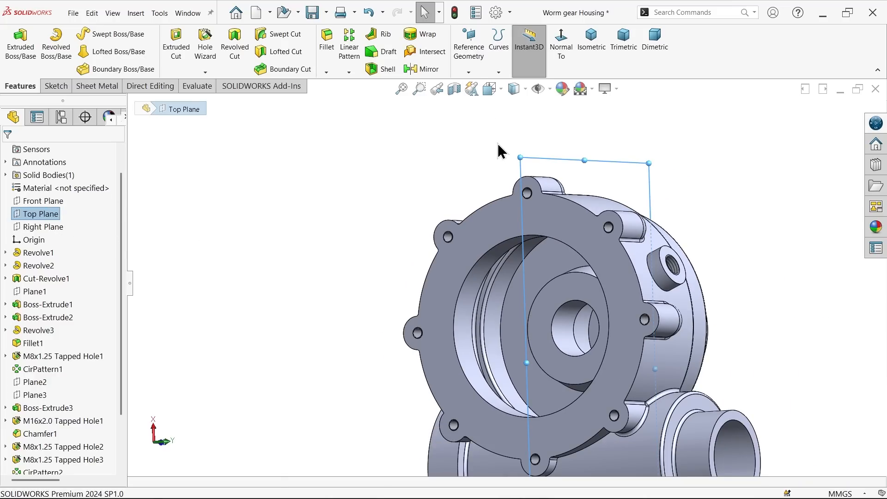
scroll(498, 143, "up", 2)
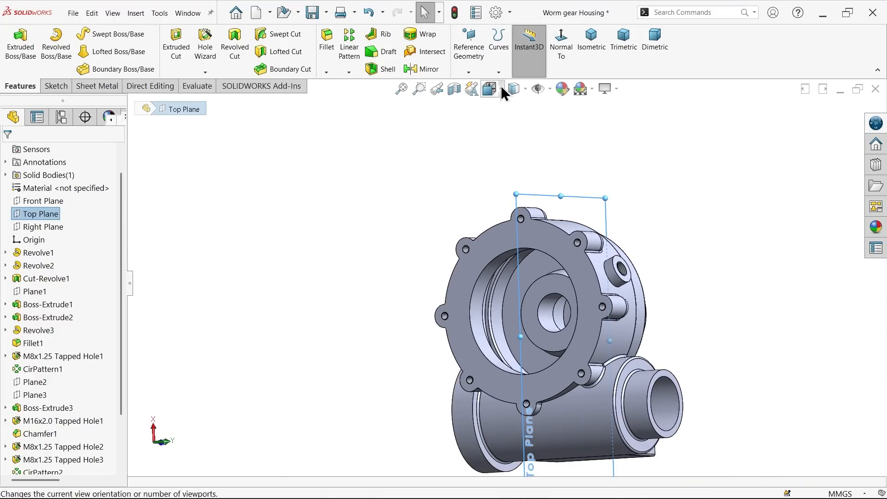
left_click(561, 52)
left_click(453, 90)
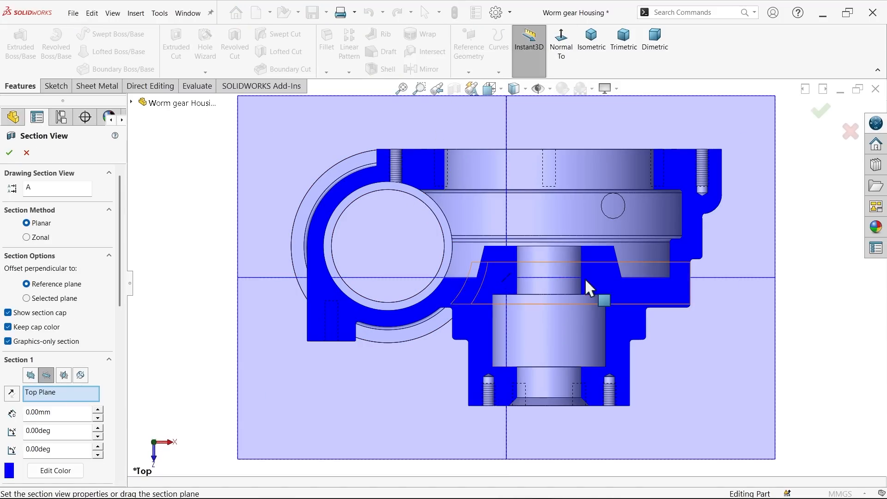
Step: Examine the internal bore fillets, stepped outer wall and worm cylinder junction in the section, and close the section view without keeping it
scroll(596, 273, "down", 2)
scroll(693, 175, "down", 5)
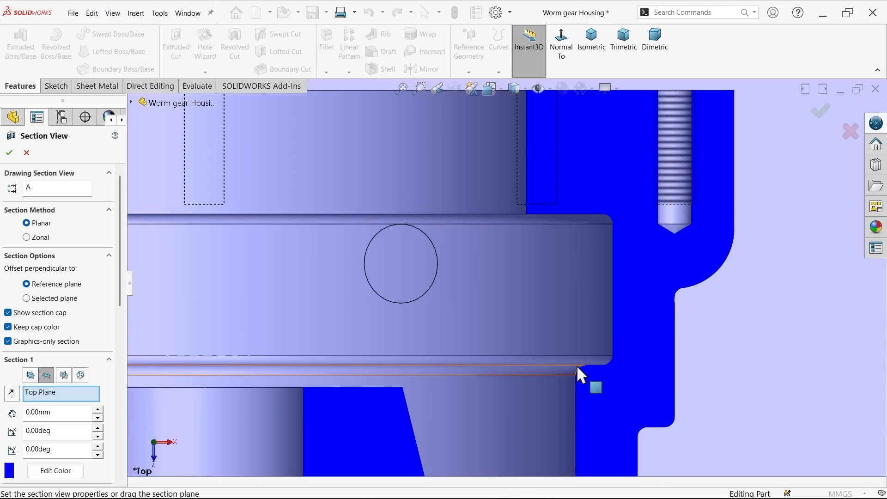
scroll(573, 365, "up", 2)
scroll(537, 356, "down", 2)
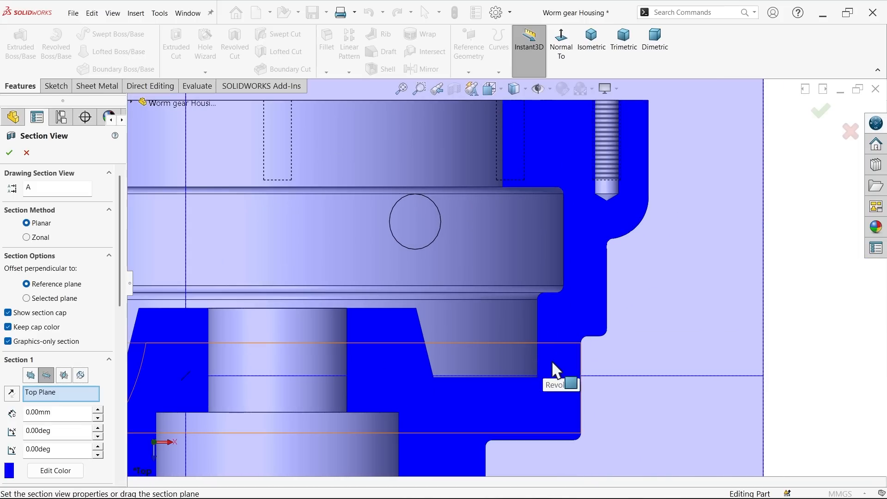
scroll(550, 362, "up", 3)
scroll(508, 388, "down", 3)
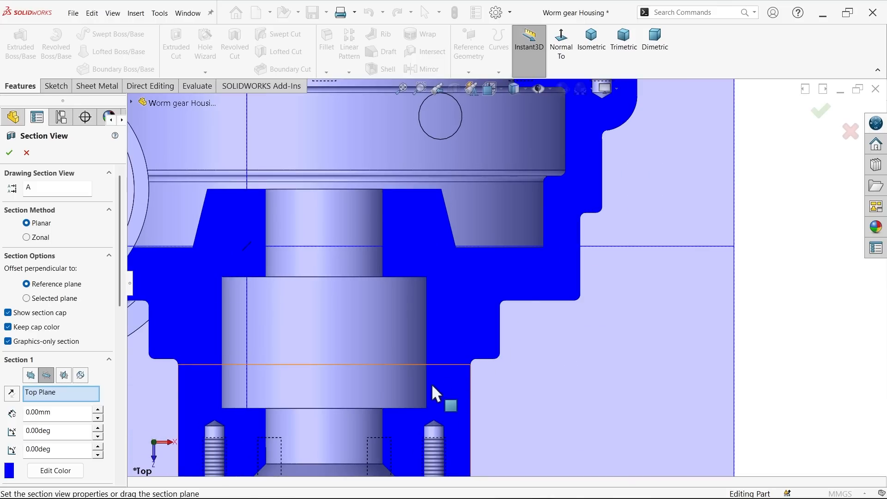
scroll(375, 251, "up", 3)
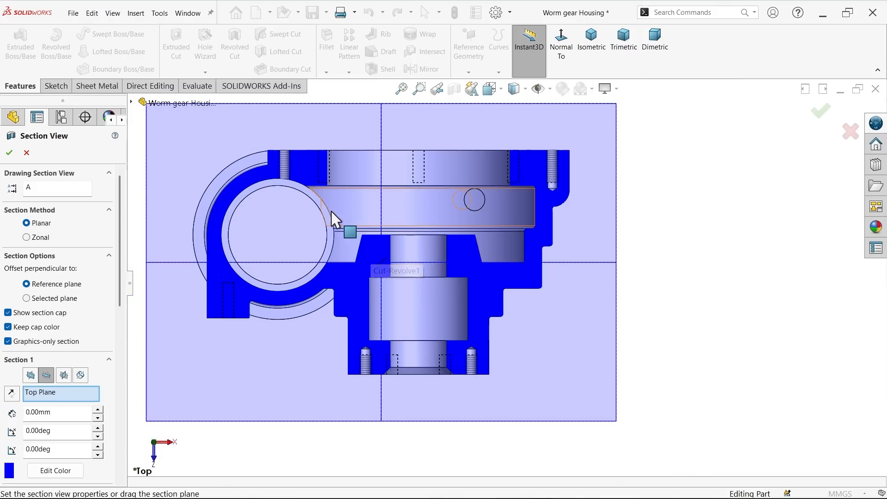
scroll(271, 324, "down", 3)
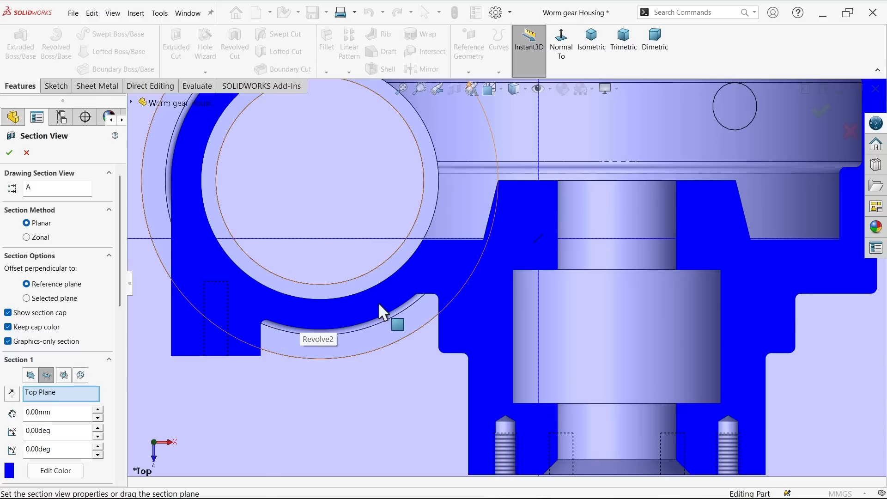
scroll(439, 296, "up", 5)
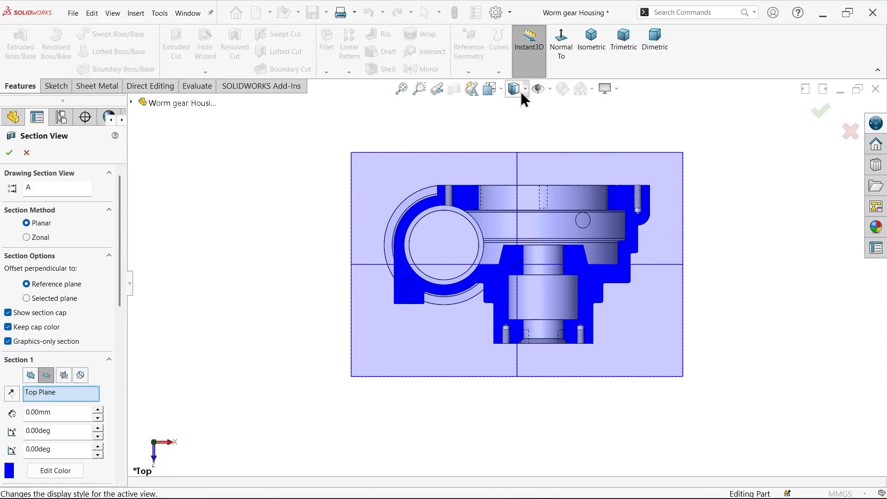
left_click(26, 152)
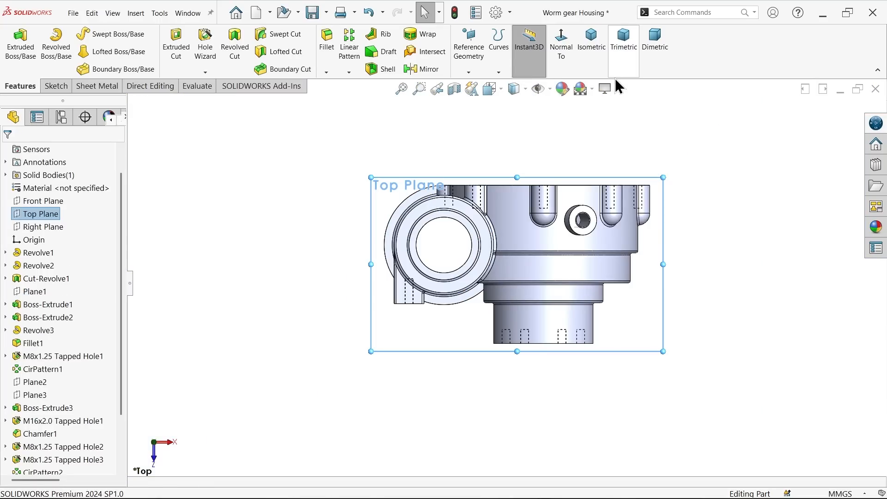
Step: Return the housing to isometric view, clear the plane selection and turn on RealView Graphics
left_click(596, 48)
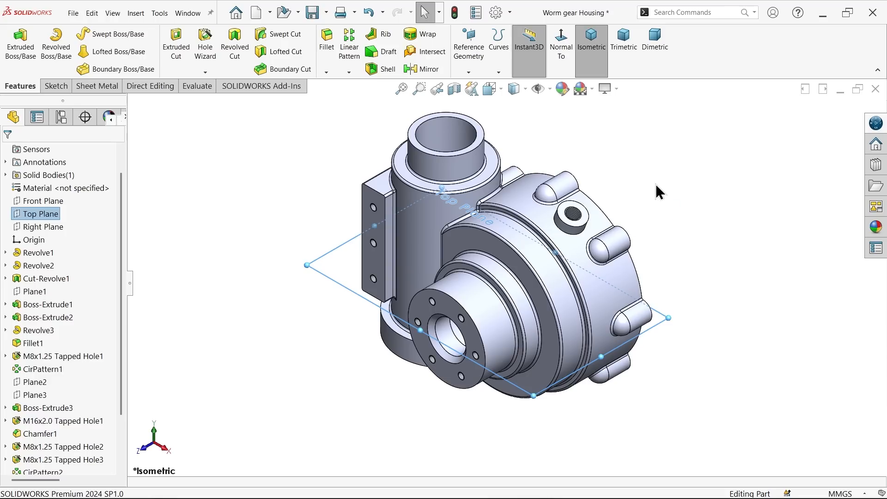
left_click(658, 192)
left_click(616, 87)
left_click(623, 103)
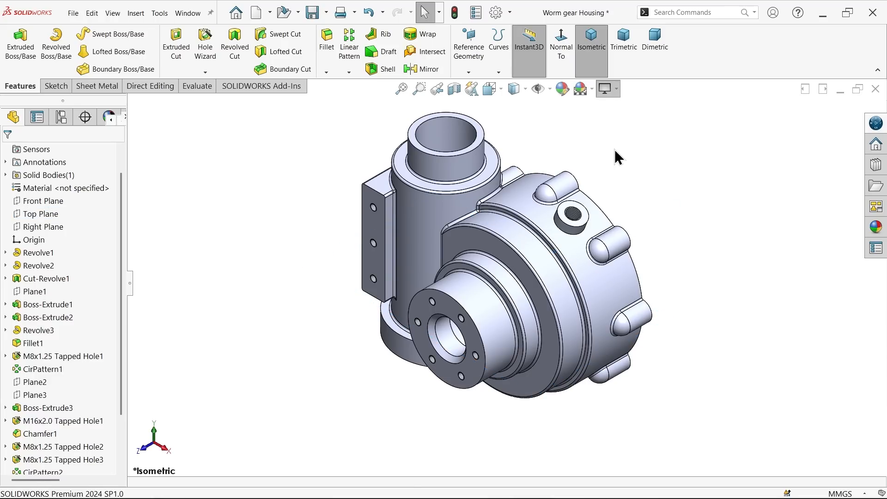
Step: Assign Cast Alloy Steel from the Steel category as the housing's material, checking its mass density before applying it
right_click(78, 187)
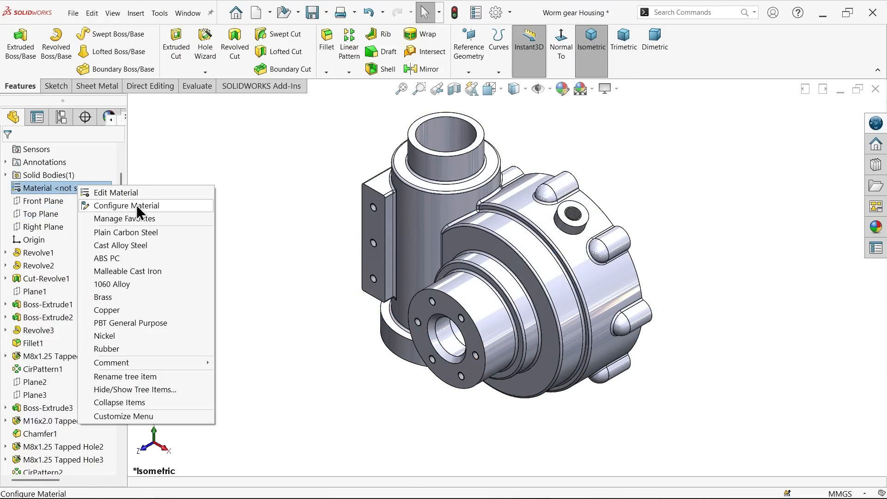
left_click(143, 196)
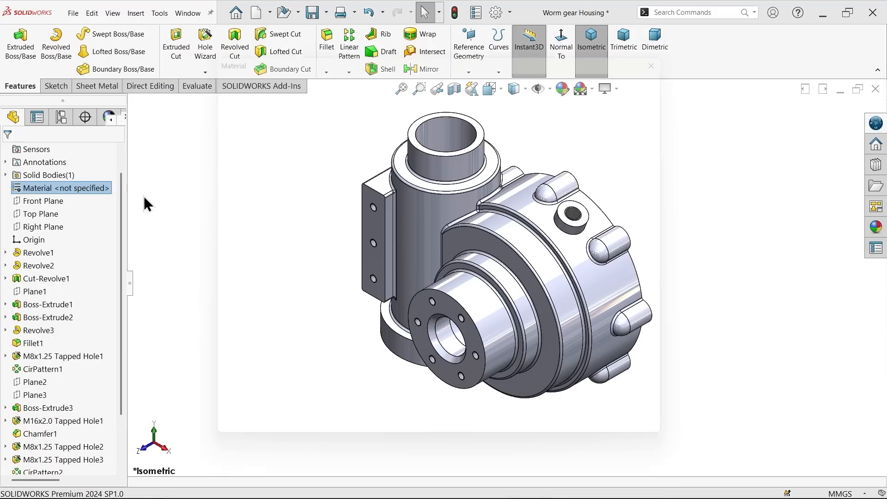
scroll(297, 305, "down", 2)
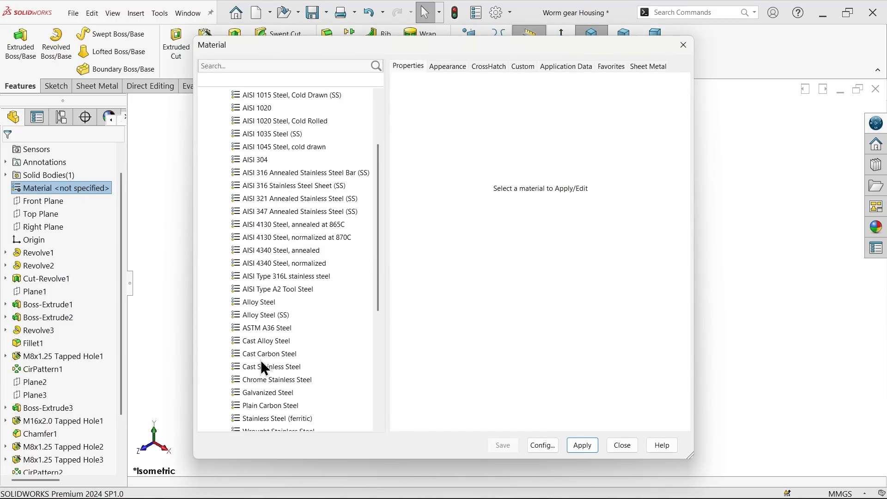
left_click(259, 344)
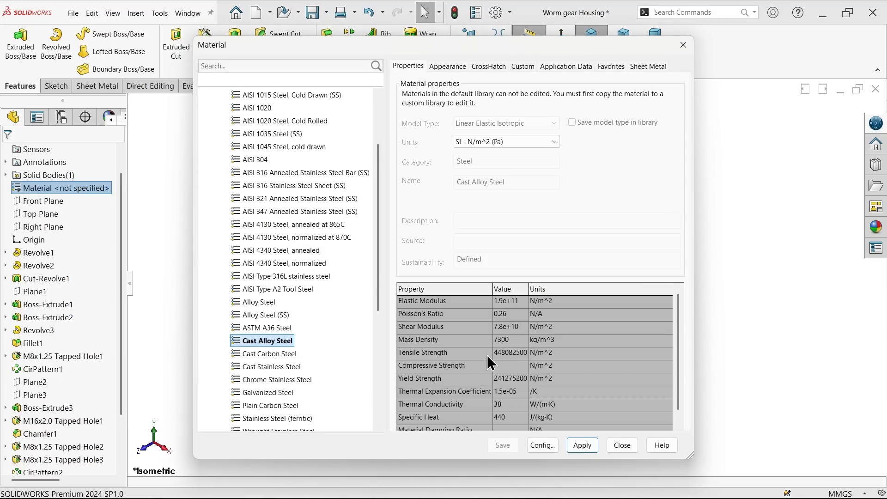
left_click(510, 343)
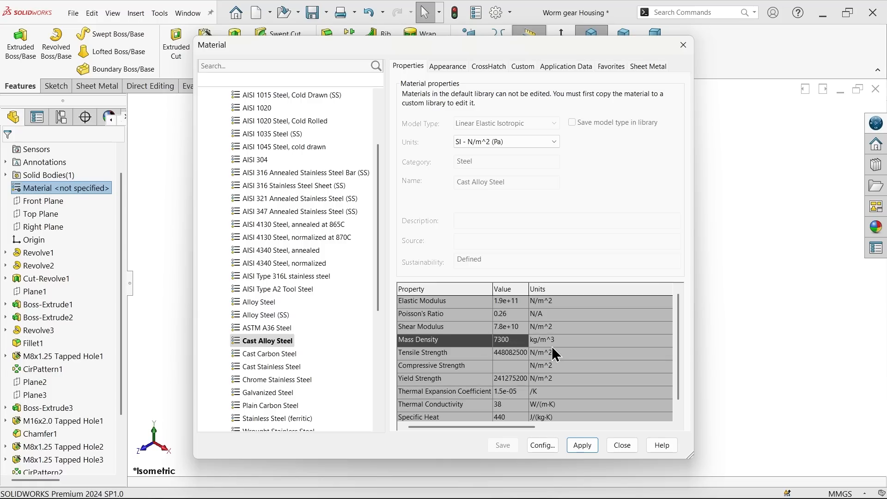
left_click(578, 446)
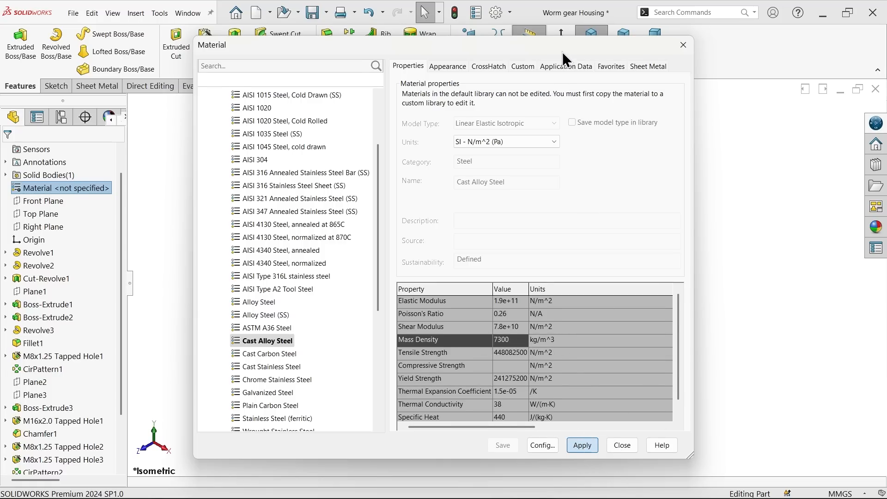
left_click_drag(562, 51, 326, 41)
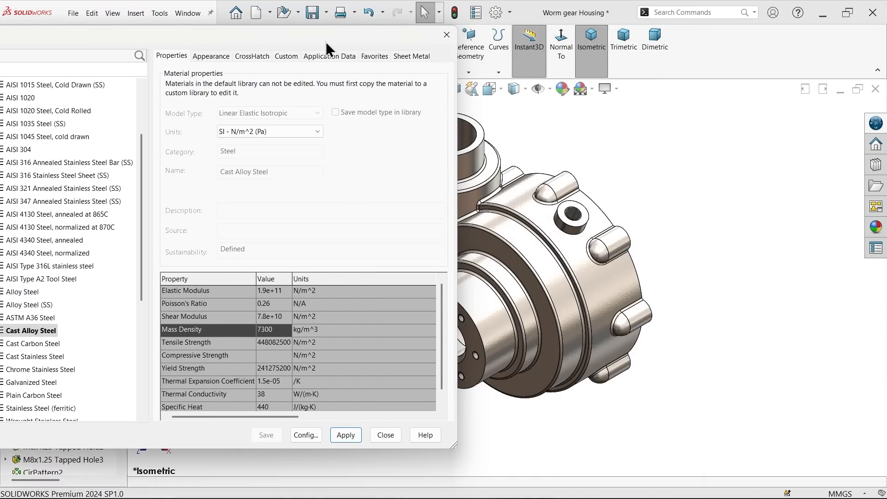
left_click(385, 436)
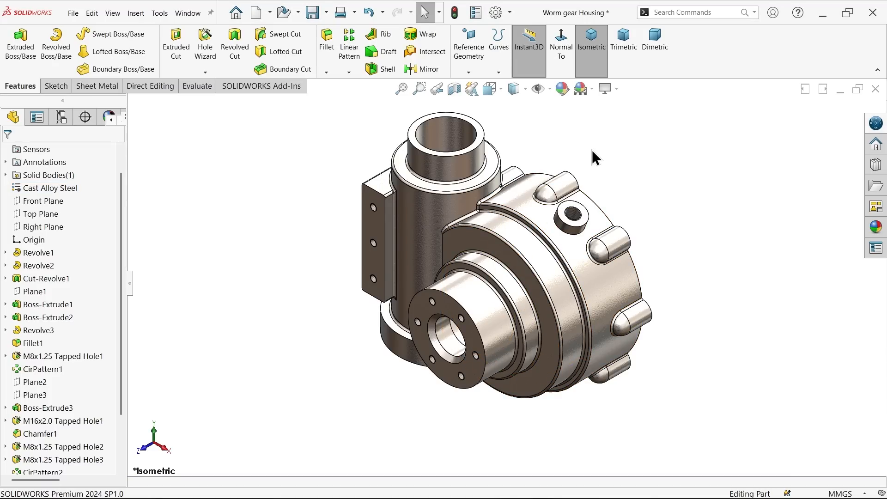
Step: Apply the cast iron appearance from the Metal > Iron library to the whole housing
scroll(503, 203, "down", 2)
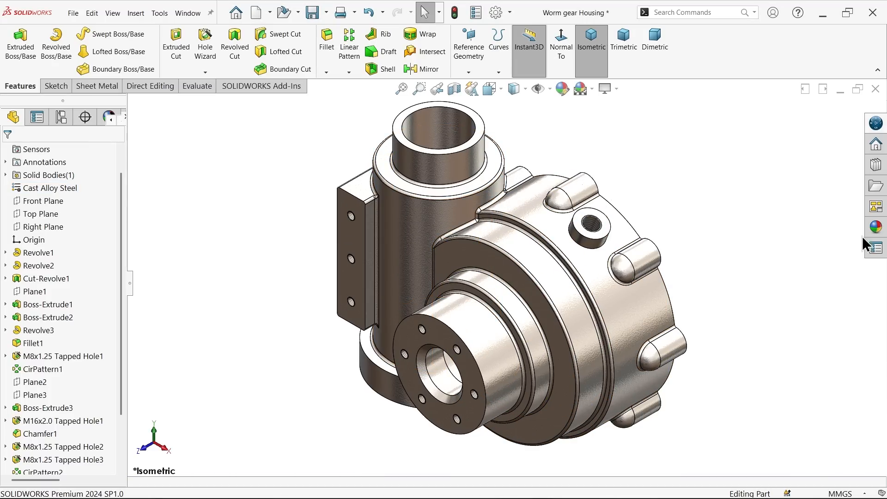
left_click(874, 230)
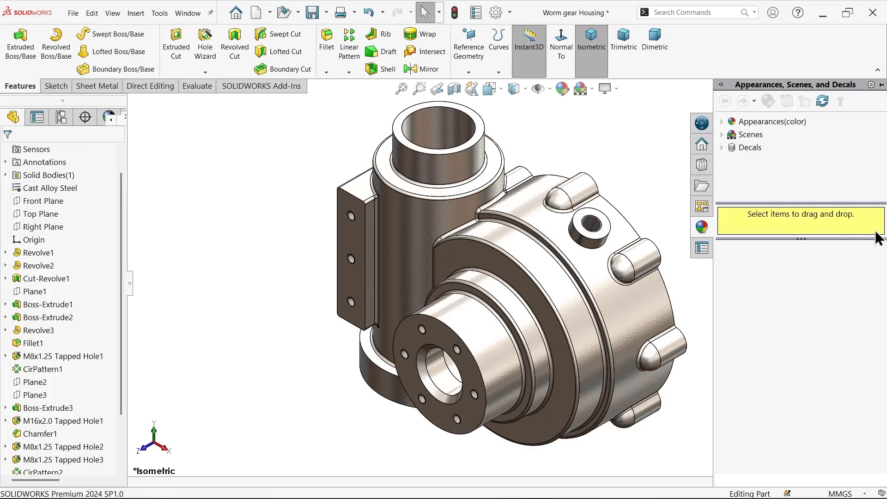
left_click(721, 122)
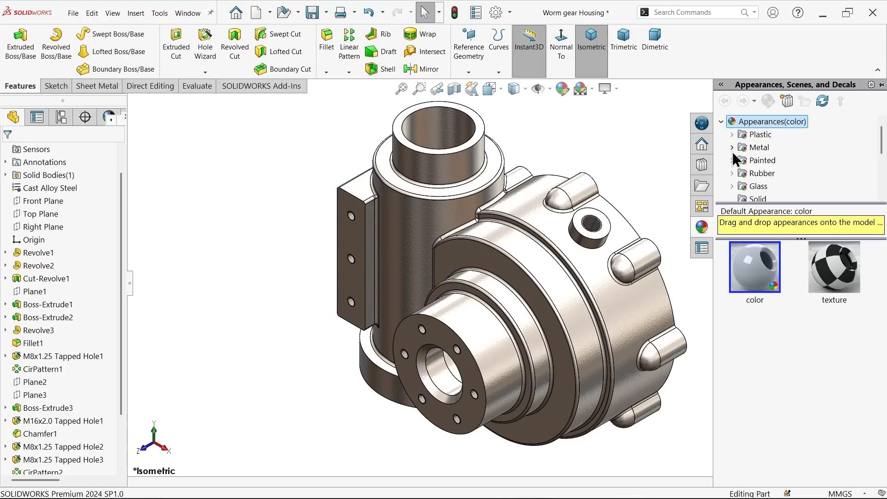
left_click(732, 147)
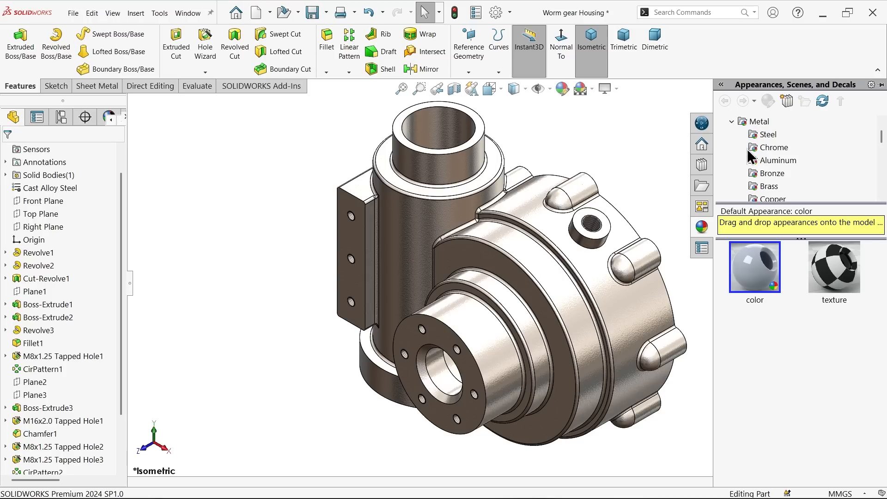
scroll(795, 185, "down", 1)
scroll(785, 176, "down", 1)
left_click(767, 176)
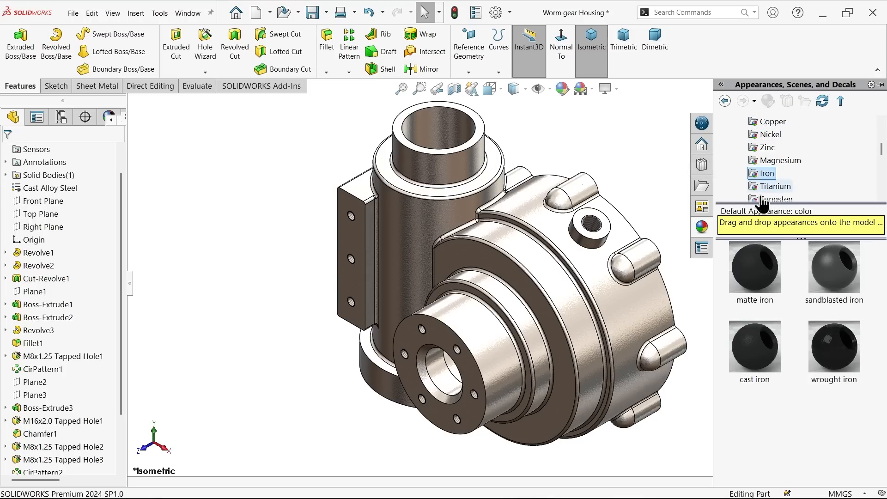
double_click(752, 362)
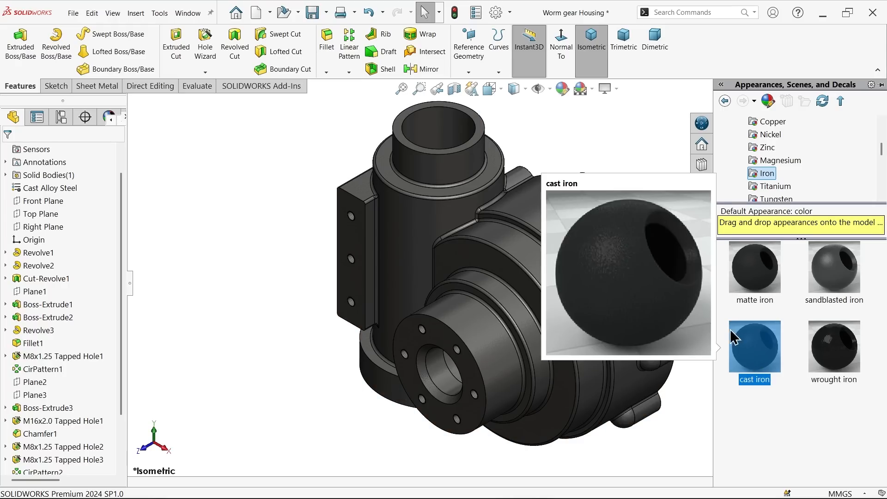
Step: Recolor the housing's cast iron appearance with the medium gray swatch of the standard palette
left_click(562, 89)
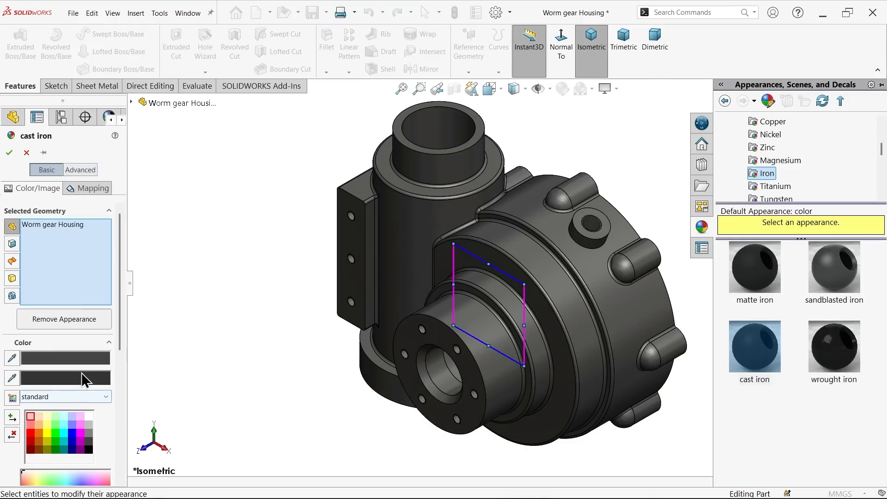
left_click_drag(115, 299, 115, 331)
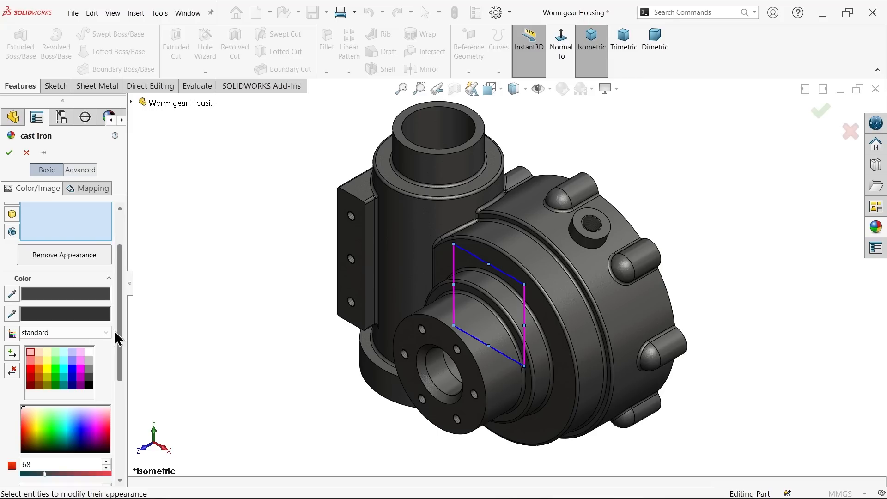
left_click(89, 369)
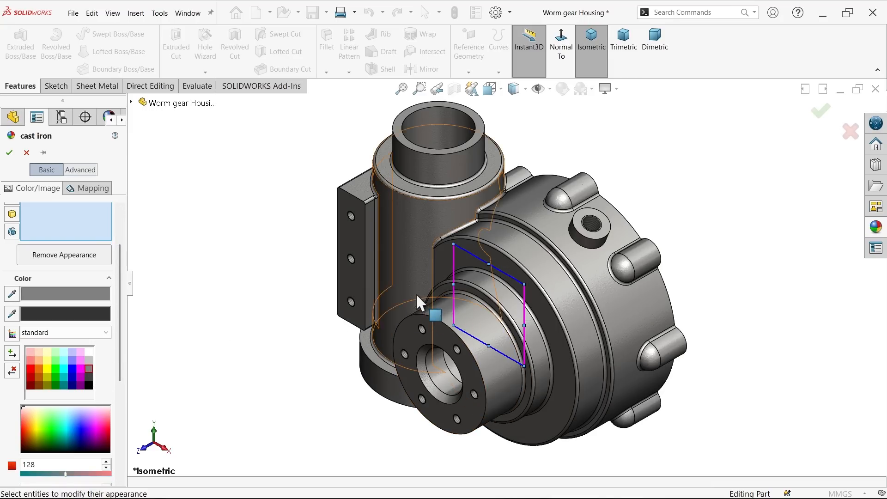
left_click(90, 359)
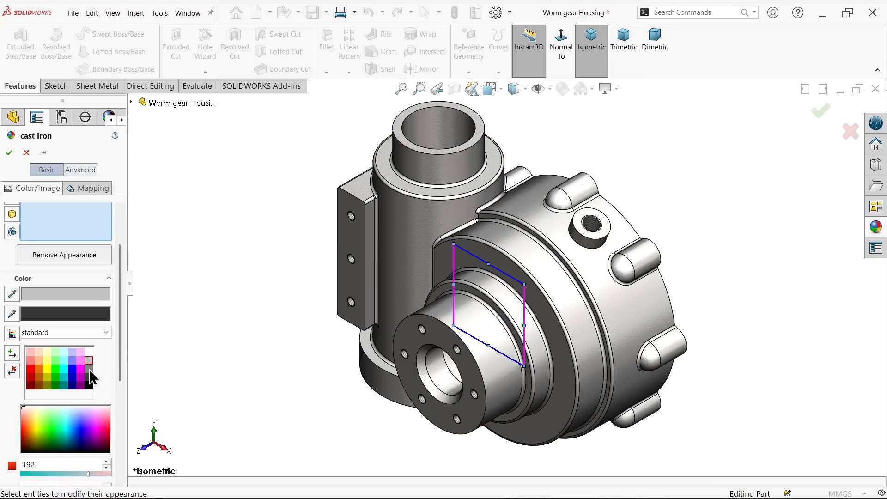
left_click(88, 370)
left_click(9, 152)
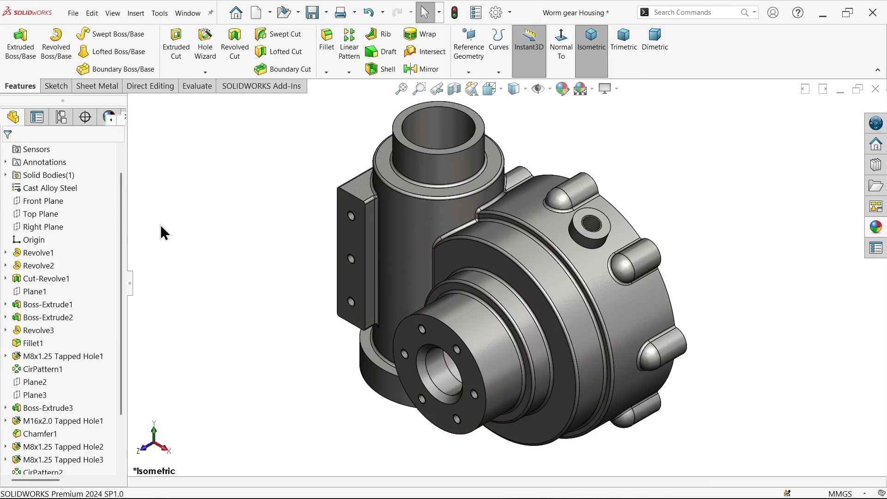
Step: Apply polished steel to Cut-Revolve1, Cut-Revolve2, the round flange face, the M16 hole, the open gear-side face and both worm cylinder end faces
left_click(440, 125)
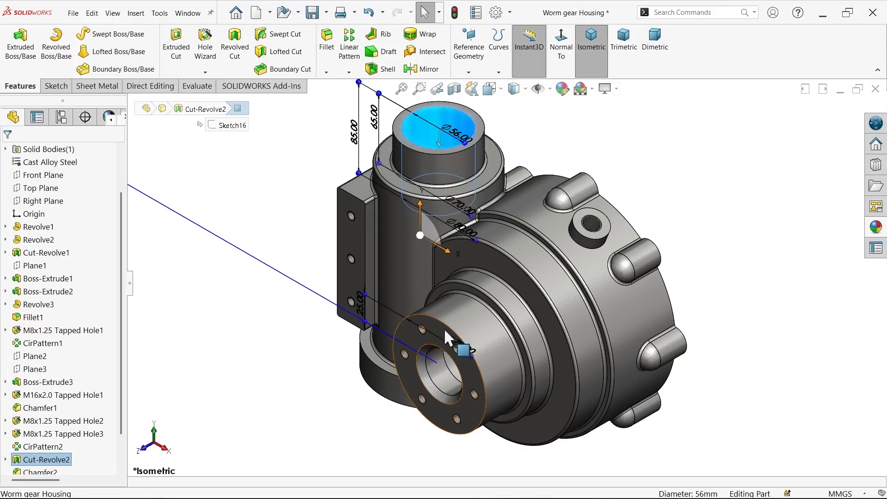
left_click(38, 460)
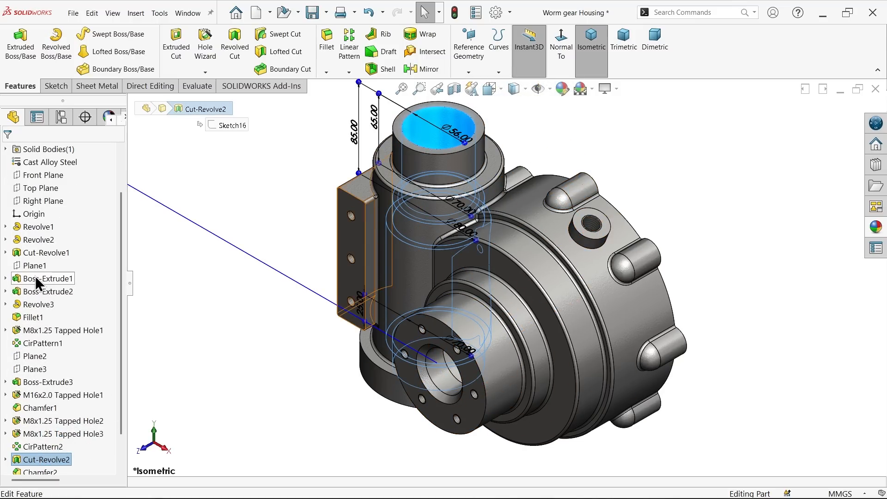
left_click(54, 253, "ctrl")
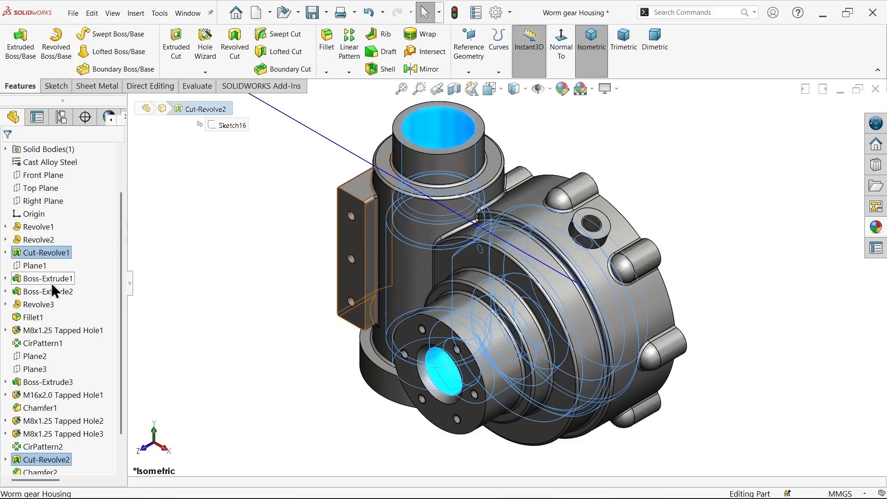
left_click(441, 427, "ctrl")
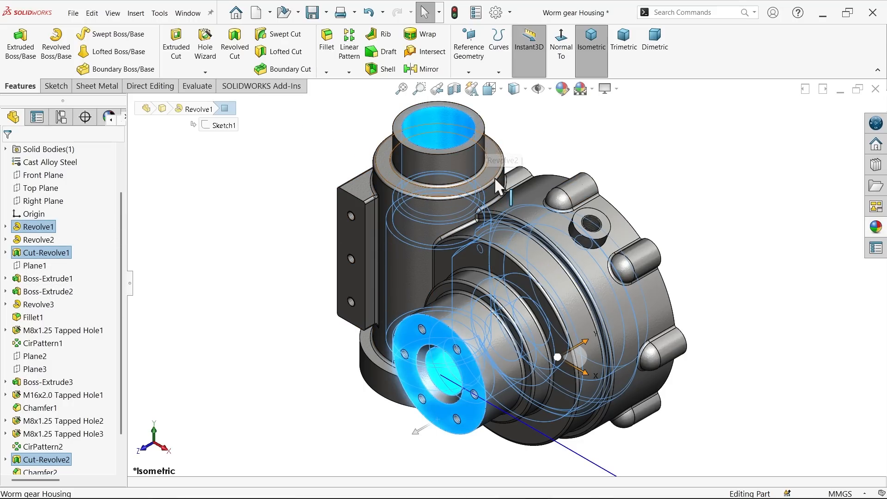
left_click(595, 224, "ctrl")
key("z")
middle_click_drag(729, 237, 606, 270)
left_click(570, 270, "ctrl")
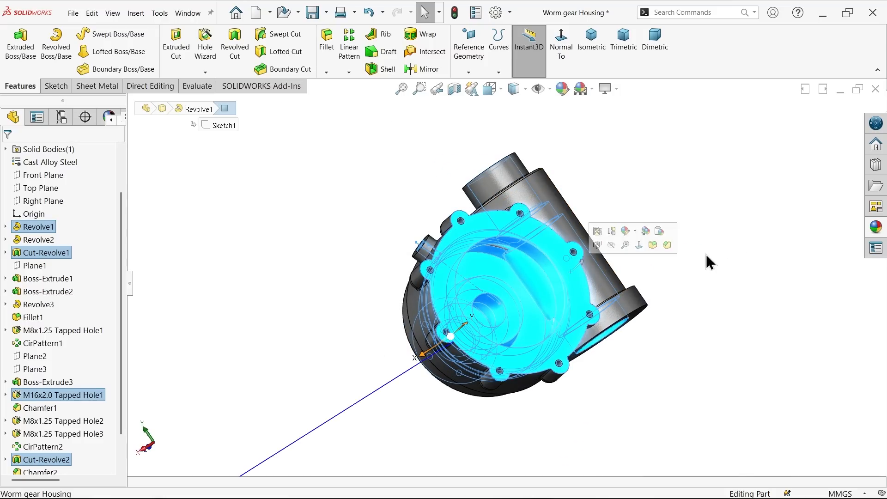
middle_click_drag(691, 268, 645, 290)
left_click(642, 312, "ctrl")
middle_click_drag(656, 259, 616, 230)
scroll(612, 217, "down", 3)
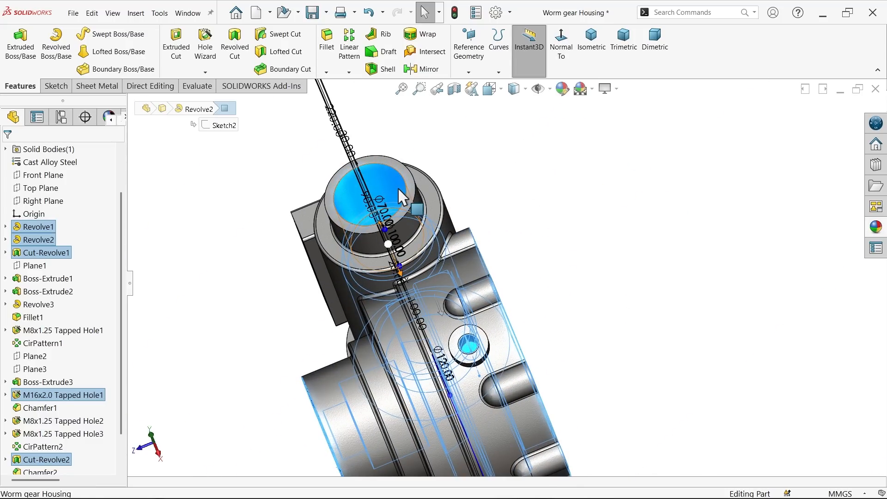
left_click(414, 193, "ctrl")
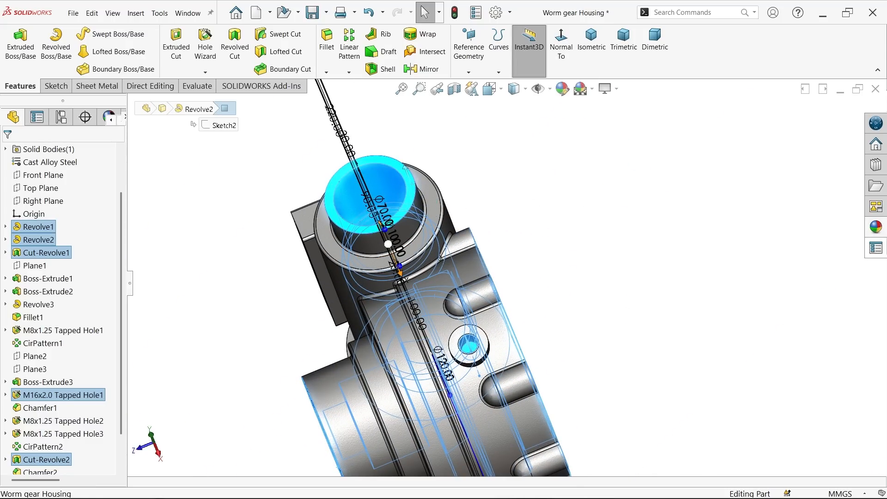
left_click(876, 227)
scroll(783, 171, "up", 3)
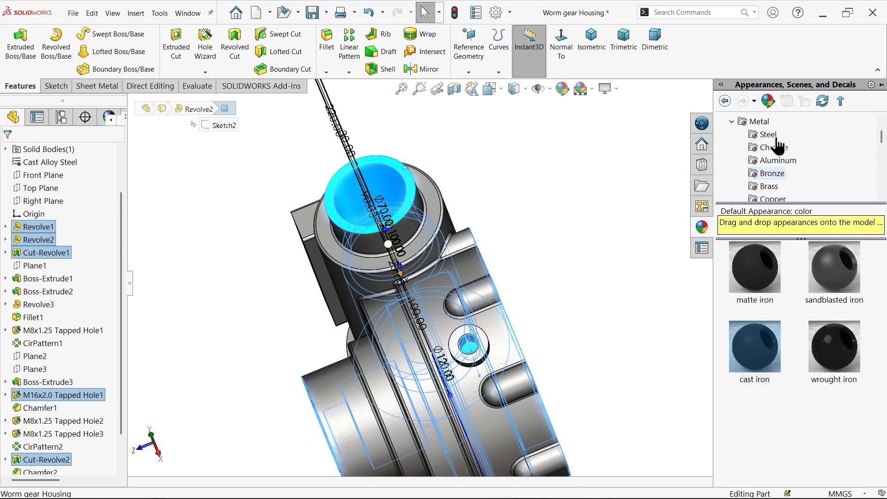
left_click(767, 135)
double_click(762, 280)
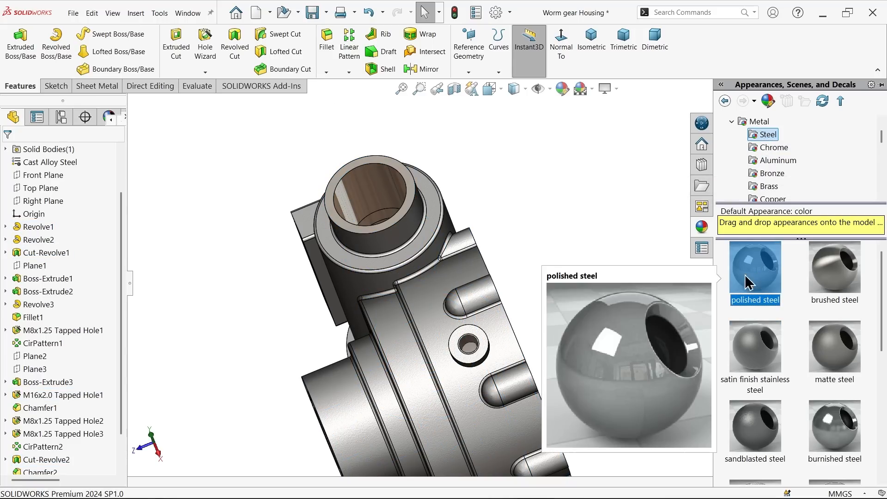
Step: Apply the polished steel appearance to the M16x2.0 Tapped Hole1 and the three M8x1.25 tapped hole features, and clear the selection
left_click(622, 47)
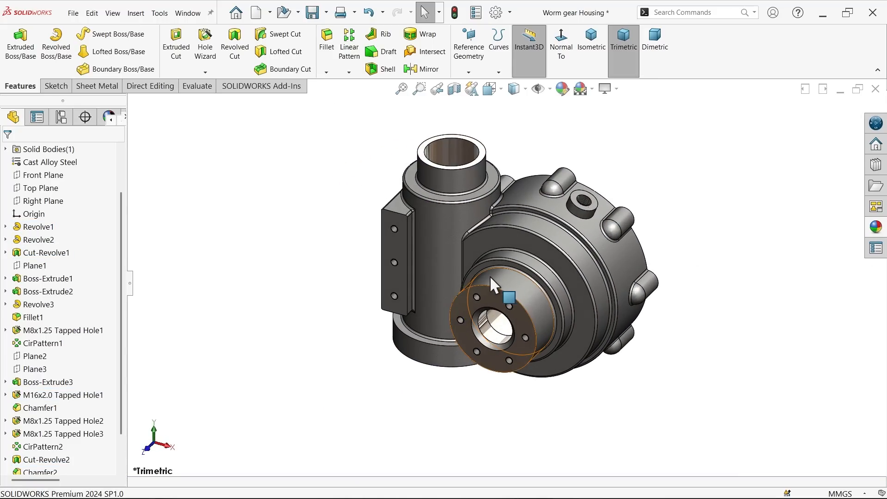
left_click(78, 330)
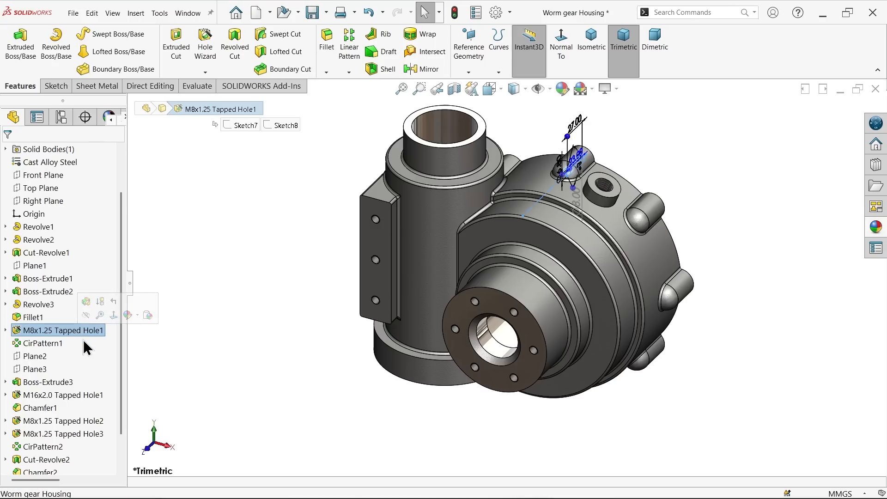
left_click(55, 396, "ctrl")
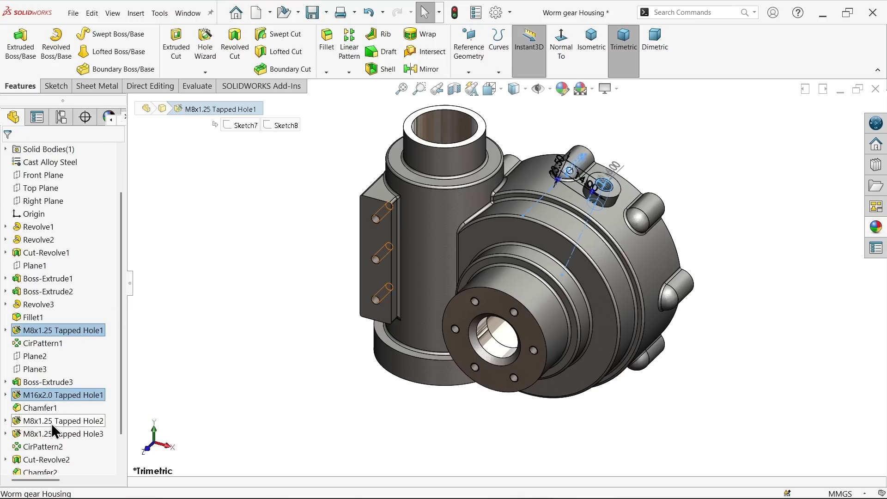
left_click(51, 421, "ctrl")
left_click(51, 433, "ctrl")
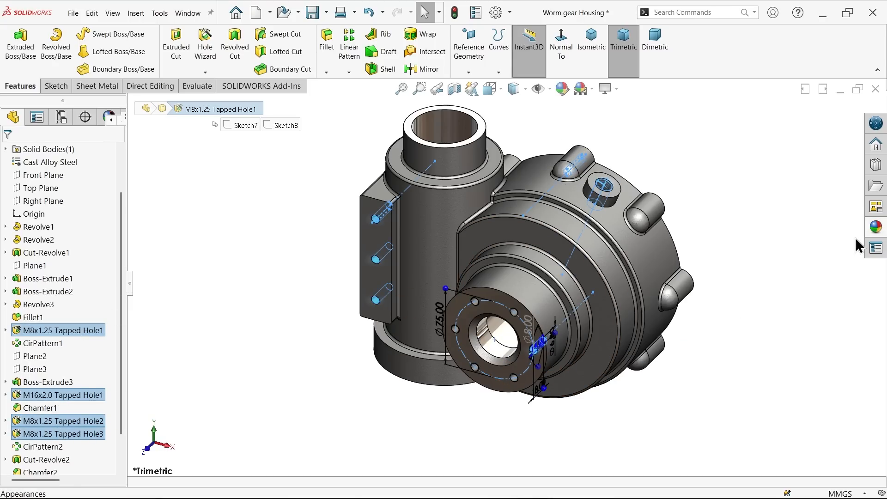
left_click(877, 227)
left_click_drag(756, 276, 635, 286)
left_click(325, 322)
middle_click_drag(298, 336, 298, 317)
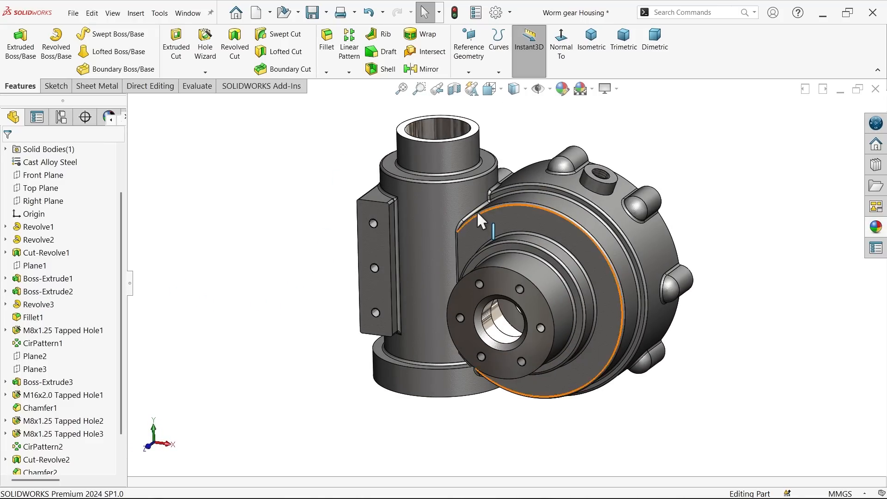